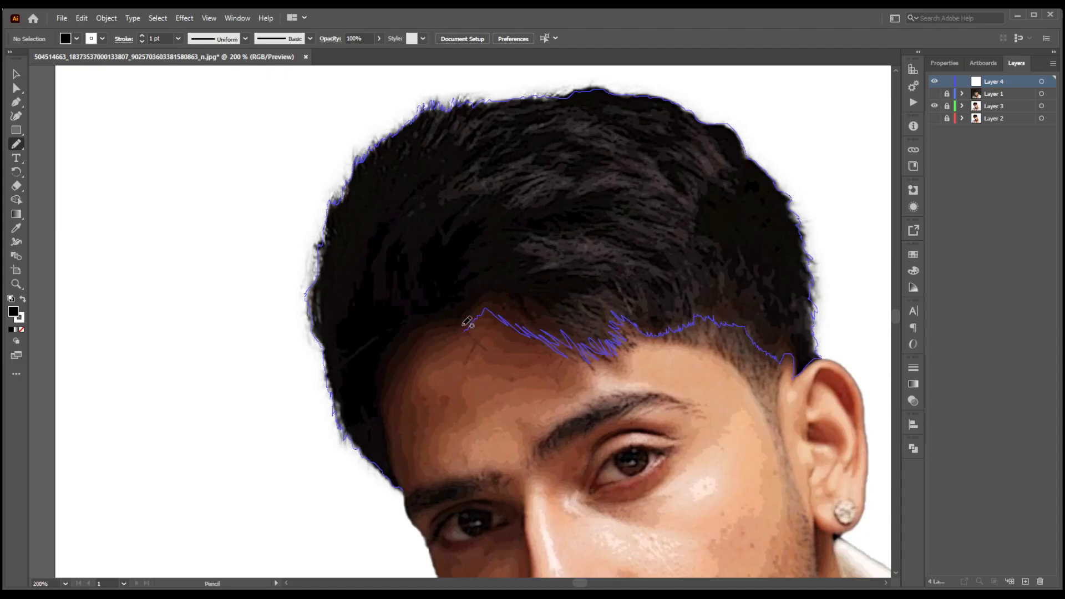
Close the Pencil outline traced around the hair on Layer 4 and give it a solid black fill.
{"action": "left_click_drag", "start_coordinate": [409, 449], "coordinate": [405, 452]}
{"action": "key", "text": "shift+x"}
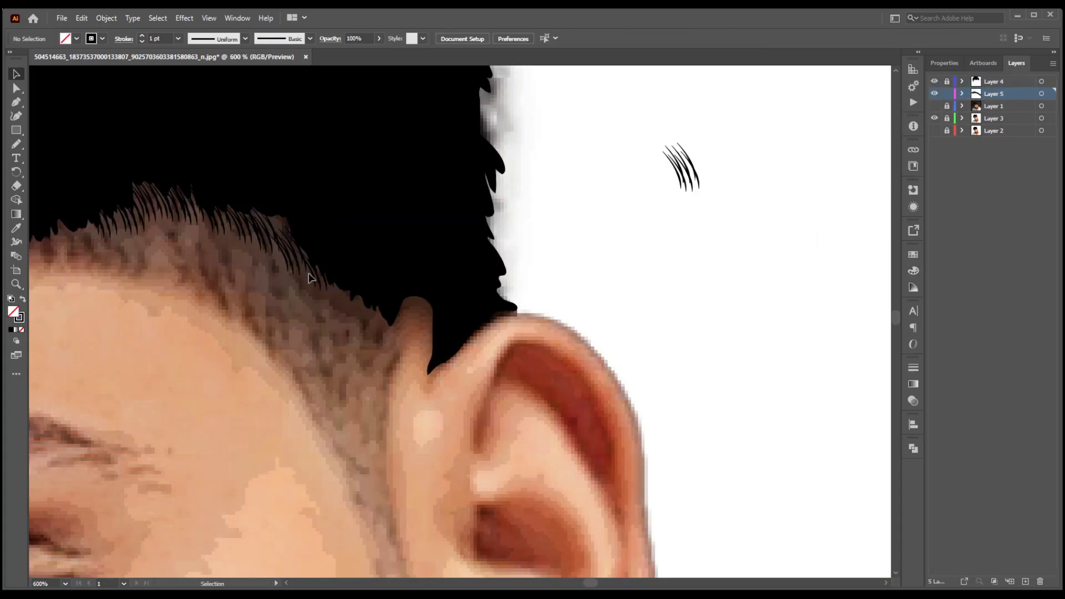
Duplicate the hair-stroke group across the faded temple area in front of the ear.
{"action": "left_click_drag", "start_coordinate": [310, 278], "coordinate": [301, 366]}
{"action": "left_click_drag", "start_coordinate": [330, 420], "coordinate": [287, 322]}
{"action": "scroll", "coordinate": [600, 336], "scroll_direction": "down", "scroll_amount": 4}
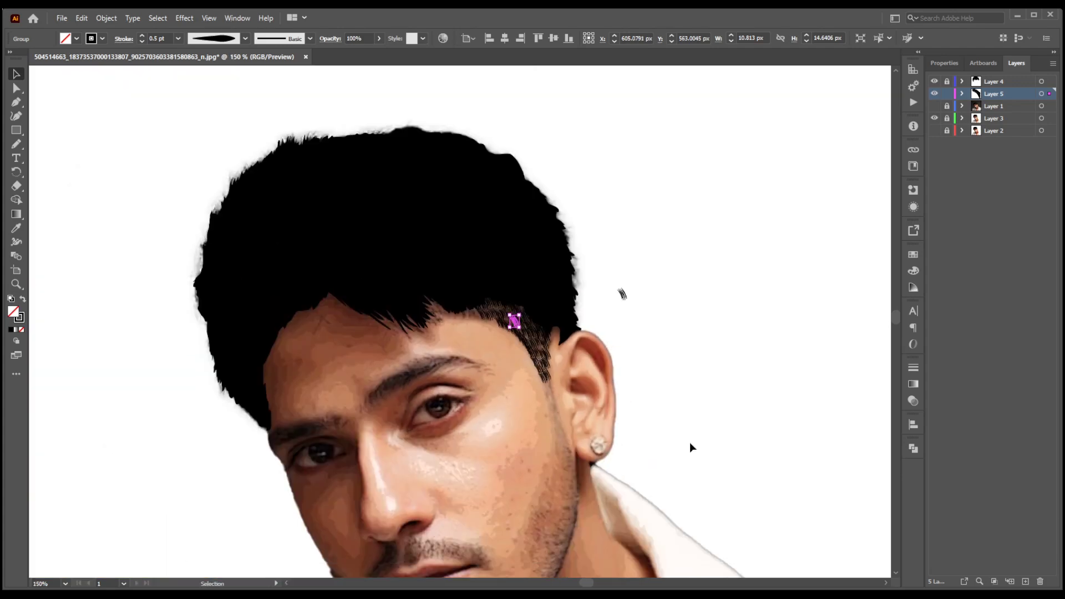
Move the loose hair-stroke sample beside the ear from Layer 4 to the same place on Layer 5, relocking Layer 4.
{"action": "left_click_drag", "start_coordinate": [692, 447], "coordinate": [650, 393]}
{"action": "left_click", "coordinate": [622, 276]}
{"action": "scroll", "coordinate": [611, 263], "scroll_direction": "up", "scroll_amount": 4}
{"action": "left_click", "coordinate": [947, 82]}
{"action": "left_click", "coordinate": [489, 164]}
{"action": "key", "text": "ctrl+x"}
{"action": "left_click", "coordinate": [947, 82]}
{"action": "left_click", "coordinate": [995, 96]}
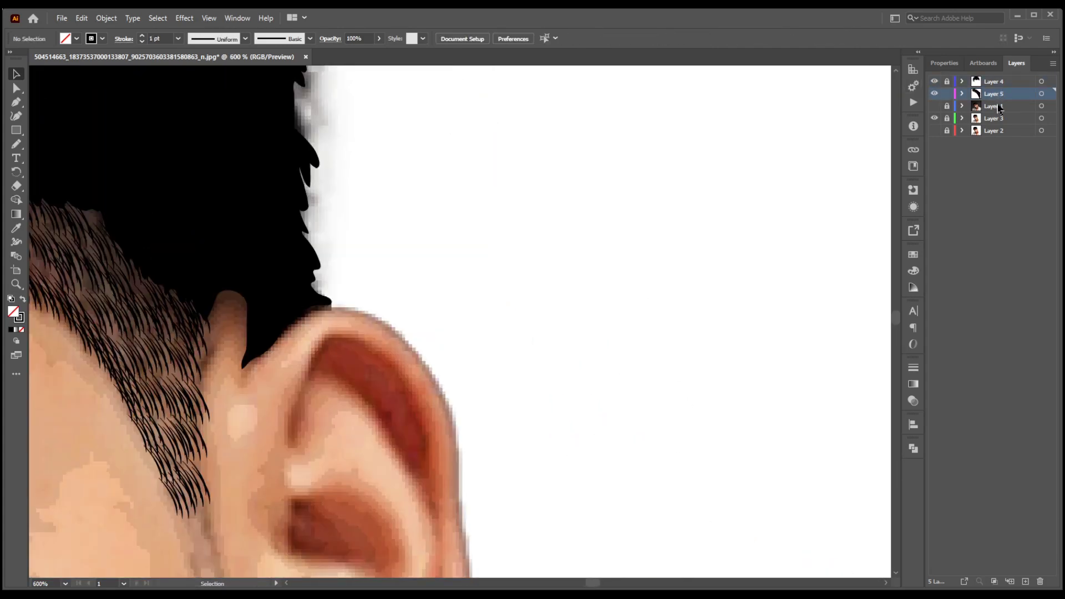
{"action": "key", "text": "ctrl+f"}
Duplicate the small 0.25 pt hair-stroke group down the sideburn to just below the earlobe.
{"action": "left_click_drag", "start_coordinate": [513, 186], "coordinate": [509, 295]}
{"action": "left_click_drag", "start_coordinate": [508, 295], "coordinate": [288, 420]}
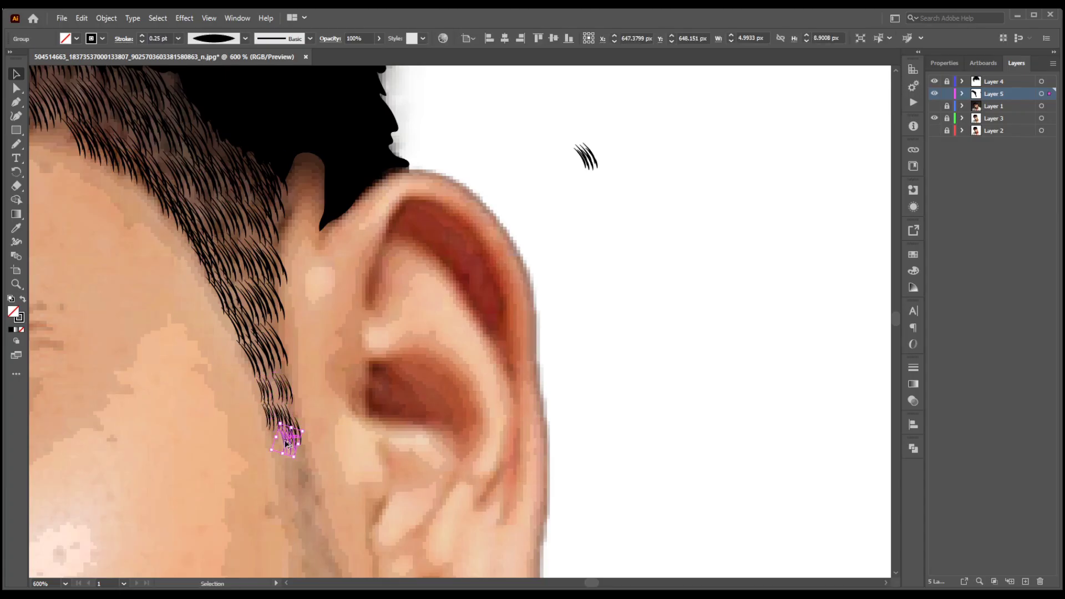
{"action": "left_click_drag", "start_coordinate": [304, 457], "coordinate": [306, 256]}
{"action": "left_click_drag", "start_coordinate": [304, 257], "coordinate": [324, 313]}
{"action": "left_click_drag", "start_coordinate": [324, 310], "coordinate": [314, 280]}
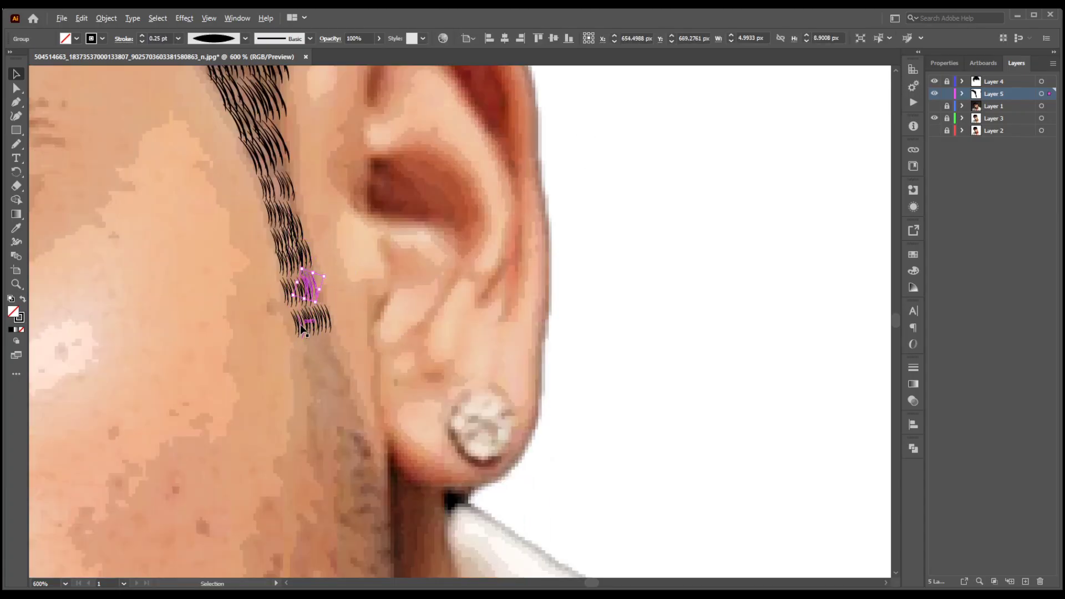
{"action": "left_click_drag", "start_coordinate": [302, 330], "coordinate": [321, 460]}
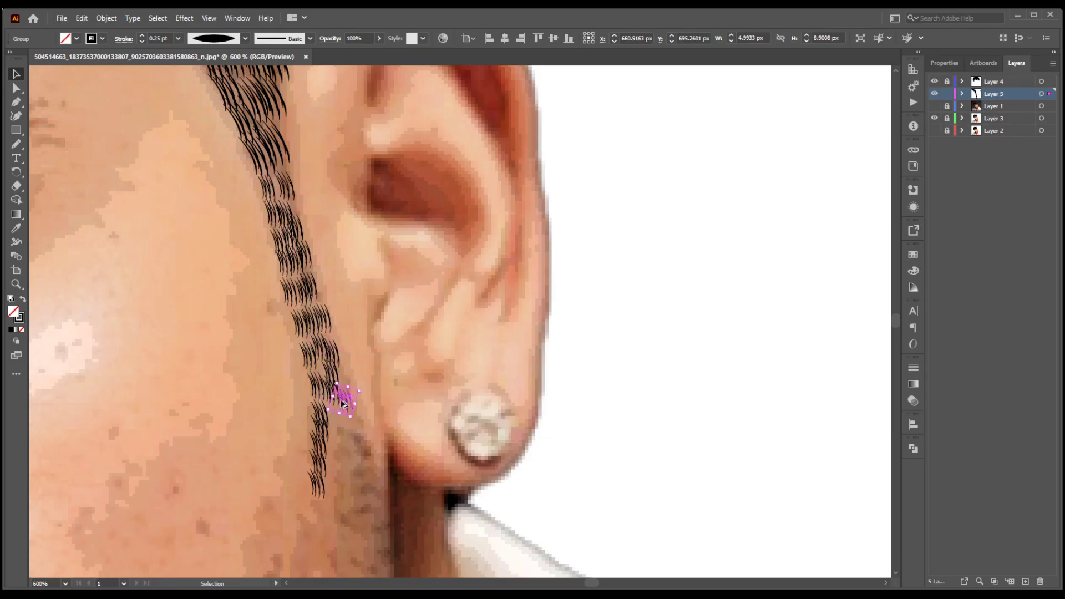
{"action": "left_click_drag", "start_coordinate": [323, 512], "coordinate": [367, 522]}
Draw a few short 0.5 pt hair strokes with the Pencil tool just below the sideburn and group them.
{"action": "left_click_drag", "start_coordinate": [587, 482], "coordinate": [631, 294]}
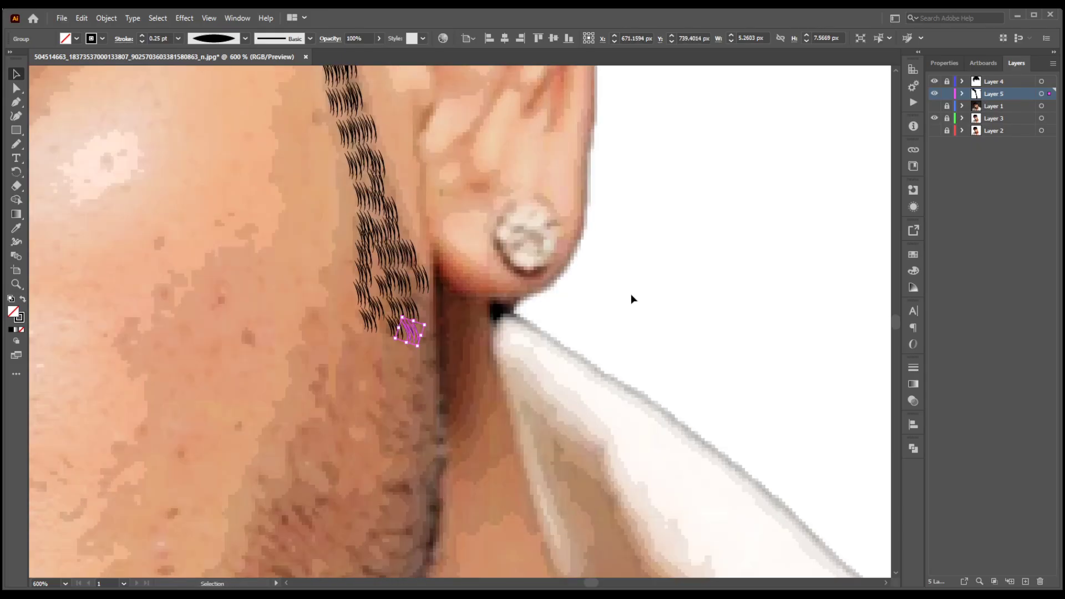
{"action": "key", "text": "ctrl+1"}
{"action": "left_click", "coordinate": [935, 118]}
{"action": "left_click", "coordinate": [935, 118]}
{"action": "scroll", "coordinate": [612, 335], "scroll_direction": "up", "scroll_amount": 3}
{"action": "left_click", "coordinate": [17, 145]}
{"action": "scroll", "coordinate": [419, 367], "scroll_direction": "up", "scroll_amount": 2}
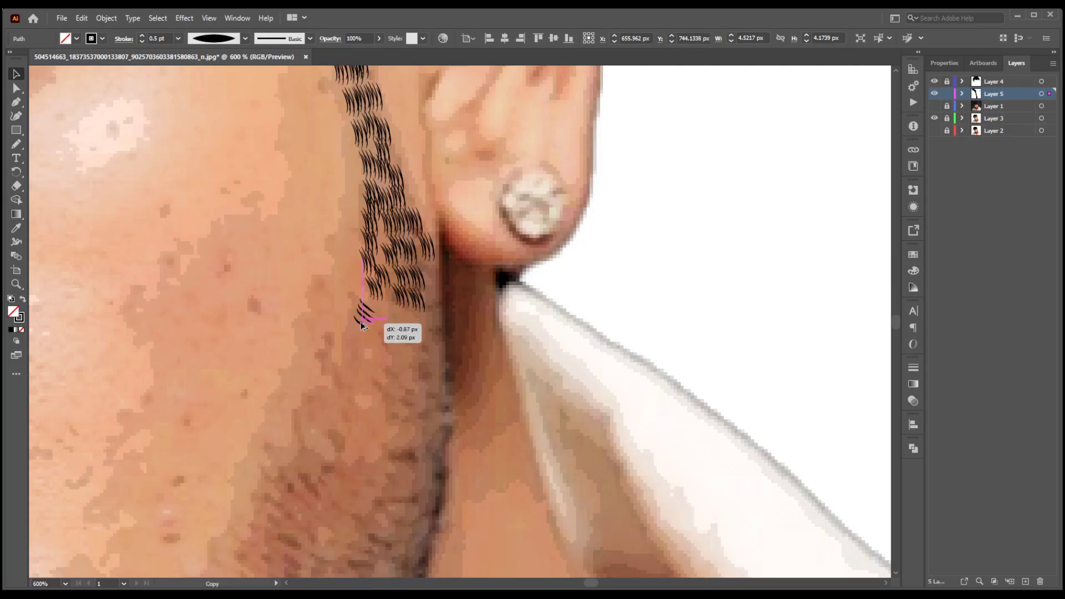
{"action": "key", "text": "ctrl+g"}
Duplicate the new stroke group in a row down the upper cheek edge of the beard.
{"action": "left_click_drag", "start_coordinate": [345, 305], "coordinate": [358, 337]}
{"action": "left_click_drag", "start_coordinate": [358, 335], "coordinate": [348, 364], "text": "alt"}
{"action": "left_click_drag", "start_coordinate": [341, 367], "coordinate": [327, 404], "text": "alt"}
{"action": "key", "text": "ctrl+minus"}
{"action": "key", "text": "ctrl+minus"}
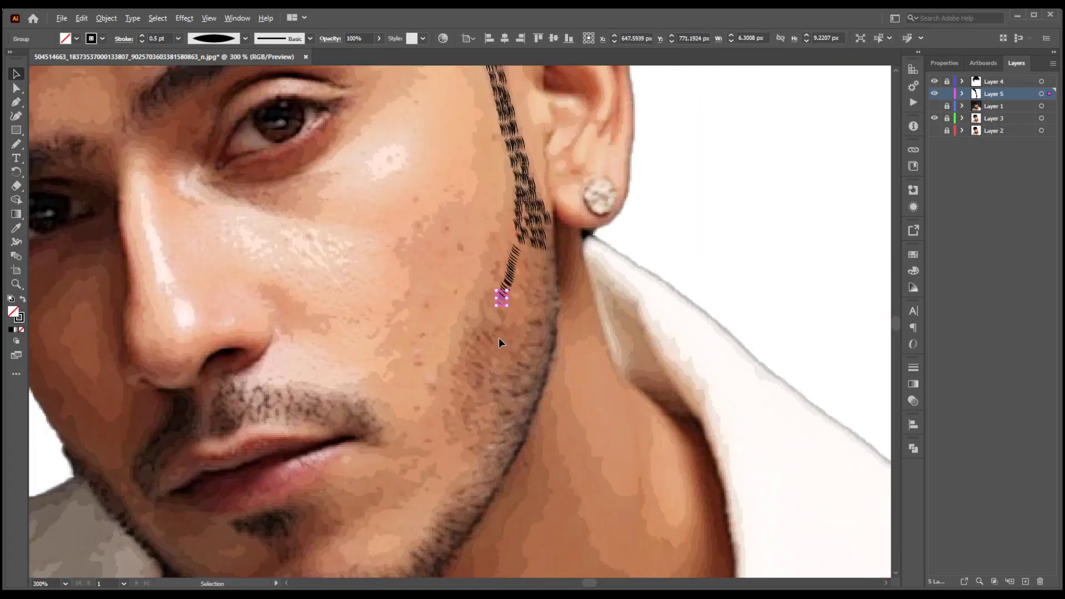
Duplicate the rows of beard strokes across the side beard, from the sideburn down to the jaw.
{"action": "scroll", "coordinate": [499, 340], "scroll_direction": "up", "scroll_amount": 1}
{"action": "left_click", "coordinate": [509, 265], "text": "shift"}
{"action": "left_click_drag", "start_coordinate": [505, 278], "coordinate": [477, 361], "text": "alt"}
{"action": "left_click_drag", "start_coordinate": [475, 388], "coordinate": [467, 460], "text": "alt"}
{"action": "left_click_drag", "start_coordinate": [467, 460], "coordinate": [498, 498], "text": "alt"}
{"action": "left_click_drag", "start_coordinate": [482, 393], "coordinate": [520, 423], "text": "alt"}
{"action": "left_click_drag", "start_coordinate": [490, 353], "coordinate": [505, 354], "text": "alt"}
{"action": "mouse_move", "coordinate": [504, 354]}
{"action": "left_mouse_down", "text": "alt"}
{"action": "mouse_move", "coordinate": [528, 363]}
{"action": "mouse_move", "coordinate": [539, 387]}
{"action": "left_mouse_up", "text": "alt"}
{"action": "mouse_move", "coordinate": [522, 354]}
{"action": "left_mouse_down", "text": "alt"}
{"action": "mouse_move", "coordinate": [540, 351]}
{"action": "mouse_move", "coordinate": [555, 294]}
{"action": "mouse_move", "coordinate": [555, 228]}
{"action": "left_mouse_up", "text": "alt"}
{"action": "key", "text": "ctrl+minus"}
{"action": "key", "text": "ctrl+minus"}
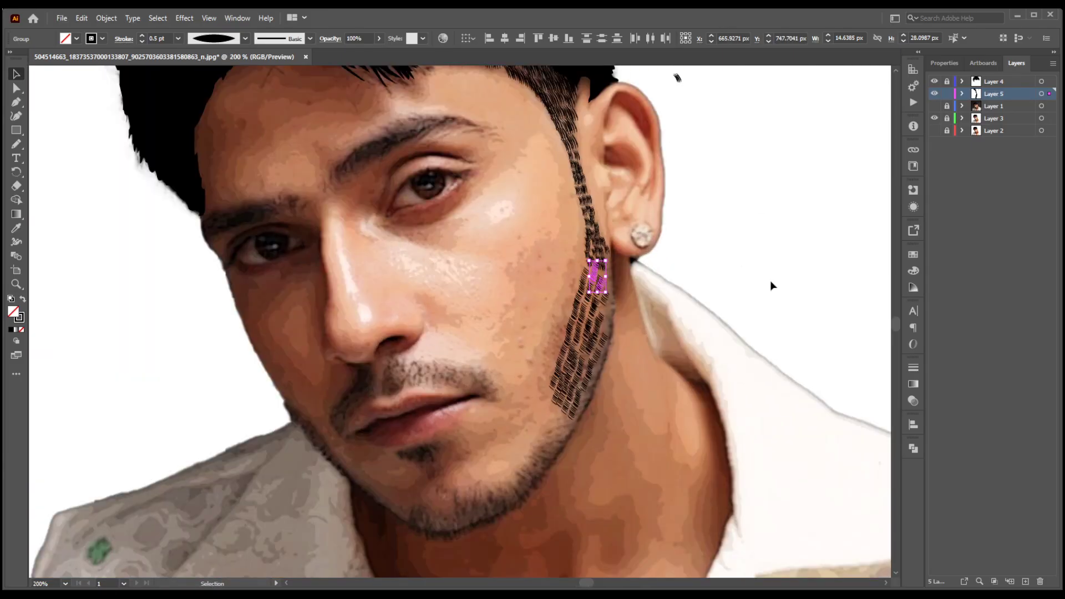
Set the stroke weight of the side-beard hair groups to 0.25 pt.
{"action": "scroll", "coordinate": [618, 369], "scroll_direction": "up", "scroll_amount": 3}
{"action": "scroll", "coordinate": [525, 368], "scroll_direction": "down", "scroll_amount": 1}
{"action": "left_click_drag", "start_coordinate": [472, 447], "coordinate": [605, 306]}
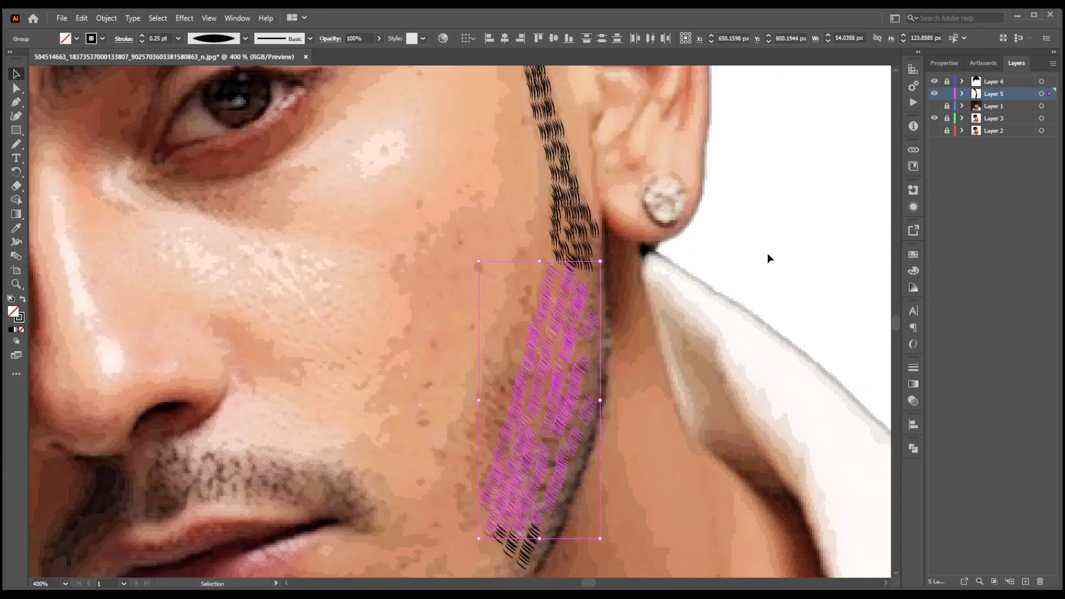
{"action": "left_click", "coordinate": [767, 253]}
{"action": "scroll", "coordinate": [771, 249], "scroll_direction": "down", "scroll_amount": 2}
Extend the side beard toward the cheek with another copy of the strokes and select the sideburn hair groups.
{"action": "scroll", "coordinate": [757, 247], "scroll_direction": "up", "scroll_amount": 2}
{"action": "left_click_drag", "start_coordinate": [575, 342], "coordinate": [516, 430], "text": "alt"}
{"action": "left_click", "coordinate": [546, 461]}
{"action": "scroll", "coordinate": [550, 454], "scroll_direction": "up", "scroll_amount": 3}
{"action": "left_click", "coordinate": [564, 306]}
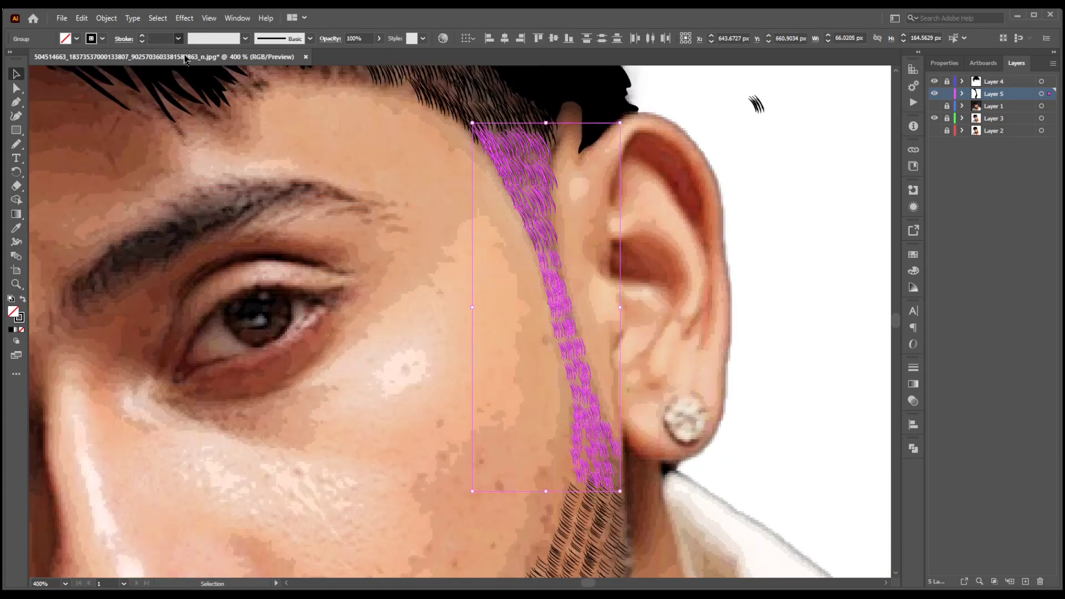
{"action": "left_click", "coordinate": [515, 195]}
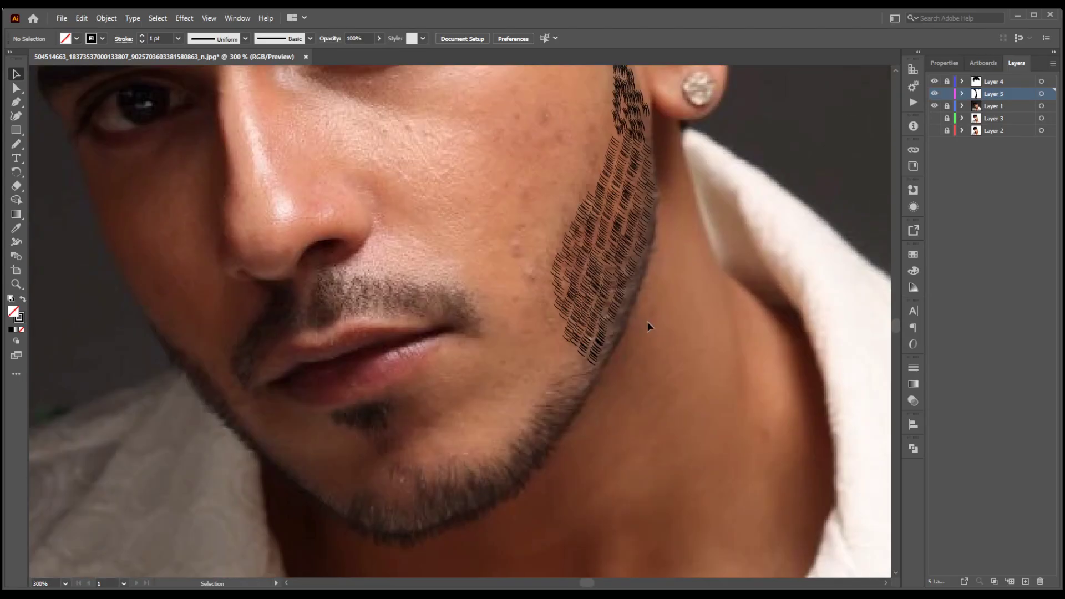
Draw several curved 0.25 pt hair strokes across the jawline below the side beard with the Pencil tool and group them.
{"action": "key", "text": "p"}
{"action": "scroll", "coordinate": [638, 392], "scroll_direction": "up", "scroll_amount": 2}
{"action": "left_click", "coordinate": [178, 38]}
{"action": "left_click", "coordinate": [191, 51]}
{"action": "mouse_move", "coordinate": [486, 348]}
{"action": "left_mouse_down"}
{"action": "mouse_move", "coordinate": [552, 347]}
{"action": "mouse_move", "coordinate": [559, 361]}
{"action": "mouse_move", "coordinate": [537, 372]}
{"action": "left_mouse_up"}
{"action": "left_click_drag", "start_coordinate": [469, 372], "coordinate": [535, 388]}
{"action": "left_click_drag", "start_coordinate": [464, 384], "coordinate": [510, 401]}
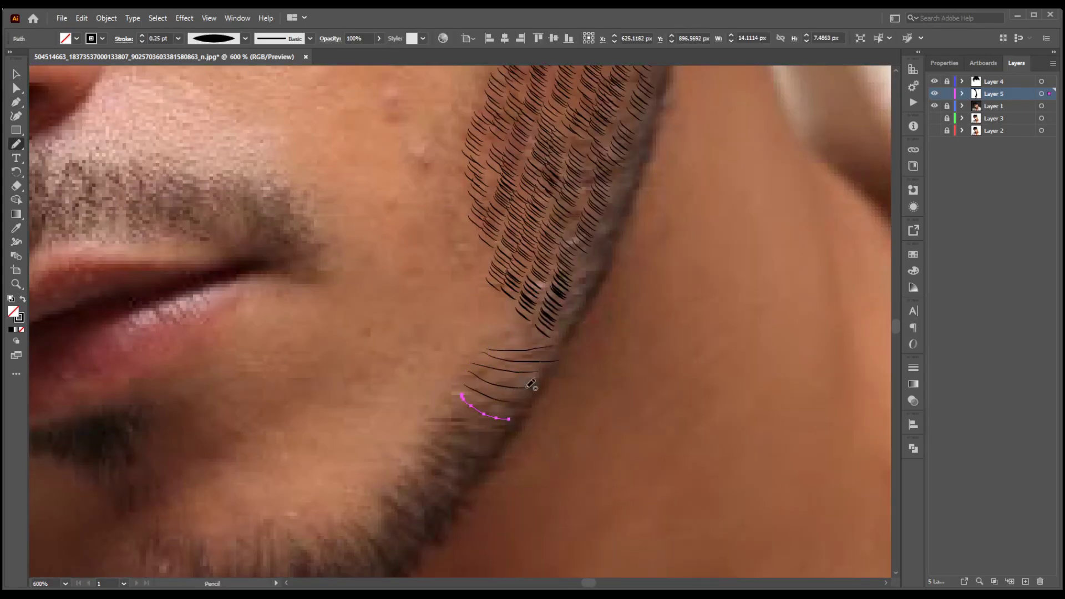
{"action": "key", "text": "v"}
{"action": "mouse_move", "coordinate": [431, 495]}
{"action": "left_mouse_down"}
{"action": "mouse_move", "coordinate": [520, 344]}
{"action": "mouse_move", "coordinate": [508, 373]}
{"action": "mouse_move", "coordinate": [499, 367]}
{"action": "mouse_move", "coordinate": [494, 400]}
{"action": "mouse_move", "coordinate": [453, 449]}
{"action": "mouse_move", "coordinate": [613, 271]}
{"action": "left_mouse_up"}
{"action": "key", "text": "ctrl+g"}
Duplicate the curved jaw strokes along the jawline toward the chin.
{"action": "left_click", "coordinate": [133, 144]}
{"action": "left_click", "coordinate": [502, 384], "text": "shift"}
{"action": "left_click", "coordinate": [493, 379], "text": "shift"}
{"action": "left_click", "coordinate": [490, 386], "text": "shift"}
{"action": "left_click_drag", "start_coordinate": [614, 272], "coordinate": [502, 384], "text": "alt"}
{"action": "left_click_drag", "start_coordinate": [509, 332], "coordinate": [527, 337]}
{"action": "left_click_drag", "start_coordinate": [504, 398], "coordinate": [447, 410], "text": "alt"}
{"action": "left_click_drag", "start_coordinate": [471, 346], "coordinate": [494, 367]}
Continue duplicating the beard stroke clusters along the lower edge of the chin and inspect them with Layer 1 hidden.
{"action": "left_click_drag", "start_coordinate": [447, 397], "coordinate": [411, 441], "text": "alt"}
{"action": "left_click_drag", "start_coordinate": [410, 441], "coordinate": [373, 464], "text": "alt"}
{"action": "left_click_drag", "start_coordinate": [372, 465], "coordinate": [312, 478], "text": "alt"}
{"action": "left_click_drag", "start_coordinate": [341, 490], "coordinate": [535, 432]}
{"action": "left_click", "coordinate": [391, 438], "text": "shift"}
{"action": "left_click", "coordinate": [372, 452], "text": "shift"}
{"action": "key", "text": "o"}
{"action": "left_click", "coordinate": [935, 105]}
{"action": "scroll", "coordinate": [696, 265], "scroll_direction": "down", "scroll_amount": 4}
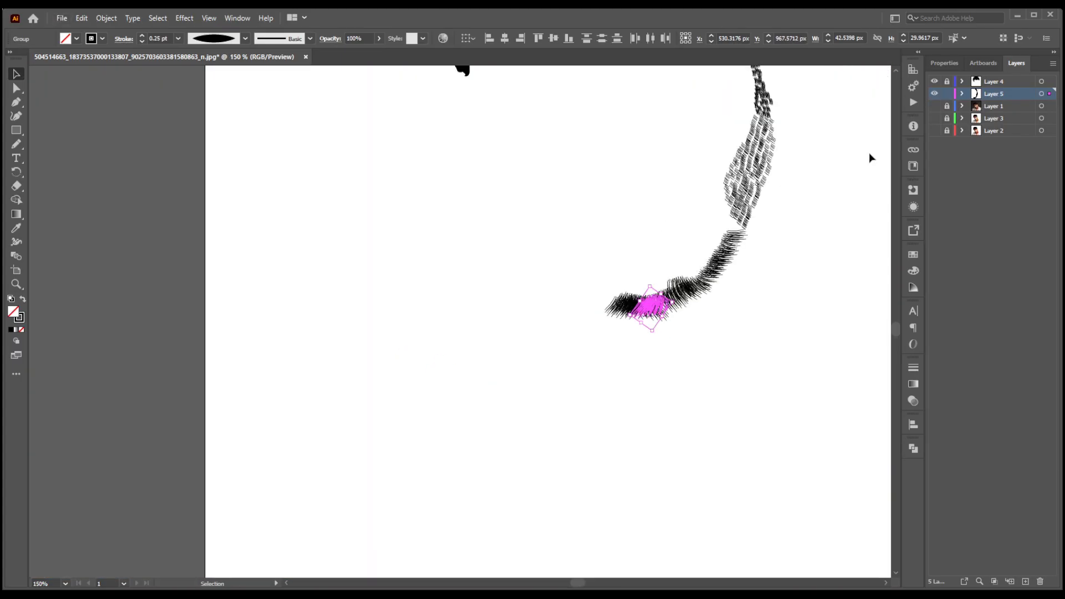
{"action": "left_click", "coordinate": [935, 105]}
Trace a narrow band along the whole jawline with the Pencil tool on Layer 4 and fill it black.
{"action": "scroll", "coordinate": [692, 224], "scroll_direction": "up", "scroll_amount": 3}
{"action": "left_click", "coordinate": [16, 143]}
{"action": "left_click", "coordinate": [947, 93]}
{"action": "left_click", "coordinate": [947, 81]}
{"action": "left_click", "coordinate": [1008, 81]}
{"action": "scroll", "coordinate": [370, 292], "scroll_direction": "down", "scroll_amount": 1}
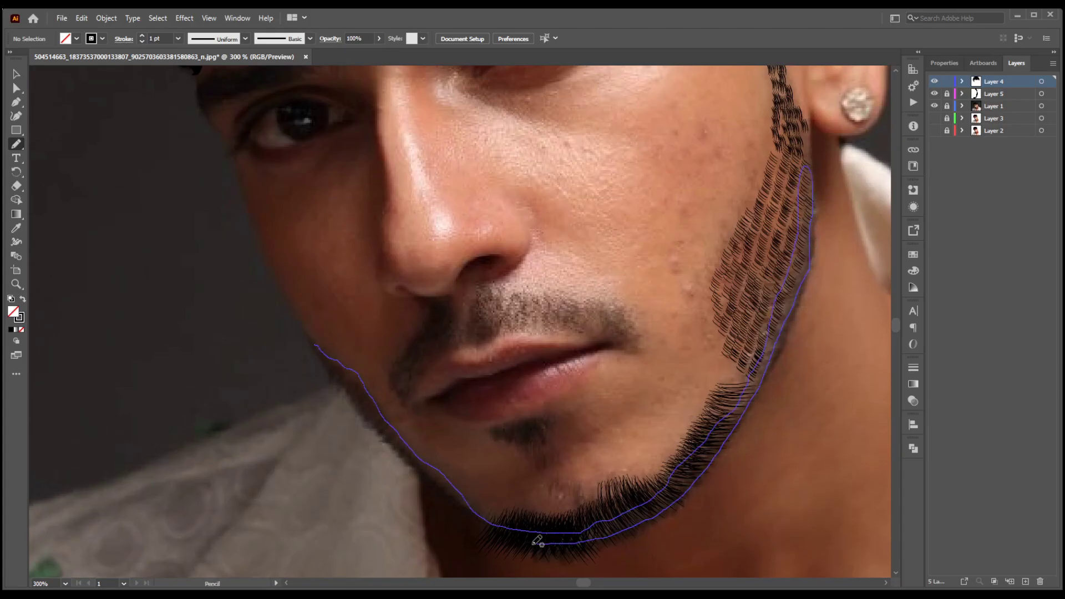
{"action": "left_click_drag", "start_coordinate": [376, 428], "coordinate": [313, 345]}
{"action": "key", "text": "shift+x"}
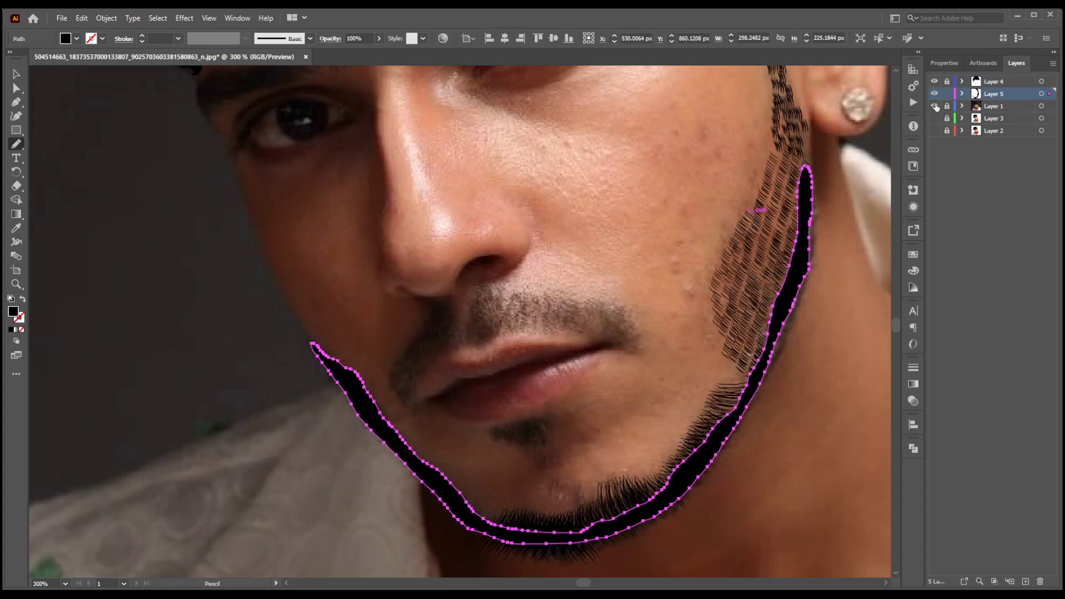
Hide Layer 1 and erase the hair ends sticking out below the jawline band.
{"action": "left_click", "coordinate": [935, 106]}
{"action": "left_click", "coordinate": [833, 209], "text": "ctrl"}
{"action": "scroll", "coordinate": [826, 214], "scroll_direction": "down", "scroll_amount": 2}
{"action": "left_click_drag", "start_coordinate": [850, 149], "coordinate": [738, 294]}
{"action": "scroll", "coordinate": [645, 531], "scroll_direction": "up", "scroll_amount": 3}
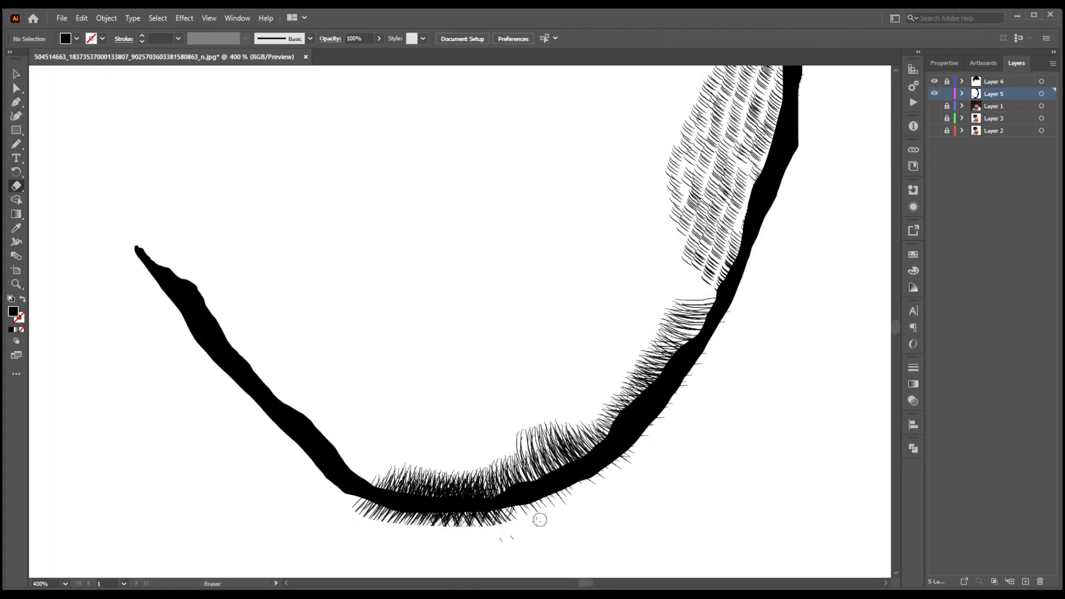
{"action": "left_click_drag", "start_coordinate": [671, 416], "coordinate": [646, 511]}
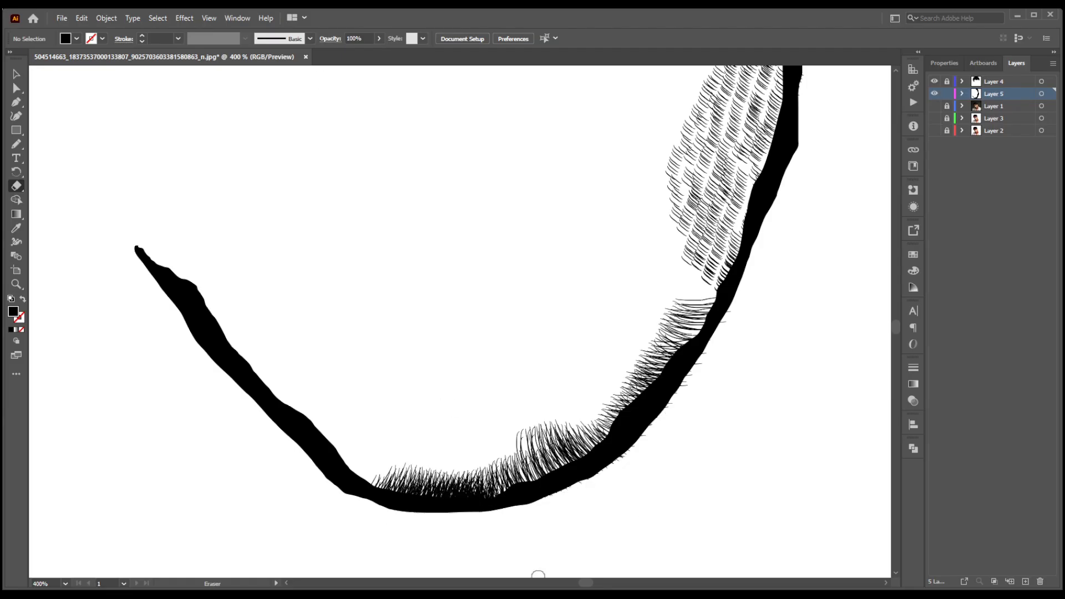
Try lowering the opacity to 49% and remove the solid black jawline band.
{"action": "left_click", "coordinate": [16, 73]}
{"action": "scroll", "coordinate": [223, 326], "scroll_direction": "down", "scroll_amount": 3}
{"action": "scroll", "coordinate": [216, 199], "scroll_direction": "up", "scroll_amount": 1}
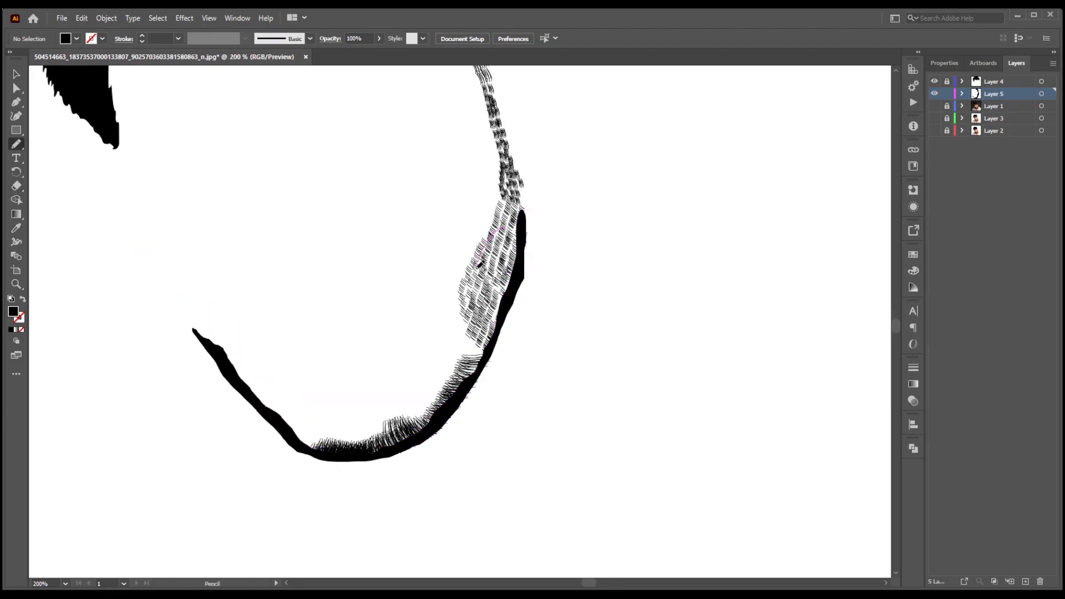
{"action": "left_click_drag", "start_coordinate": [478, 266], "coordinate": [503, 227]}
{"action": "left_click_drag", "start_coordinate": [379, 38], "coordinate": [355, 52]}
{"action": "key", "text": "v"}
{"action": "left_click", "coordinate": [884, 244]}
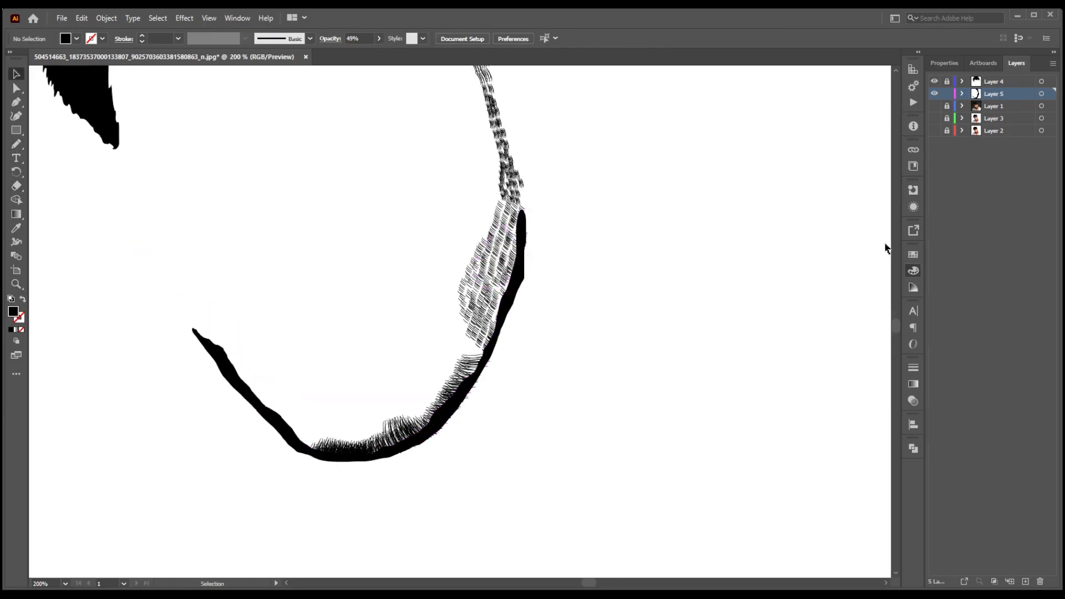
{"action": "scroll", "coordinate": [444, 277], "scroll_direction": "up", "scroll_amount": 2}
{"action": "left_click_drag", "start_coordinate": [190, 249], "coordinate": [528, 504]}
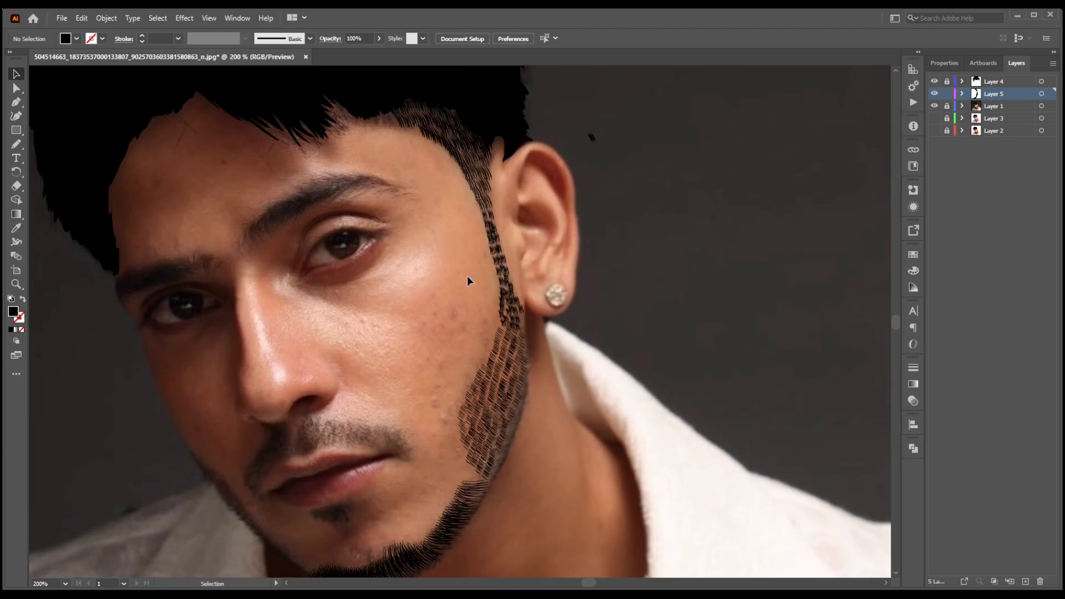
Hide and lock Layer 5, then trace the temple hairline down to the sideburn with the Pencil tool on Layer 4.
{"action": "left_click", "coordinate": [935, 94]}
{"action": "left_click", "coordinate": [947, 94]}
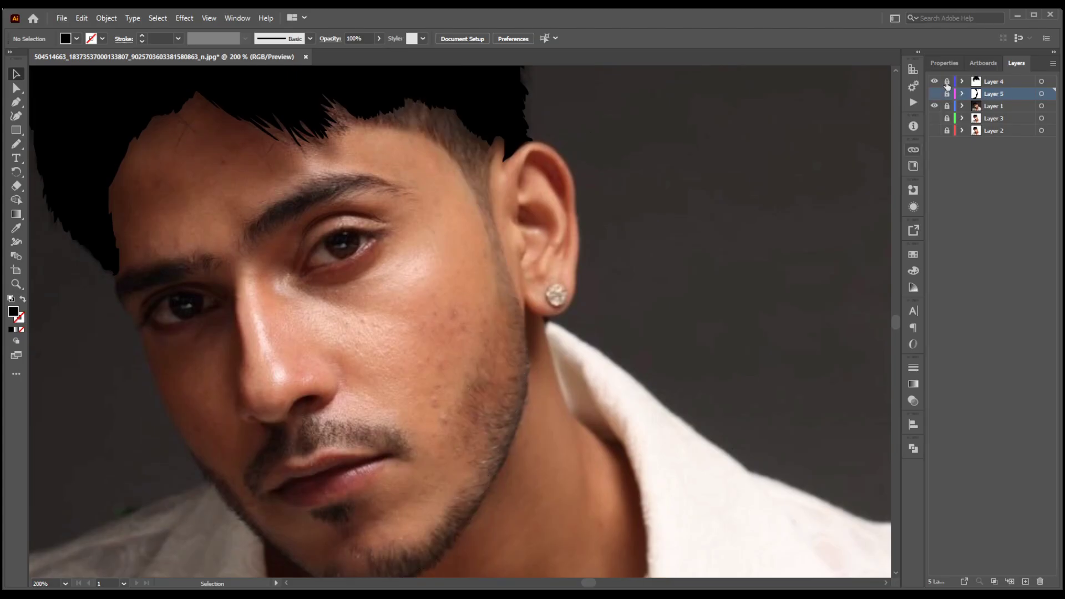
{"action": "left_click", "coordinate": [947, 82]}
{"action": "left_click", "coordinate": [994, 82]}
{"action": "scroll", "coordinate": [358, 162], "scroll_direction": "up", "scroll_amount": 4}
{"action": "key", "text": "n"}
{"action": "key", "text": "shift+x"}
{"action": "left_click_drag", "start_coordinate": [186, 222], "coordinate": [193, 232]}
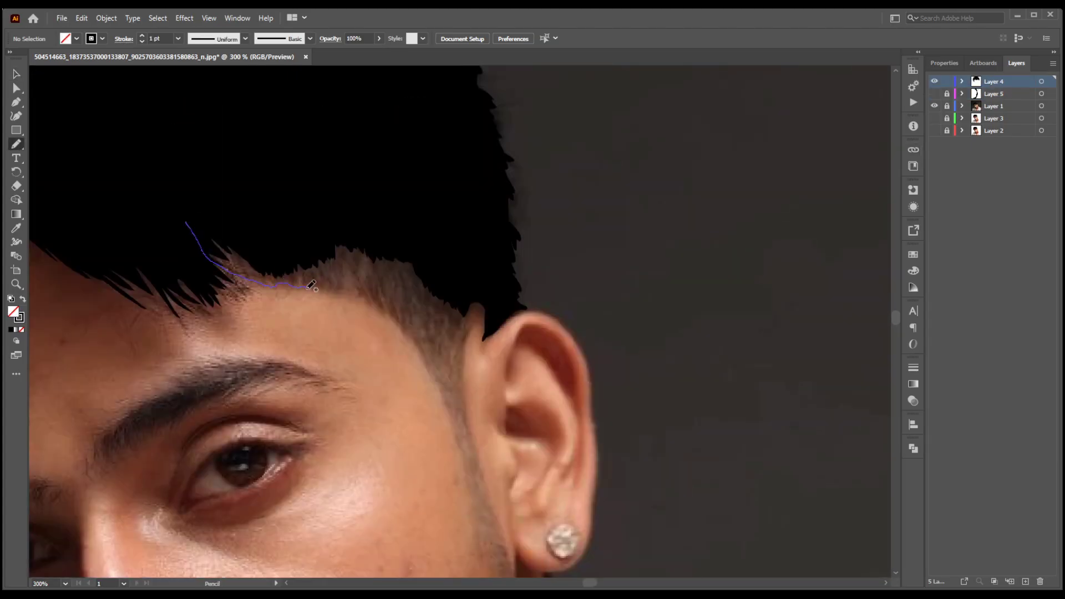
{"action": "left_click_drag", "start_coordinate": [430, 356], "coordinate": [456, 414]}
{"action": "left_click_drag", "start_coordinate": [456, 413], "coordinate": [425, 244]}
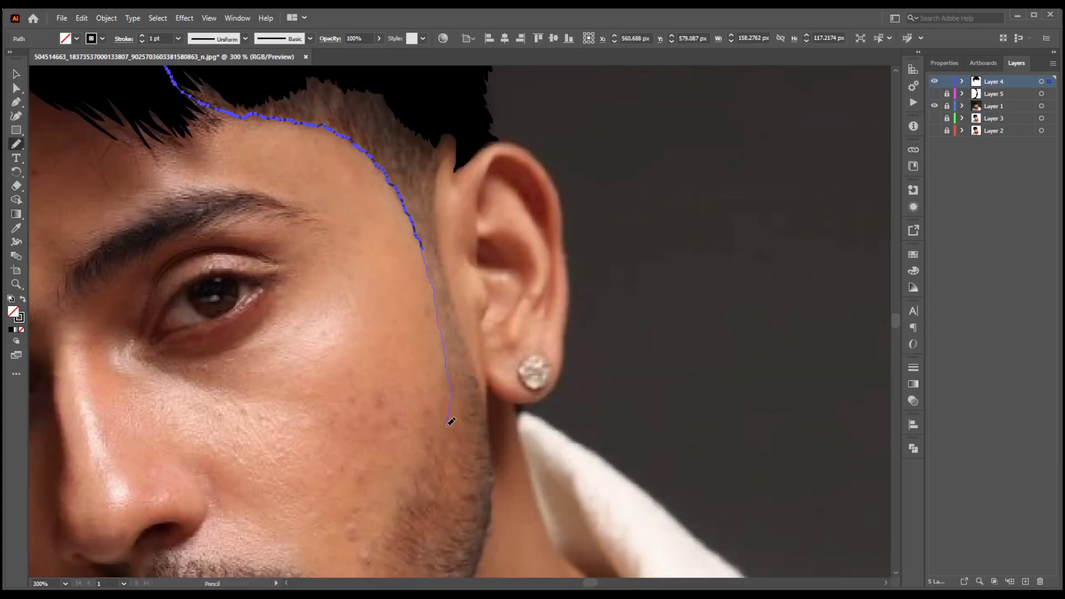
Continue the Pencil outline around the side beard and chin to the far jaw, and back along the lower edge to the sideburn.
{"action": "left_click_drag", "start_coordinate": [407, 505], "coordinate": [386, 529]}
{"action": "left_click_drag", "start_coordinate": [385, 528], "coordinate": [448, 378]}
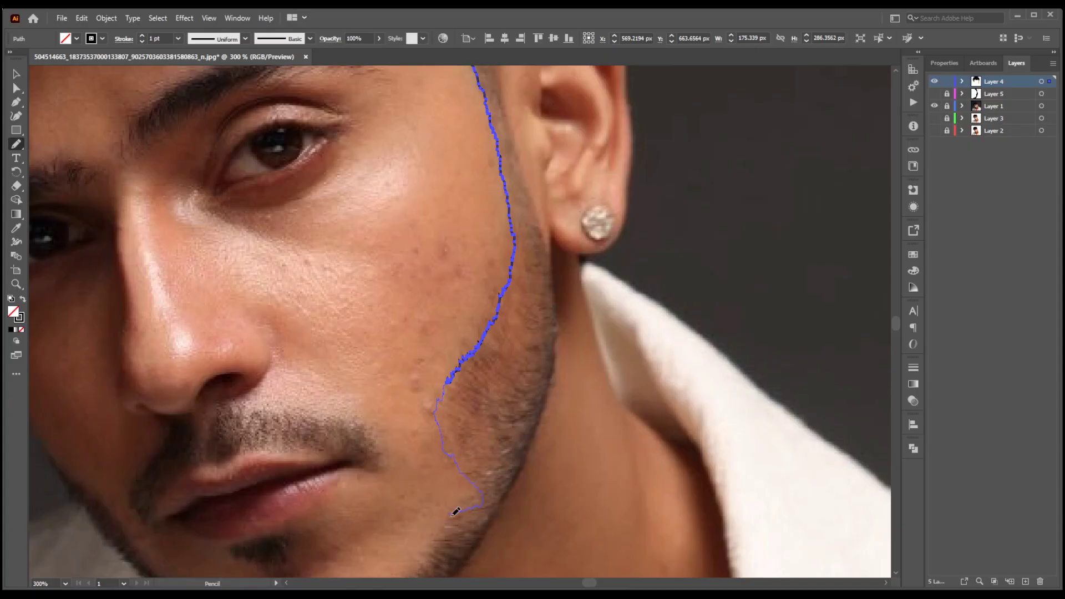
{"action": "left_click_drag", "start_coordinate": [426, 557], "coordinate": [516, 380]}
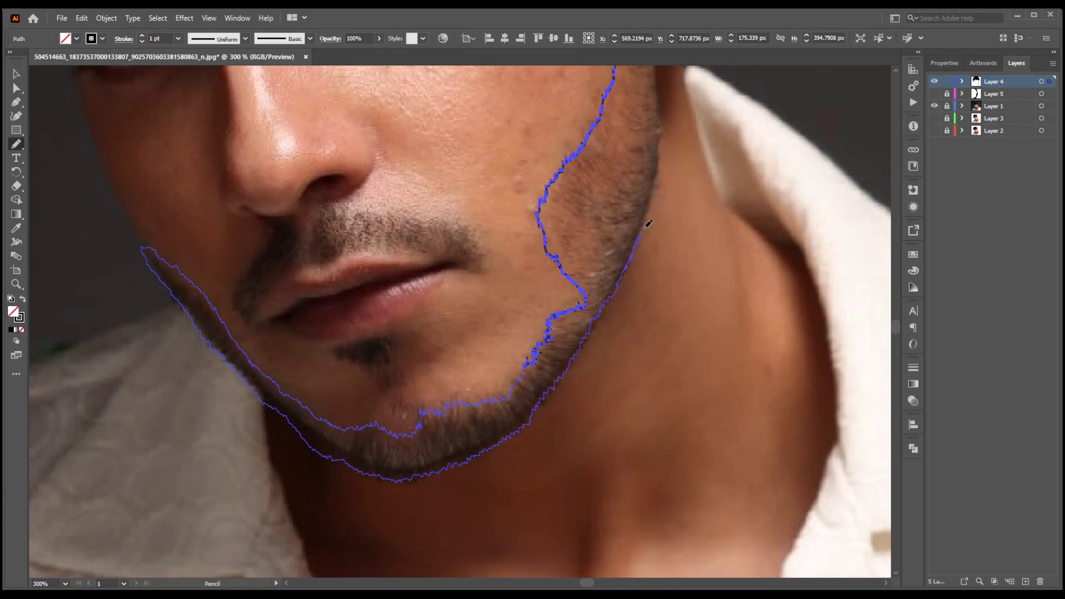
{"action": "mouse_move", "coordinate": [648, 224]}
{"action": "left_mouse_down"}
{"action": "mouse_move", "coordinate": [720, 135]}
{"action": "mouse_move", "coordinate": [587, 337]}
{"action": "left_mouse_up"}
{"action": "left_click_drag", "start_coordinate": [563, 218], "coordinate": [532, 315]}
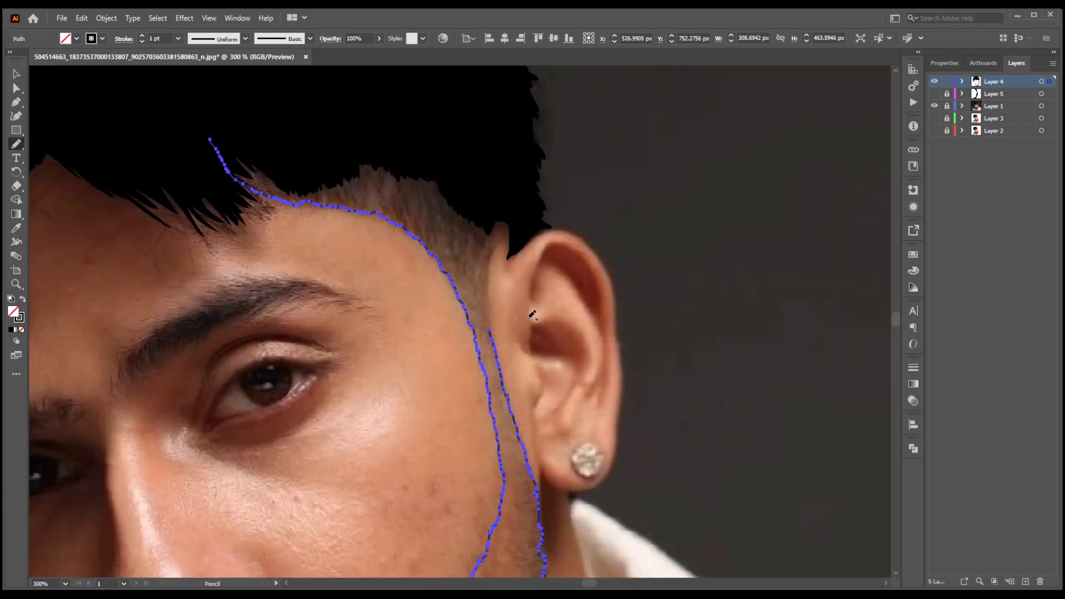
Fill the traced beard shape with black, without a stroke, at 32% opacity.
{"action": "left_click", "coordinate": [22, 299]}
{"action": "left_click", "coordinate": [379, 38]}
{"action": "left_click", "coordinate": [350, 56]}
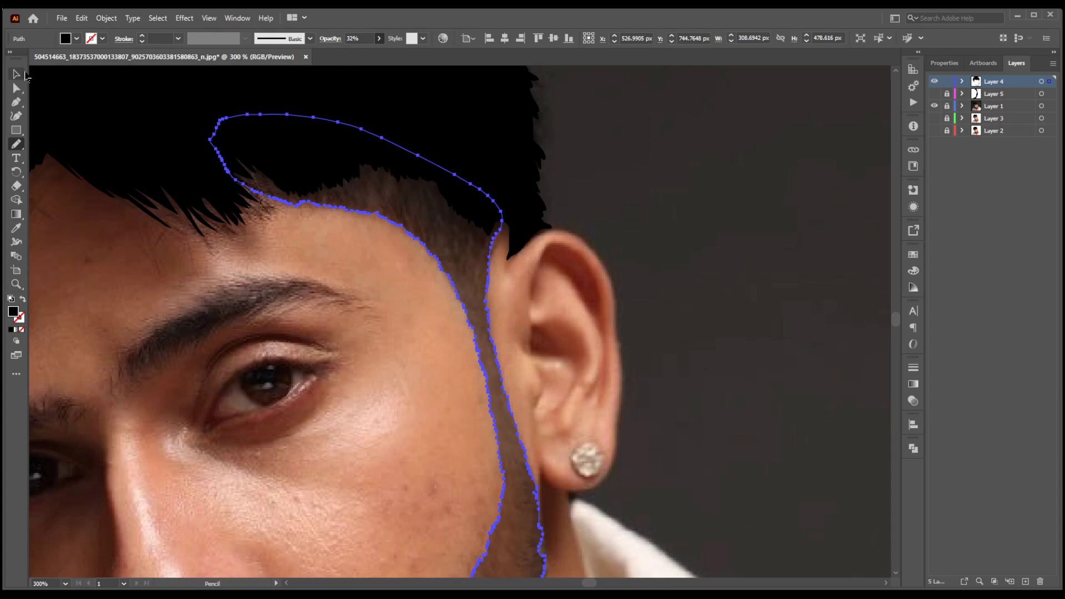
Move the translucent beard shape from Layer 4 to the same place on Layer 5 and check it without the photo.
{"action": "left_click", "coordinate": [16, 74]}
{"action": "key", "text": "ctrl+x"}
{"action": "left_click", "coordinate": [947, 93]}
{"action": "key", "text": "ctrl+f"}
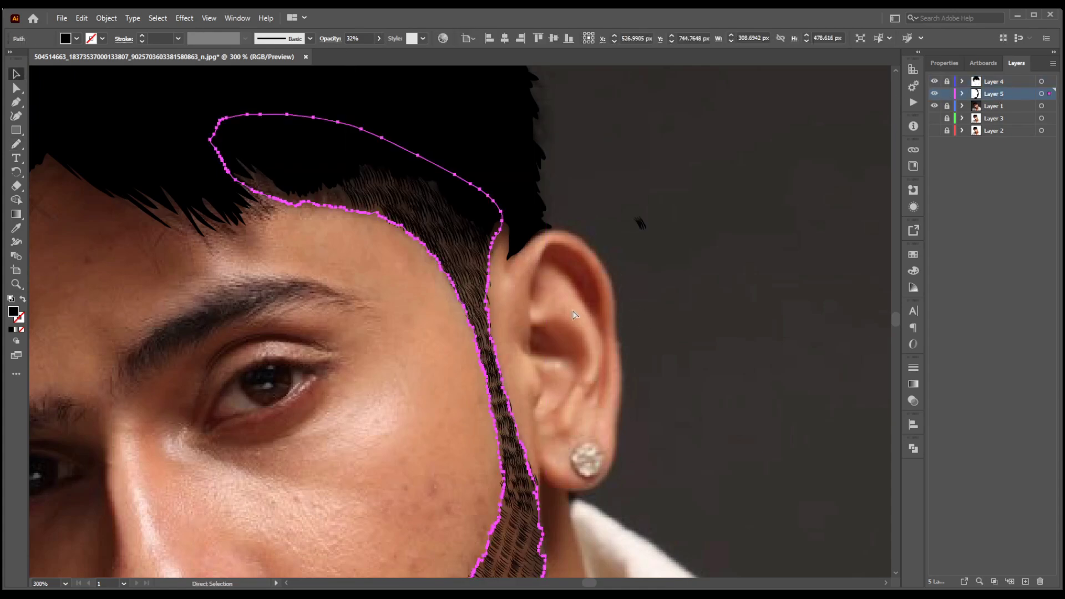
{"action": "scroll", "coordinate": [569, 166], "scroll_direction": "down", "scroll_amount": 2}
{"action": "left_click", "coordinate": [935, 106]}
{"action": "left_click", "coordinate": [935, 106]}
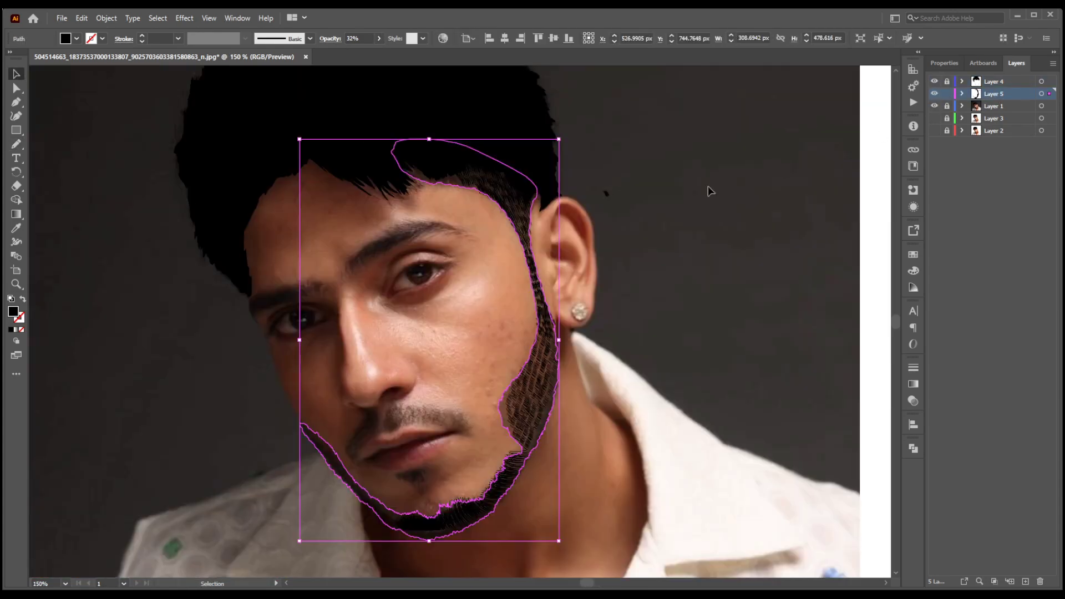
Fill the gaps in the side beard with further copies of the small hair-stroke groups.
{"action": "scroll", "coordinate": [563, 405], "scroll_direction": "up", "scroll_amount": 3}
{"action": "left_click_drag", "start_coordinate": [456, 399], "coordinate": [400, 411]}
{"action": "left_click_drag", "start_coordinate": [401, 412], "coordinate": [441, 328]}
{"action": "left_click_drag", "start_coordinate": [505, 214], "coordinate": [495, 270]}
{"action": "left_click_drag", "start_coordinate": [512, 267], "coordinate": [506, 270]}
{"action": "left_click", "coordinate": [469, 336]}
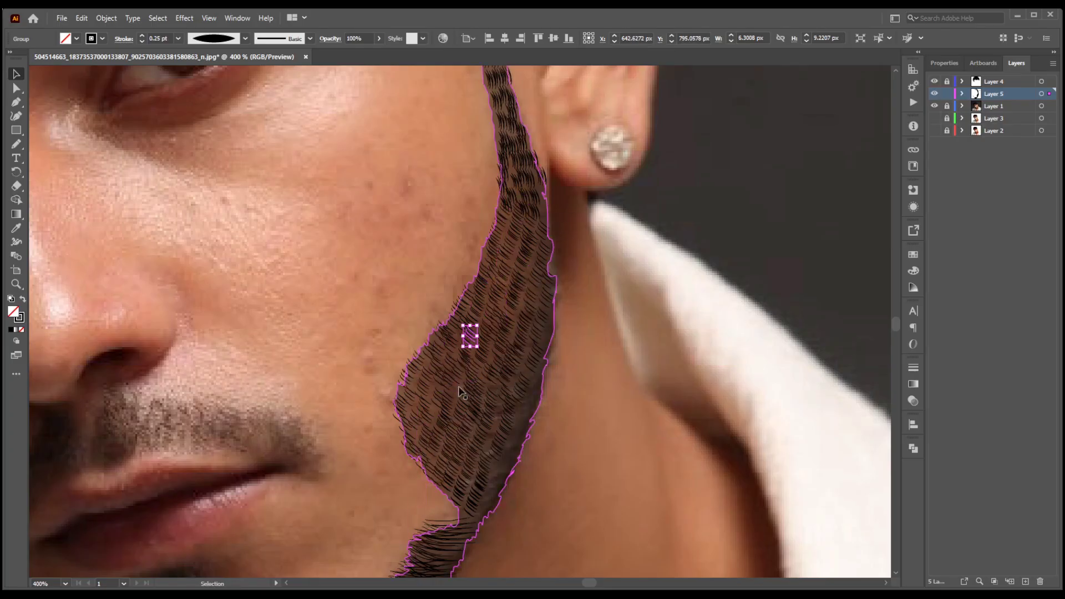
{"action": "left_click", "coordinate": [464, 392]}
{"action": "left_click", "coordinate": [500, 237]}
{"action": "scroll", "coordinate": [395, 325], "scroll_direction": "down", "scroll_amount": 3}
Hide Layer 1 and duplicate the hair clusters along the lower edge of the chin beard.
{"action": "left_click", "coordinate": [935, 106]}
{"action": "scroll", "coordinate": [483, 476], "scroll_direction": "up", "scroll_amount": 6}
{"action": "left_click_drag", "start_coordinate": [310, 317], "coordinate": [310, 353]}
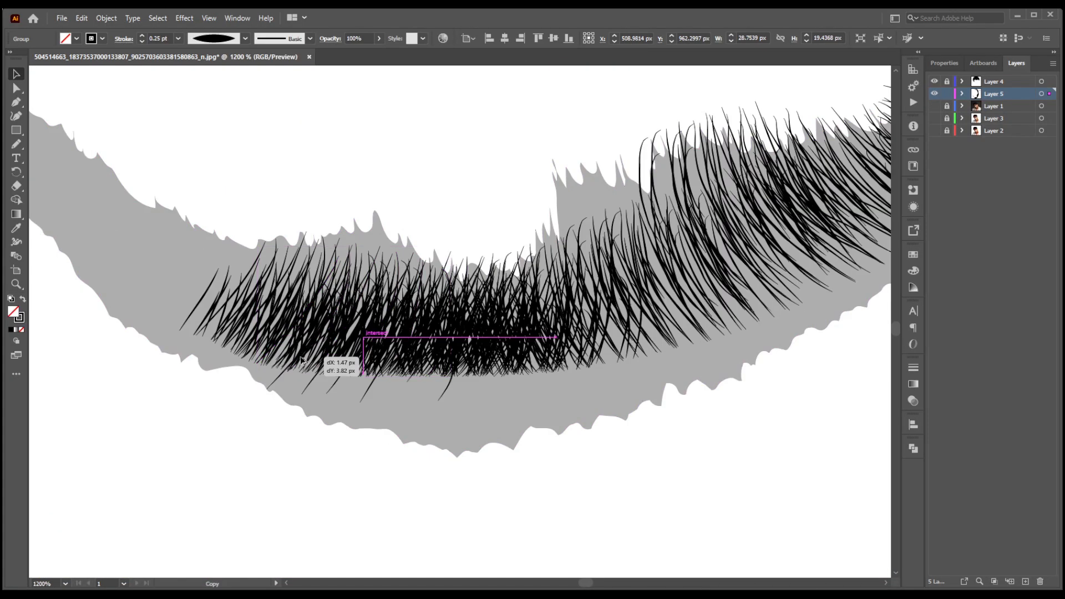
{"action": "left_click_drag", "start_coordinate": [368, 402], "coordinate": [375, 402]}
{"action": "key", "text": "ctrl+z"}
{"action": "left_click_drag", "start_coordinate": [301, 393], "coordinate": [486, 397]}
{"action": "left_click_drag", "start_coordinate": [497, 392], "coordinate": [713, 331]}
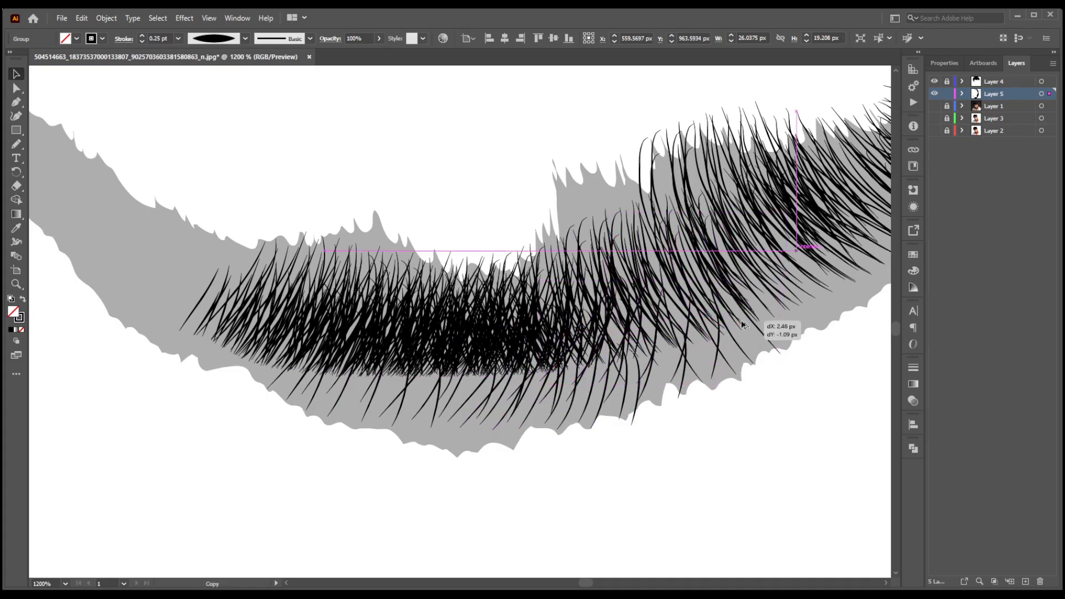
Copy more hair-stroke groups along the lower edge of the chin beard to fill out its fringe.
{"action": "left_click", "coordinate": [323, 380]}
{"action": "left_click_drag", "start_coordinate": [323, 381], "coordinate": [125, 266]}
{"action": "left_click_drag", "start_coordinate": [177, 383], "coordinate": [349, 421]}
{"action": "left_click", "coordinate": [631, 416]}
{"action": "left_click_drag", "start_coordinate": [631, 417], "coordinate": [546, 395]}
{"action": "mouse_move", "coordinate": [179, 357]}
{"action": "left_mouse_down"}
{"action": "mouse_move", "coordinate": [220, 413]}
{"action": "mouse_move", "coordinate": [365, 533]}
{"action": "left_mouse_up"}
Draw angled 0.5 pt hair strokes with the Pencil tool on the narrow beard strip and copy them along it.
{"action": "key", "text": "n"}
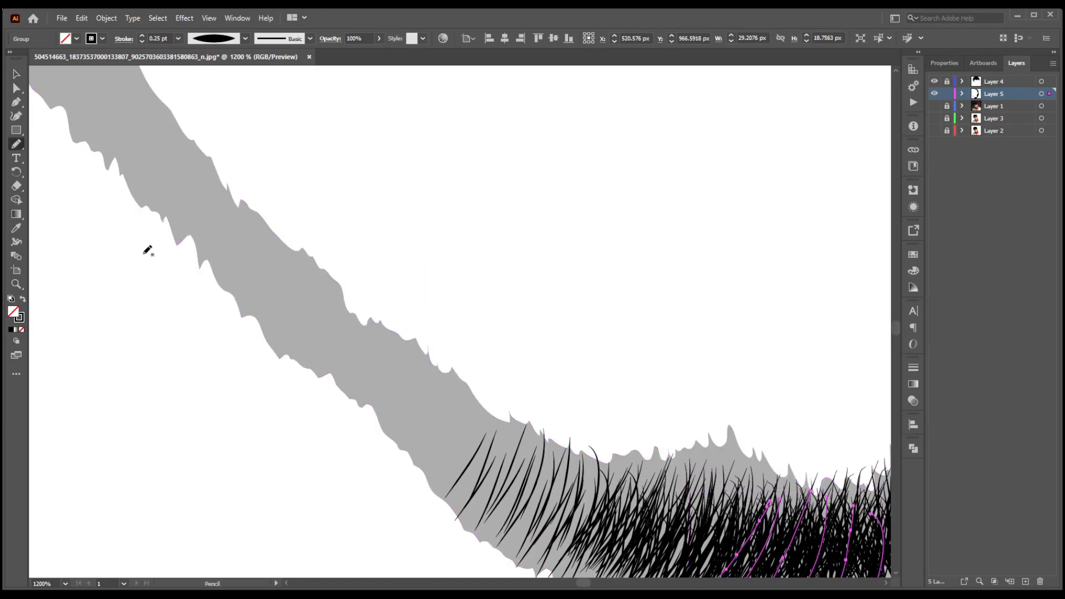
{"action": "left_click_drag", "start_coordinate": [442, 478], "coordinate": [475, 416]}
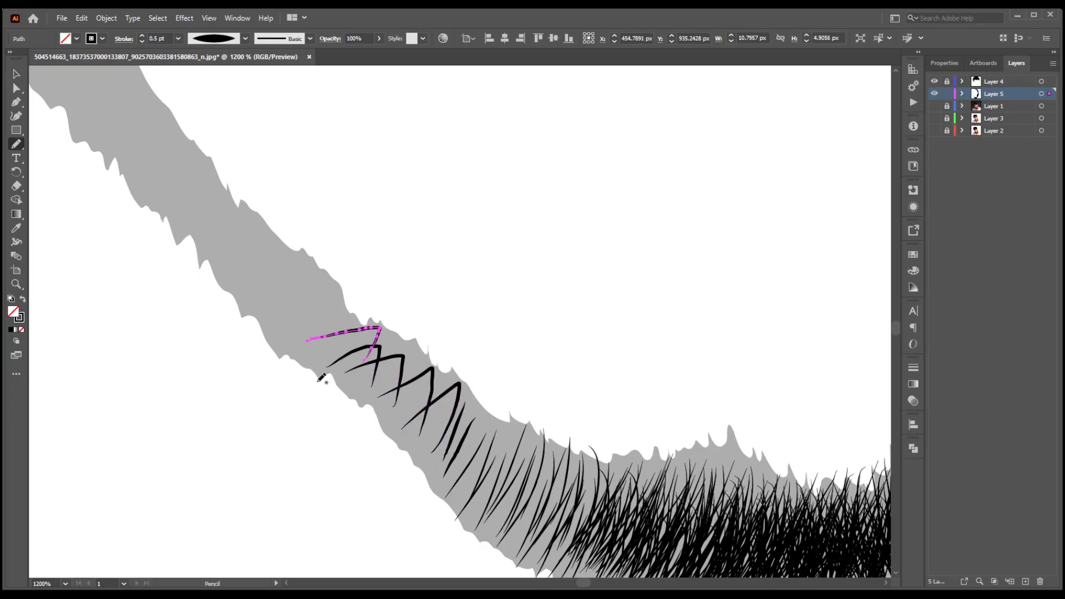
{"action": "left_click", "coordinate": [380, 362], "text": "shift"}
{"action": "left_click", "coordinate": [401, 373], "text": "shift"}
{"action": "left_click", "coordinate": [397, 388], "text": "shift"}
{"action": "left_click_drag", "start_coordinate": [388, 391], "coordinate": [335, 363]}
{"action": "left_click_drag", "start_coordinate": [322, 327], "coordinate": [301, 273]}
{"action": "left_click", "coordinate": [314, 318], "text": "shift"}
{"action": "left_click", "coordinate": [320, 300], "text": "shift"}
{"action": "left_click_drag", "start_coordinate": [323, 296], "coordinate": [255, 233]}
Duplicate the angled hair clusters up the narrow beard strip to its upper tip.
{"action": "left_click_drag", "start_coordinate": [233, 205], "coordinate": [448, 401]}
{"action": "left_click_drag", "start_coordinate": [403, 410], "coordinate": [299, 291]}
{"action": "left_click_drag", "start_coordinate": [299, 246], "coordinate": [326, 420]}
{"action": "key", "text": "ctrl+z"}
{"action": "left_click_drag", "start_coordinate": [330, 404], "coordinate": [374, 435]}
{"action": "key", "text": "ctrl+z"}
{"action": "left_click_drag", "start_coordinate": [442, 356], "coordinate": [324, 447]}
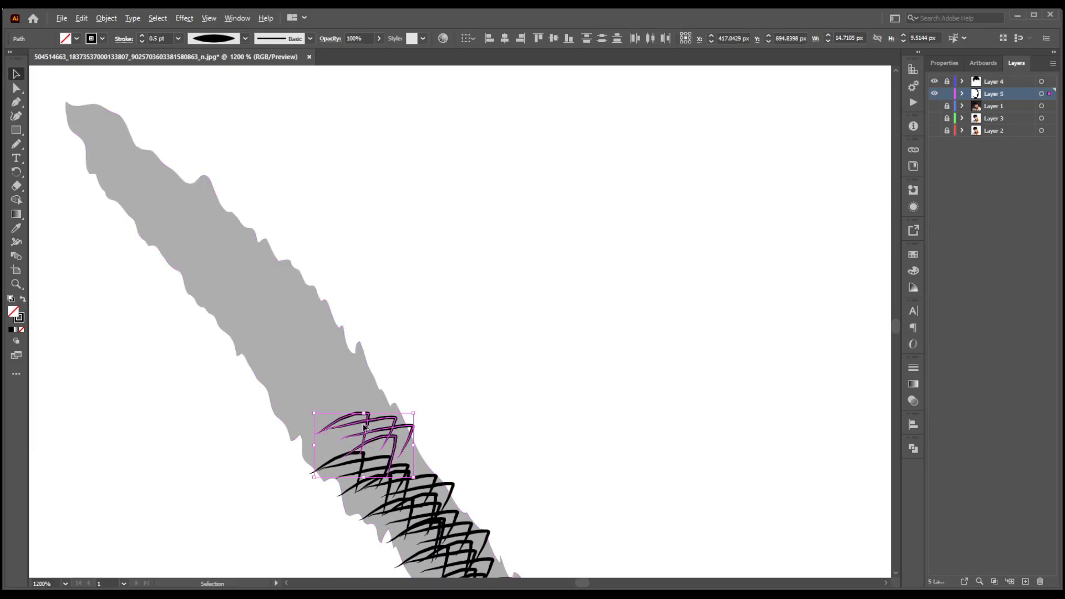
{"action": "left_click_drag", "start_coordinate": [368, 419], "coordinate": [313, 411]}
{"action": "left_click_drag", "start_coordinate": [314, 411], "coordinate": [345, 375]}
{"action": "left_click_drag", "start_coordinate": [346, 375], "coordinate": [238, 259]}
{"action": "left_click_drag", "start_coordinate": [238, 260], "coordinate": [147, 168]}
{"action": "left_click_drag", "start_coordinate": [147, 168], "coordinate": [105, 119]}
Copy hair-stroke groups along the outer jaw edge of the wide side beard to fill its bare strip.
{"action": "scroll", "coordinate": [342, 348], "scroll_direction": "down", "scroll_amount": 7}
{"action": "scroll", "coordinate": [499, 325], "scroll_direction": "up", "scroll_amount": 5}
{"action": "left_click", "coordinate": [272, 465]}
{"action": "scroll", "coordinate": [302, 472], "scroll_direction": "up", "scroll_amount": 3}
{"action": "left_click_drag", "start_coordinate": [221, 436], "coordinate": [378, 193]}
{"action": "left_click", "coordinate": [277, 347], "text": "shift"}
{"action": "left_click", "coordinate": [380, 245], "text": "shift"}
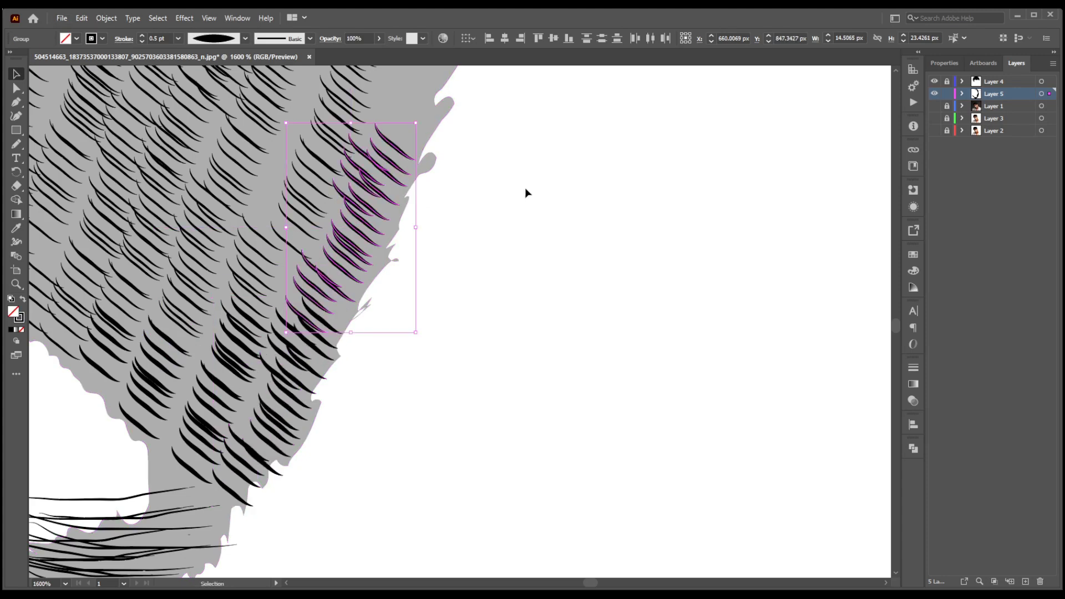
{"action": "left_click_drag", "start_coordinate": [526, 192], "coordinate": [446, 481]}
{"action": "left_click_drag", "start_coordinate": [278, 476], "coordinate": [364, 176]}
{"action": "left_click_drag", "start_coordinate": [367, 160], "coordinate": [358, 201]}
Fill the sideburn and temple hairline with further copies of the hair-stroke groups.
{"action": "scroll", "coordinate": [440, 126], "scroll_direction": "down", "scroll_amount": 2}
{"action": "scroll", "coordinate": [440, 125], "scroll_direction": "up", "scroll_amount": 1}
{"action": "left_click_drag", "start_coordinate": [411, 128], "coordinate": [424, 488]}
{"action": "left_click", "coordinate": [366, 369]}
{"action": "left_click_drag", "start_coordinate": [367, 368], "coordinate": [233, 218]}
{"action": "scroll", "coordinate": [694, 281], "scroll_direction": "down", "scroll_amount": 5}
{"action": "scroll", "coordinate": [483, 275], "scroll_direction": "up", "scroll_amount": 4}
{"action": "left_click", "coordinate": [421, 372]}
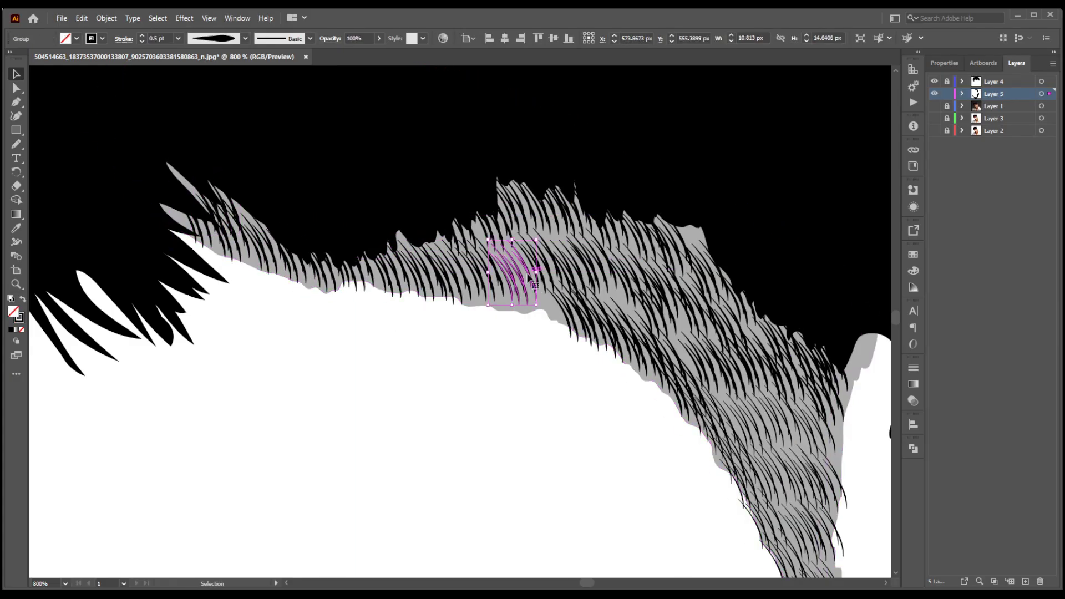
{"action": "scroll", "coordinate": [544, 294], "scroll_direction": "down", "scroll_amount": 6}
{"action": "left_click_drag", "start_coordinate": [649, 287], "coordinate": [681, 274]}
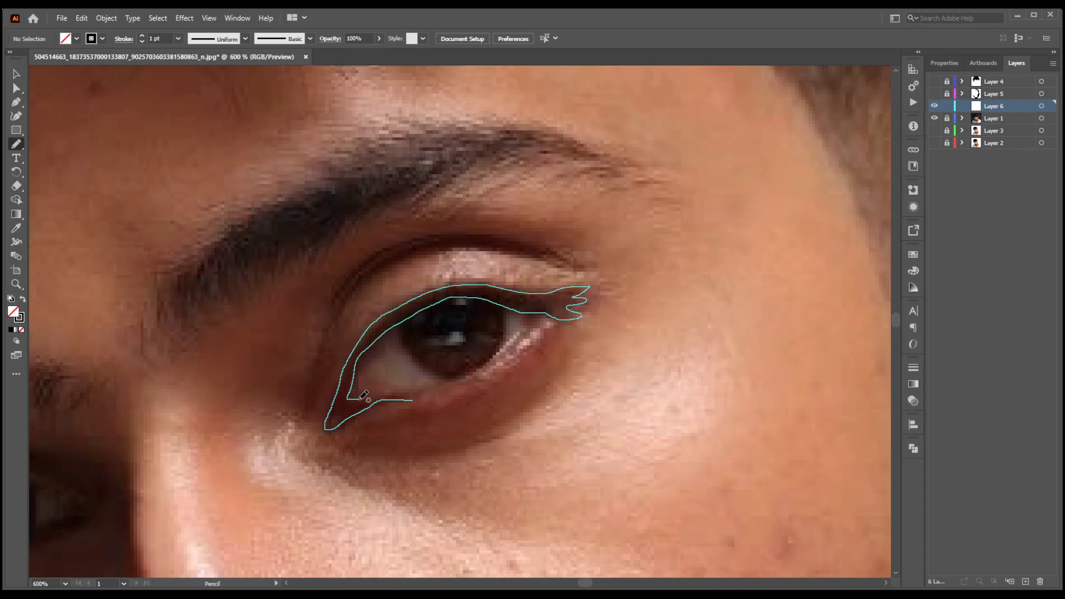
{"action": "left_click_drag", "start_coordinate": [419, 398], "coordinate": [422, 396]}
{"action": "key", "text": "shift+x"}
{"action": "key", "text": "Delete"}
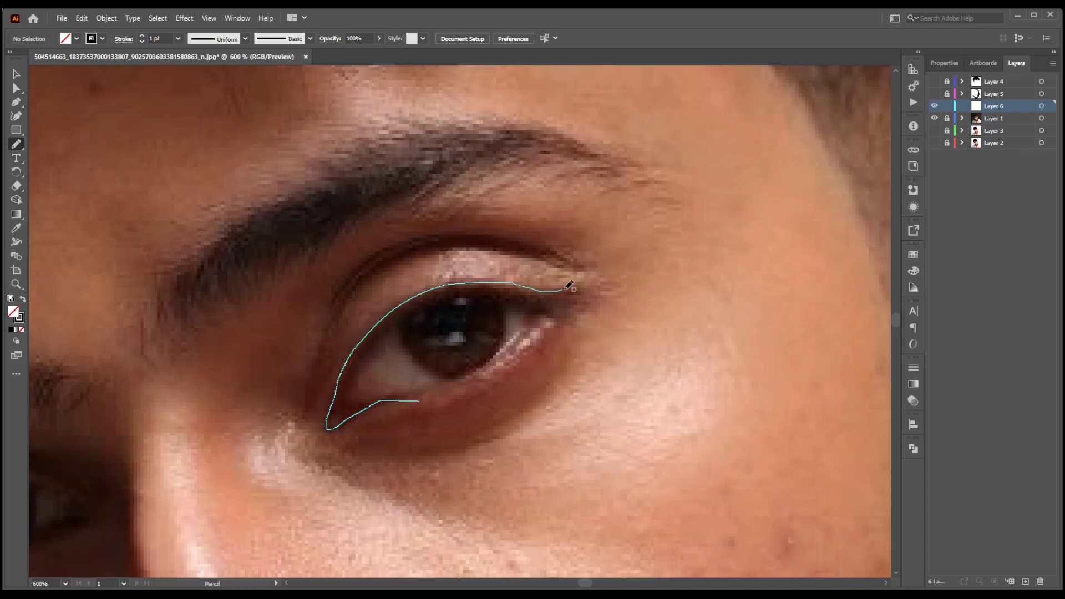
Trace the brighter eye's upper lash line on Layer 6 in solid black and refine its outer lash tips.
{"action": "left_click_drag", "start_coordinate": [360, 396], "coordinate": [413, 401]}
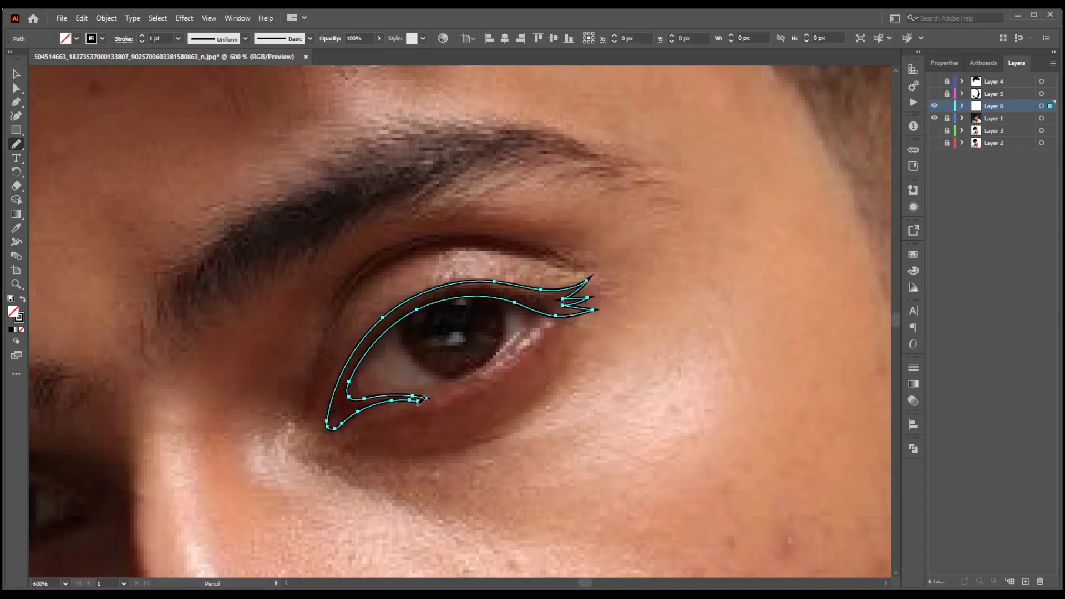
{"action": "key", "text": "shift+x"}
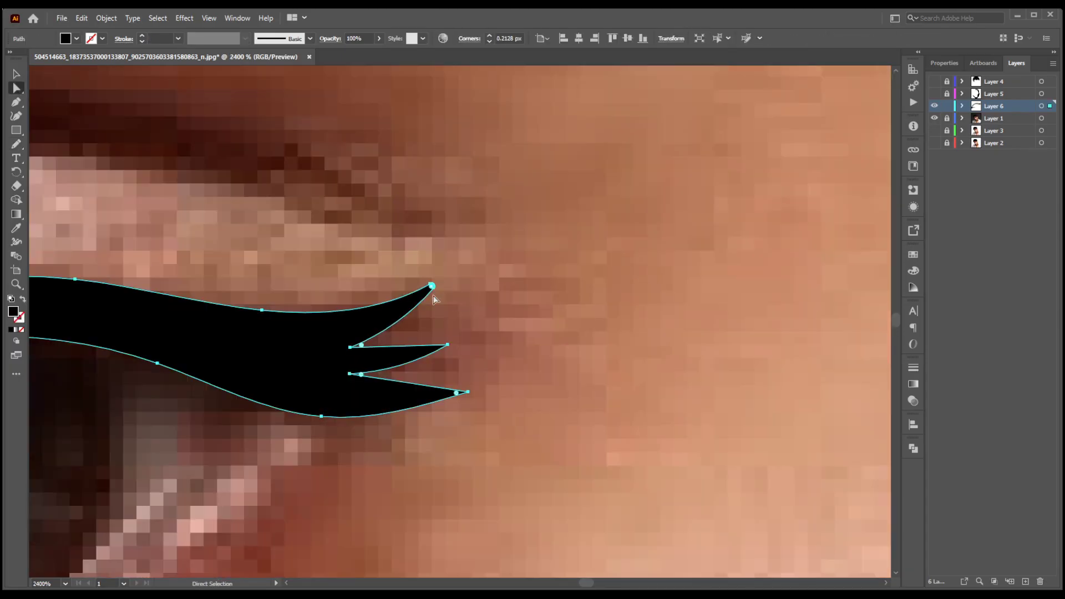
{"action": "left_click_drag", "start_coordinate": [456, 393], "coordinate": [466, 394]}
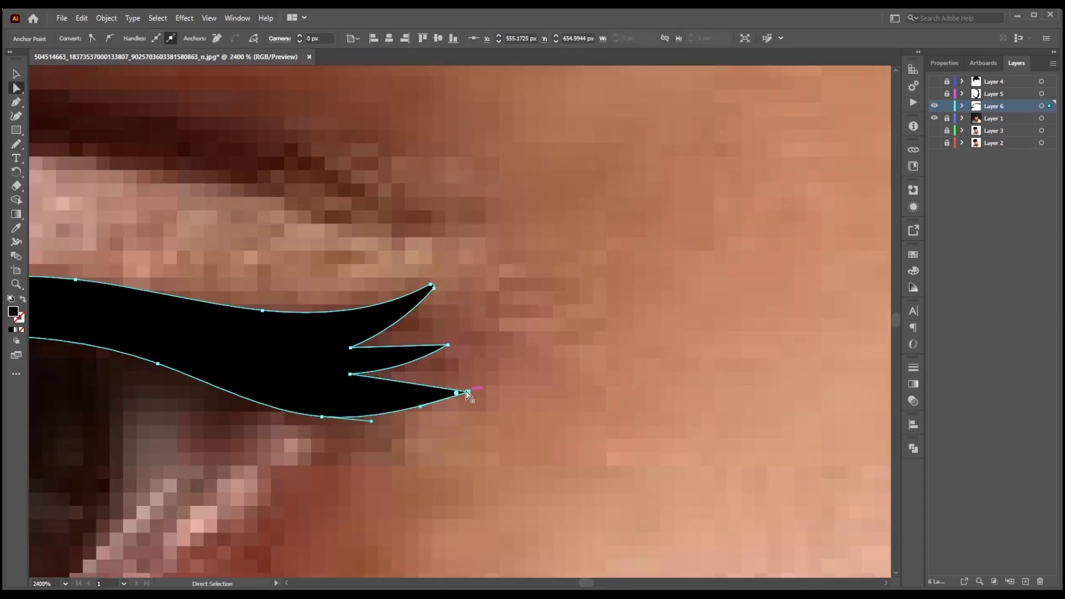
{"action": "left_click", "coordinate": [447, 345]}
{"action": "left_click_drag", "start_coordinate": [417, 361], "coordinate": [438, 372]}
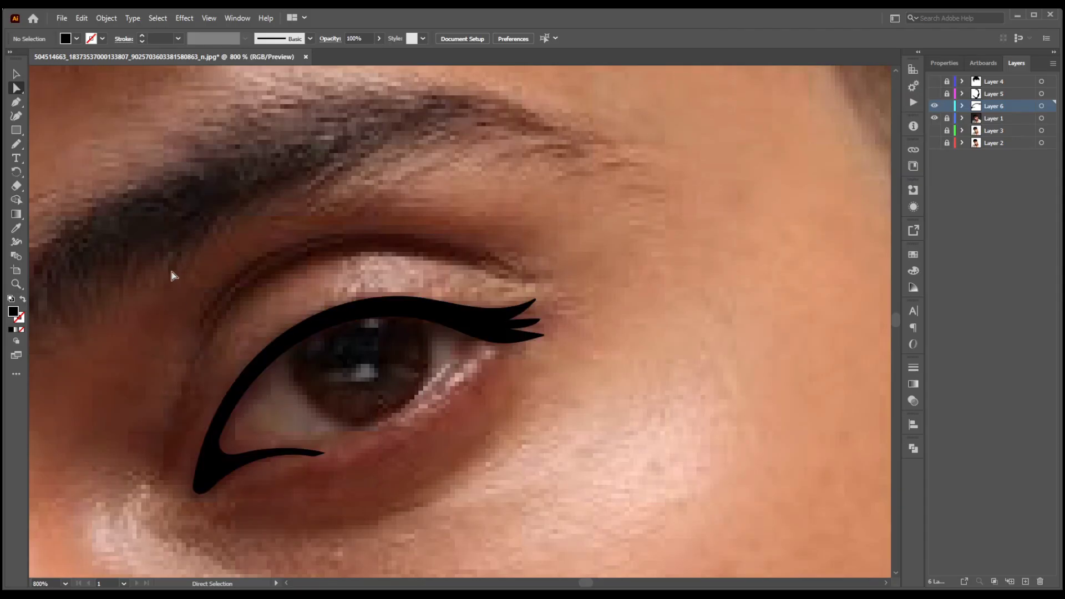
Draw a closed black iris shape in the brighter eye with the Pen tool and round its edges into curves.
{"action": "left_click", "coordinate": [270, 357]}
{"action": "left_click", "coordinate": [368, 427]}
{"action": "left_click", "coordinate": [430, 382]}
{"action": "left_click", "coordinate": [432, 331]}
{"action": "left_click", "coordinate": [326, 324]}
{"action": "left_click", "coordinate": [271, 357]}
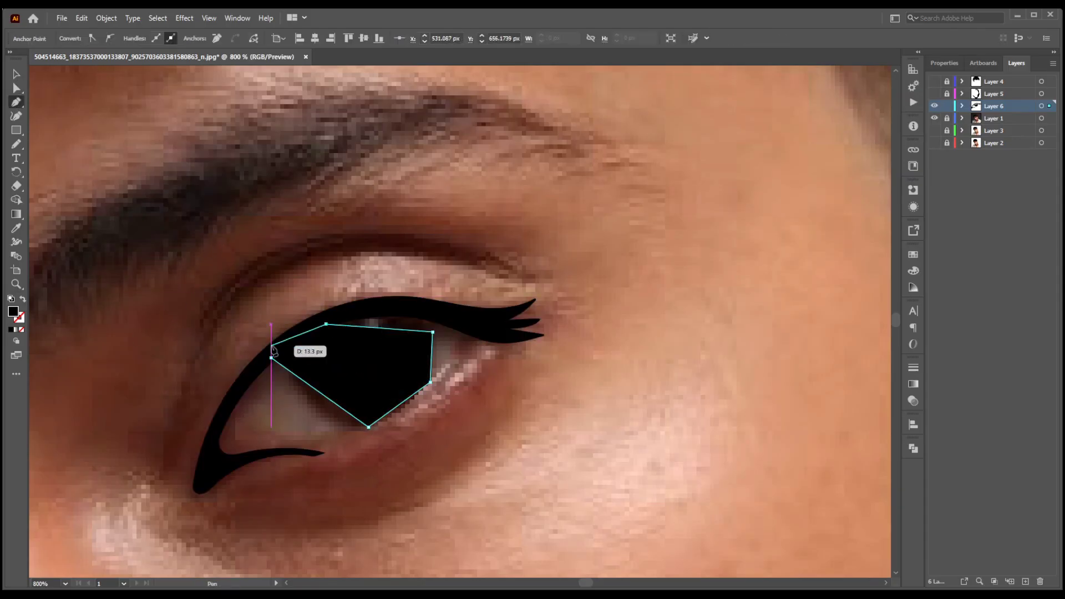
{"action": "key", "text": "shift+grave"}
{"action": "left_click", "coordinate": [304, 407]}
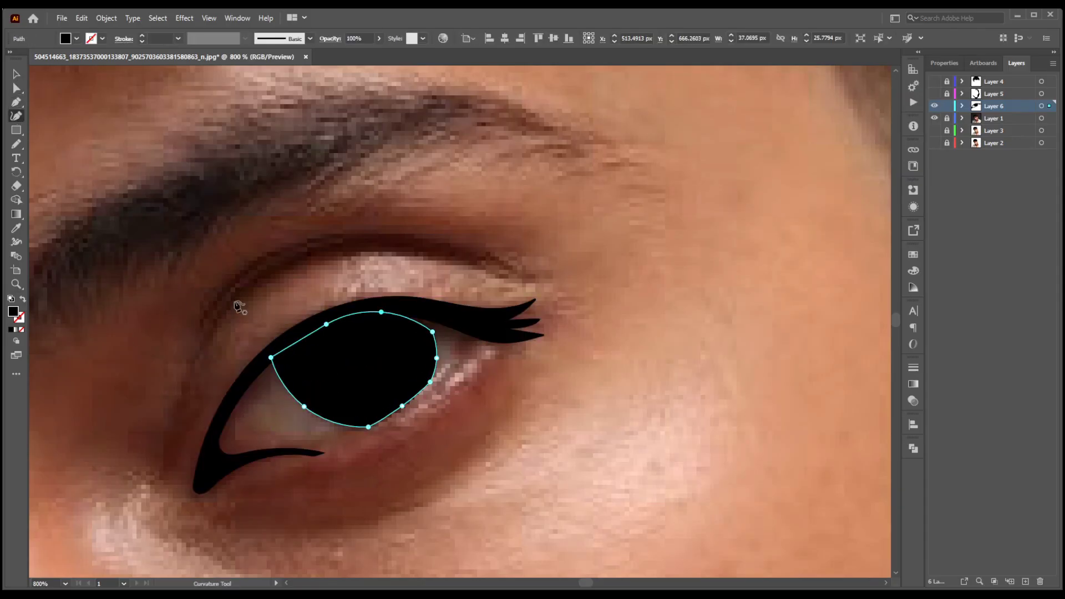
Trace white highlights inside the brighter eye's iris, using the iris as an outline, and refill the iris with black.
{"action": "key", "text": "v"}
{"action": "key", "text": "shift+x"}
{"action": "key", "text": "n"}
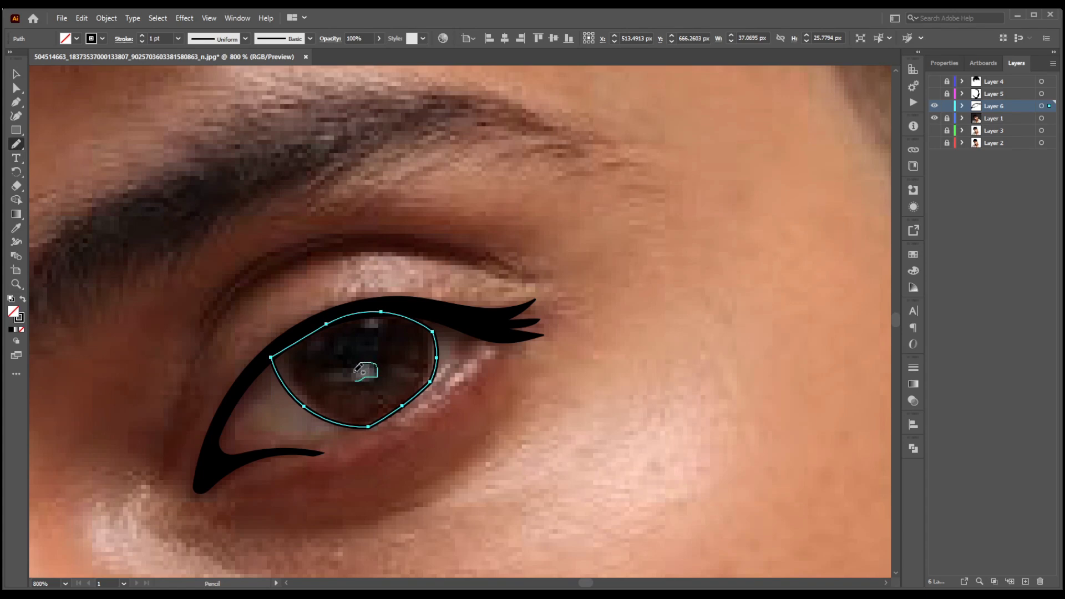
{"action": "left_click_drag", "start_coordinate": [358, 370], "coordinate": [351, 381]}
{"action": "key", "text": "shift+x"}
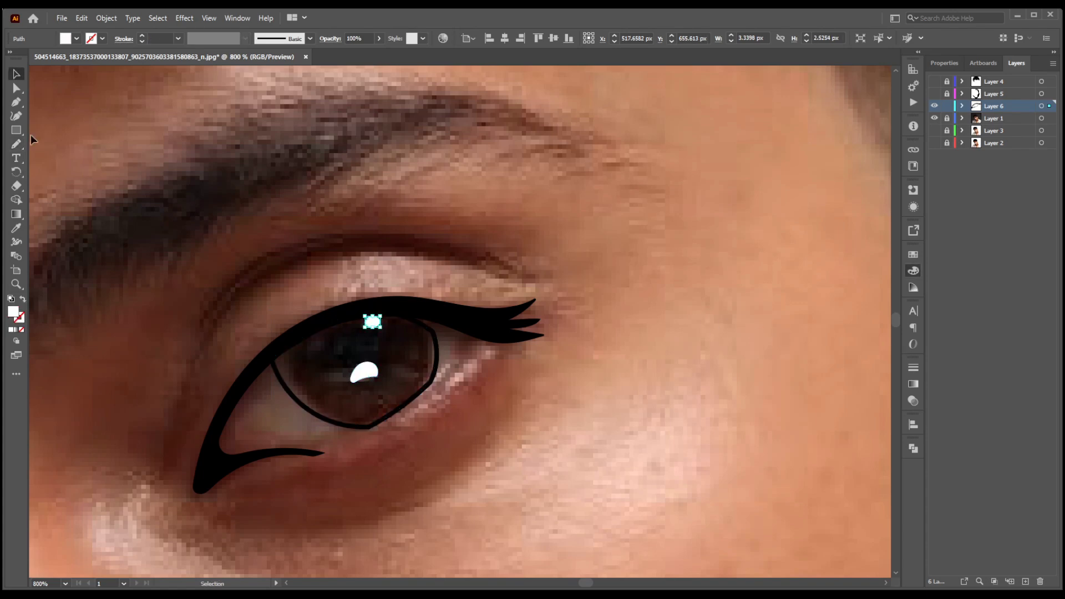
{"action": "left_click", "coordinate": [277, 372]}
{"action": "key", "text": "shift+x"}
{"action": "left_click", "coordinate": [186, 278]}
Show Layer 3 together with Layer 1 and trace the shadowed eye's lash line as a solid black shape.
{"action": "scroll", "coordinate": [187, 277], "scroll_direction": "down", "scroll_amount": 3}
{"action": "left_click_drag", "start_coordinate": [185, 281], "coordinate": [587, 228]}
{"action": "scroll", "coordinate": [373, 392], "scroll_direction": "up", "scroll_amount": 2}
{"action": "left_click", "coordinate": [934, 130]}
{"action": "left_click", "coordinate": [935, 118]}
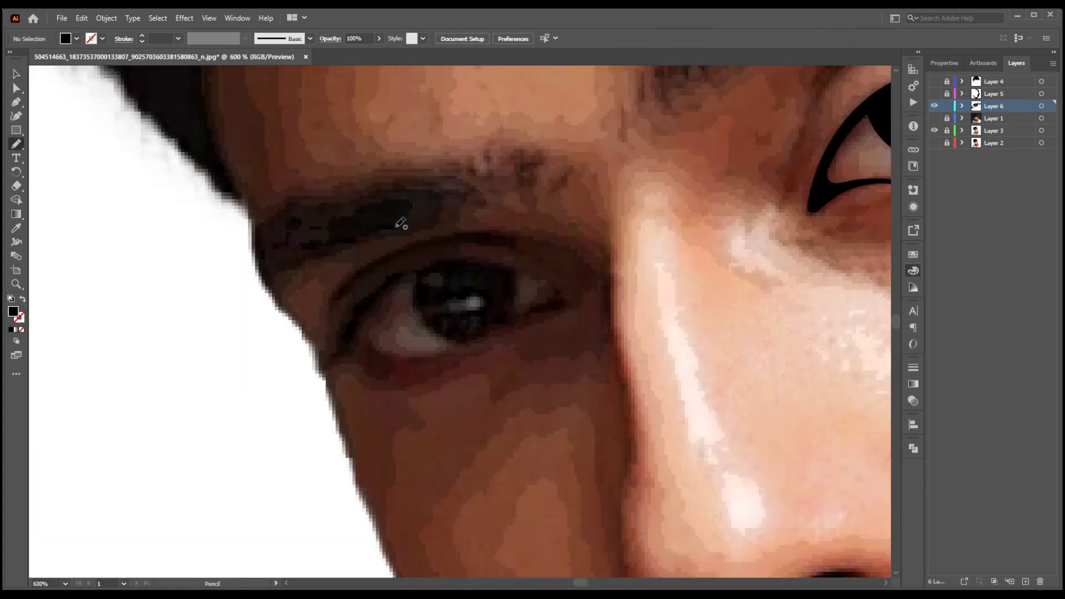
{"action": "left_click_drag", "start_coordinate": [401, 223], "coordinate": [359, 265]}
{"action": "left_click", "coordinate": [935, 118]}
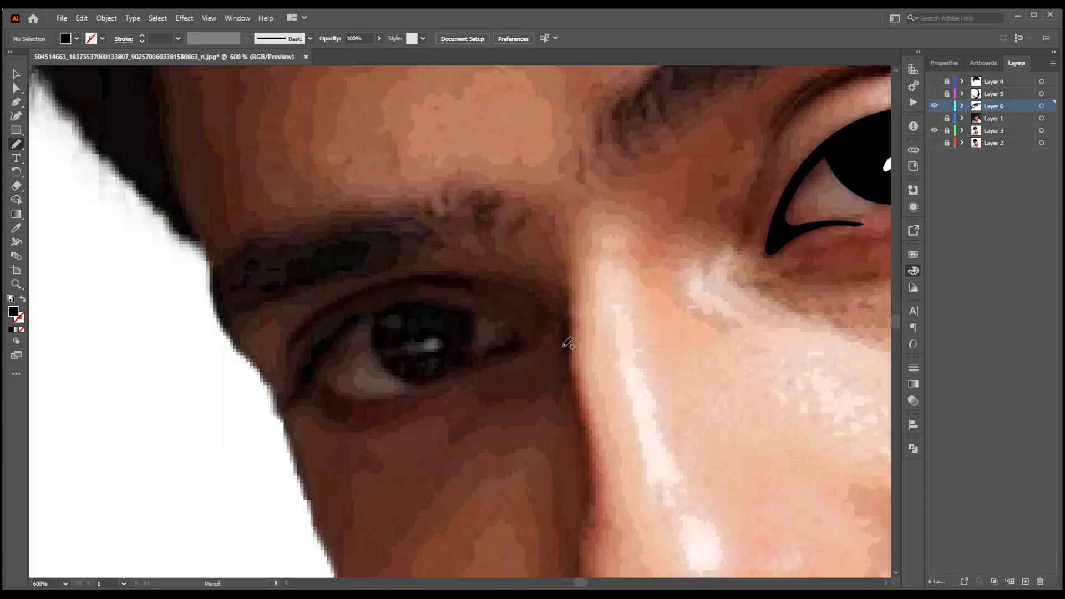
{"action": "left_click_drag", "start_coordinate": [483, 363], "coordinate": [494, 361]}
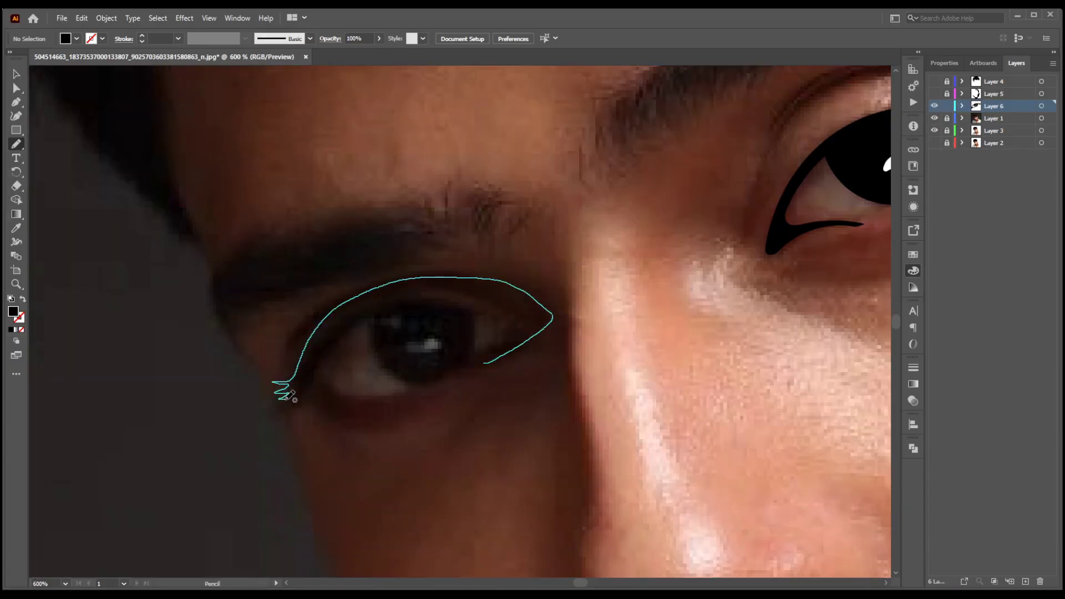
{"action": "left_click_drag", "start_coordinate": [491, 362], "coordinate": [486, 363]}
{"action": "key", "text": "shift+x"}
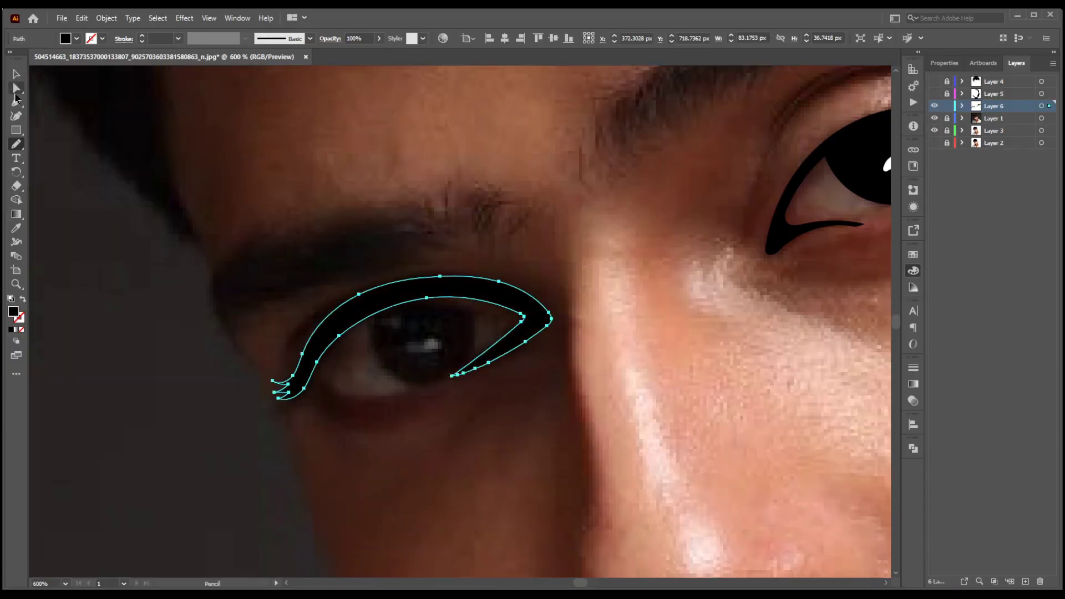
Reshape the anchor points and curves of the shadowed eye's outer lash tips into sharp flicks.
{"action": "key", "text": "a"}
{"action": "scroll", "coordinate": [270, 407], "scroll_direction": "up", "scroll_amount": 6}
{"action": "left_click", "coordinate": [294, 198]}
{"action": "mouse_move", "coordinate": [352, 218]}
{"action": "left_mouse_down"}
{"action": "mouse_move", "coordinate": [350, 236]}
{"action": "mouse_move", "coordinate": [351, 206]}
{"action": "left_mouse_up"}
{"action": "left_click", "coordinate": [309, 288]}
{"action": "left_click_drag", "start_coordinate": [354, 282], "coordinate": [322, 282]}
{"action": "left_click_drag", "start_coordinate": [315, 285], "coordinate": [319, 284]}
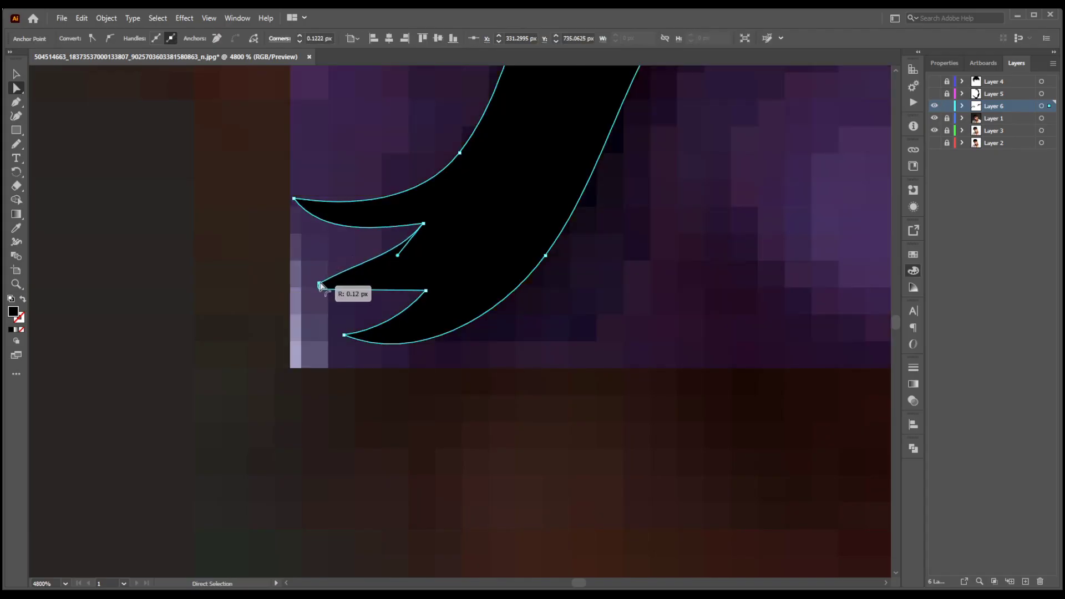
{"action": "left_click_drag", "start_coordinate": [344, 335], "coordinate": [330, 334]}
{"action": "mouse_move", "coordinate": [403, 362]}
{"action": "left_mouse_down"}
{"action": "mouse_move", "coordinate": [361, 360]}
{"action": "mouse_move", "coordinate": [392, 353]}
{"action": "left_mouse_up"}
{"action": "left_click_drag", "start_coordinate": [359, 315], "coordinate": [344, 320]}
{"action": "left_click_drag", "start_coordinate": [426, 290], "coordinate": [431, 272]}
{"action": "scroll", "coordinate": [469, 271], "scroll_direction": "down", "scroll_amount": 6}
Hide Layer 3 and curve the inner-corner line of the shadowed eye's lash shape with the Curvature tool.
{"action": "left_click_drag", "start_coordinate": [625, 310], "coordinate": [409, 400]}
{"action": "scroll", "coordinate": [409, 399], "scroll_direction": "down", "scroll_amount": 2}
{"action": "key", "text": "ctrl+shift+a"}
{"action": "left_click_drag", "start_coordinate": [934, 130], "coordinate": [934, 119]}
{"action": "left_click", "coordinate": [934, 118]}
{"action": "left_click", "coordinate": [422, 335], "text": "alt"}
{"action": "scroll", "coordinate": [382, 349], "scroll_direction": "up", "scroll_amount": 3}
{"action": "scroll", "coordinate": [387, 349], "scroll_direction": "up", "scroll_amount": 1}
{"action": "key", "text": "shift+grave"}
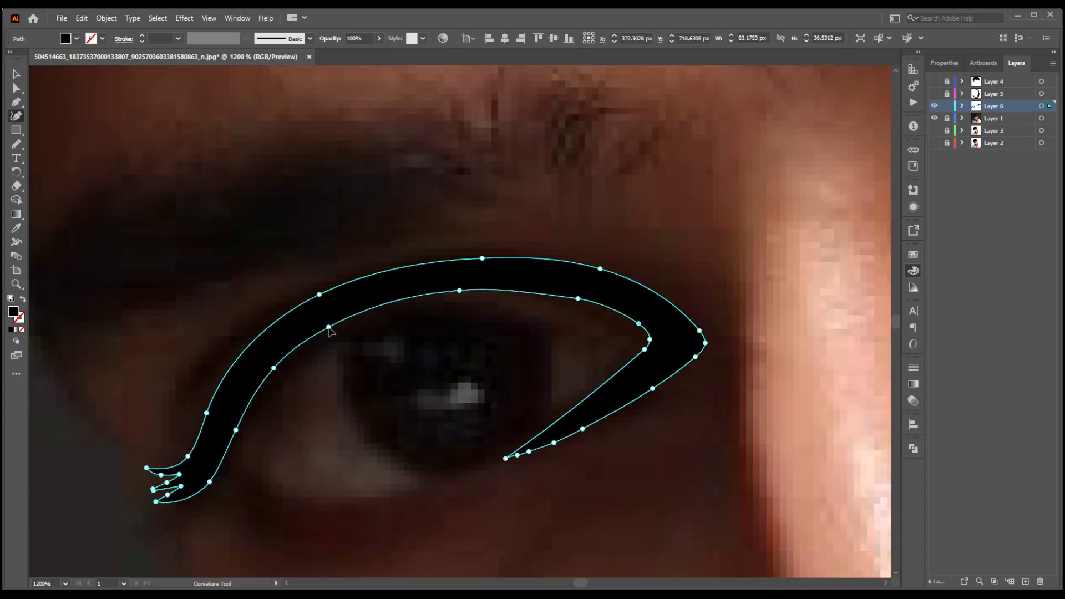
{"action": "left_click_drag", "start_coordinate": [590, 392], "coordinate": [451, 400]}
{"action": "left_click", "coordinate": [458, 397]}
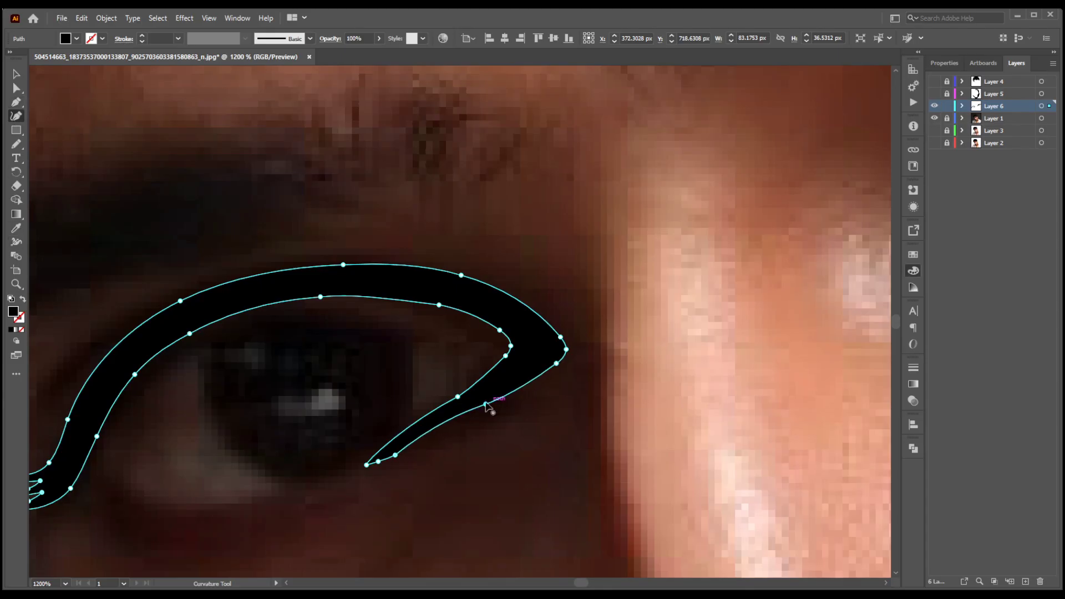
{"action": "left_click", "coordinate": [520, 453], "text": "ctrl"}
{"action": "key", "text": "v"}
Draw a closed black iris shape in the shadowed eye with the Pen tool and round its sides.
{"action": "scroll", "coordinate": [455, 280], "scroll_direction": "down", "scroll_amount": 4}
{"action": "scroll", "coordinate": [417, 276], "scroll_direction": "up", "scroll_amount": 3}
{"action": "key", "text": "p"}
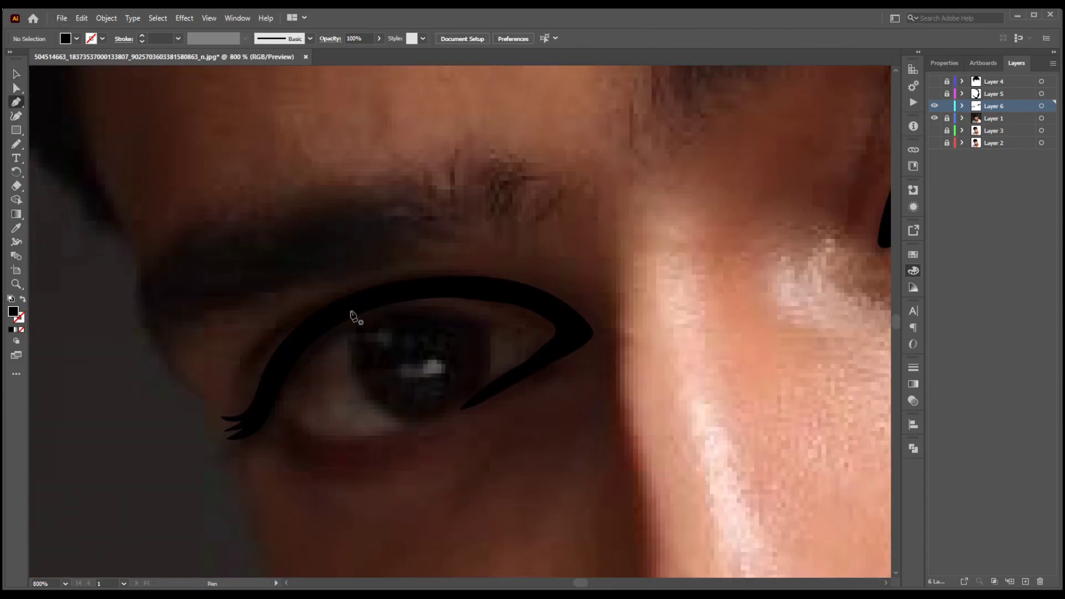
{"action": "left_click", "coordinate": [352, 311]}
{"action": "left_click", "coordinate": [404, 427]}
{"action": "left_click", "coordinate": [501, 384]}
{"action": "left_click", "coordinate": [479, 285]}
{"action": "left_click", "coordinate": [351, 312]}
{"action": "key", "text": "shift+grave"}
{"action": "left_click", "coordinate": [360, 383]}
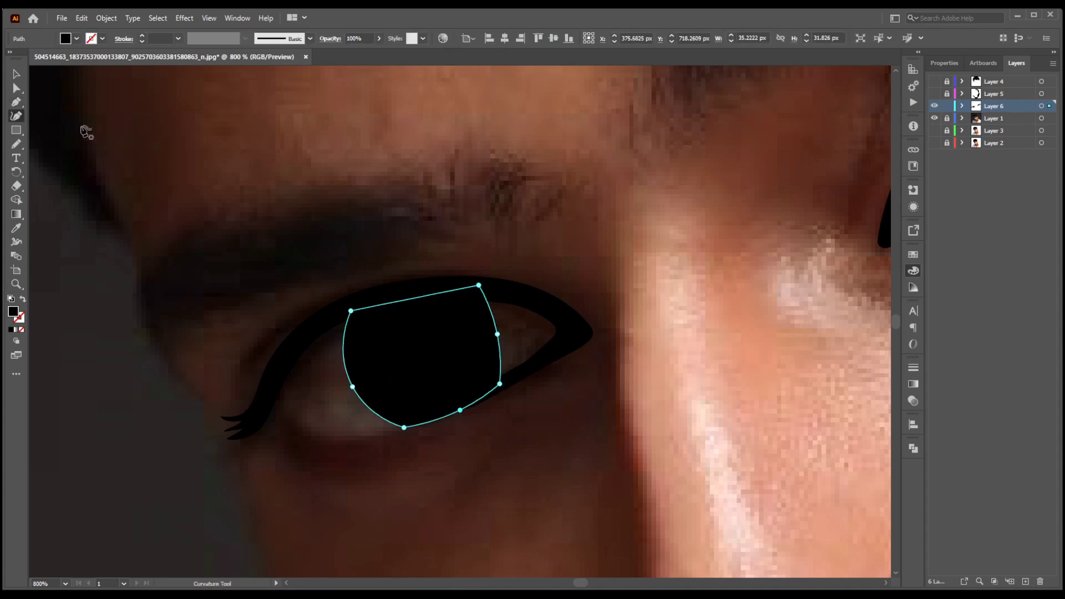
Add a grey and a white highlight to the shadowed eye's iris and restore the iris's black fill.
{"action": "key", "text": "shift+x"}
{"action": "left_click_drag", "start_coordinate": [425, 367], "coordinate": [398, 370]}
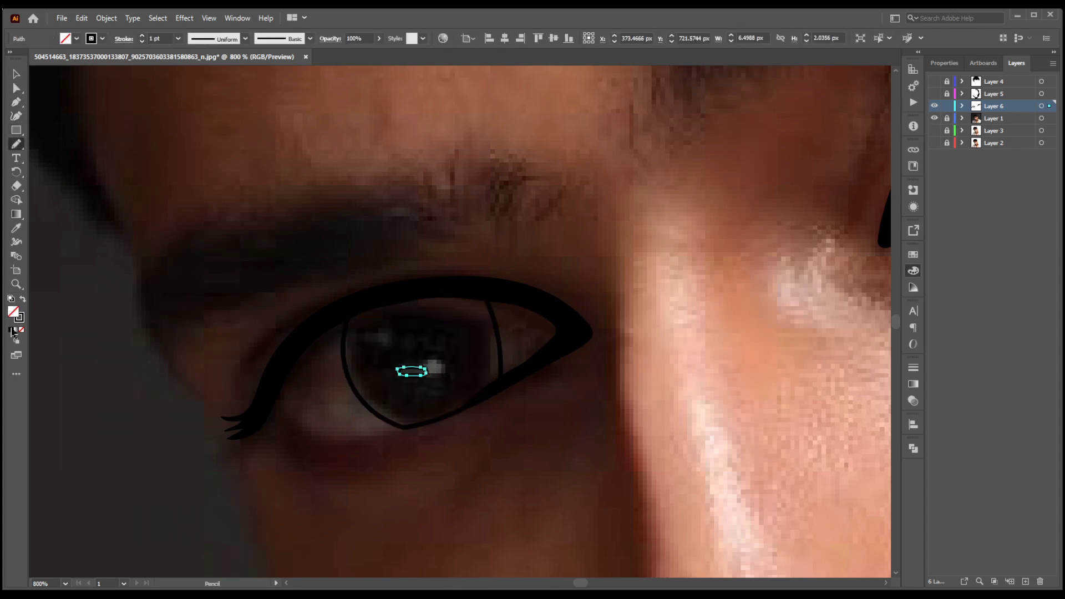
{"action": "key", "text": "d"}
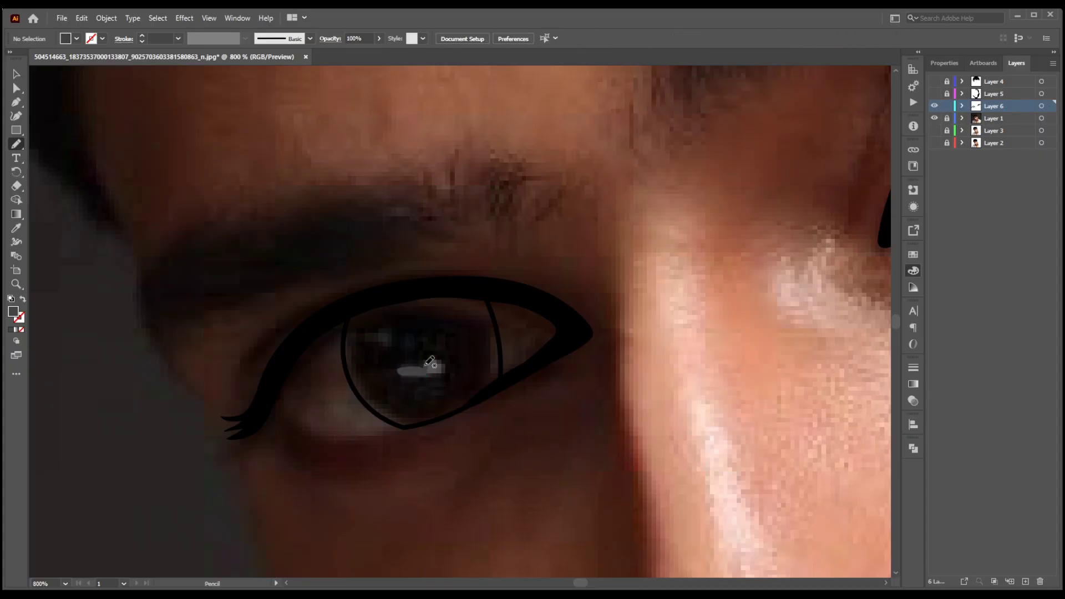
{"action": "key", "text": "v"}
{"action": "left_click", "coordinate": [357, 381]}
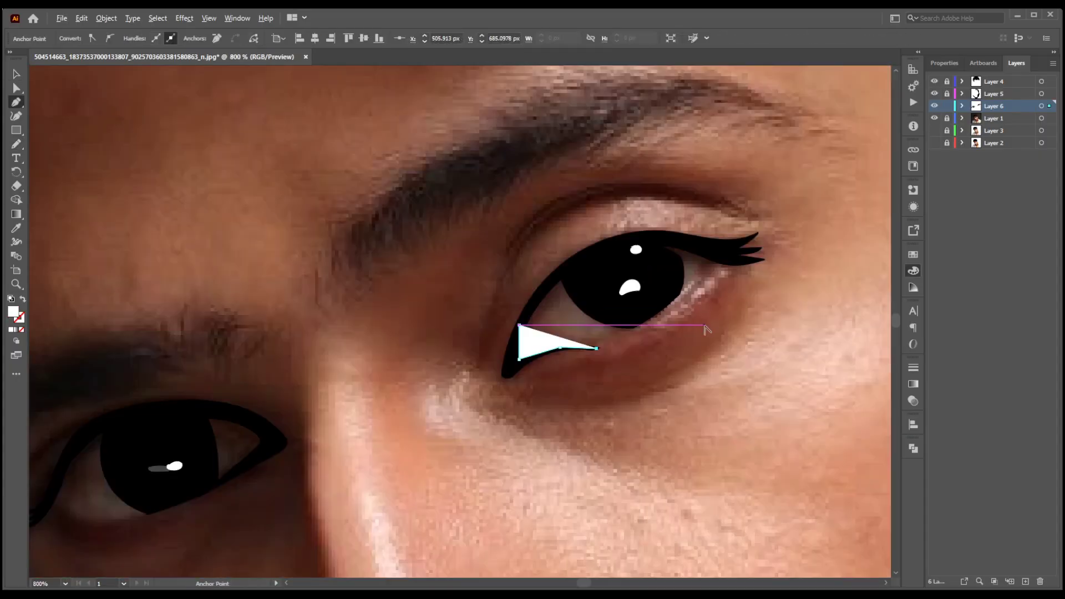
Draw the white eyeball shape behind the brighter eye's iris and adjust its lower edge.
{"action": "left_click_drag", "start_coordinate": [705, 263], "coordinate": [753, 203]}
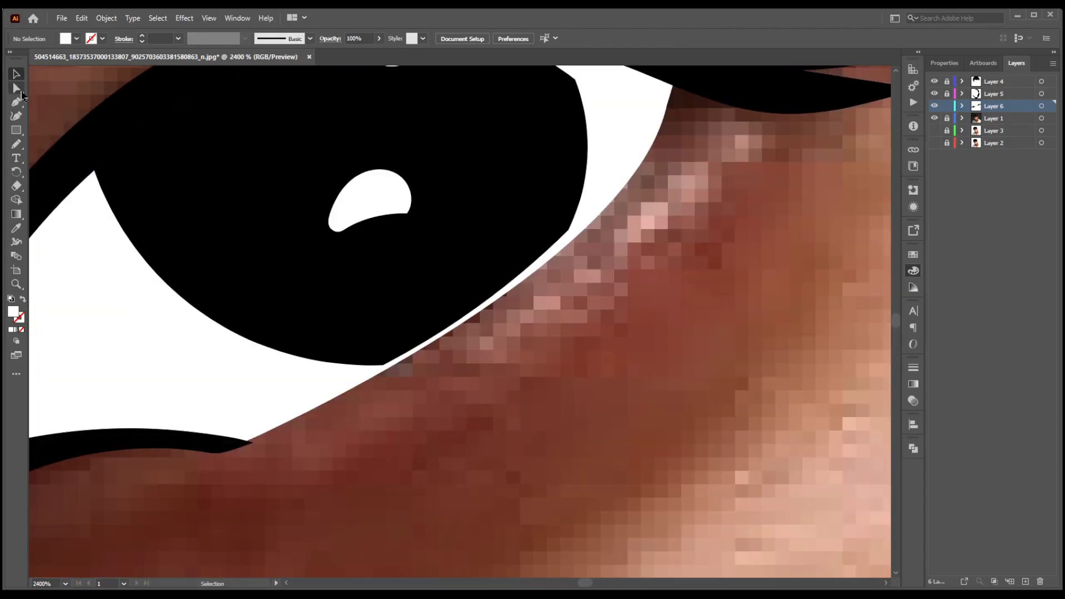
{"action": "left_click", "coordinate": [549, 276]}
{"action": "left_click_drag", "start_coordinate": [549, 275], "coordinate": [532, 284]}
{"action": "left_click_drag", "start_coordinate": [667, 105], "coordinate": [689, 91]}
{"action": "left_click", "coordinate": [16, 88]}
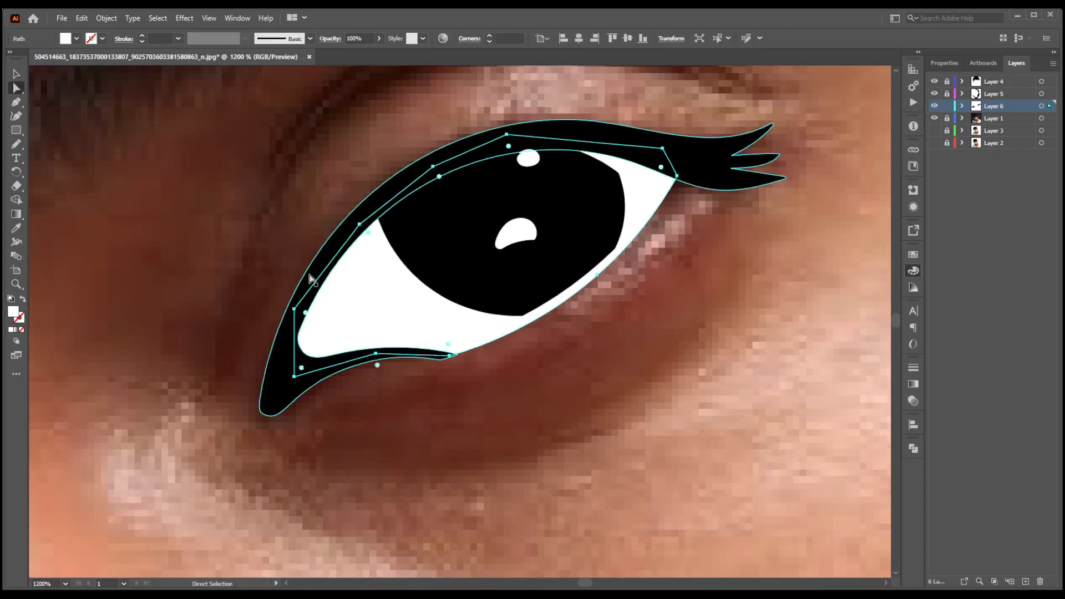
Add a thin black lower-lid line along the bottom edge of the brighter eye's white shape.
{"action": "left_click", "coordinate": [779, 306]}
{"action": "left_click", "coordinate": [497, 405]}
{"action": "scroll", "coordinate": [509, 391], "scroll_direction": "up", "scroll_amount": 1}
{"action": "left_click", "coordinate": [437, 343]}
{"action": "left_click", "coordinate": [16, 74]}
{"action": "left_click", "coordinate": [162, 247]}
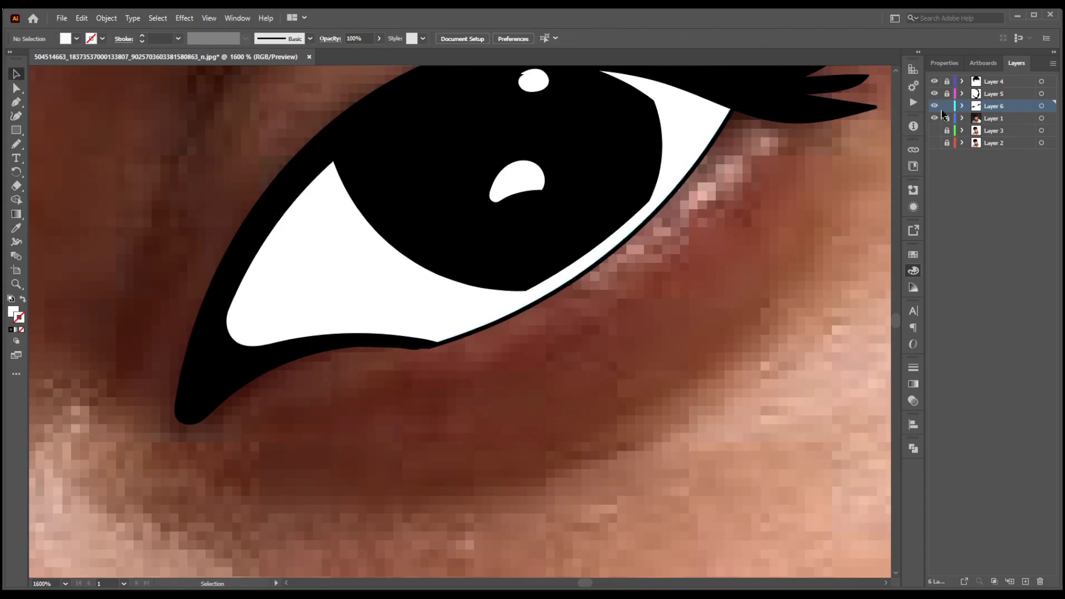
Expand Layer 6 and give the brighter eye's lower-lid line a 2 pt tapered black stroke.
{"action": "left_click", "coordinate": [962, 106]}
{"action": "left_click", "coordinate": [997, 217]}
{"action": "left_click", "coordinate": [634, 235]}
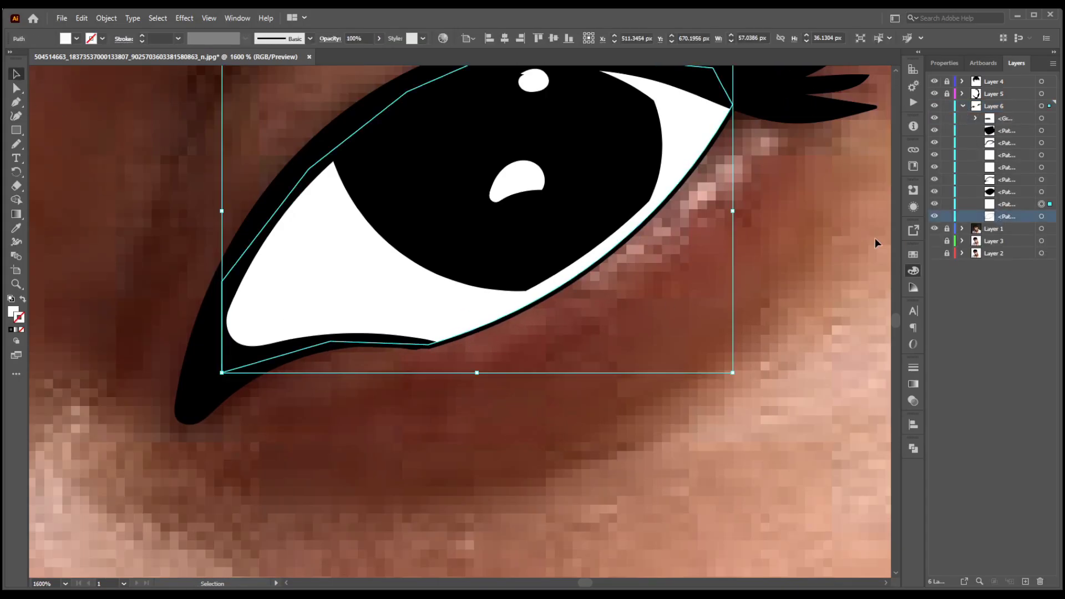
{"action": "double_click", "coordinate": [684, 178]}
{"action": "double_click", "coordinate": [697, 251]}
{"action": "left_click", "coordinate": [527, 300]}
{"action": "left_click", "coordinate": [467, 347]}
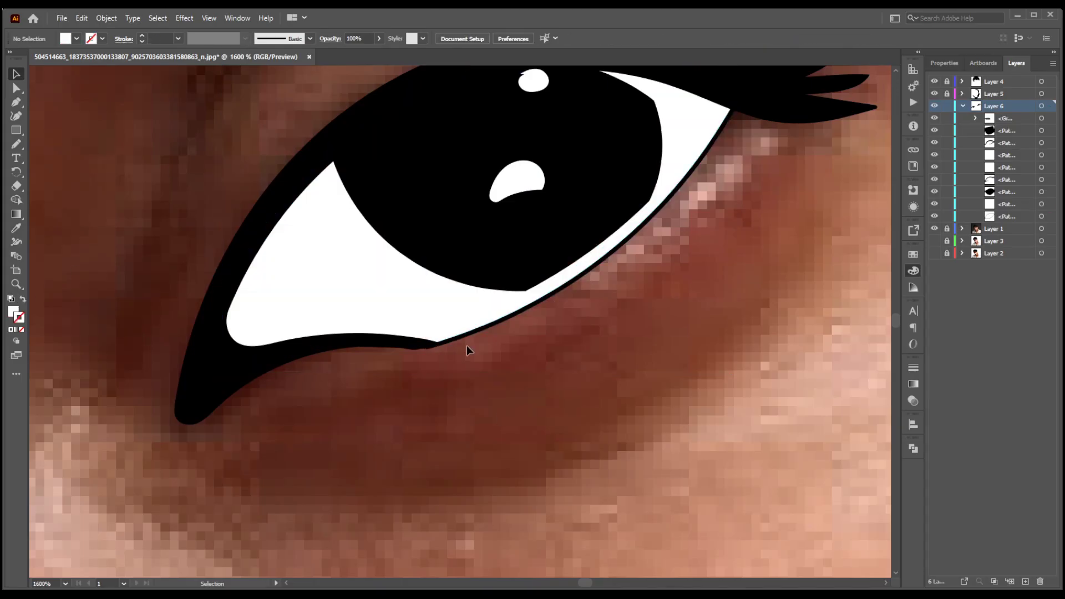
{"action": "left_click", "coordinate": [475, 297]}
{"action": "left_click", "coordinate": [563, 449]}
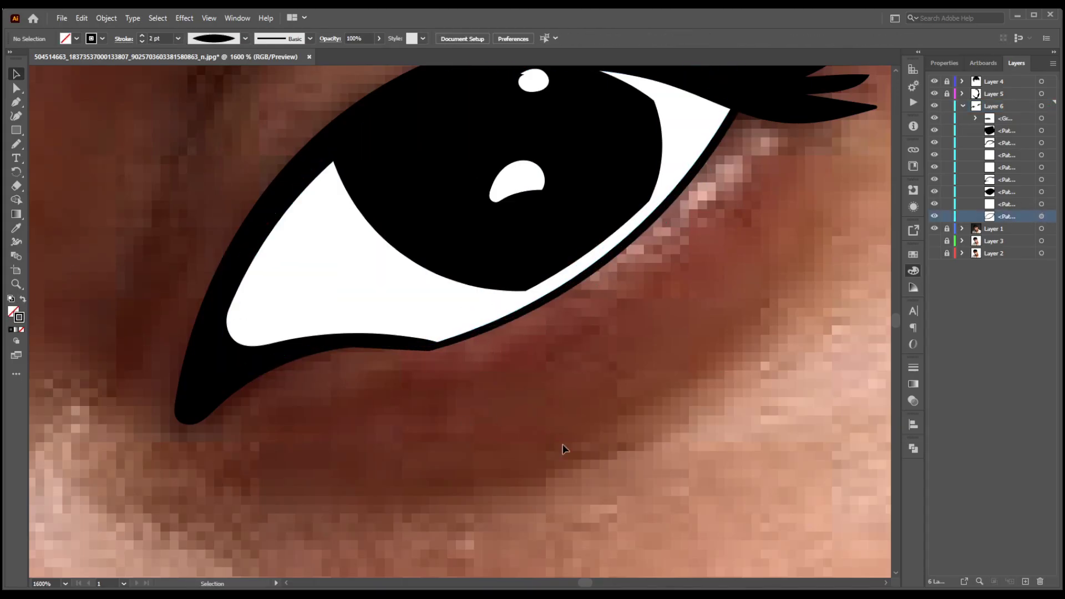
Reshape the upper and lower curves of the brighter eye's iris with the Curvature tool.
{"action": "scroll", "coordinate": [699, 343], "scroll_direction": "down", "scroll_amount": 6}
{"action": "scroll", "coordinate": [720, 310], "scroll_direction": "up", "scroll_amount": 5}
{"action": "left_click", "coordinate": [541, 345]}
{"action": "left_click", "coordinate": [16, 116]}
{"action": "left_click_drag", "start_coordinate": [560, 332], "coordinate": [541, 303]}
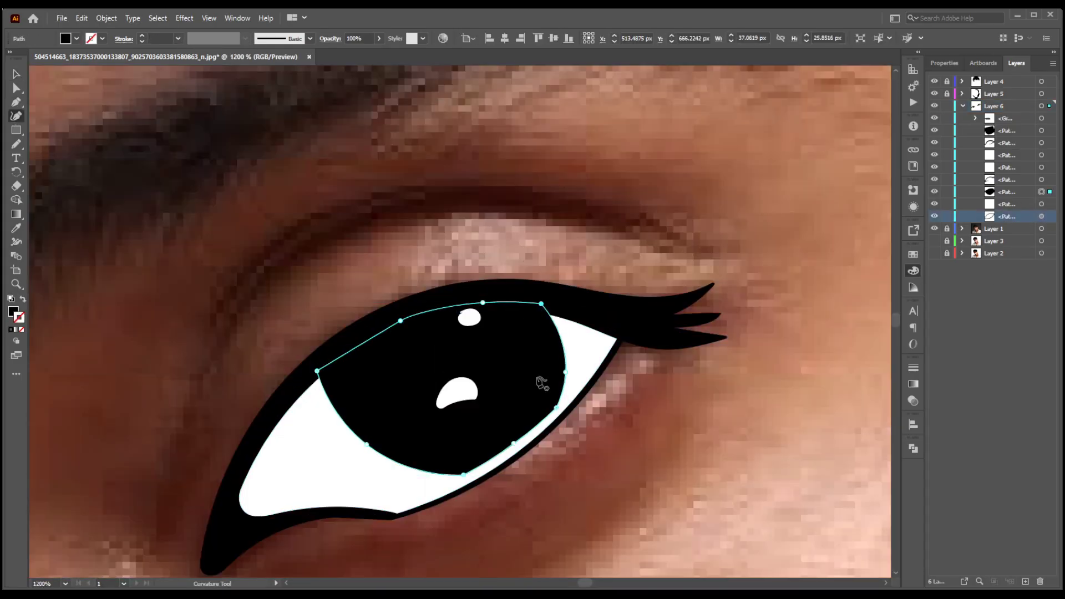
{"action": "left_click_drag", "start_coordinate": [513, 444], "coordinate": [518, 453]}
{"action": "left_click", "coordinate": [609, 490], "text": "ctrl"}
Draw a closed eyeball outline around the darker eye's iris with the Pen tool, following the lid edges.
{"action": "scroll", "coordinate": [609, 490], "scroll_direction": "down", "scroll_amount": 4}
{"action": "scroll", "coordinate": [418, 390], "scroll_direction": "up", "scroll_amount": 1}
{"action": "left_click_drag", "start_coordinate": [418, 390], "coordinate": [613, 254]}
{"action": "left_click", "coordinate": [963, 106]}
{"action": "scroll", "coordinate": [530, 470], "scroll_direction": "up", "scroll_amount": 1}
{"action": "left_click", "coordinate": [476, 396]}
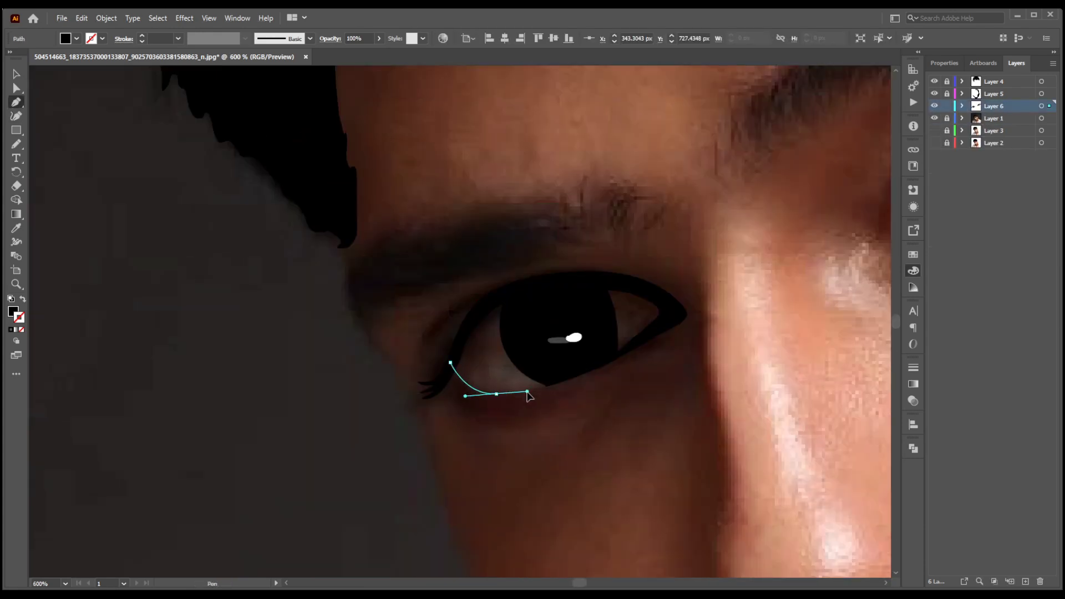
{"action": "left_click_drag", "start_coordinate": [651, 331], "coordinate": [720, 276]}
{"action": "left_click", "coordinate": [671, 314]}
{"action": "left_click", "coordinate": [663, 294]}
{"action": "left_click", "coordinate": [618, 282]}
{"action": "left_click", "coordinate": [534, 281]}
{"action": "left_click", "coordinate": [482, 309]}
{"action": "left_click", "coordinate": [450, 363]}
{"action": "left_click", "coordinate": [770, 332]}
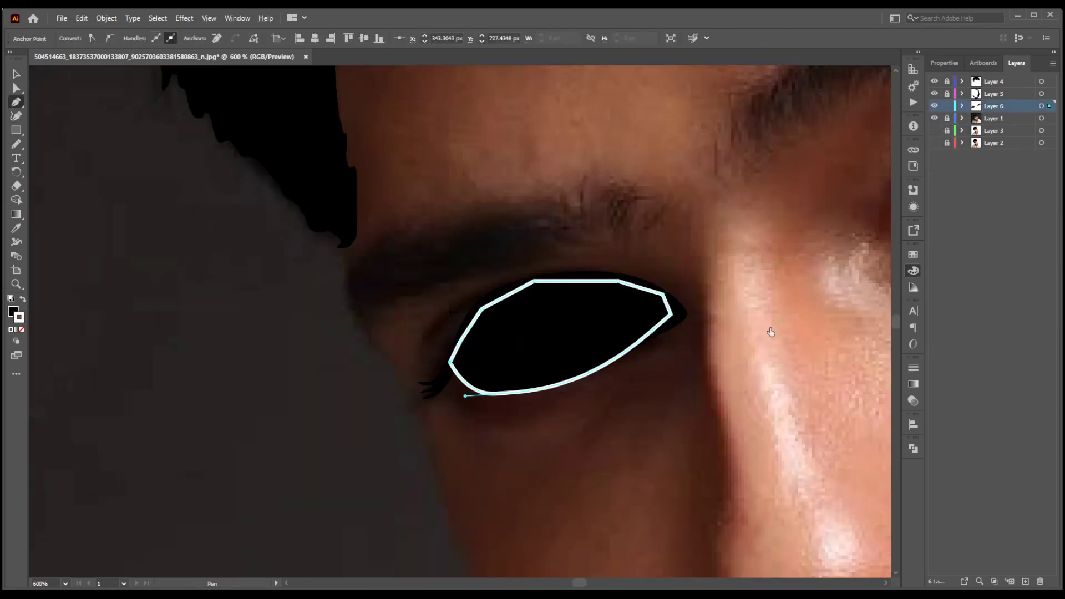
Fill the darker eye's eyeball shape white with no stroke and place it behind the iris and lid shapes.
{"action": "key", "text": "slash"}
{"action": "key", "text": "x"}
{"action": "key", "text": "comma"}
{"action": "left_click", "coordinate": [16, 74]}
{"action": "key", "text": "ctrl+bracketleft"}
{"action": "key", "text": "ctrl+bracketleft"}
{"action": "key", "text": "ctrl+bracketright"}
{"action": "key", "text": "ctrl+shift+bracketright"}
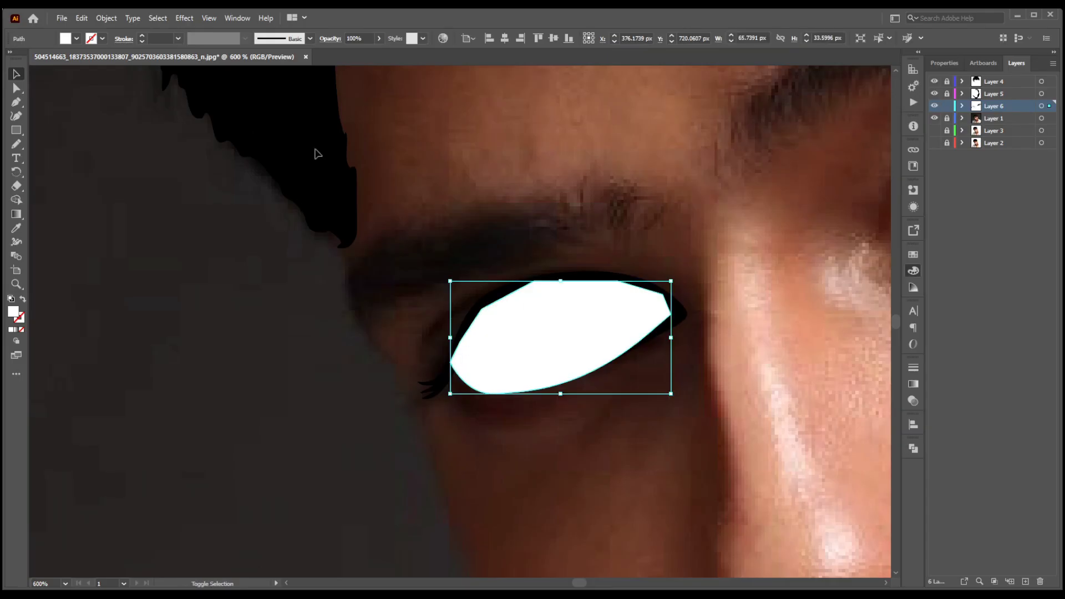
{"action": "key", "text": "ctrl+z"}
{"action": "key", "text": "ctrl+z"}
{"action": "key", "text": "ctrl+z"}
{"action": "left_click", "coordinate": [787, 282]}
With Layer 1's photo temporarily hidden, set the brighter eye's lower-lid line to a 3 pt stroke.
{"action": "scroll", "coordinate": [498, 420], "scroll_direction": "down", "scroll_amount": 3}
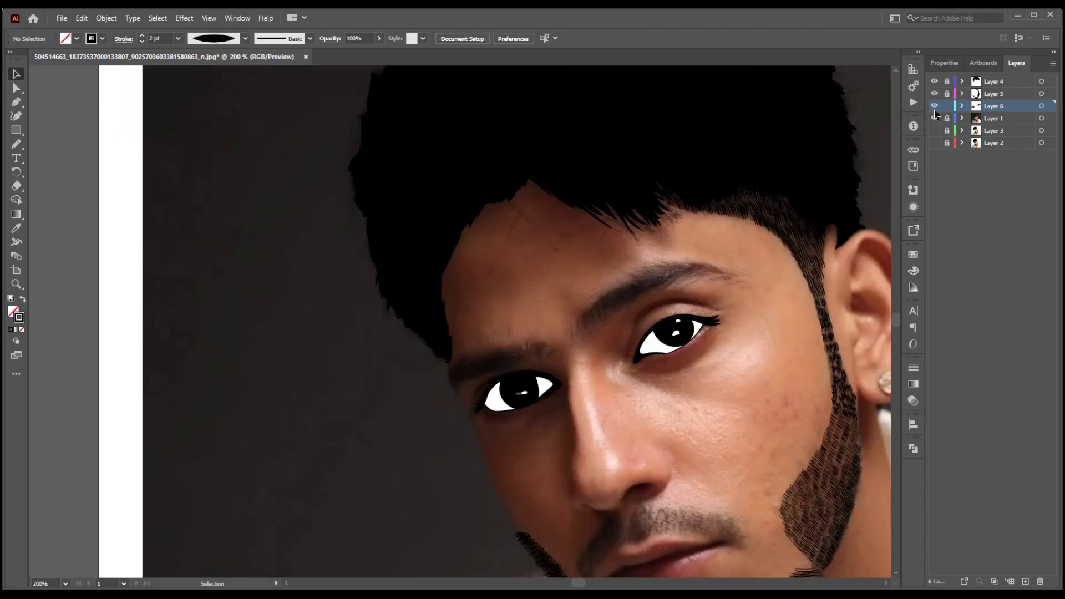
{"action": "left_click", "coordinate": [935, 118]}
{"action": "scroll", "coordinate": [702, 366], "scroll_direction": "up", "scroll_amount": 2}
{"action": "left_click", "coordinate": [591, 330]}
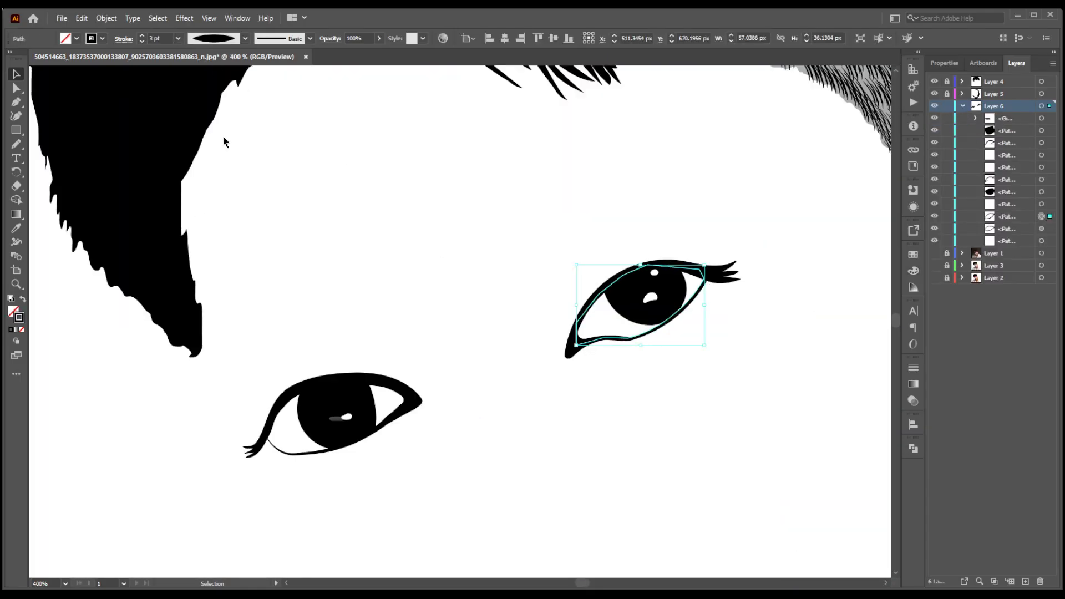
{"action": "left_click", "coordinate": [311, 178]}
{"action": "left_click", "coordinate": [963, 106]}
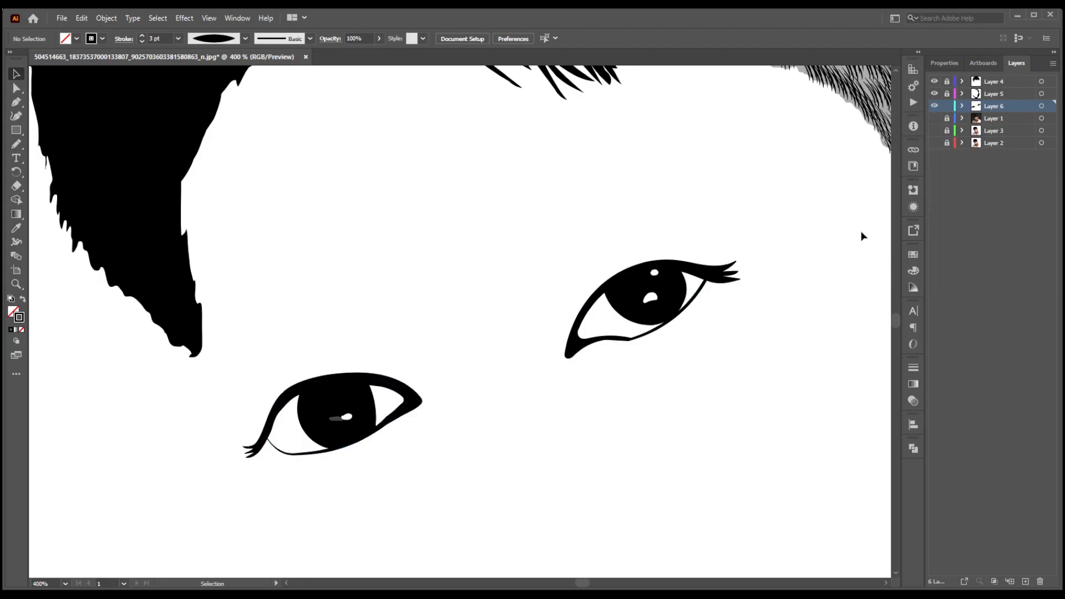
{"action": "left_click", "coordinate": [935, 118]}
Sketch a jagged shadow outline over the brighter eye's inner corner with the Pencil tool and intersect it with a copy of the eyeball.
{"action": "scroll", "coordinate": [604, 326], "scroll_direction": "up", "scroll_amount": 1}
{"action": "key", "text": "n"}
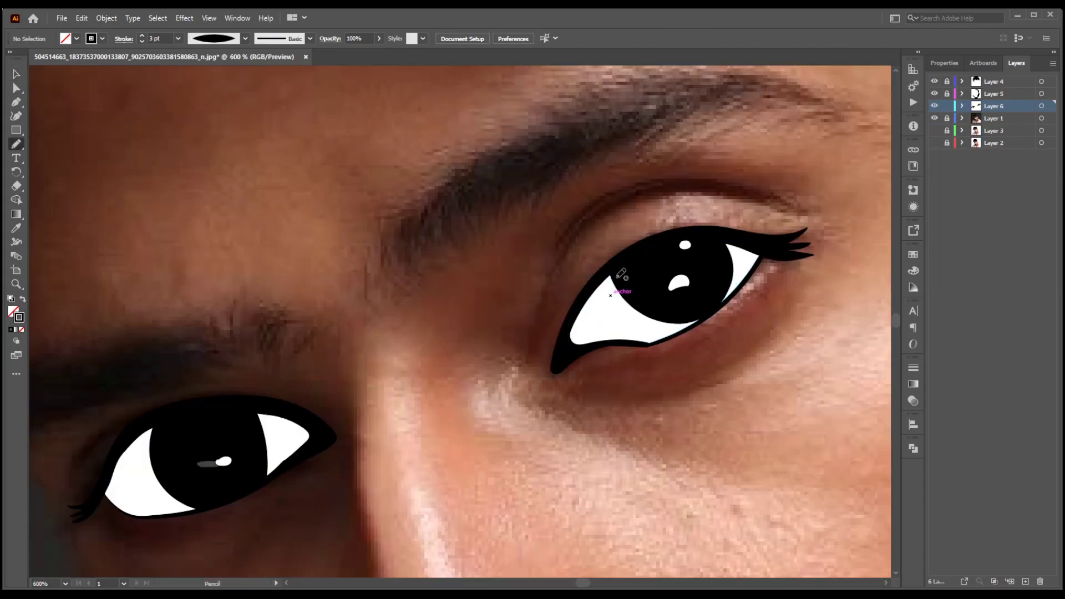
{"action": "left_click_drag", "start_coordinate": [698, 323], "coordinate": [614, 277]}
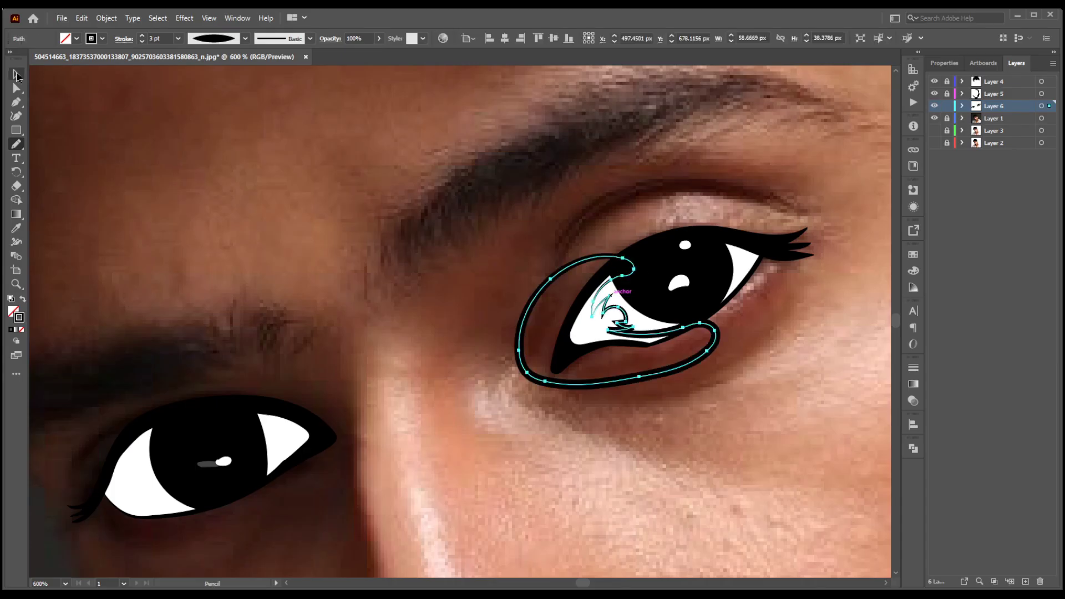
{"action": "key", "text": "v"}
{"action": "left_click", "coordinate": [600, 330]}
{"action": "key", "text": "ctrl+c"}
{"action": "key", "text": "ctrl+f"}
{"action": "left_click", "coordinate": [688, 353], "text": "shift"}
{"action": "left_click", "coordinate": [913, 448]}
{"action": "left_click", "coordinate": [807, 478]}
{"action": "key", "text": "v"}
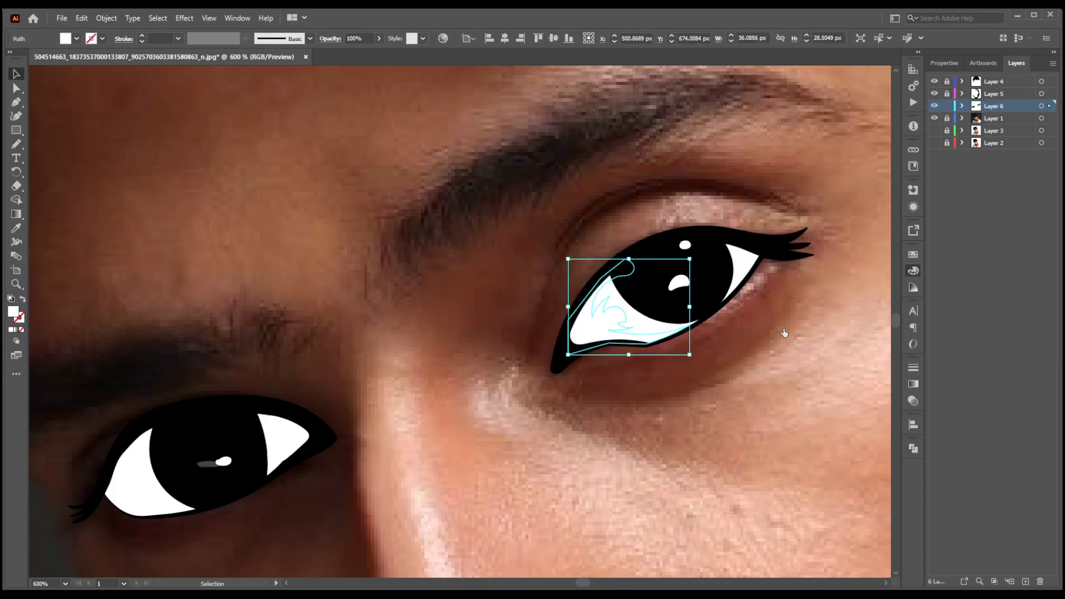
Place the inner-corner shadow just above the brighter eye's white eyeball and fill it light grey.
{"action": "left_click", "coordinate": [853, 153]}
{"action": "left_click", "coordinate": [962, 106]}
{"action": "left_click", "coordinate": [1041, 241]}
{"action": "left_click", "coordinate": [1041, 205]}
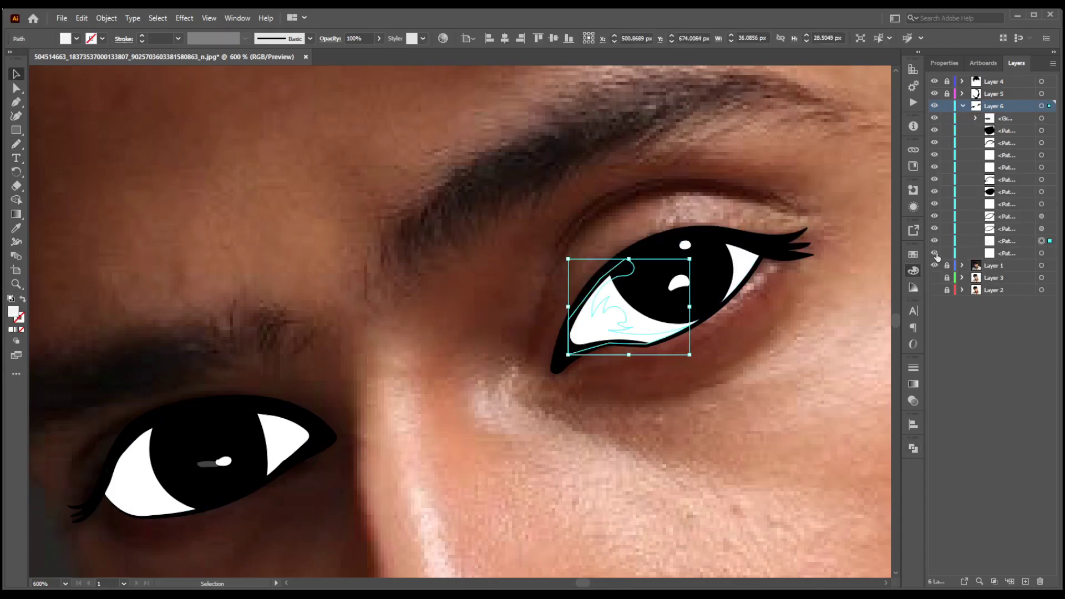
{"action": "left_click", "coordinate": [773, 324]}
{"action": "key", "text": "ctrl+z"}
{"action": "key", "text": "ctrl+shift+z"}
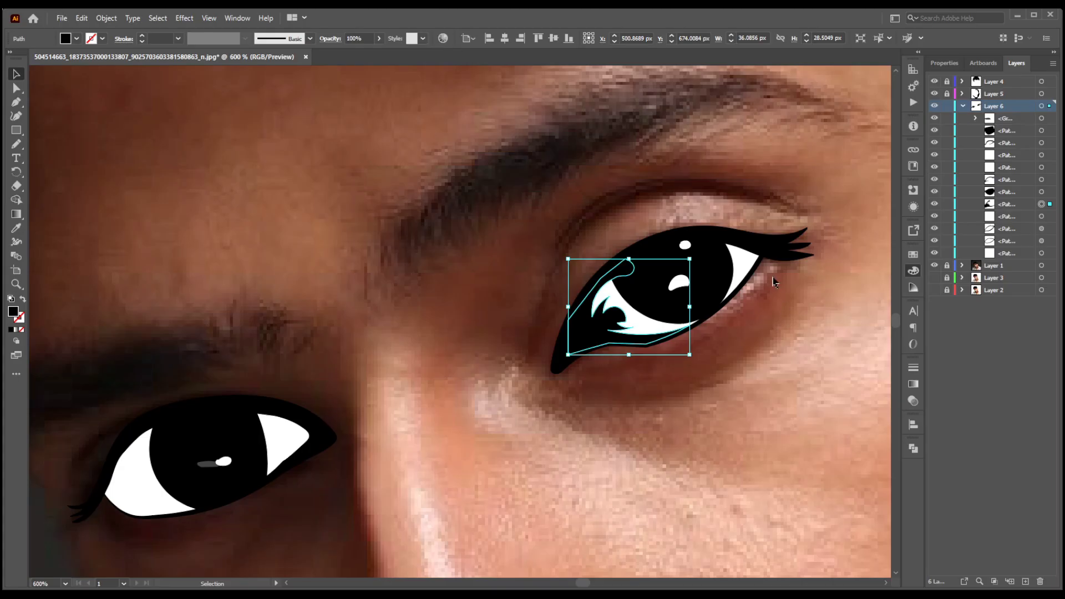
{"action": "key", "text": "ctrl+z"}
{"action": "left_click", "coordinate": [858, 254]}
{"action": "key", "text": "m"}
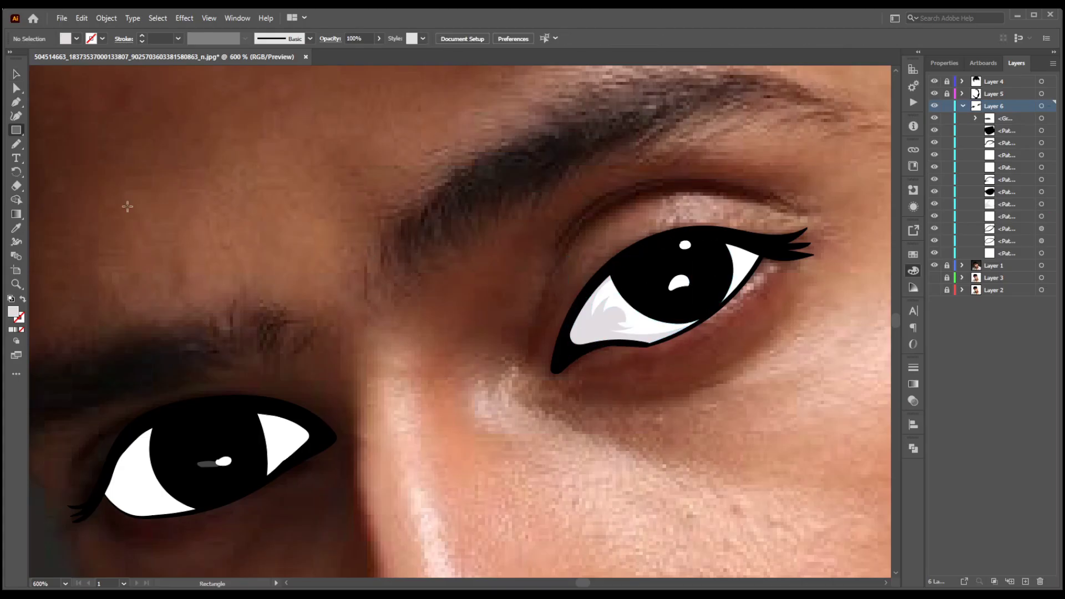
Try to add a second pencil shadow across the brighter eye's white and intersect it with a copy of the eyeball.
{"action": "left_click_drag", "start_coordinate": [613, 271], "coordinate": [615, 271]}
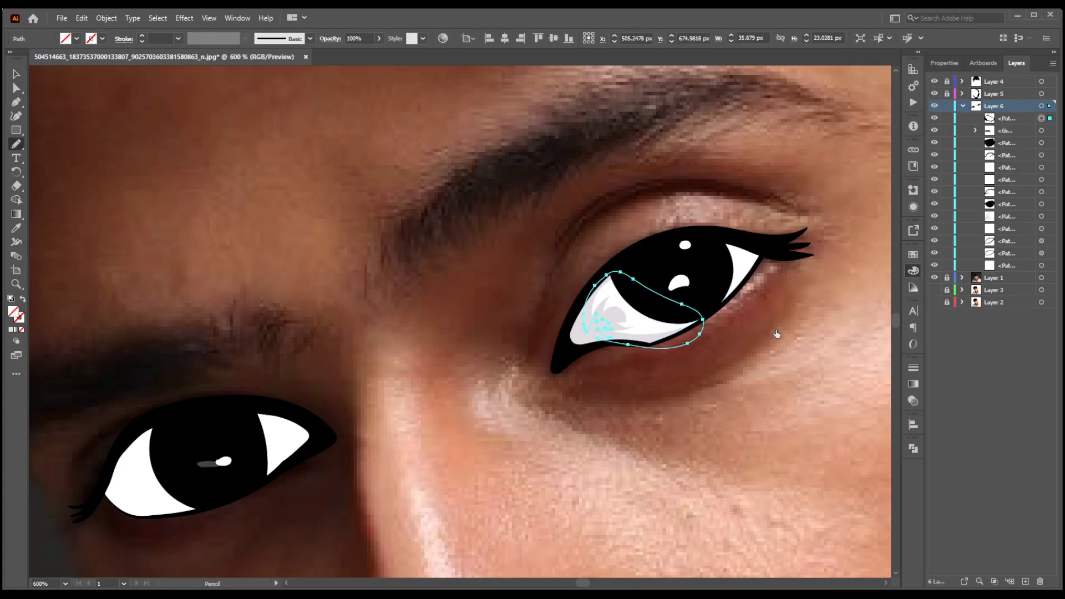
{"action": "key", "text": "shift+x"}
{"action": "key", "text": "v"}
{"action": "left_click", "coordinate": [744, 255]}
{"action": "key", "text": "ctrl+c"}
{"action": "key", "text": "ctrl+f"}
{"action": "key", "text": "ctrl+shift+]"}
{"action": "left_click", "coordinate": [1049, 131], "text": "shift"}
{"action": "left_click", "coordinate": [913, 448]}
{"action": "left_click", "coordinate": [807, 444]}
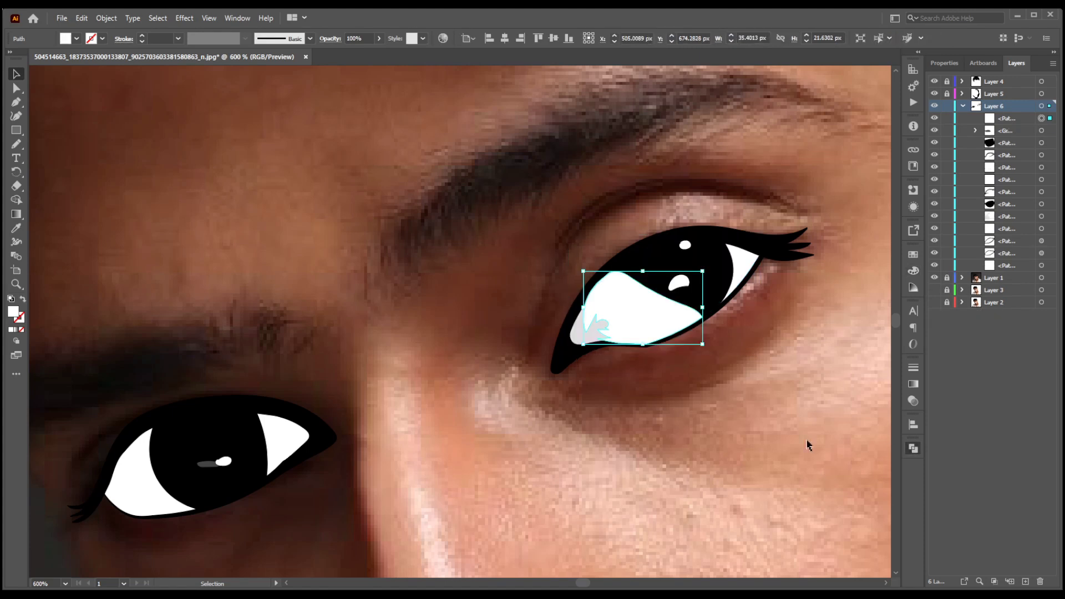
Try to restack the second shadow among Layer 6's eye shapes and give it a grey fill.
{"action": "left_click_drag", "start_coordinate": [1009, 123], "coordinate": [1007, 222]}
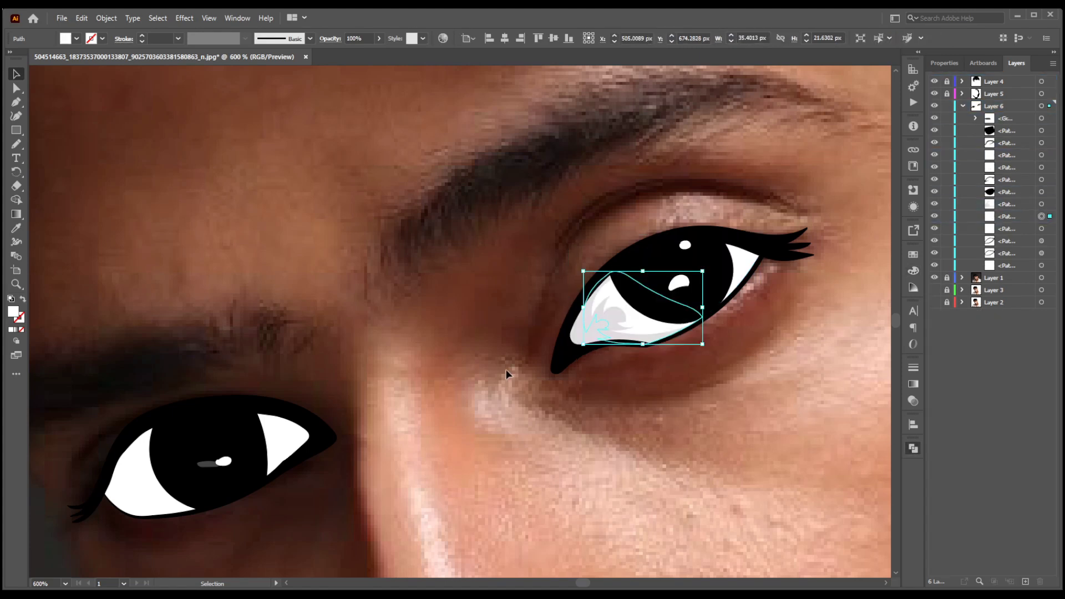
{"action": "left_click", "coordinate": [354, 331]}
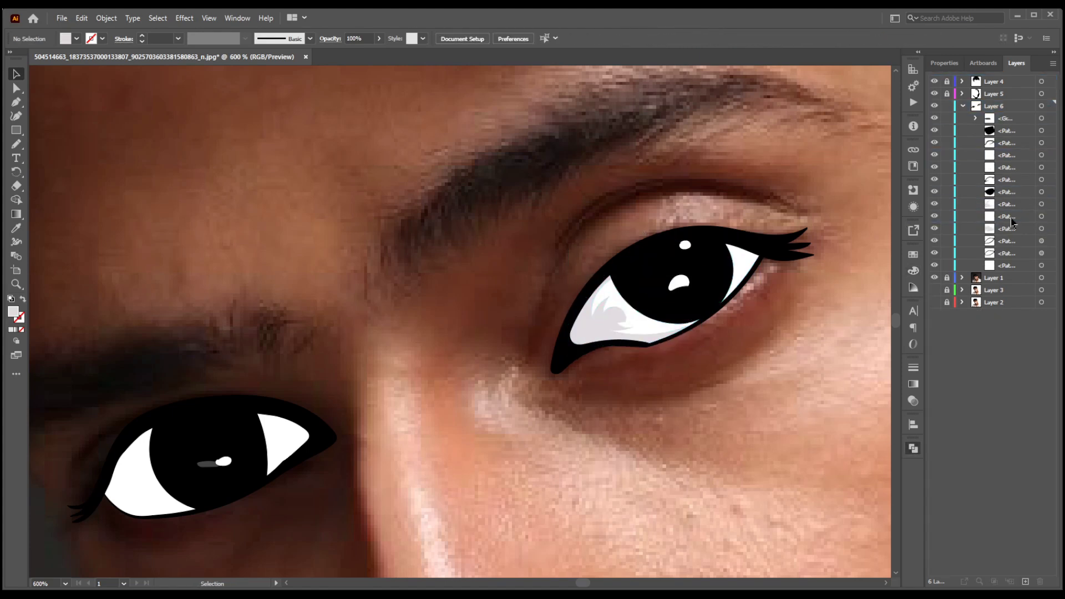
{"action": "left_click", "coordinate": [934, 204]}
{"action": "left_click", "coordinate": [934, 204]}
{"action": "left_click", "coordinate": [1042, 216]}
{"action": "left_click", "coordinate": [1042, 228]}
{"action": "left_click", "coordinate": [934, 216]}
{"action": "left_click", "coordinate": [934, 216]}
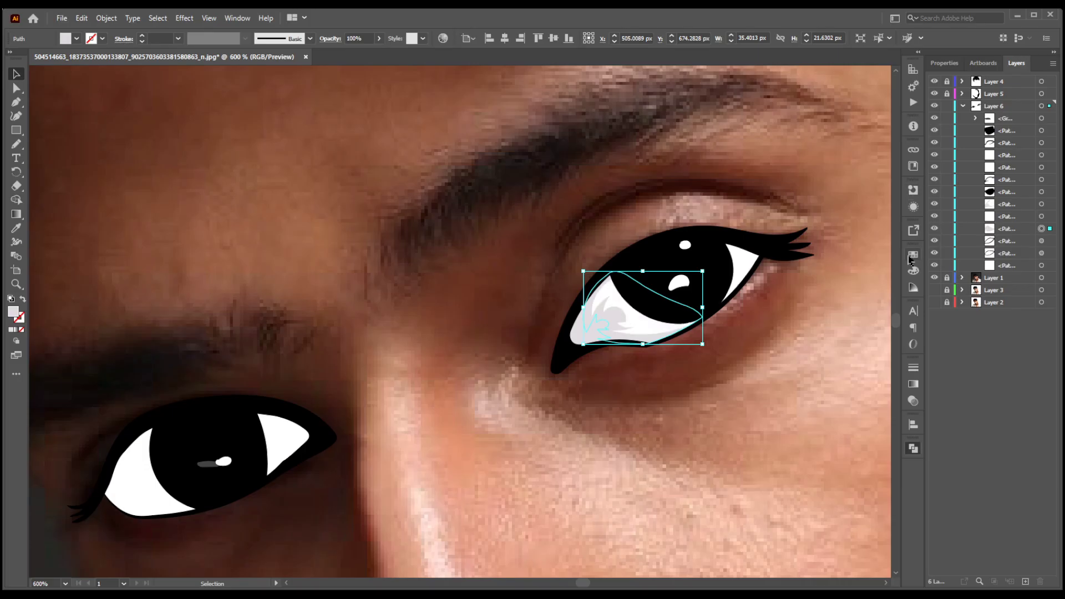
{"action": "left_click_drag", "start_coordinate": [1011, 228], "coordinate": [1013, 215]}
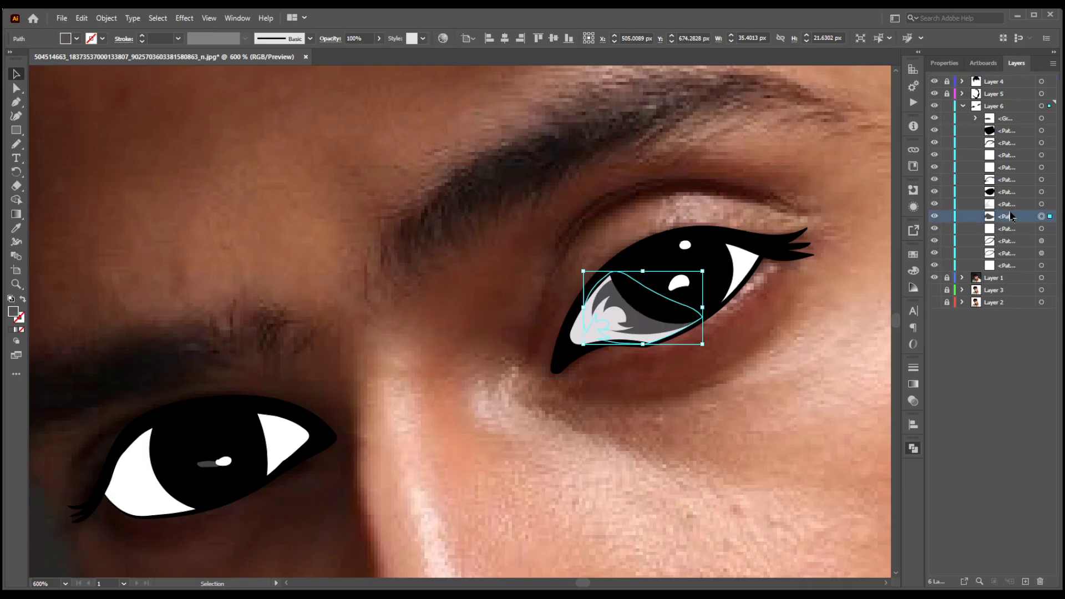
Undo the latest changes to the second shadow shape.
{"action": "left_click_drag", "start_coordinate": [627, 327], "coordinate": [705, 386]}
{"action": "key", "text": "ctrl+z"}
{"action": "key", "text": "ctrl+z"}
{"action": "key", "text": "ctrl+z"}
{"action": "key", "text": "ctrl+z"}
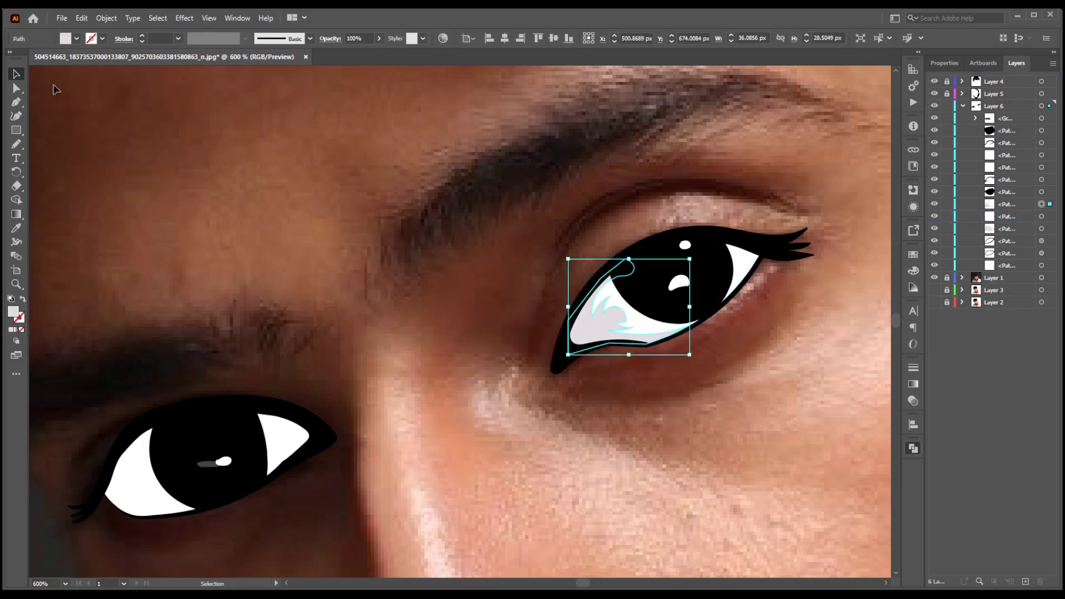
{"action": "left_click", "coordinate": [53, 86]}
{"action": "key", "text": "ctrl+z"}
{"action": "key", "text": "ctrl+shift+z"}
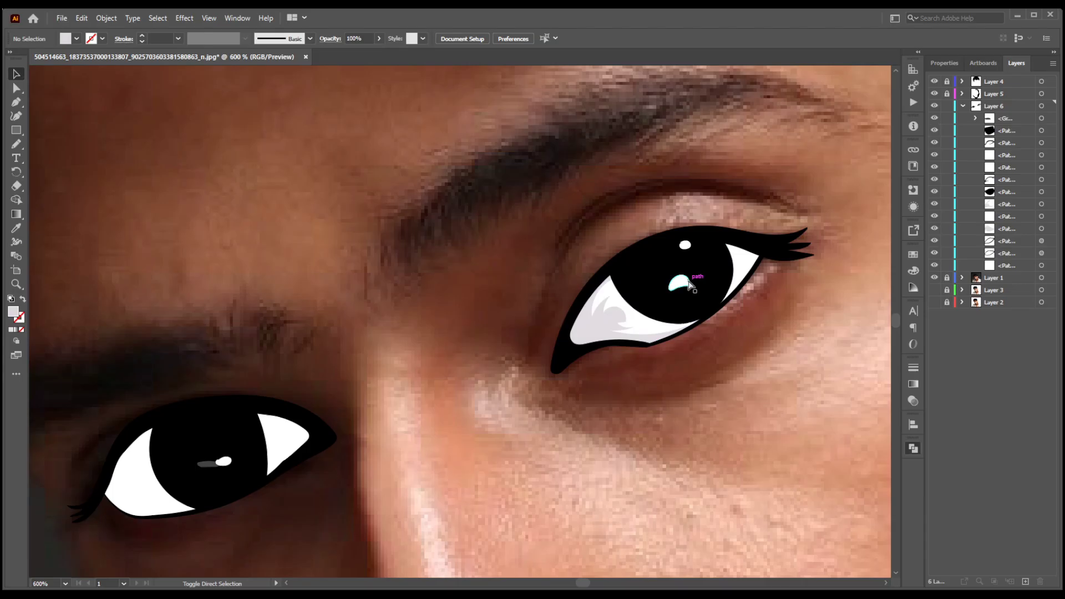
Move the second shadow below the eye, bring it to the front of Layer 6, and return it to the eye.
{"action": "left_click", "coordinate": [591, 333]}
{"action": "left_click", "coordinate": [935, 217]}
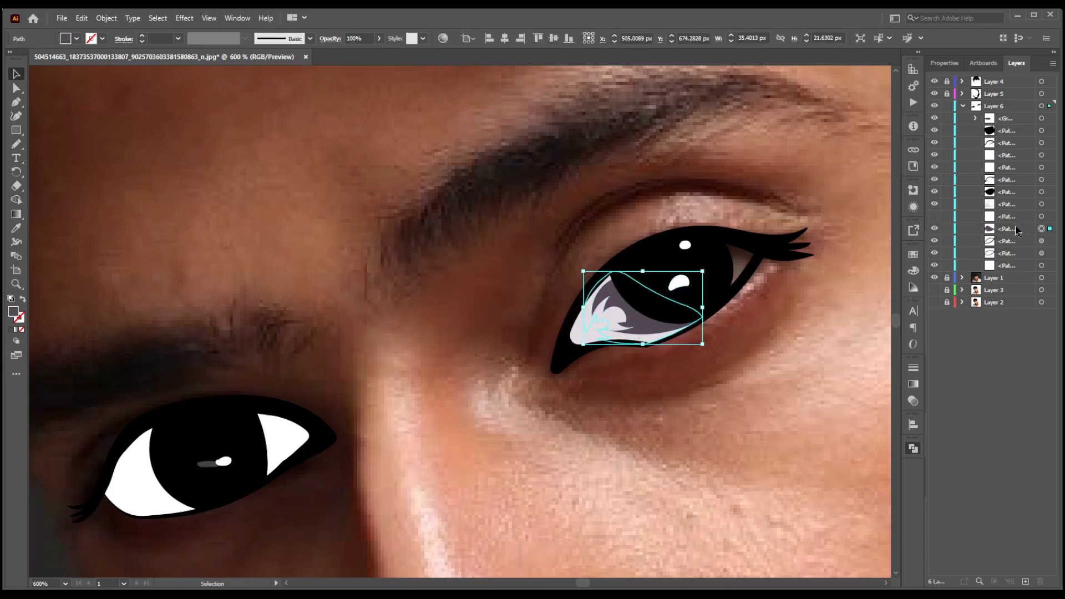
{"action": "left_click", "coordinate": [935, 216]}
{"action": "left_click_drag", "start_coordinate": [602, 328], "coordinate": [617, 389]}
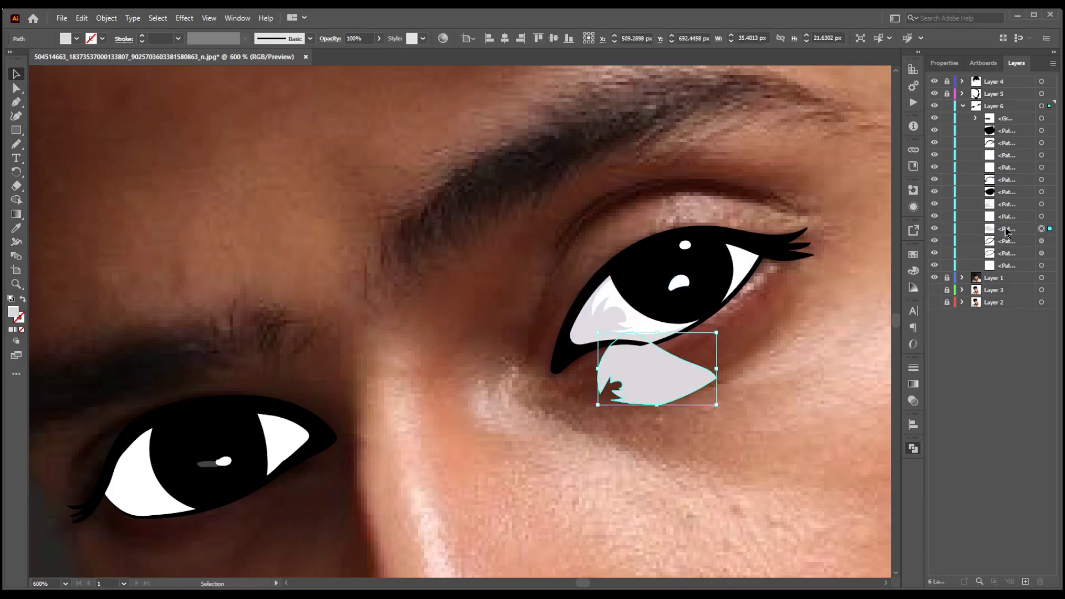
{"action": "left_click_drag", "start_coordinate": [1006, 230], "coordinate": [1006, 125]}
{"action": "left_click_drag", "start_coordinate": [668, 385], "coordinate": [645, 329]}
Try to combine the second shadow with a fresh copy of the eyeball, then delete the resulting group.
{"action": "left_click", "coordinate": [737, 278]}
{"action": "key", "text": "ctrl+c"}
{"action": "key", "text": "ctrl+shift+v"}
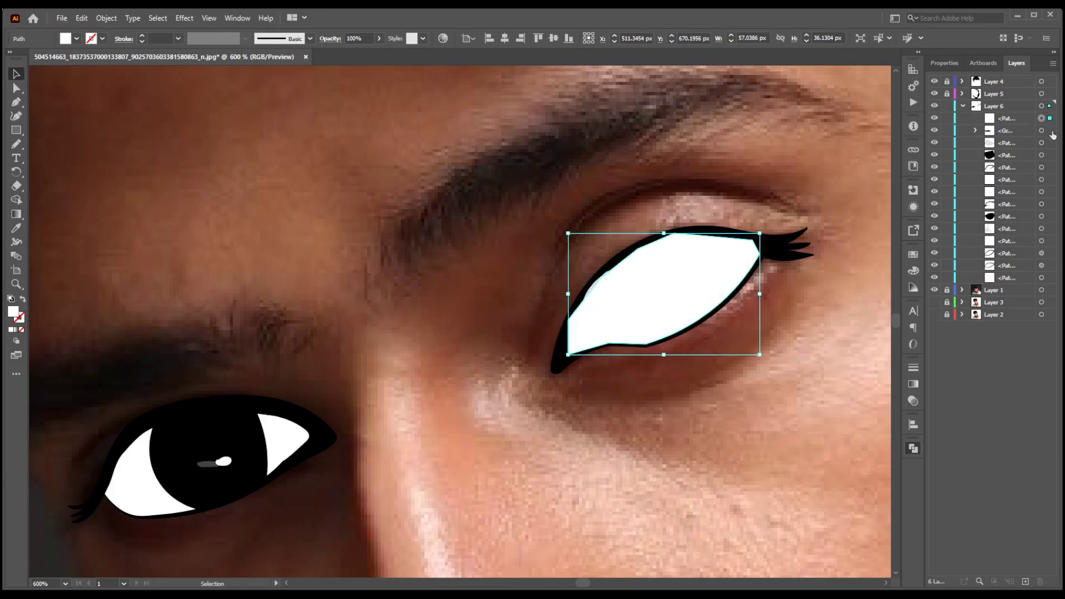
{"action": "left_click", "coordinate": [1051, 132]}
{"action": "left_click", "coordinate": [1050, 120]}
{"action": "left_click", "coordinate": [1050, 143], "text": "shift"}
{"action": "left_click", "coordinate": [863, 509]}
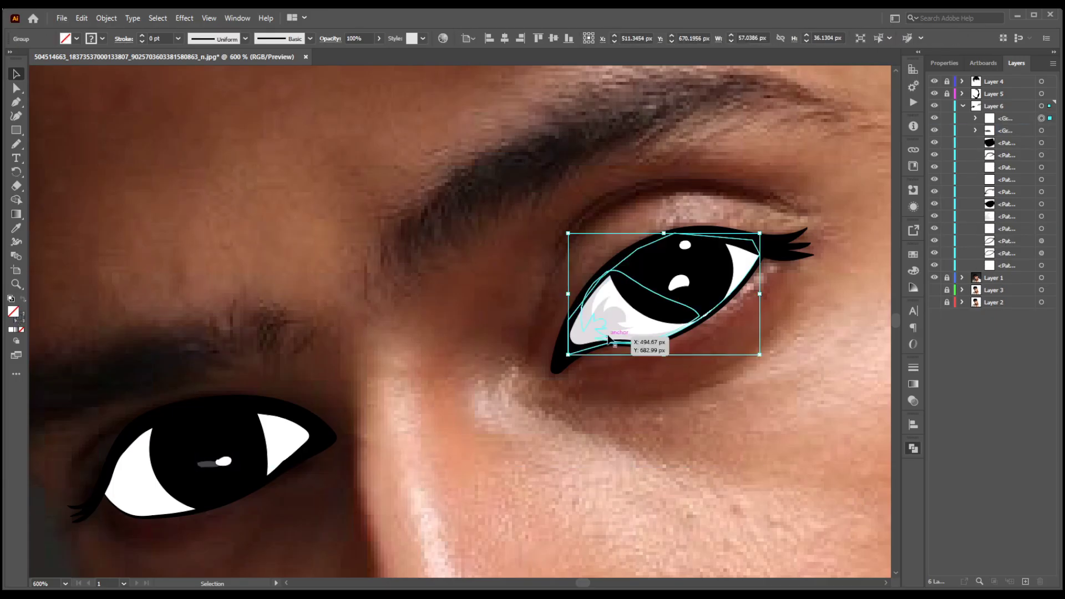
{"action": "left_click_drag", "start_coordinate": [608, 336], "coordinate": [601, 414]}
{"action": "key", "text": "Delete"}
Draw a smaller jagged shadow outline in the brighter eye's inner corner and intersect it with a copy of the eyeball.
{"action": "left_click", "coordinate": [16, 144]}
{"action": "scroll", "coordinate": [629, 297], "scroll_direction": "up", "scroll_amount": 3}
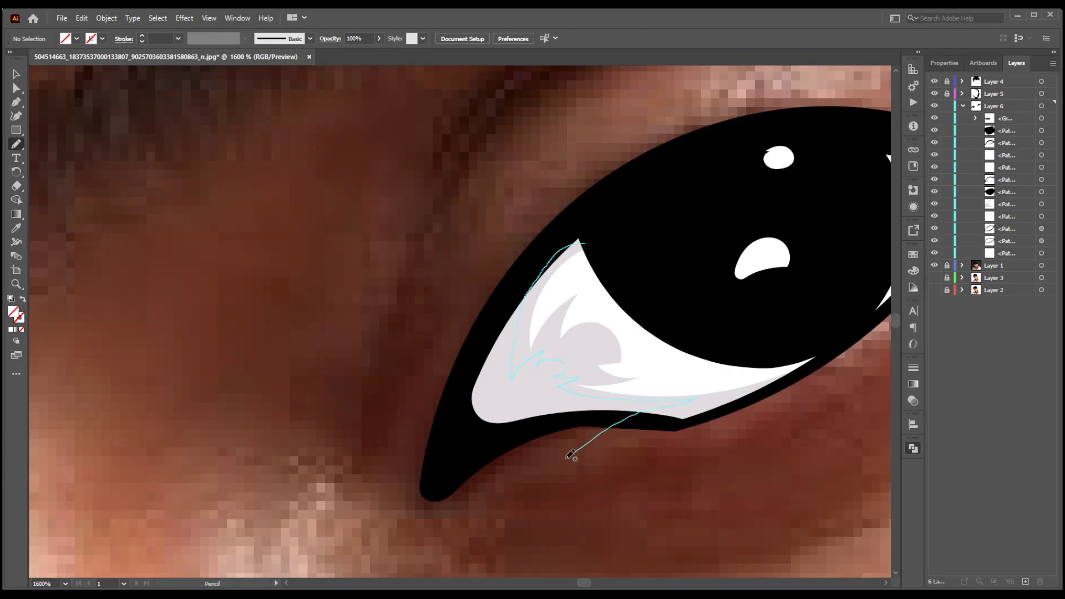
{"action": "left_click_drag", "start_coordinate": [567, 458], "coordinate": [578, 242]}
{"action": "key", "text": "v"}
{"action": "left_click", "coordinate": [725, 376]}
{"action": "key", "text": "ctrl+c"}
{"action": "key", "text": "ctrl+shift+v"}
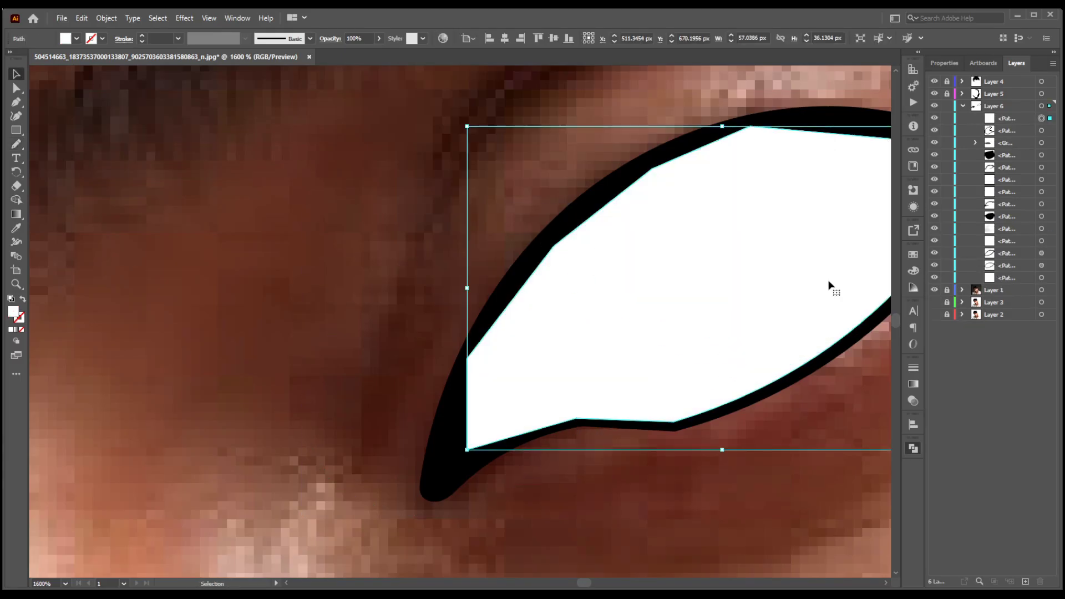
{"action": "left_click", "coordinate": [604, 432], "text": "shift"}
{"action": "key", "text": "ctrl+4"}
Send the smaller shadow behind the iris and lid shapes, just above the light shadow, and fill it a darker grey.
{"action": "key", "text": "ctrl+["}
{"action": "key", "text": "ctrl+["}
{"action": "key", "text": "ctrl+["}
{"action": "key", "text": "ctrl+["}
{"action": "key", "text": "ctrl+["}
{"action": "key", "text": "ctrl+["}
{"action": "key", "text": "ctrl+["}
{"action": "key", "text": "ctrl+["}
{"action": "key", "text": "ctrl+]"}
{"action": "key", "text": "i"}
{"action": "left_click", "coordinate": [611, 346]}
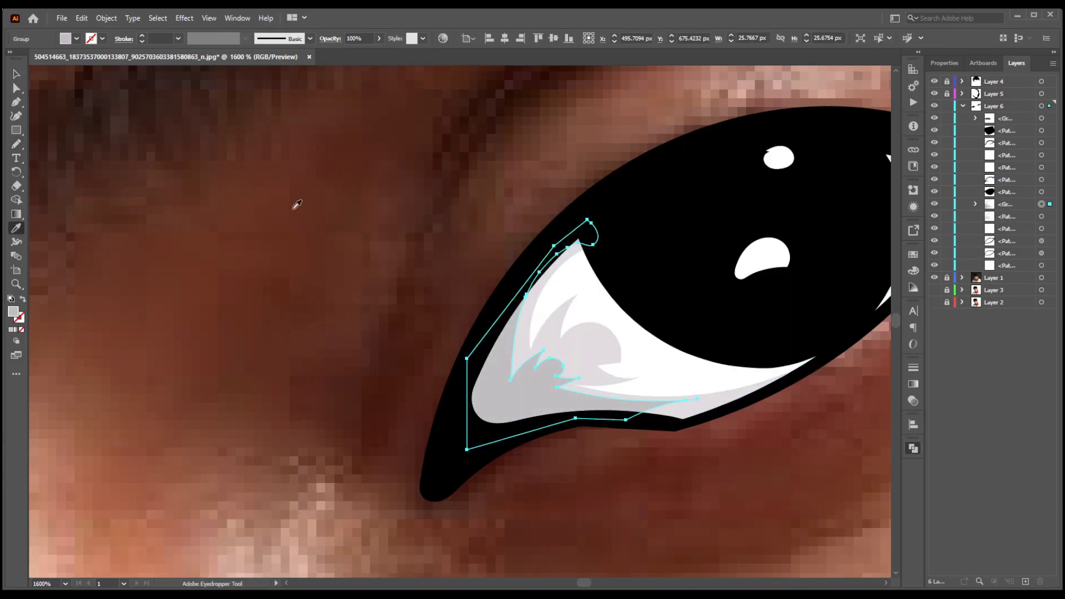
{"action": "key", "text": "v"}
{"action": "left_click", "coordinate": [295, 205]}
Stretch the darker shadow's lower tip along the lower lid with the Direct Selection tool and adjust its curve.
{"action": "scroll", "coordinate": [368, 271], "scroll_direction": "down", "scroll_amount": 4}
{"action": "key", "text": "a"}
{"action": "scroll", "coordinate": [333, 301], "scroll_direction": "up", "scroll_amount": 3}
{"action": "scroll", "coordinate": [695, 255], "scroll_direction": "up", "scroll_amount": 3}
{"action": "left_click", "coordinate": [661, 328]}
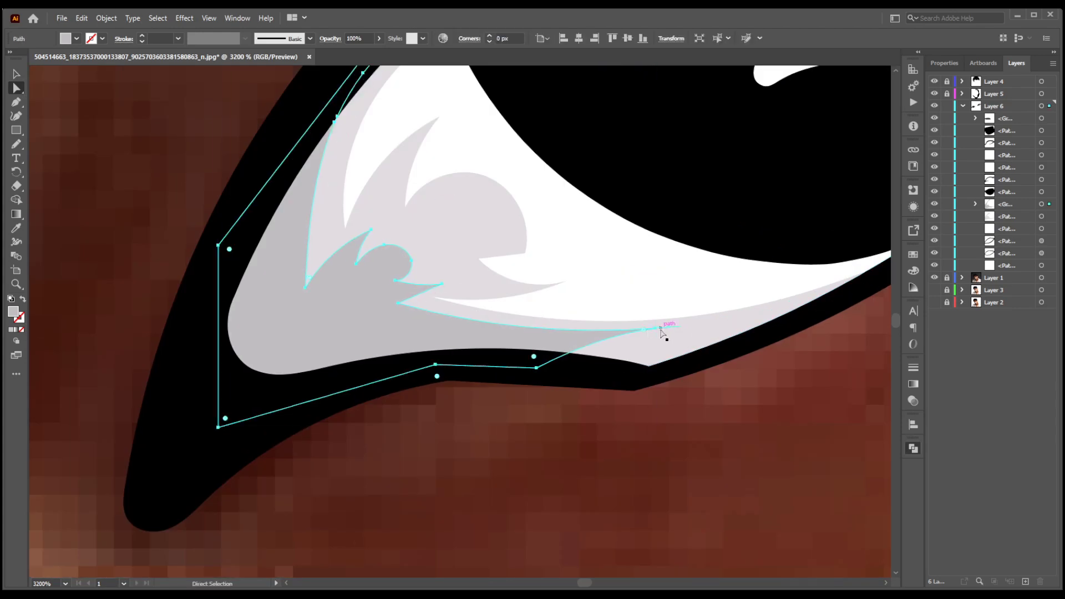
{"action": "left_click_drag", "start_coordinate": [661, 329], "coordinate": [798, 316]}
{"action": "left_click_drag", "start_coordinate": [763, 320], "coordinate": [685, 358]}
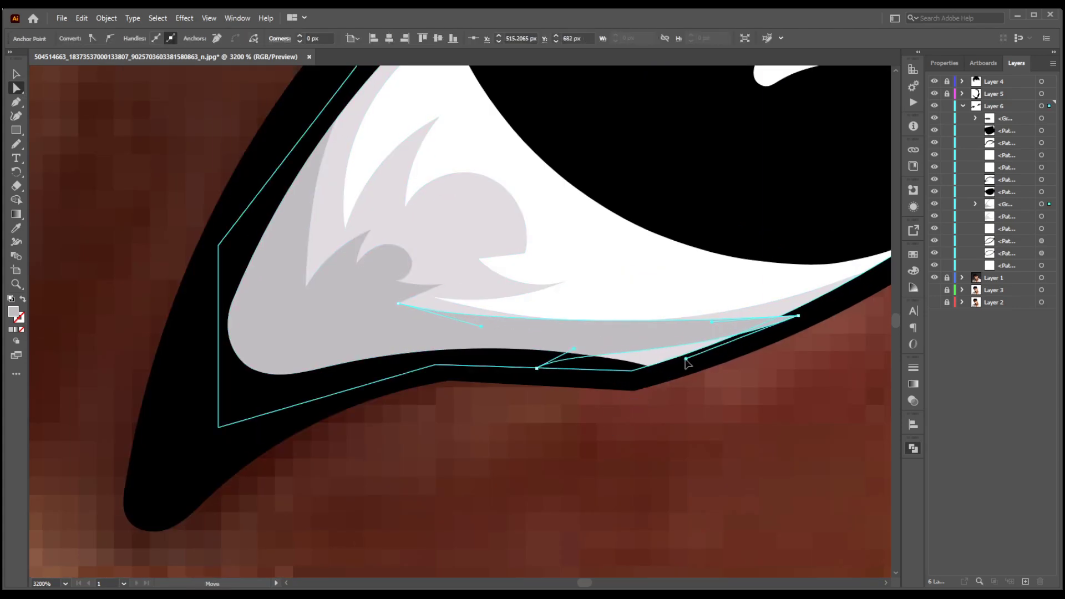
{"action": "left_click_drag", "start_coordinate": [799, 316], "coordinate": [781, 315]}
Enlarge the darker shadow's rounded curl and lengthen its upper and side points.
{"action": "left_click_drag", "start_coordinate": [412, 265], "coordinate": [462, 253]}
{"action": "left_click_drag", "start_coordinate": [387, 245], "coordinate": [395, 186]}
{"action": "left_click_drag", "start_coordinate": [356, 264], "coordinate": [381, 245]}
{"action": "left_click_drag", "start_coordinate": [395, 187], "coordinate": [400, 168]}
{"action": "left_click", "coordinate": [421, 210]}
{"action": "left_click", "coordinate": [460, 254]}
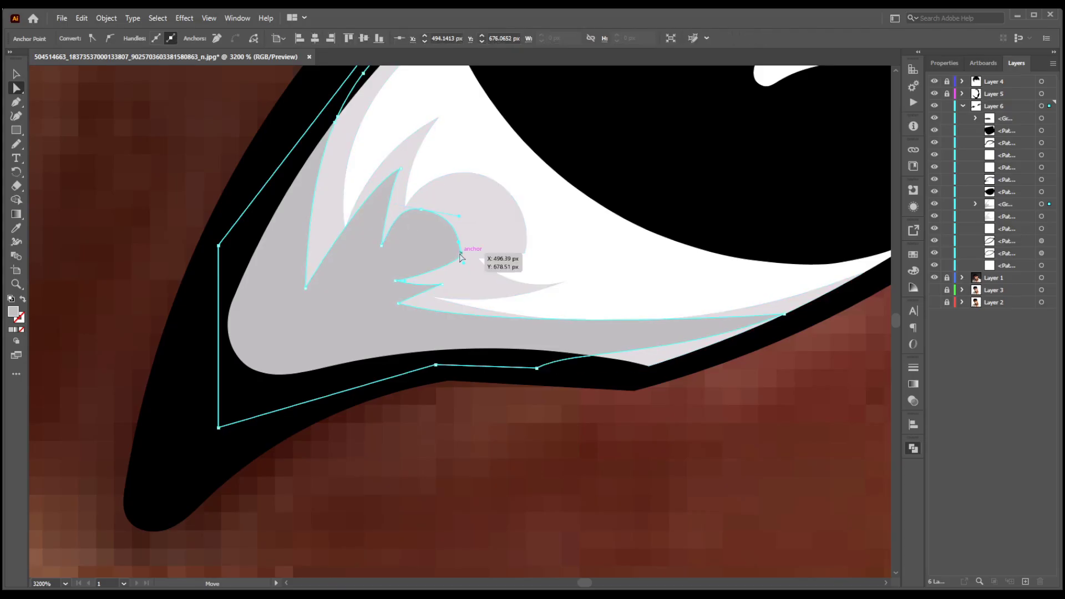
{"action": "left_click_drag", "start_coordinate": [441, 284], "coordinate": [485, 283]}
Apply a colour sampled from the inner-corner shading to the brighter eye's eyeball shape.
{"action": "scroll", "coordinate": [515, 248], "scroll_direction": "down", "scroll_amount": 6}
{"action": "left_click", "coordinate": [655, 234]}
{"action": "scroll", "coordinate": [654, 233], "scroll_direction": "up", "scroll_amount": 1}
{"action": "left_click", "coordinate": [466, 266]}
{"action": "key", "text": "i"}
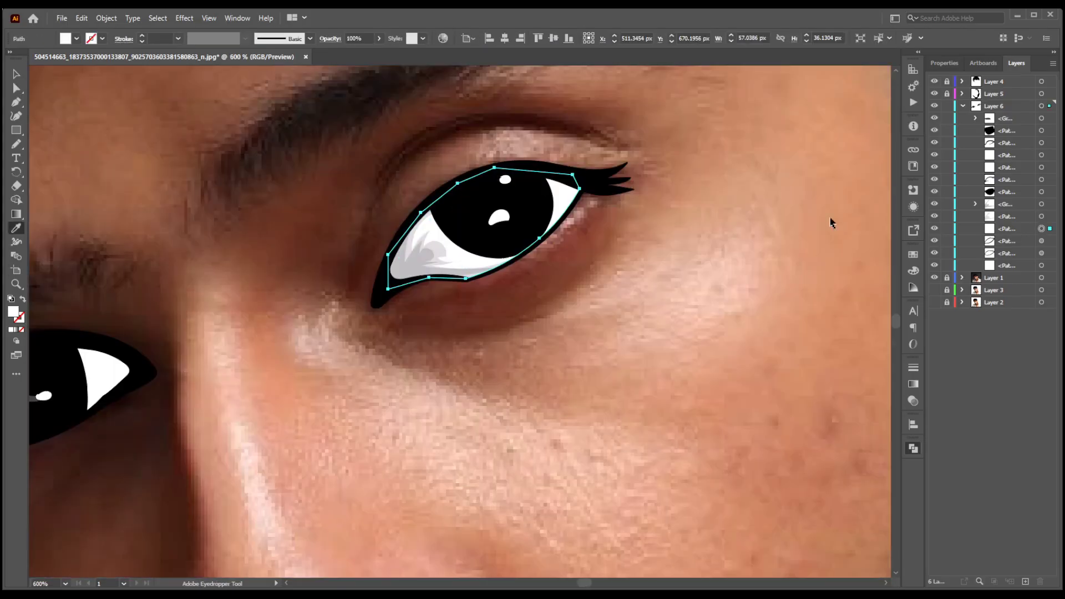
{"action": "left_click", "coordinate": [421, 238]}
{"action": "key", "text": "v"}
{"action": "left_click", "coordinate": [422, 258]}
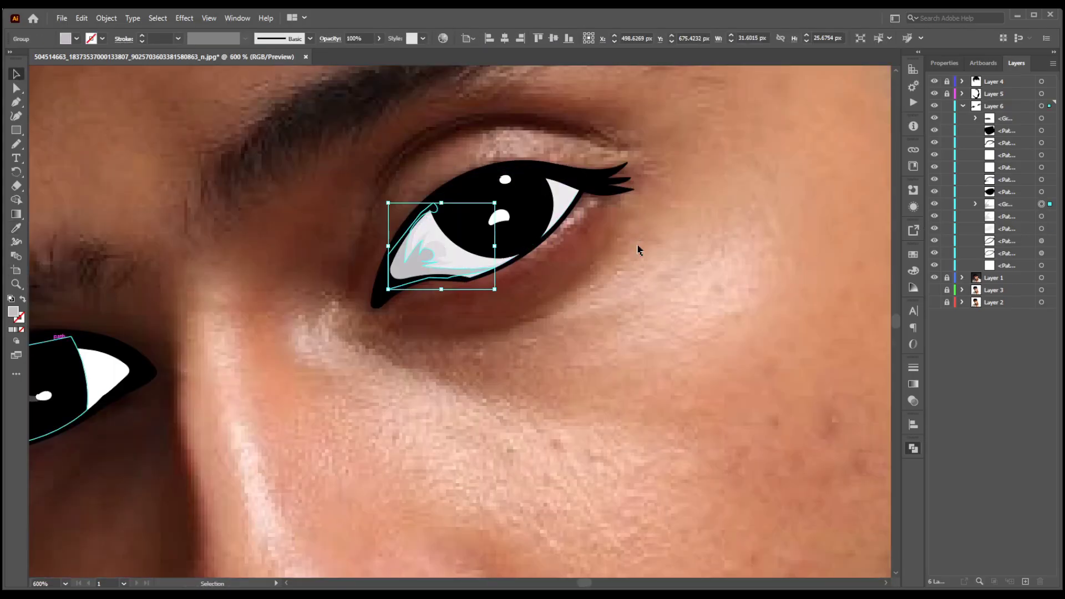
{"action": "scroll", "coordinate": [638, 250], "scroll_direction": "down", "scroll_amount": 3}
{"action": "left_click", "coordinate": [602, 294]}
Sketch a closed jagged shadow outline over the darker eye's inner corner with the Pencil tool.
{"action": "scroll", "coordinate": [470, 278], "scroll_direction": "up", "scroll_amount": 5}
{"action": "left_click_drag", "start_coordinate": [544, 464], "coordinate": [543, 490]}
{"action": "key", "text": "n"}
{"action": "left_click_drag", "start_coordinate": [427, 253], "coordinate": [468, 271]}
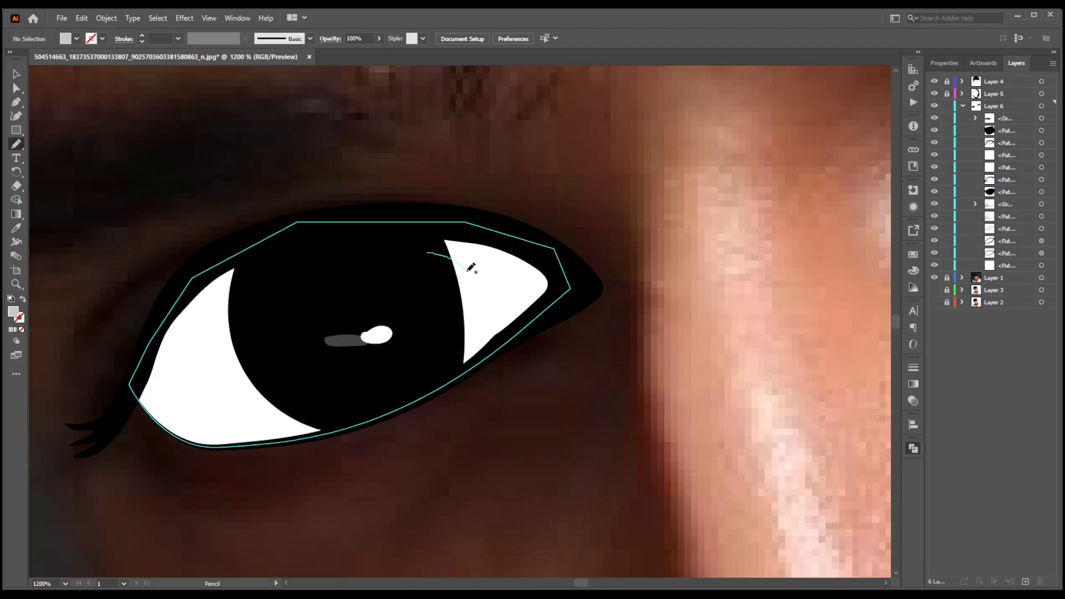
{"action": "left_click_drag", "start_coordinate": [627, 199], "coordinate": [421, 254]}
{"action": "left_click", "coordinate": [16, 74]}
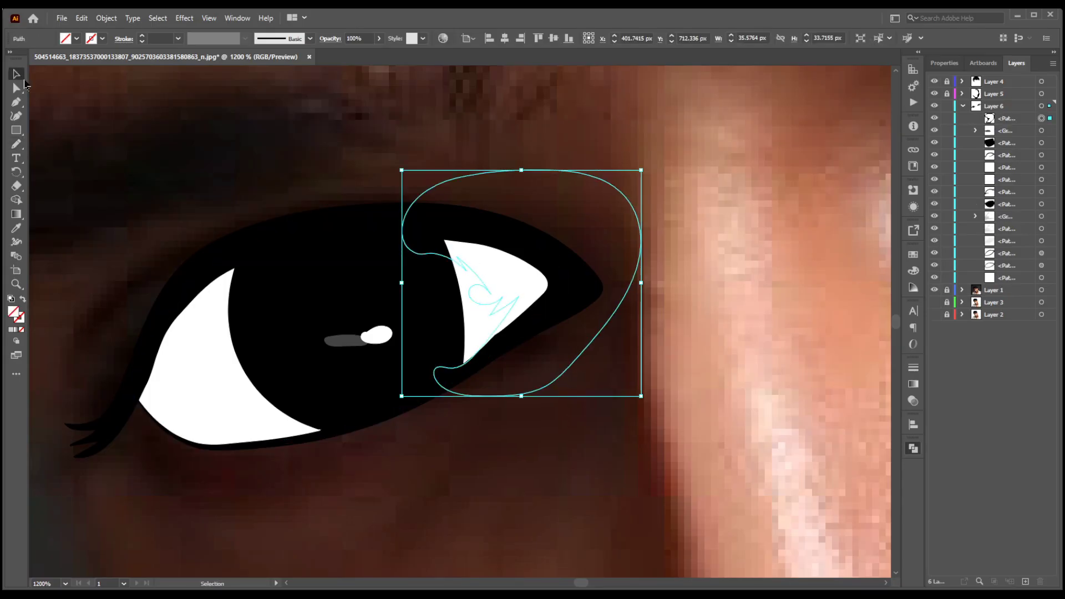
Trim the jagged inner-corner shadow outline to a copy of the darker eye's eyeball shape and fill it light grey.
{"action": "left_click", "coordinate": [514, 269]}
{"action": "key", "text": "ctrl+c"}
{"action": "key", "text": "ctrl+f"}
{"action": "key", "text": "ctrl+shift+]"}
{"action": "left_click", "coordinate": [1049, 130], "text": "shift"}
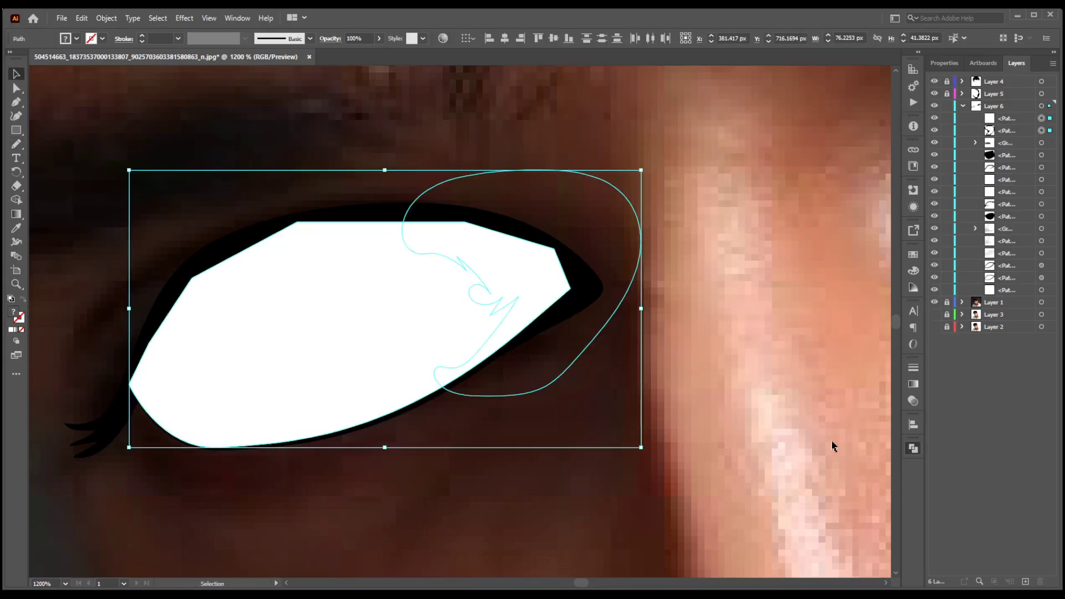
{"action": "left_click", "coordinate": [843, 505]}
{"action": "key", "text": "ctrl+z"}
{"action": "left_click", "coordinate": [886, 505]}
{"action": "key", "text": "ctrl+z"}
{"action": "left_click", "coordinate": [820, 476]}
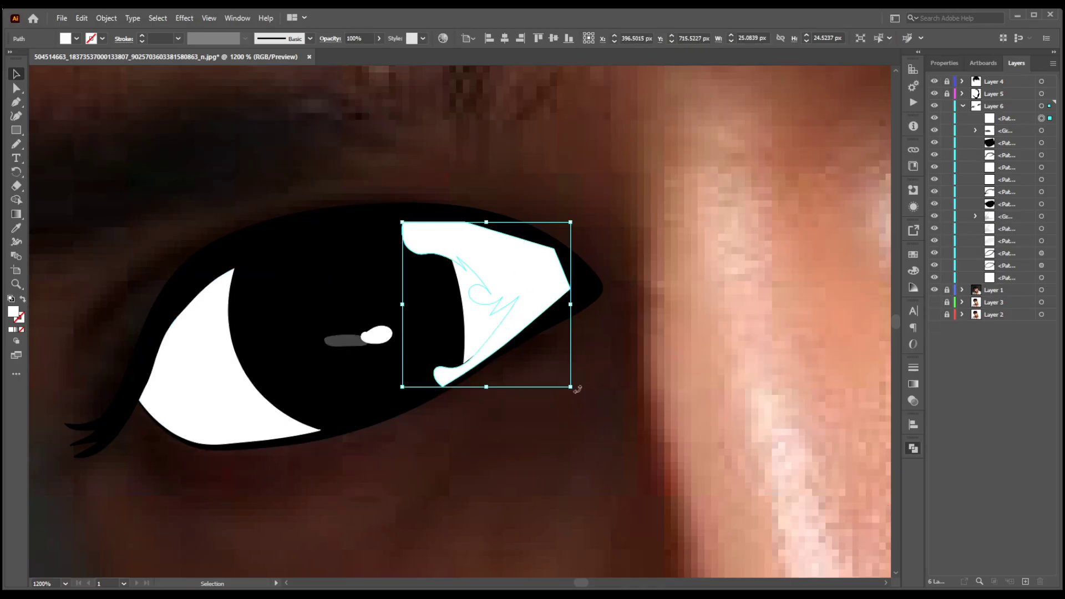
{"action": "left_click", "coordinate": [813, 282]}
{"action": "key", "text": "Delete"}
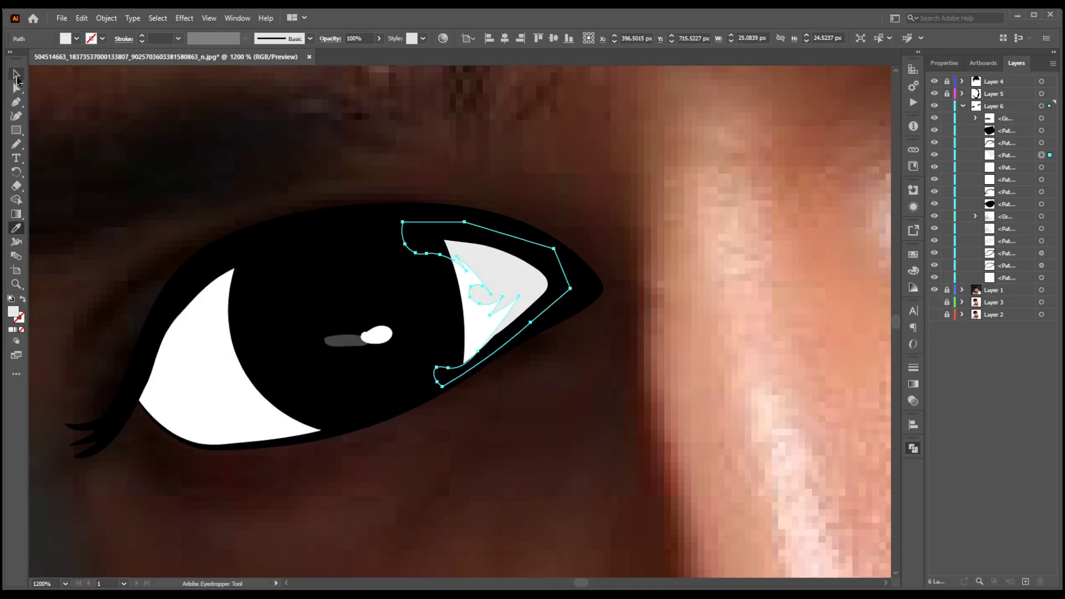
Sketch a second jagged shadow along the darker eye's upper inner corner and trim it to a copy of the eyeball.
{"action": "key", "text": "n"}
{"action": "left_click_drag", "start_coordinate": [563, 253], "coordinate": [428, 243]}
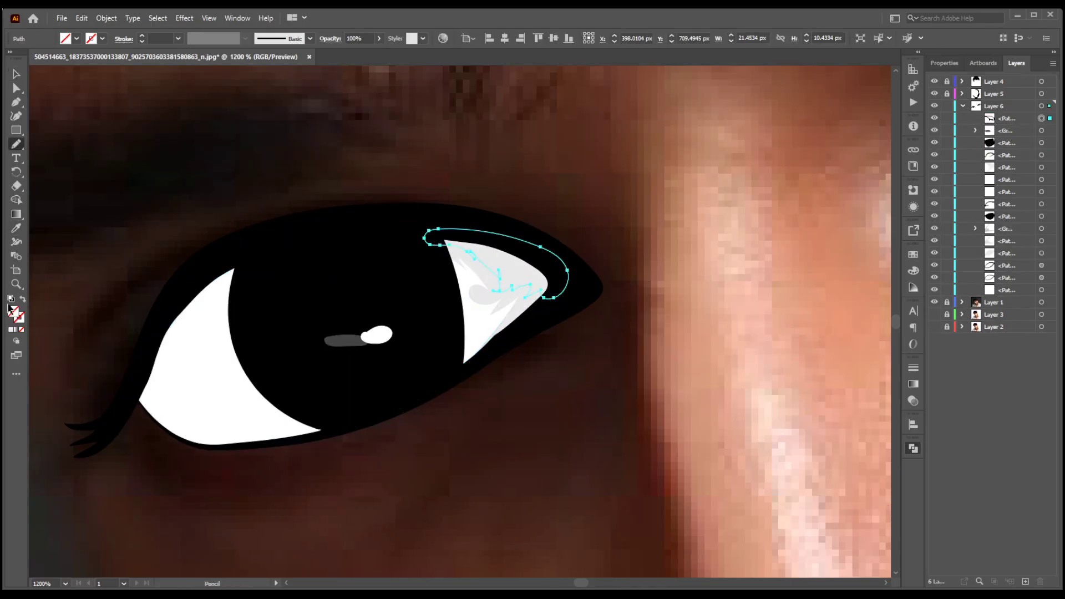
{"action": "left_click", "coordinate": [813, 282]}
{"action": "key", "text": "v"}
{"action": "left_click", "coordinate": [198, 342]}
{"action": "key", "text": "ctrl+c"}
{"action": "key", "text": "ctrl+f"}
{"action": "left_click", "coordinate": [829, 480]}
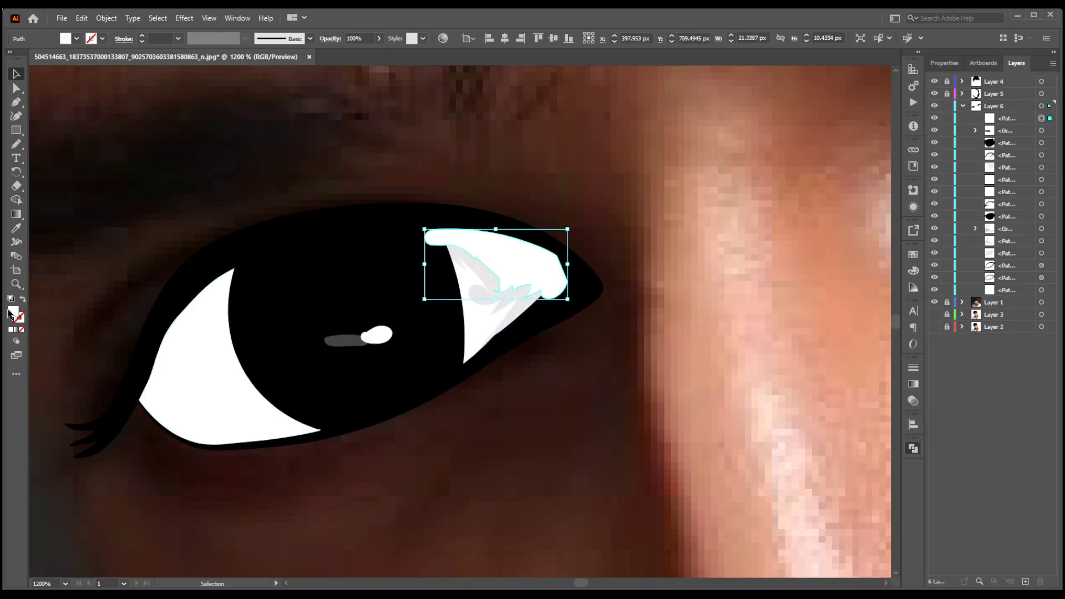
Move the upper inner-corner shadow behind the black eye outline and fill it with a sampled darker grey.
{"action": "left_click", "coordinate": [813, 282]}
{"action": "key", "text": "ctrl+bracketleft"}
{"action": "key", "text": "ctrl+bracketleft"}
{"action": "key", "text": "ctrl+bracketleft"}
{"action": "key", "text": "i"}
{"action": "left_click", "coordinate": [483, 294]}
Fill the darker eye's eyeball shape with a very light grey.
{"action": "key", "text": "v"}
{"action": "left_click", "coordinate": [486, 322]}
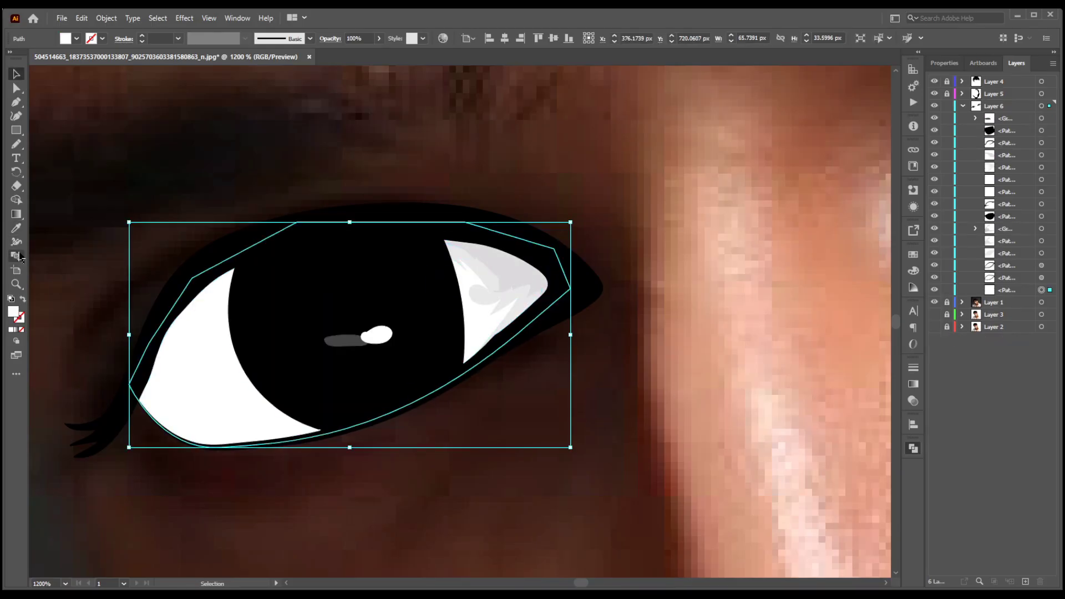
{"action": "key", "text": "i"}
{"action": "left_click", "coordinate": [483, 294]}
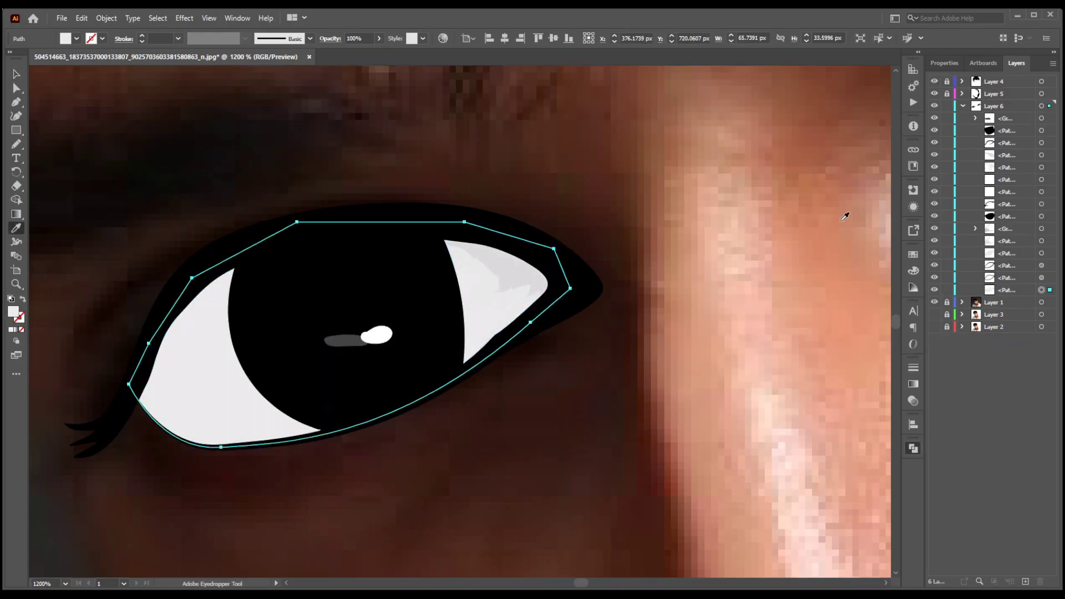
{"action": "key", "text": "ctrl+z"}
{"action": "key", "text": "v"}
{"action": "left_click", "coordinate": [383, 200]}
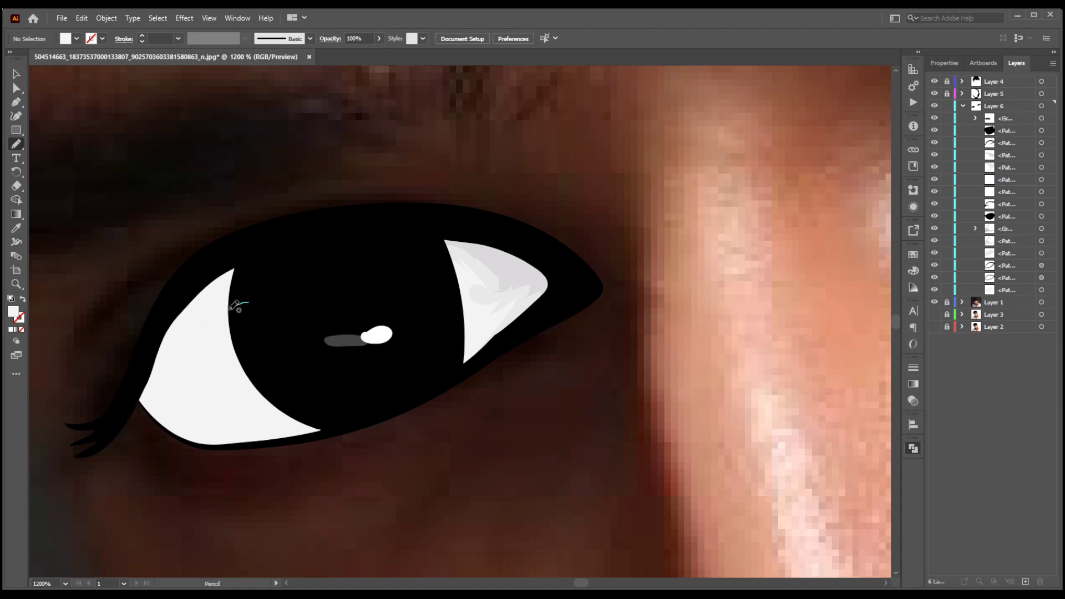
Sketch a closed jagged shadow over the darker eye's outer corner and intersect it with a copy of the eyeball.
{"action": "left_click_drag", "start_coordinate": [235, 306], "coordinate": [218, 281]}
{"action": "mouse_move", "coordinate": [213, 384]}
{"action": "left_mouse_down"}
{"action": "mouse_move", "coordinate": [126, 327]}
{"action": "mouse_move", "coordinate": [242, 264]}
{"action": "left_mouse_up"}
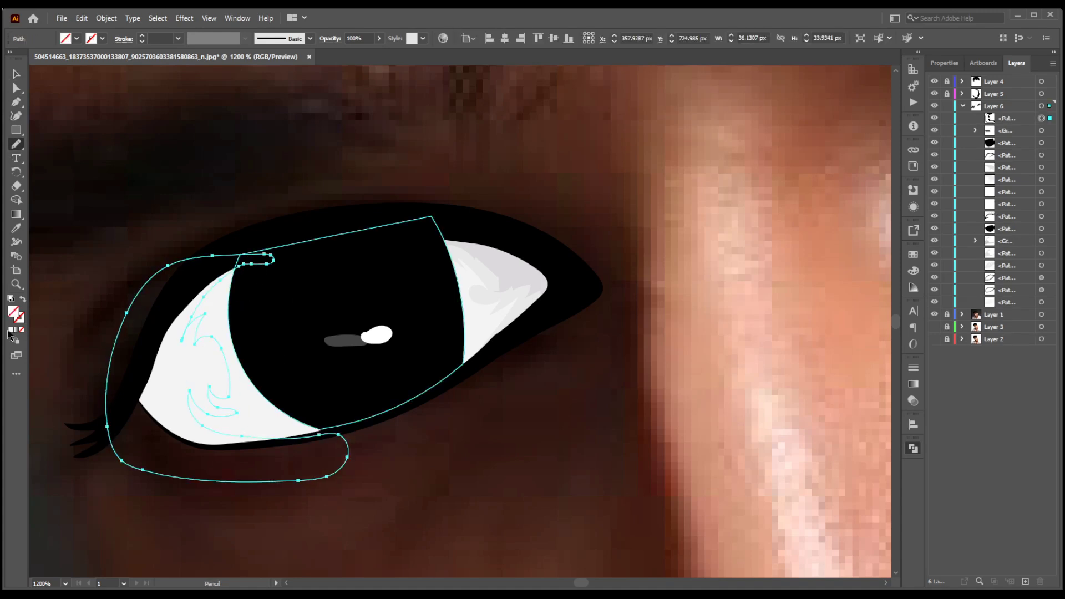
{"action": "key", "text": "."}
{"action": "key", "text": "v"}
{"action": "left_click", "coordinate": [218, 304]}
{"action": "key", "text": "ctrl+c"}
{"action": "key", "text": "ctrl+f"}
{"action": "key", "text": "ctrl+shift+]"}
{"action": "left_click", "coordinate": [133, 355], "text": "shift"}
{"action": "key", "text": "ctrl+4"}
Fill the outer-corner shadow with a sampled light grey and stack it directly above the eyeball at the back.
{"action": "key", "text": "i"}
{"action": "left_click", "coordinate": [216, 369]}
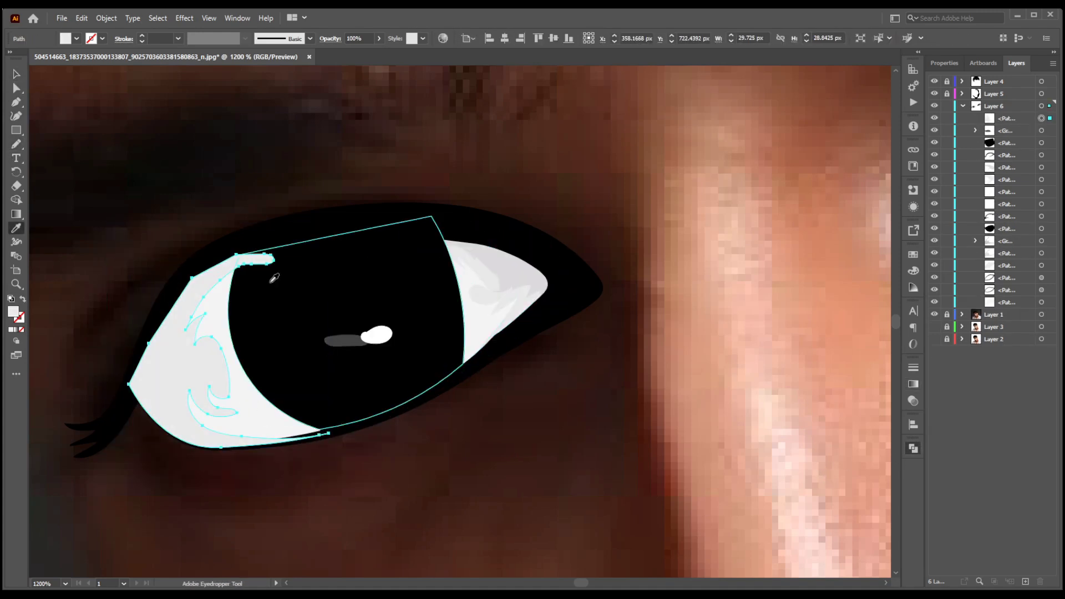
{"action": "key", "text": "ctrl+shift+["}
{"action": "key", "text": "ctrl+]"}
Sketch a smaller closed jagged shadow around the outer edge of the darker eye with the Pencil tool.
{"action": "key", "text": "n"}
{"action": "left_click", "coordinate": [62, 191], "text": "ctrl"}
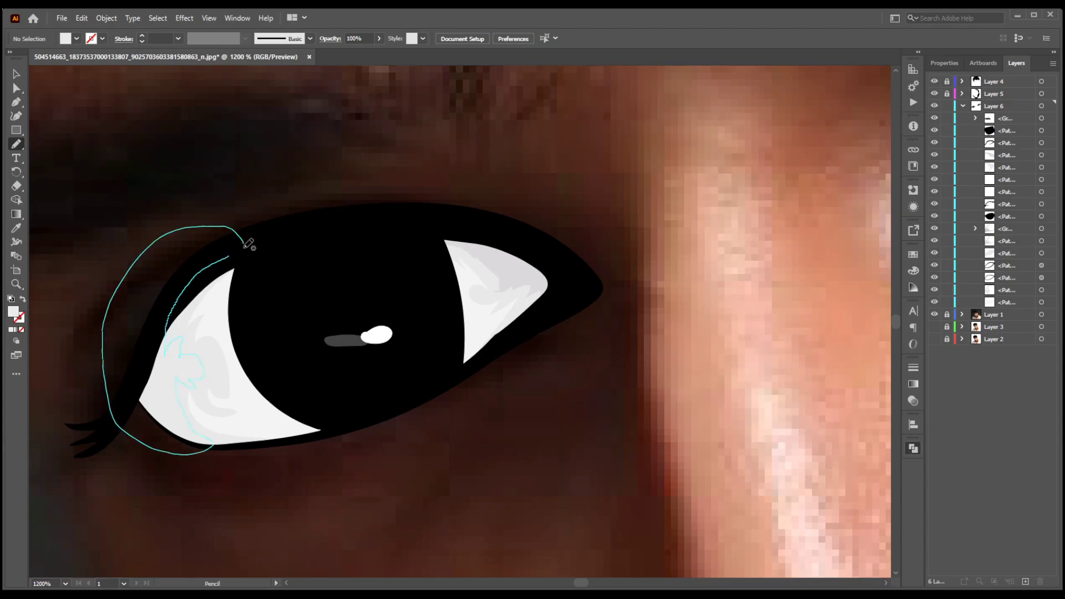
{"action": "mouse_move", "coordinate": [249, 244]}
{"action": "left_mouse_down"}
{"action": "mouse_move", "coordinate": [577, 294]}
{"action": "mouse_move", "coordinate": [216, 444]}
{"action": "left_mouse_up"}
{"action": "key", "text": "v"}
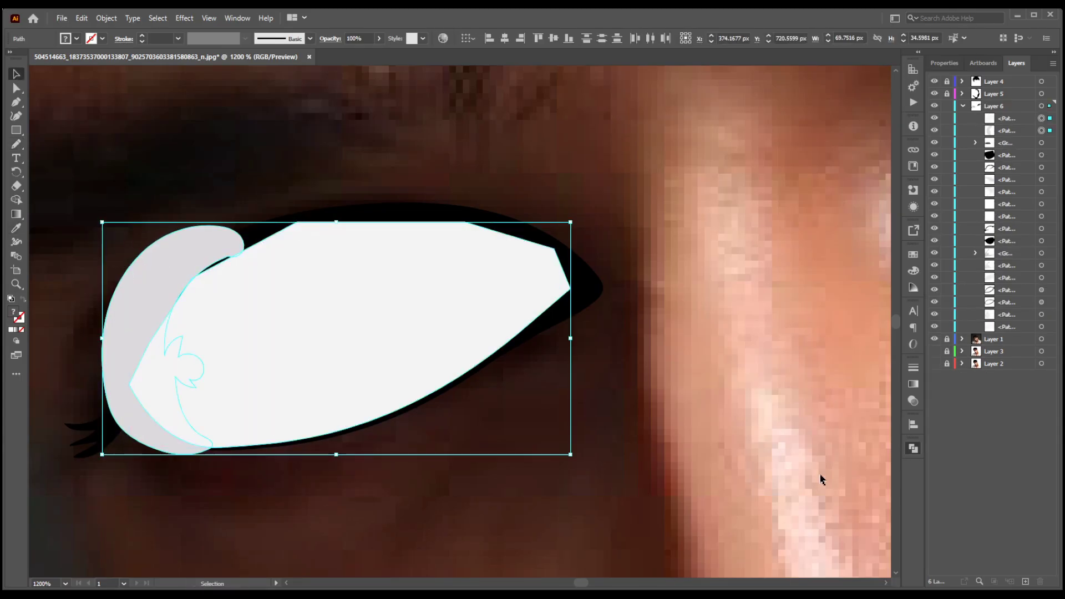
Intersect the smaller outer-edge shadow with a copy of the eyeball and stack it just above the first outer shadow.
{"action": "key", "text": "ctrl+4"}
{"action": "key", "text": "ctrl+shift+["}
{"action": "key", "text": "ctrl+]"}
{"action": "key", "text": "ctrl+]"}
{"action": "left_click", "coordinate": [116, 266]}
{"action": "left_click", "coordinate": [147, 376]}
{"action": "key", "text": "ctrl+shift+a"}
Collapse and lock Layer 6, and make Layer 5 the active layer for drawing.
{"action": "scroll", "coordinate": [482, 337], "scroll_direction": "down", "scroll_amount": 7}
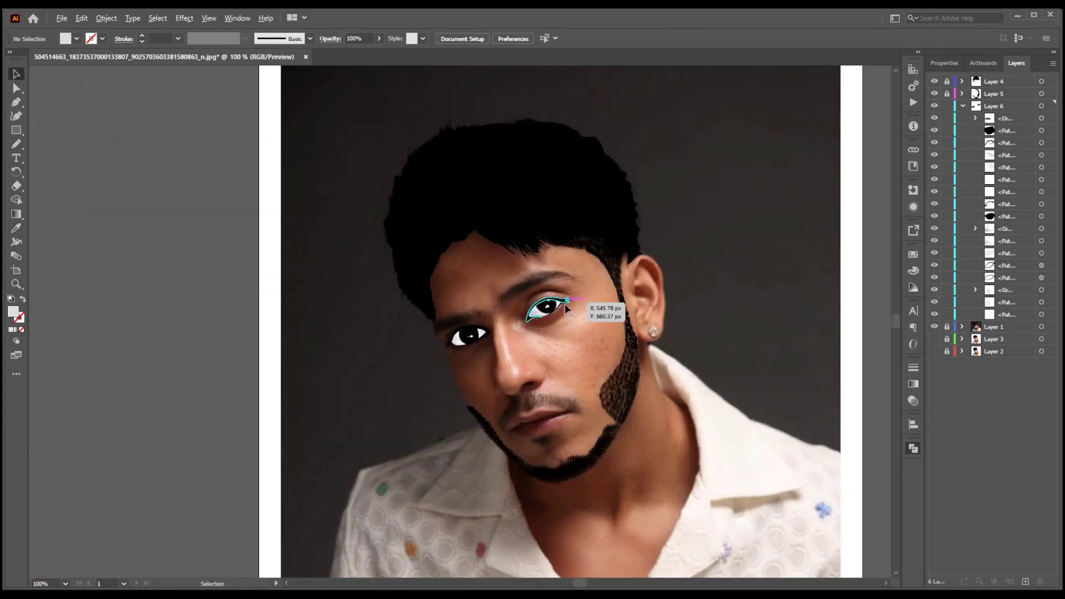
{"action": "left_click", "coordinate": [962, 106]}
{"action": "left_click", "coordinate": [947, 106]}
{"action": "left_click", "coordinate": [935, 119]}
Draw a jagged black soul patch below the lower lip and a jagged moustache shape above the mouth with the Pencil tool.
{"action": "left_click_drag", "start_coordinate": [425, 456], "coordinate": [461, 487]}
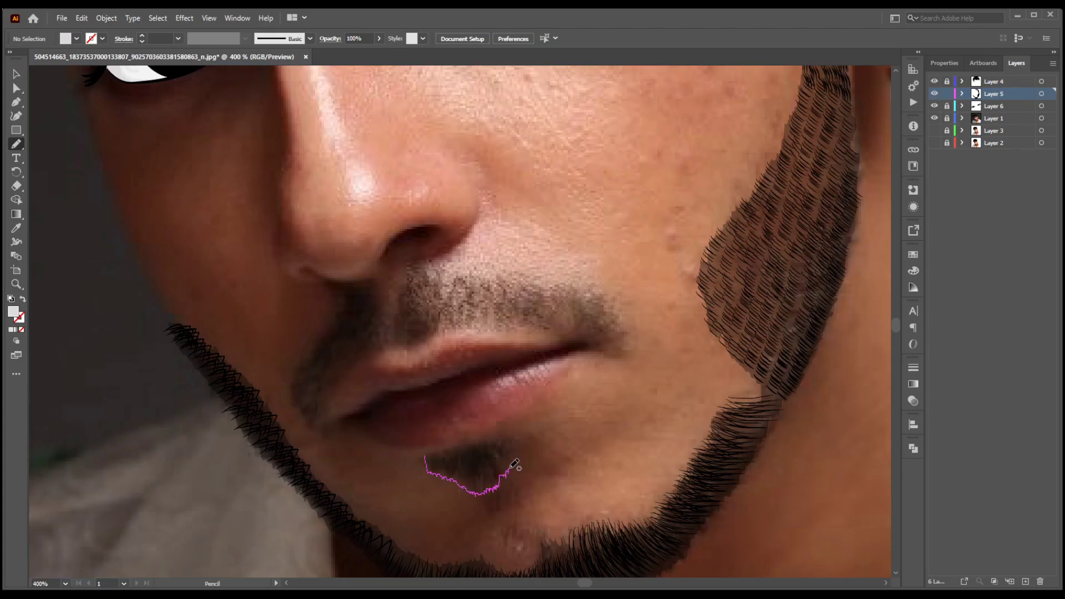
{"action": "left_click_drag", "start_coordinate": [439, 450], "coordinate": [425, 456]}
{"action": "left_click", "coordinate": [10, 329]}
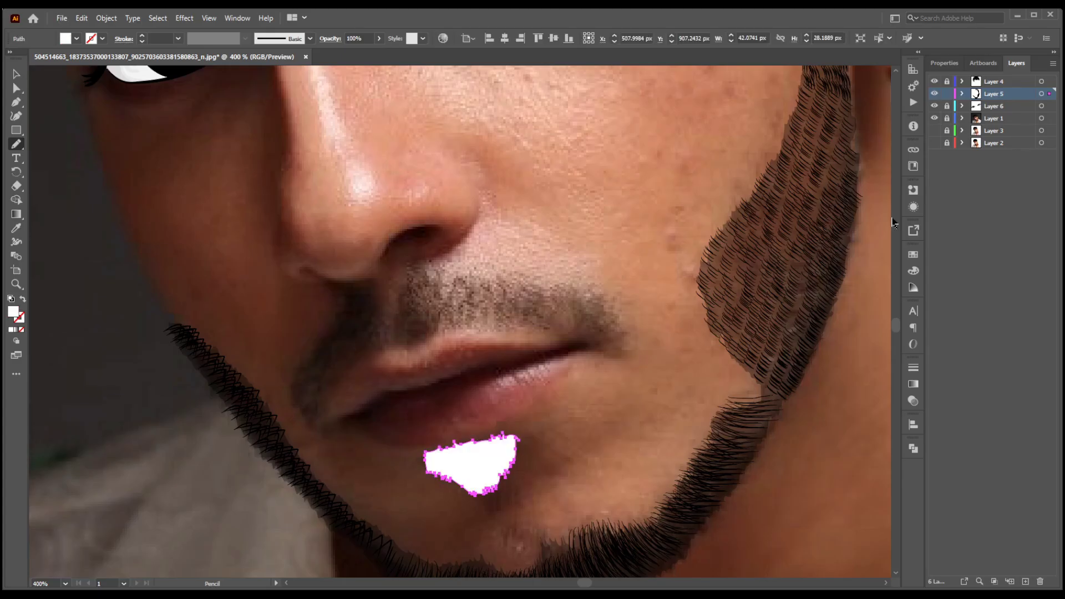
{"action": "double_click", "coordinate": [13, 312]}
{"action": "left_click_drag", "start_coordinate": [290, 380], "coordinate": [299, 409]}
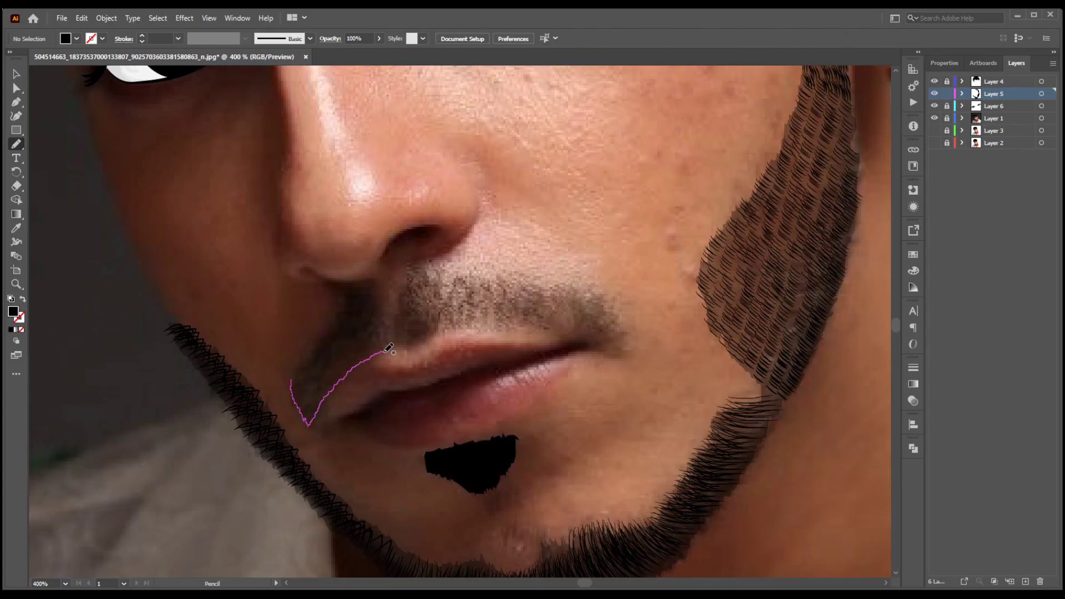
{"action": "left_click_drag", "start_coordinate": [602, 340], "coordinate": [602, 340]}
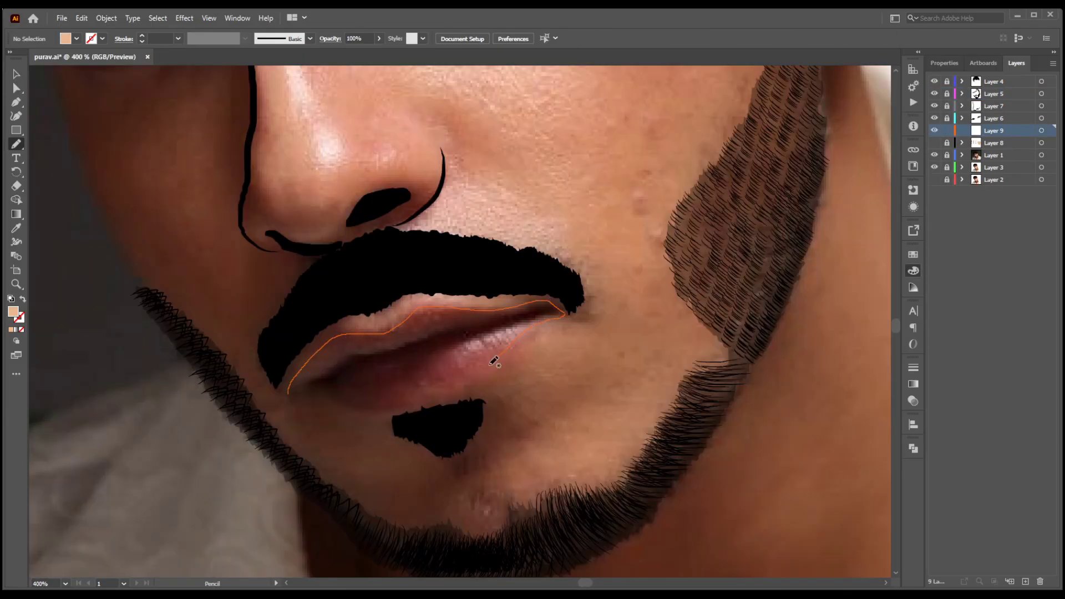
Draw a closed outline around both lips on Layer 9, smooth its upper edge and give it a pinkish-red 1 pt stroke without fill.
{"action": "left_click_drag", "start_coordinate": [327, 399], "coordinate": [288, 395]}
{"action": "key", "text": "i"}
{"action": "left_click", "coordinate": [466, 314]}
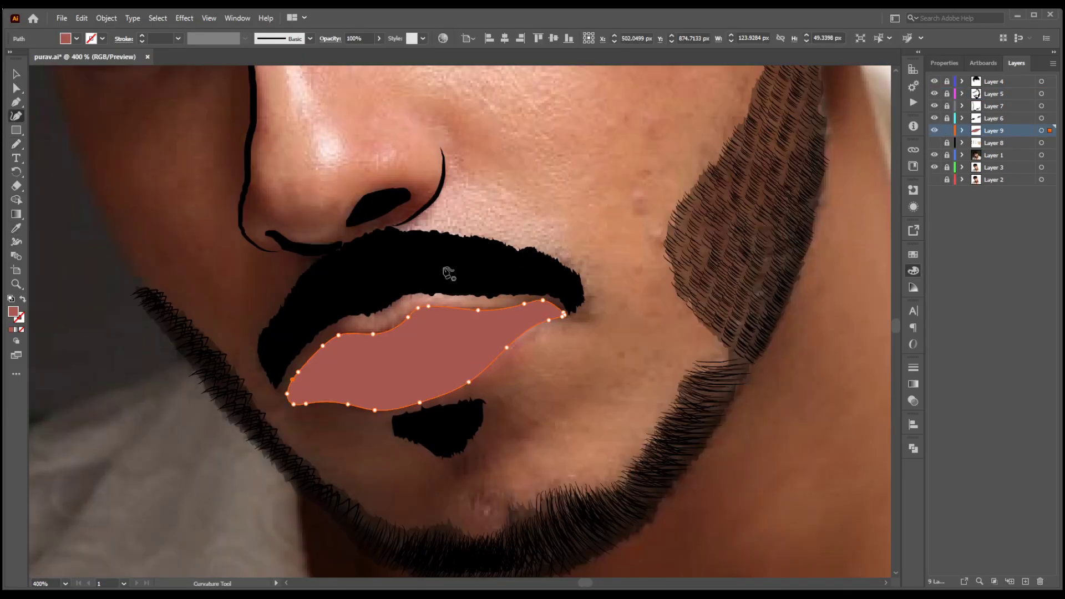
{"action": "left_click_drag", "start_coordinate": [477, 309], "coordinate": [457, 308]}
{"action": "key", "text": "shift+x"}
{"action": "key", "text": "ctrl+shift+a"}
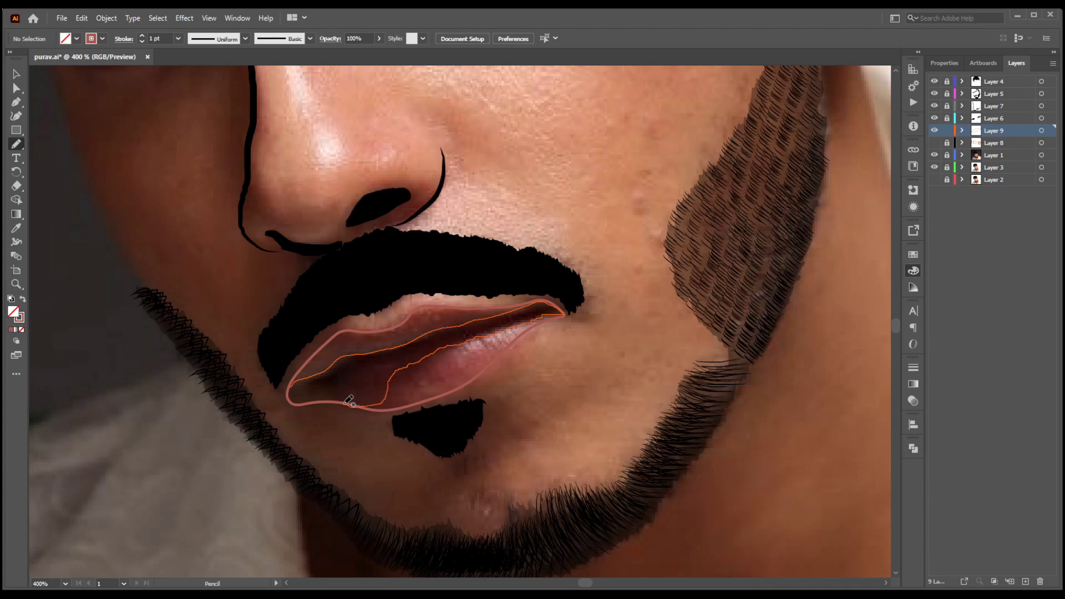
Draw the mouth shadow shape between the lips from corner to corner and fill it with black.
{"action": "left_click_drag", "start_coordinate": [345, 405], "coordinate": [288, 387]}
{"action": "key", "text": "i"}
{"action": "left_click", "coordinate": [771, 333]}
{"action": "key", "text": "v"}
{"action": "left_click", "coordinate": [765, 285]}
{"action": "left_click", "coordinate": [350, 364]}
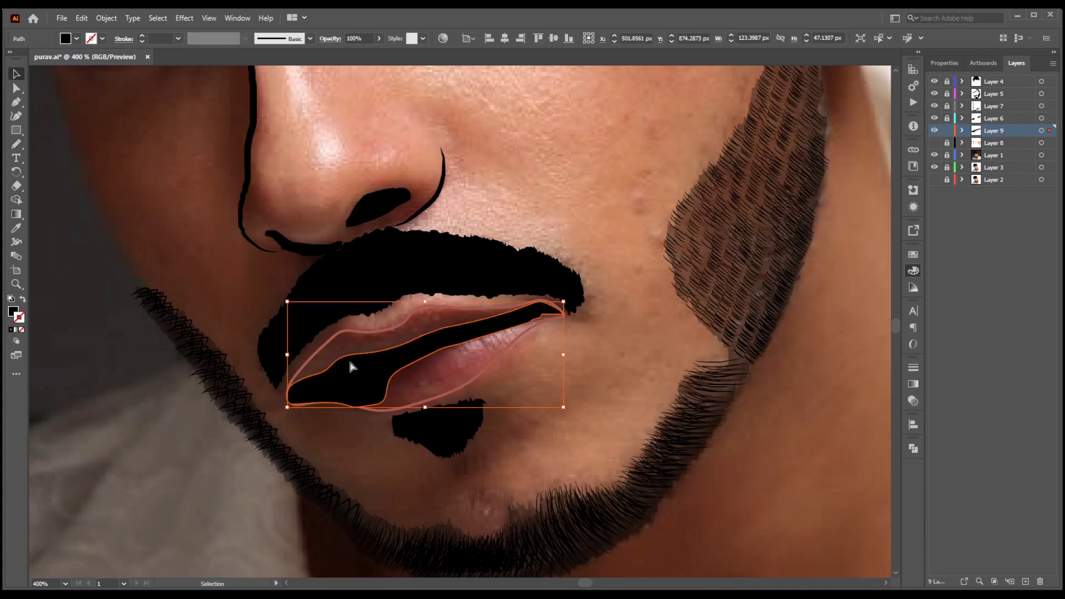
{"action": "left_click", "coordinate": [221, 291]}
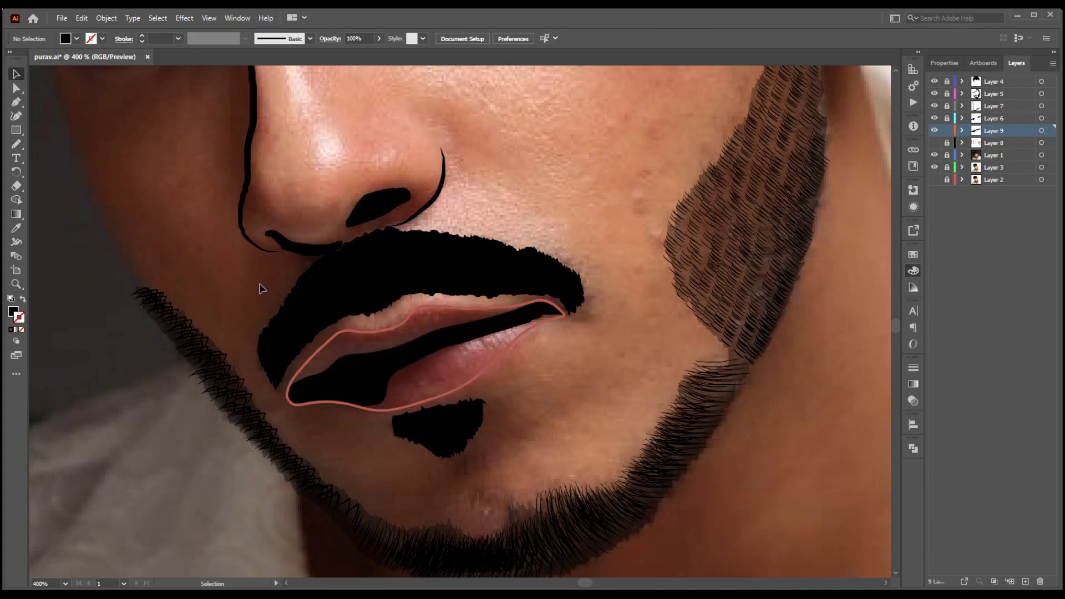
Recolour the mouth shadow shape between the lips with a dark maroon fill.
{"action": "key", "text": "ctrl+a"}
{"action": "key", "text": "i"}
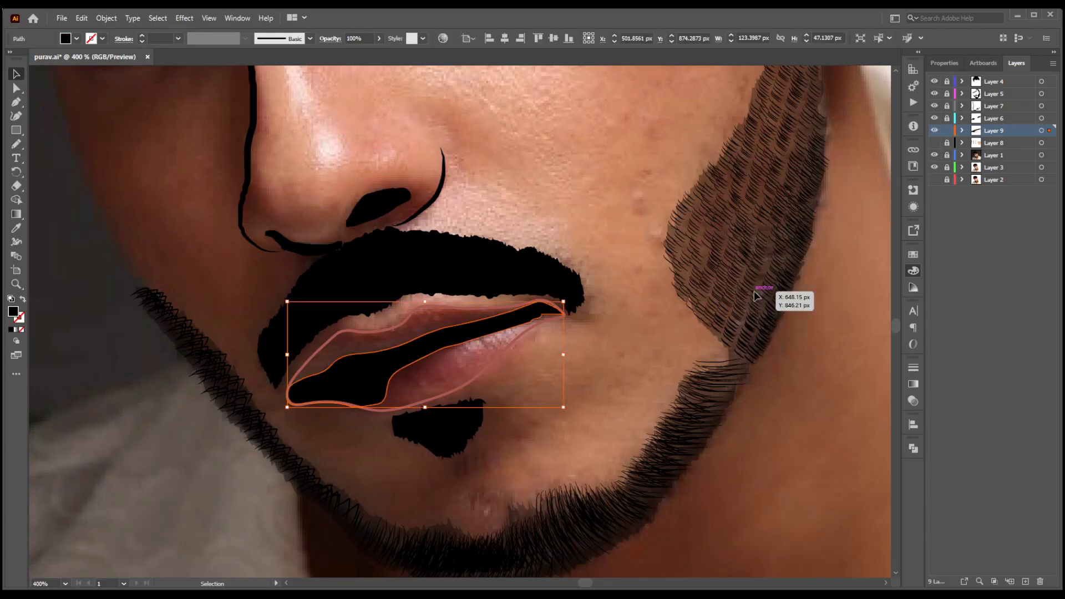
{"action": "left_click", "coordinate": [767, 289]}
{"action": "key", "text": "v"}
{"action": "left_click", "coordinate": [642, 355]}
{"action": "key", "text": "n"}
{"action": "scroll", "coordinate": [330, 356], "scroll_direction": "up", "scroll_amount": 2}
{"action": "scroll", "coordinate": [392, 333], "scroll_direction": "left", "scroll_amount": 2}
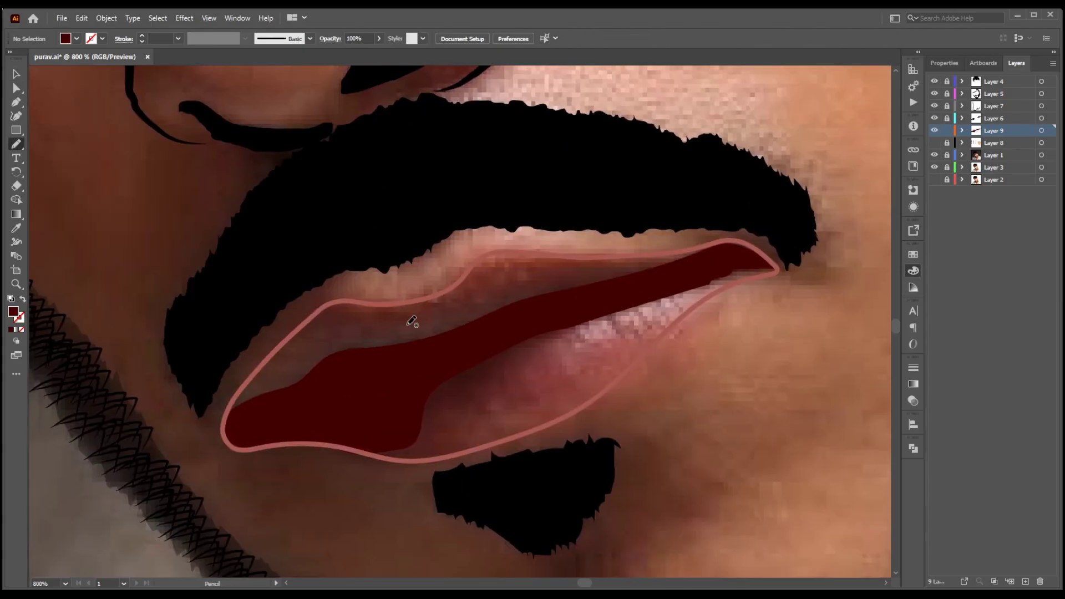
{"action": "left_click_drag", "start_coordinate": [394, 332], "coordinate": [417, 331]}
{"action": "key", "text": "ctrl+z"}
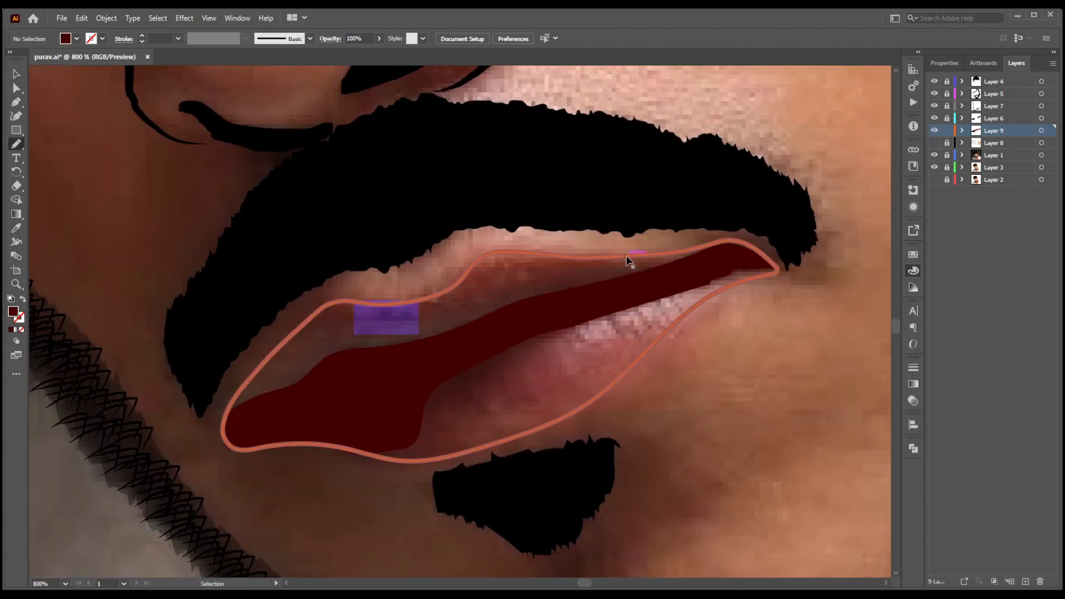
Sketch a closed loop around the lips with a jagged edge running beneath the upper lip's central dip.
{"action": "scroll", "coordinate": [421, 318], "scroll_direction": "up", "scroll_amount": 2}
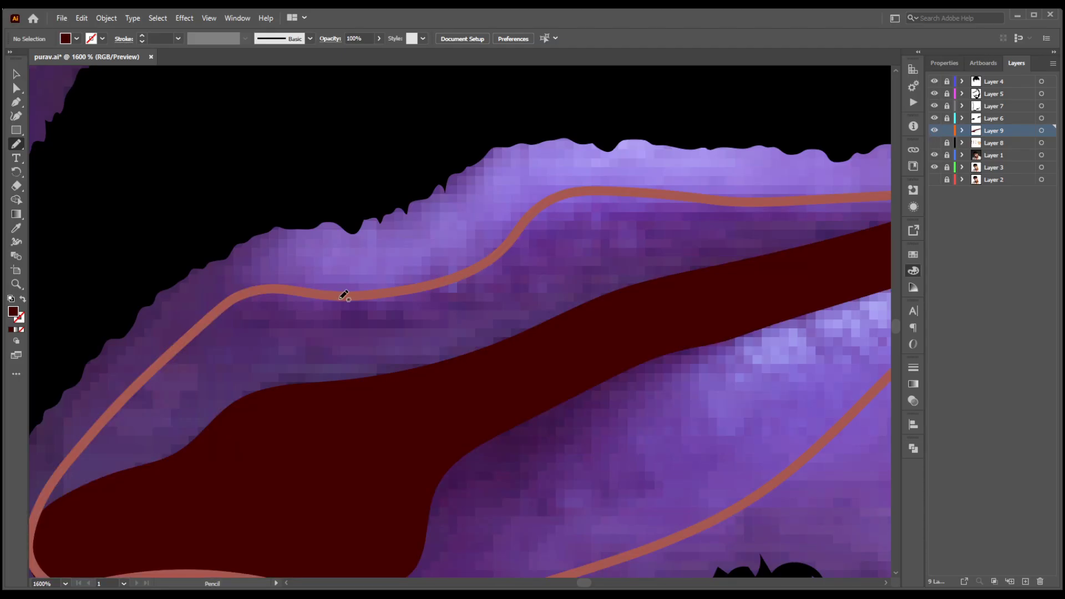
{"action": "scroll", "coordinate": [819, 97], "scroll_direction": "down", "scroll_amount": 2}
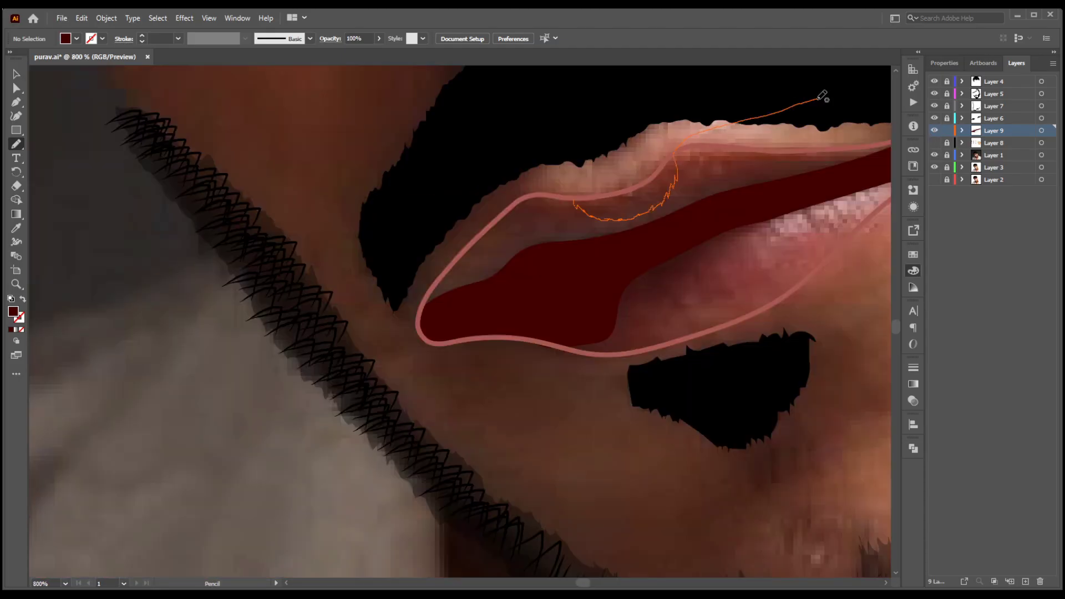
{"action": "mouse_move", "coordinate": [820, 95]}
{"action": "left_mouse_down"}
{"action": "mouse_move", "coordinate": [222, 288]}
{"action": "mouse_move", "coordinate": [391, 205]}
{"action": "left_mouse_up"}
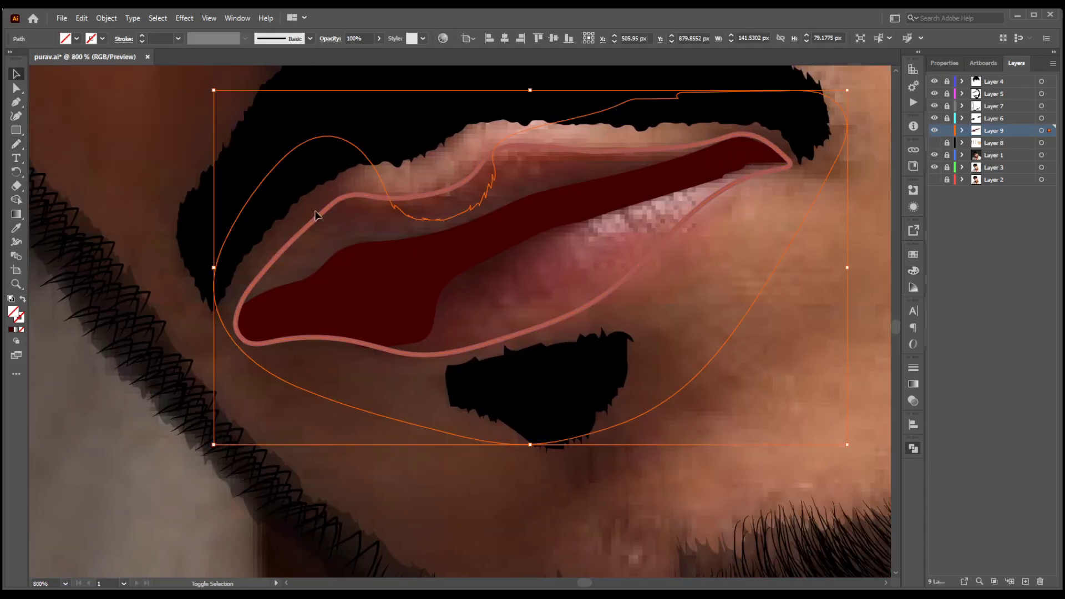
Trim the sketched loop against the lip outline to a small jagged patch under the upper lip's dip, filled reddish pink.
{"action": "left_click", "coordinate": [315, 215], "text": "shift"}
{"action": "left_click", "coordinate": [823, 473]}
{"action": "key", "text": "ctrl+z"}
{"action": "left_click", "coordinate": [845, 324]}
{"action": "left_click", "coordinate": [632, 272]}
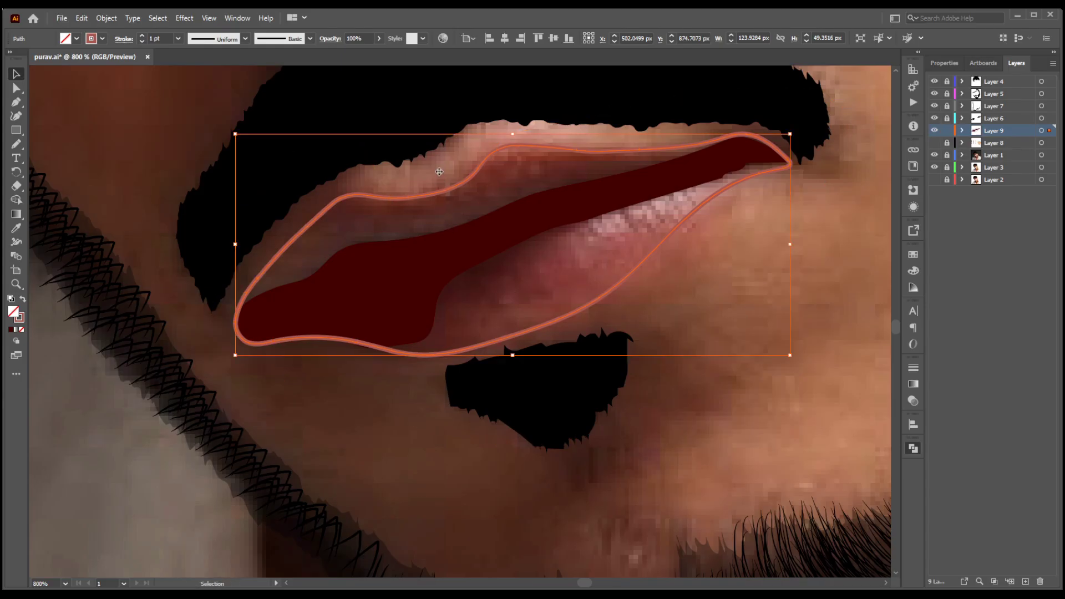
{"action": "left_click", "coordinate": [23, 299]}
{"action": "left_click", "coordinate": [22, 330]}
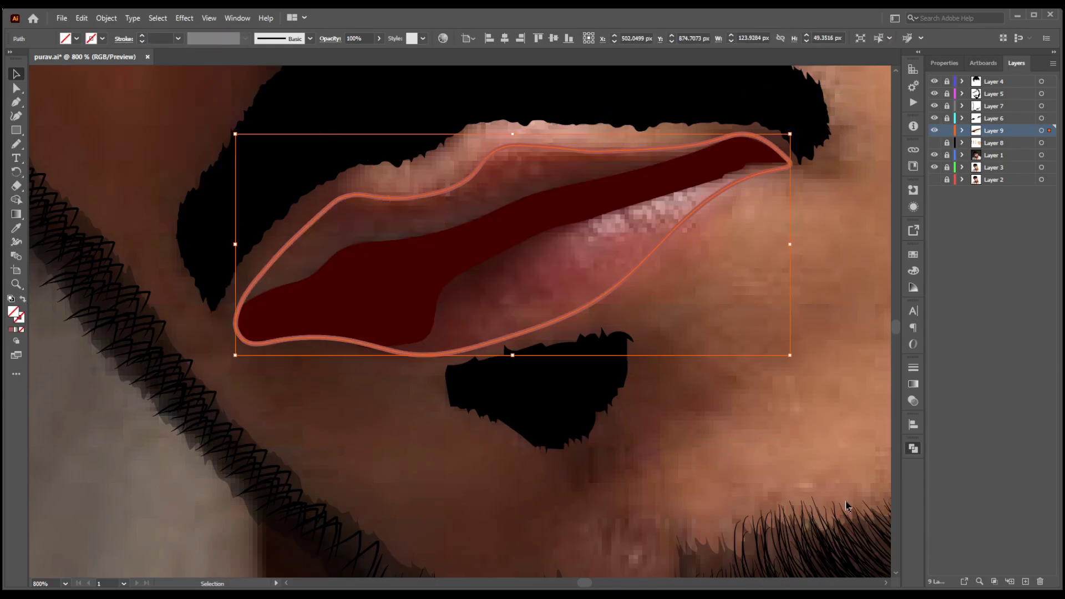
{"action": "key", "text": "ctrl+z"}
{"action": "key", "text": "ctrl+z"}
{"action": "left_click", "coordinate": [22, 299]}
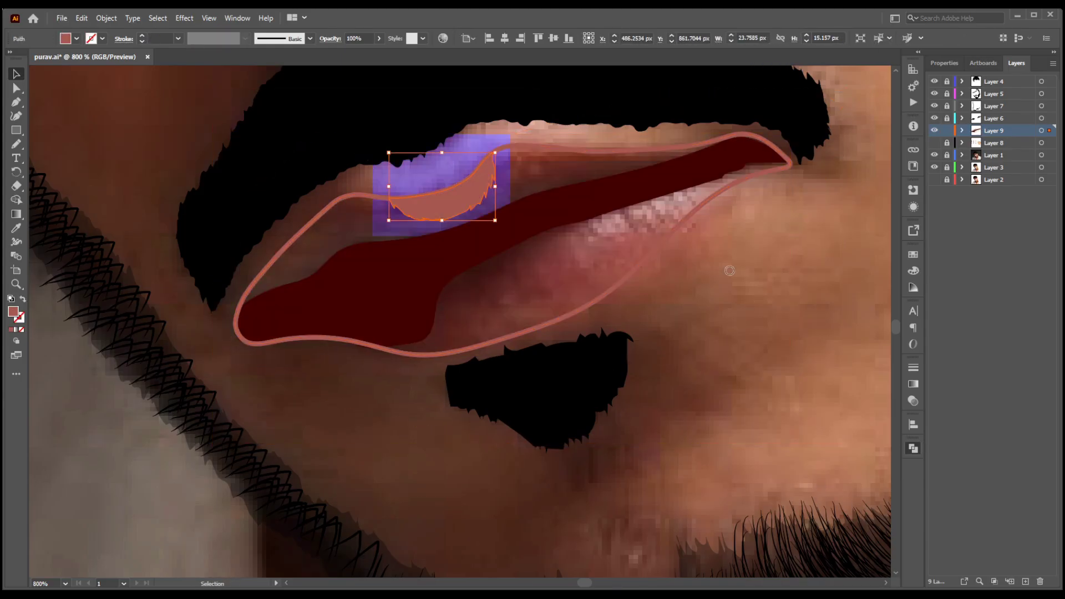
{"action": "left_click", "coordinate": [843, 204]}
Swap the lip outline's stroke colour to its fill and send the lip shape behind the mouth shadow.
{"action": "key", "text": "n"}
{"action": "scroll", "coordinate": [492, 208], "scroll_direction": "up", "scroll_amount": 2}
{"action": "key", "text": "v"}
{"action": "left_click", "coordinate": [143, 228]}
{"action": "key", "text": "shift+x"}
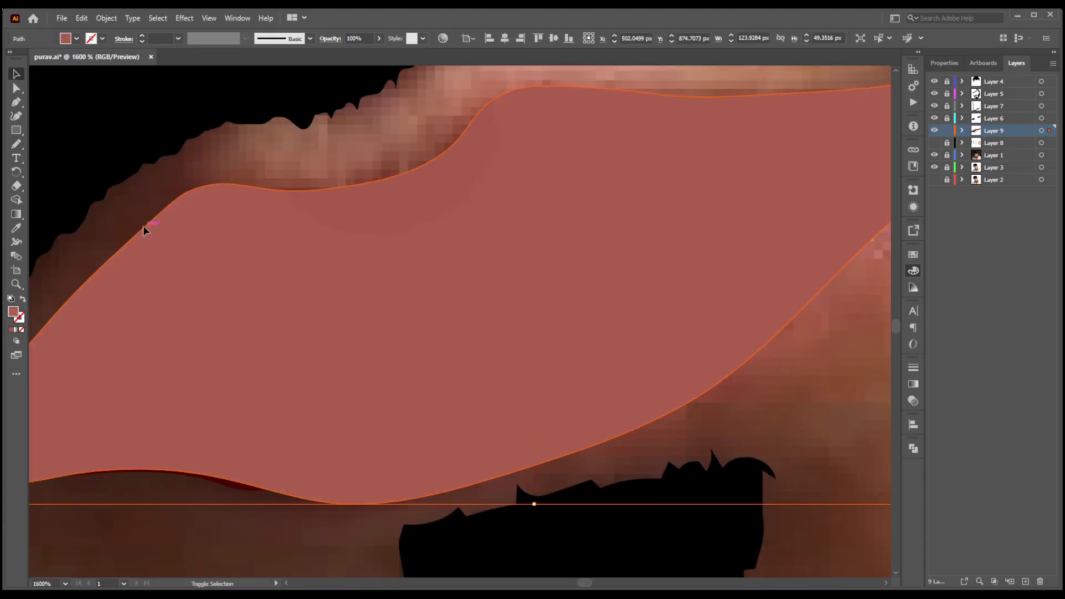
{"action": "key", "text": "ctrl+shift+bracketleft"}
{"action": "key", "text": "ctrl+shift+a"}
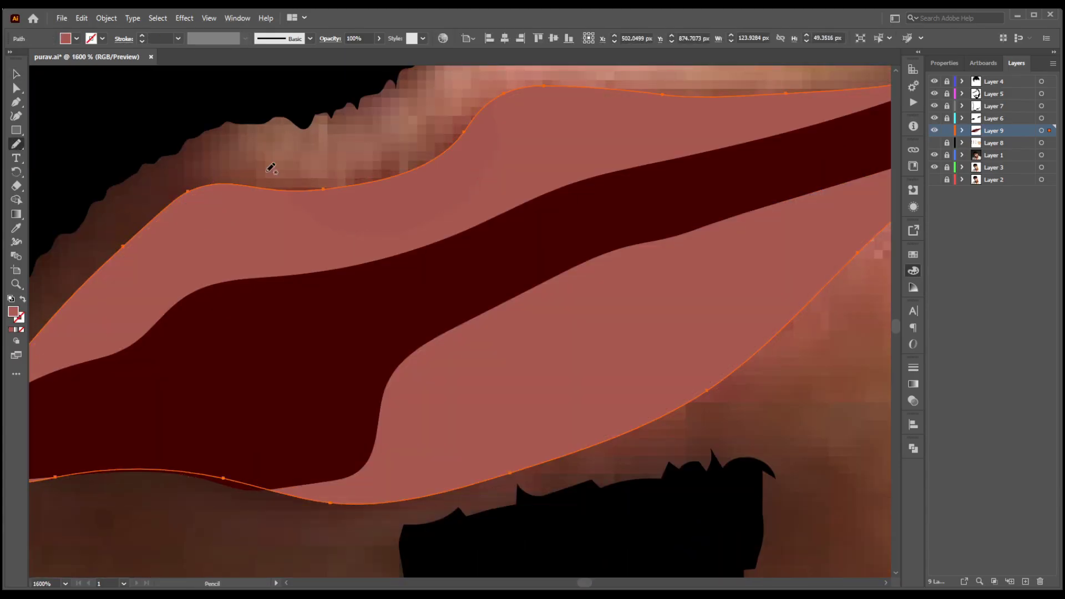
Sketch a larger jagged shading shape around the upper lip's central dip and trim it to a copy of the lip shape.
{"action": "key", "text": "n"}
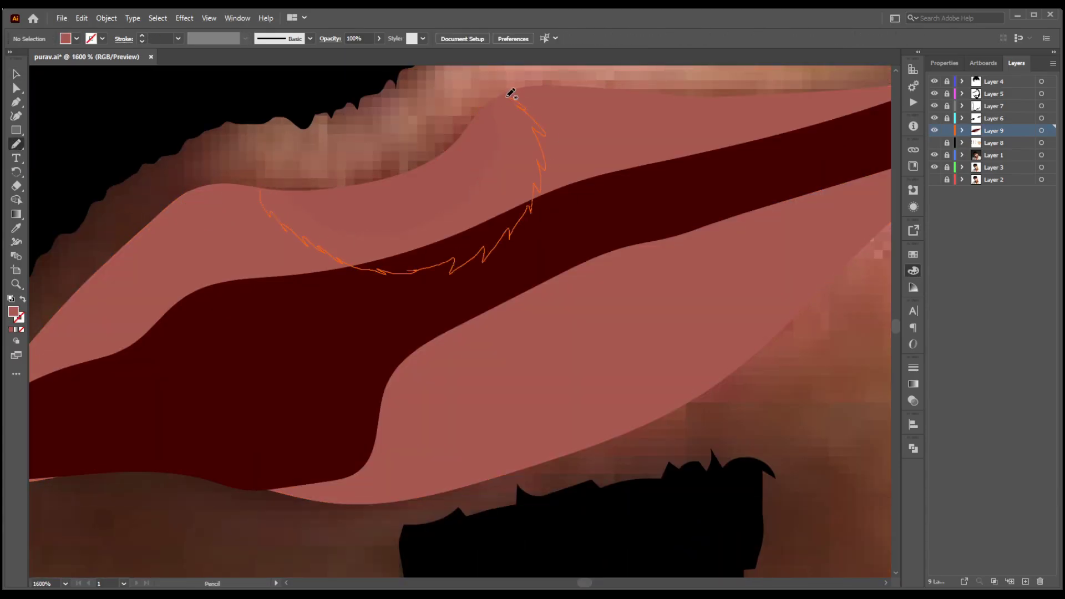
{"action": "scroll", "coordinate": [483, 111], "scroll_direction": "down", "scroll_amount": 3}
{"action": "mouse_move", "coordinate": [511, 92]}
{"action": "left_mouse_down"}
{"action": "mouse_move", "coordinate": [300, 303]}
{"action": "mouse_move", "coordinate": [401, 140]}
{"action": "left_mouse_up"}
{"action": "key", "text": "v"}
{"action": "left_click", "coordinate": [369, 168]}
{"action": "key", "text": "ctrl+f"}
{"action": "left_click", "coordinate": [397, 135], "text": "shift"}
{"action": "left_click", "coordinate": [913, 448]}
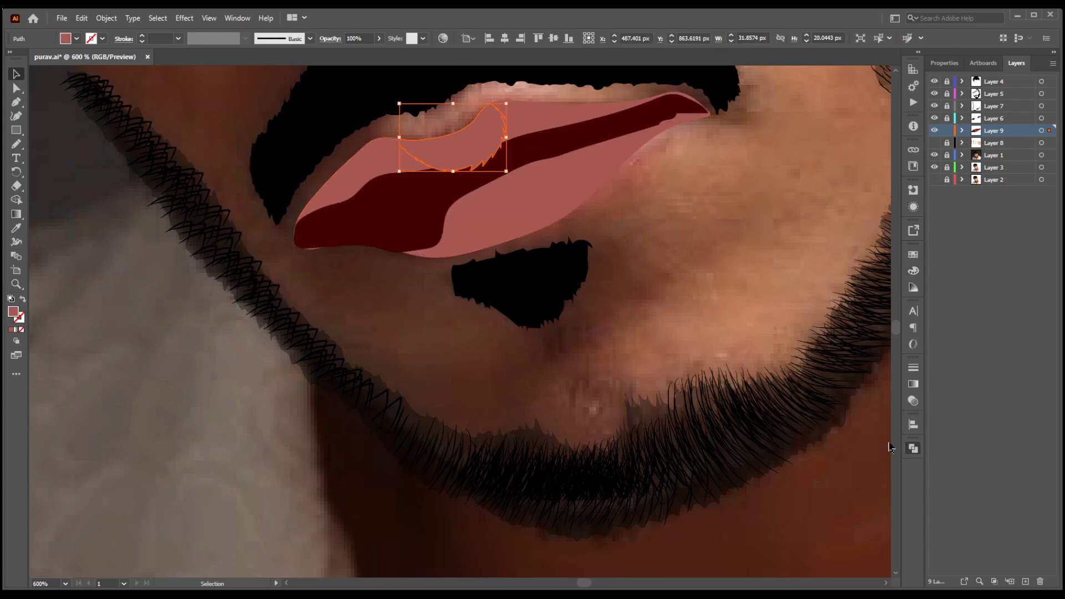
{"action": "key", "text": "a"}
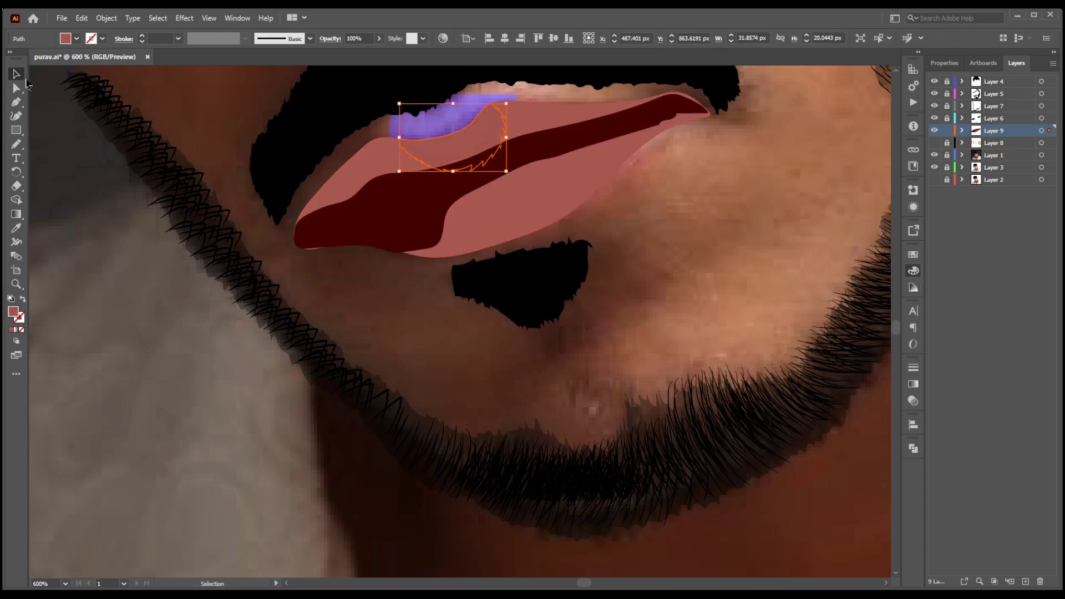
Try a tapered width profile with a 2 pt stroke on the lip outline.
{"action": "left_click", "coordinate": [361, 314]}
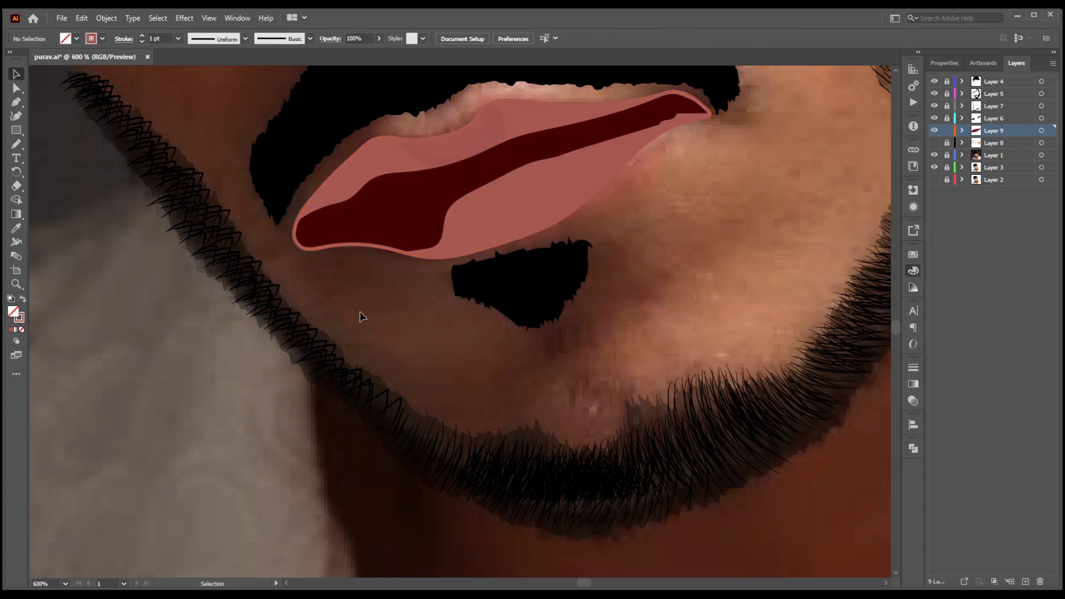
{"action": "left_click", "coordinate": [463, 260]}
{"action": "left_click", "coordinate": [872, 285]}
{"action": "left_click", "coordinate": [610, 176]}
{"action": "left_click", "coordinate": [244, 39]}
{"action": "left_click", "coordinate": [217, 69]}
{"action": "left_click", "coordinate": [141, 35]}
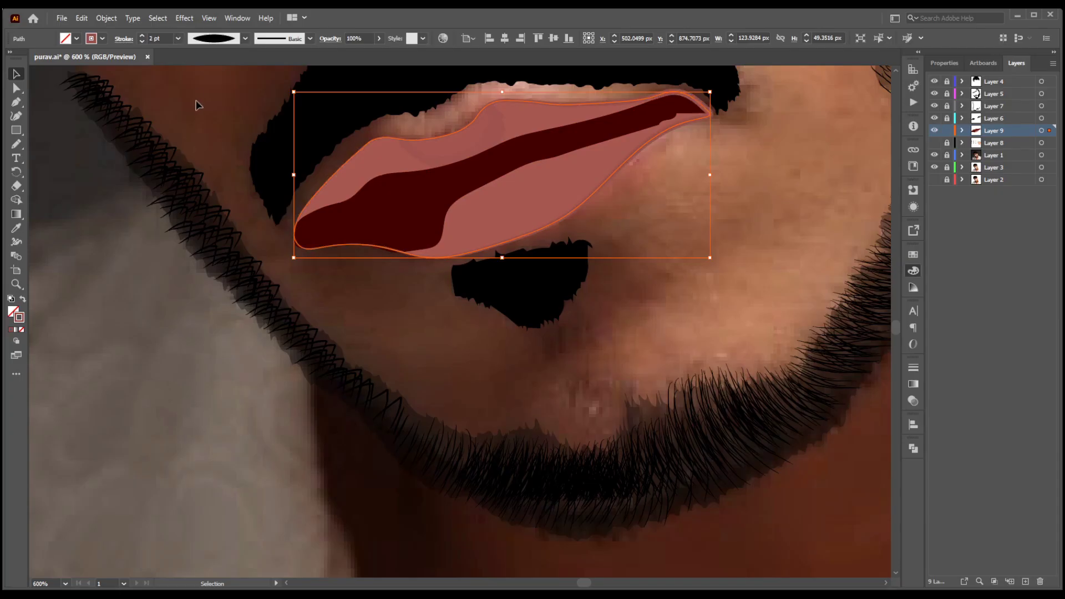
{"action": "left_click", "coordinate": [198, 105]}
{"action": "left_click", "coordinate": [516, 100]}
{"action": "left_click", "coordinate": [211, 123]}
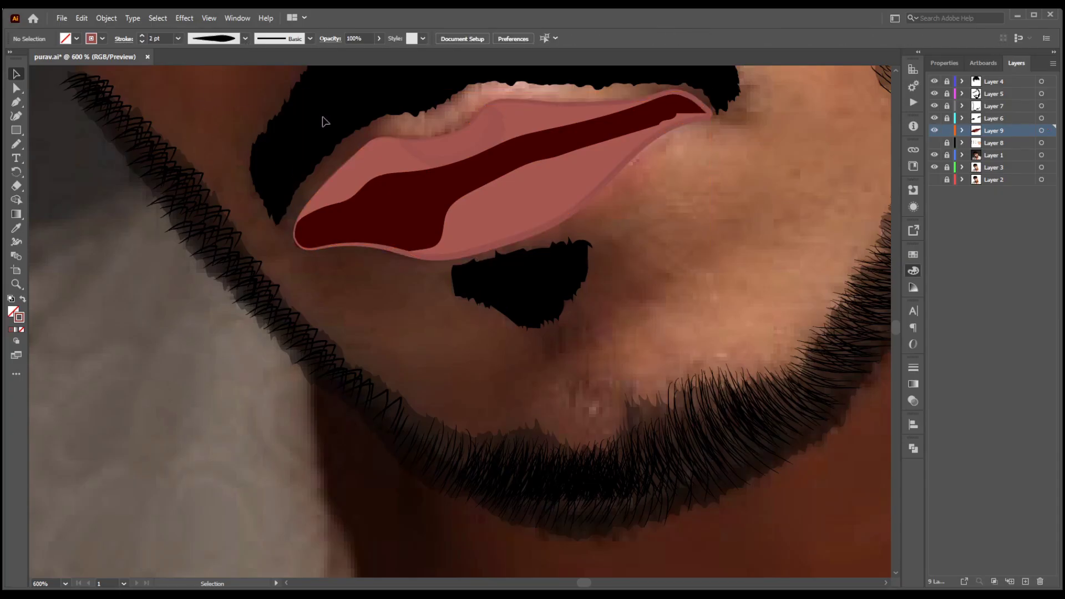
Undo the lip outline's 2 pt weight and tapered profile, back to a uniform 1 pt stroke.
{"action": "key", "text": "ctrl+z"}
{"action": "key", "text": "ctrl+z"}
{"action": "left_click", "coordinate": [188, 94]}
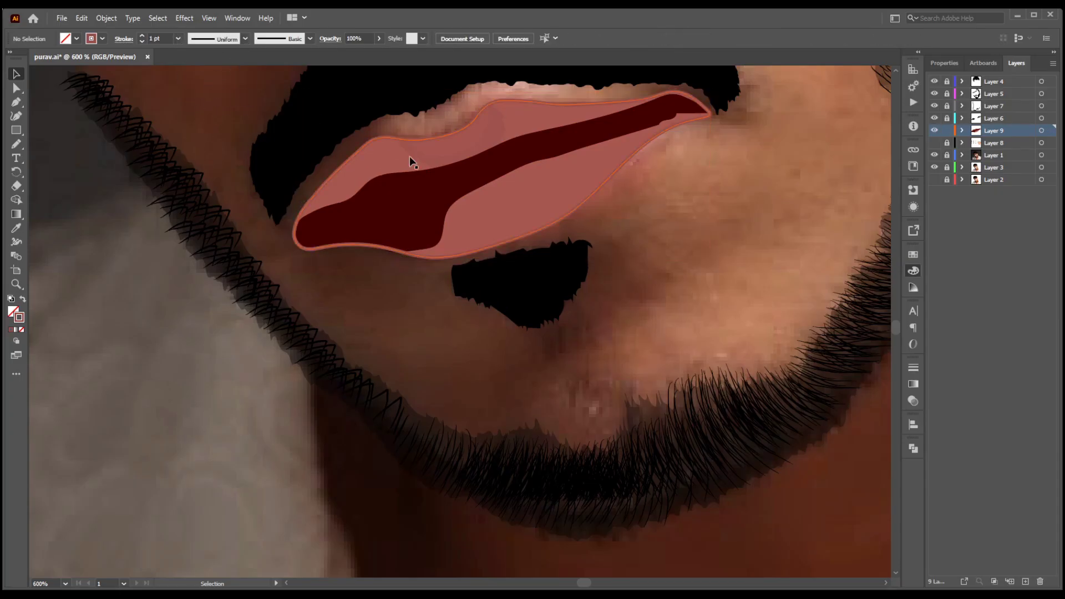
Sketch a bigger jagged shading shape spanning both upper lip peaks and trim it to a copy of the lip shape with a reddish fill.
{"action": "key", "text": "ctrl+plus"}
{"action": "key", "text": "ctrl+plus"}
{"action": "key", "text": "n"}
{"action": "key", "text": "ctrl+z"}
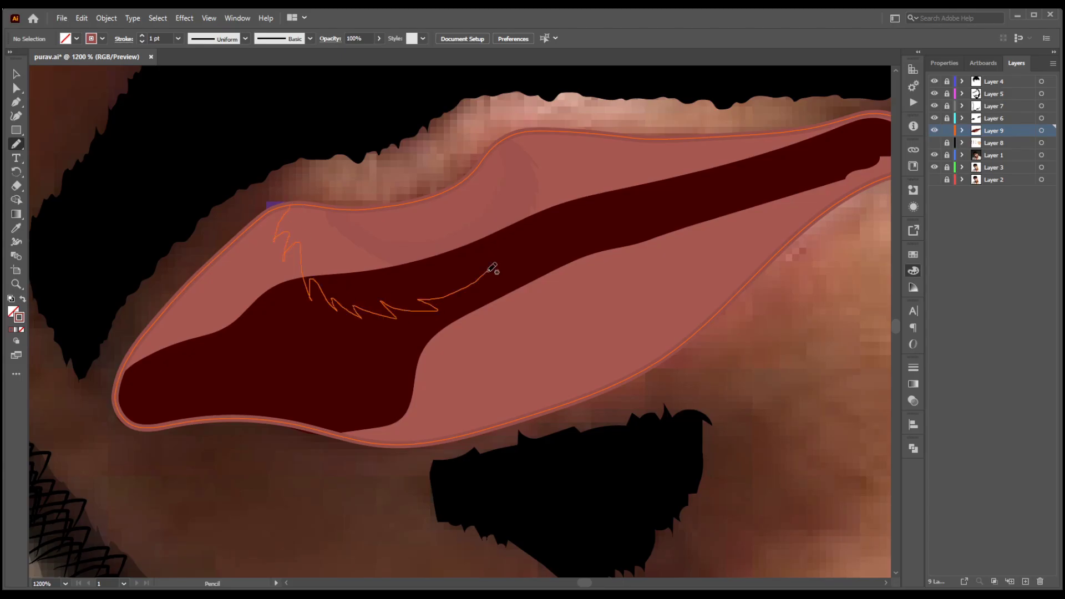
{"action": "left_click_drag", "start_coordinate": [549, 130], "coordinate": [290, 205]}
{"action": "key", "text": "v"}
{"action": "left_click", "coordinate": [223, 268]}
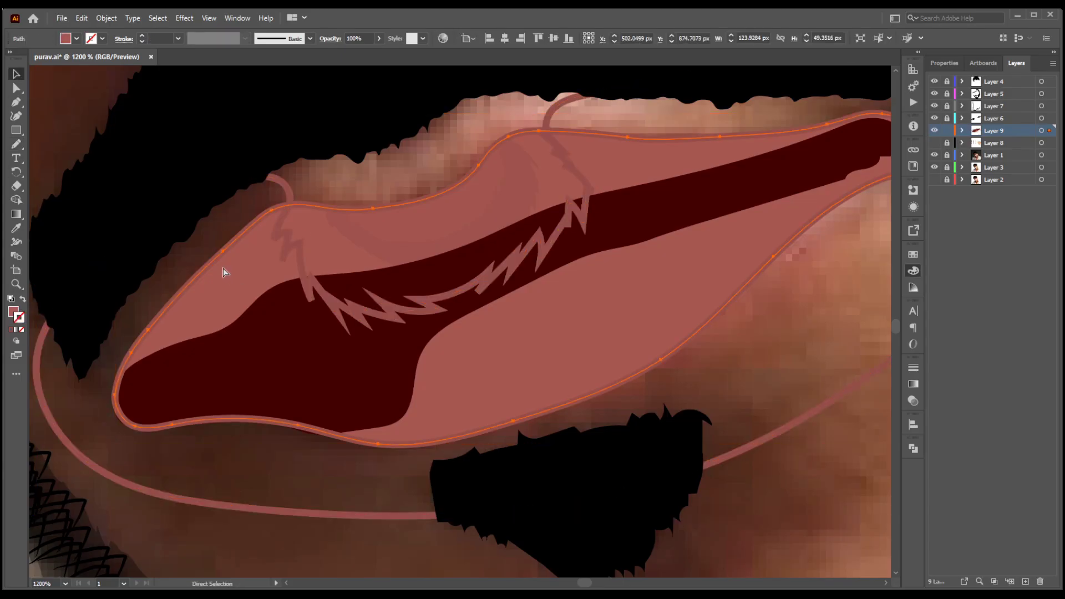
{"action": "key", "text": "ctrl+shift+]"}
{"action": "left_click", "coordinate": [794, 423], "text": "shift"}
{"action": "left_click", "coordinate": [916, 449]}
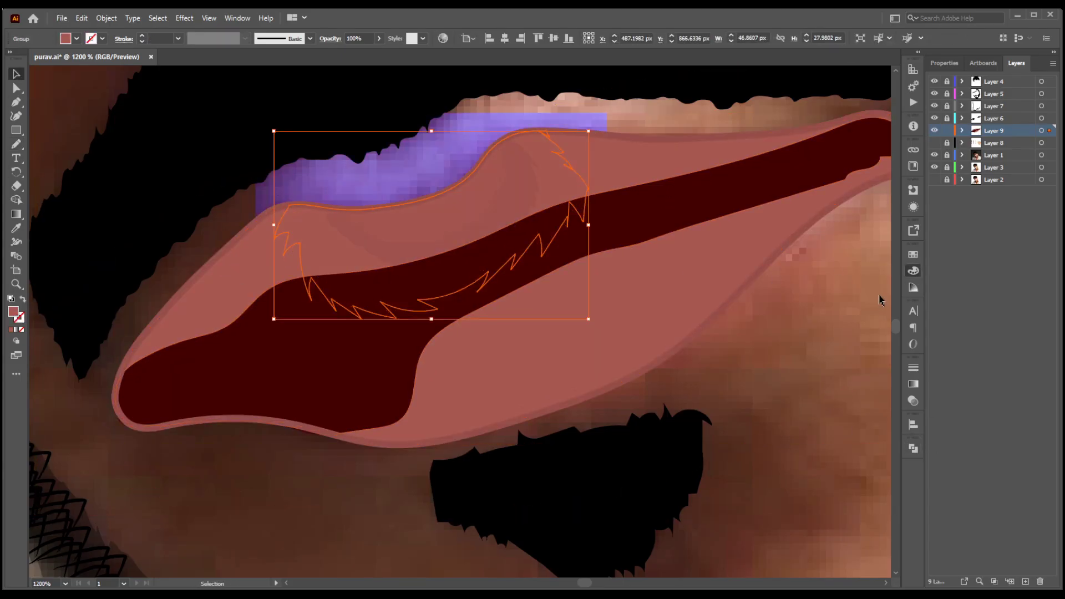
{"action": "left_click", "coordinate": [67, 99]}
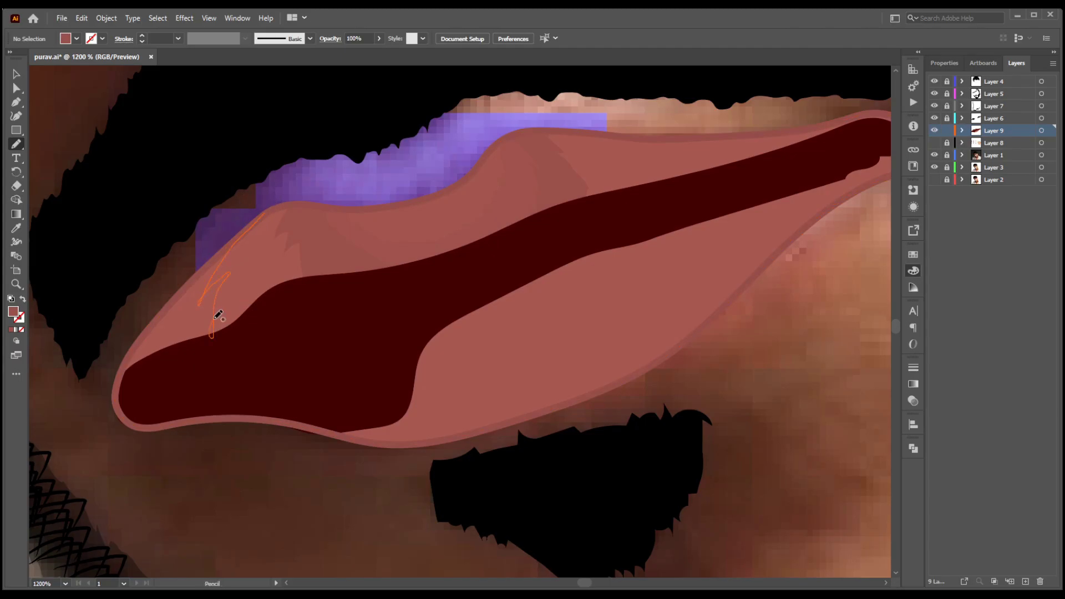
Sketch two progressively wider jagged shading shapes reaching towards the mouth corners and trim each to the lip shape.
{"action": "key", "text": "ctrl+z"}
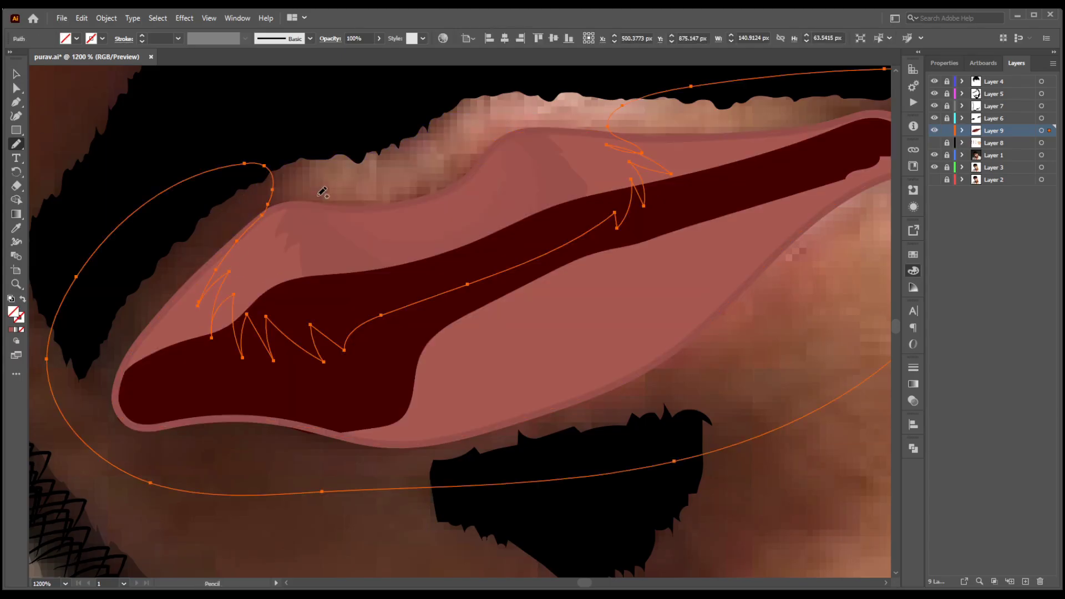
{"action": "key", "text": "ctrl+z"}
{"action": "key", "text": "ctrl+z"}
{"action": "key", "text": "ctrl+shift+z"}
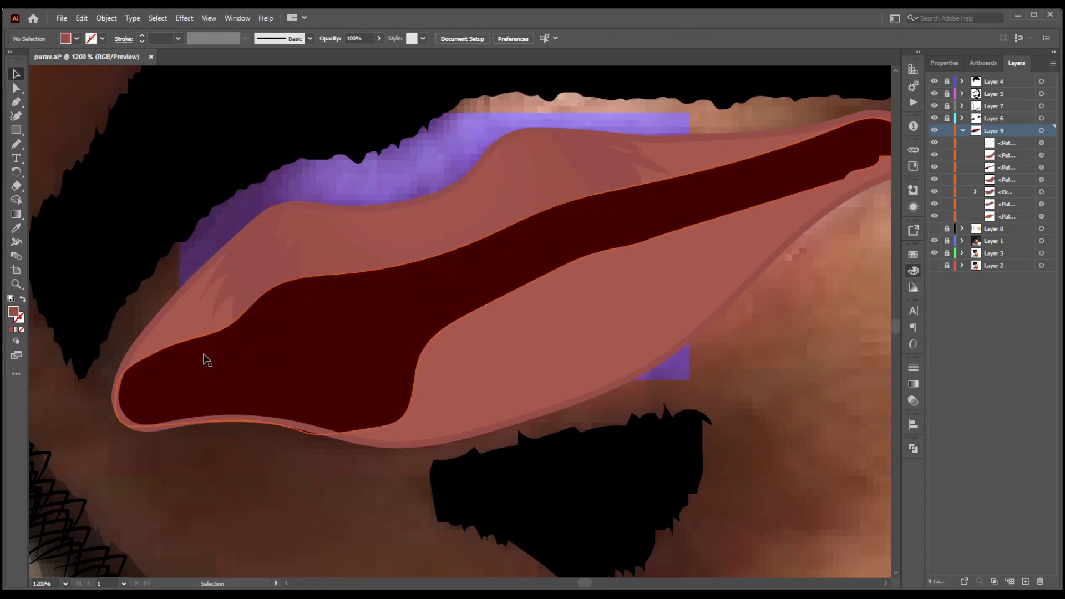
{"action": "key", "text": "n"}
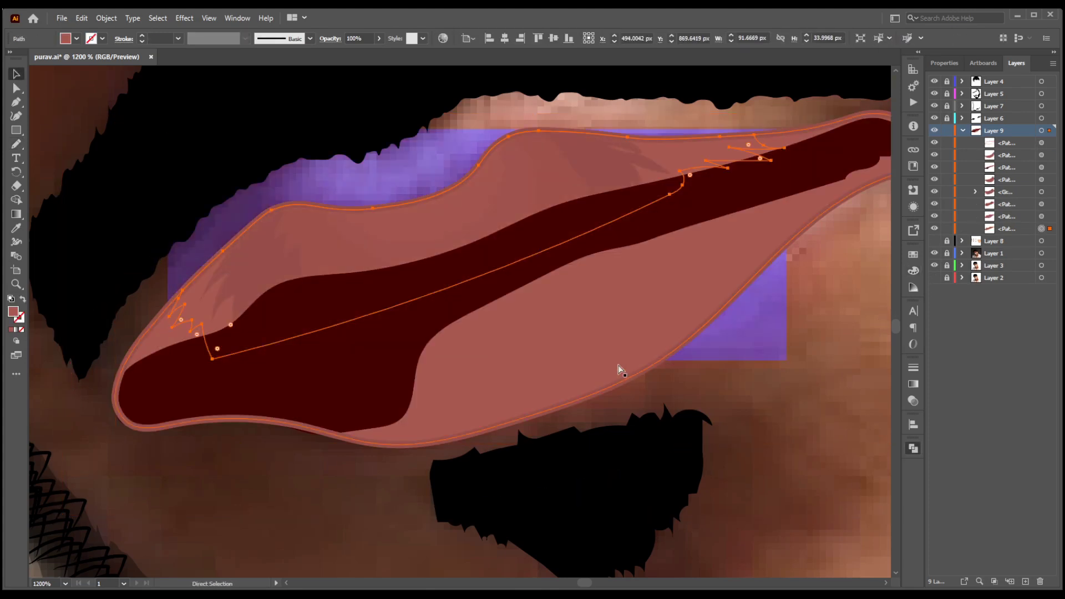
{"action": "key", "text": "v"}
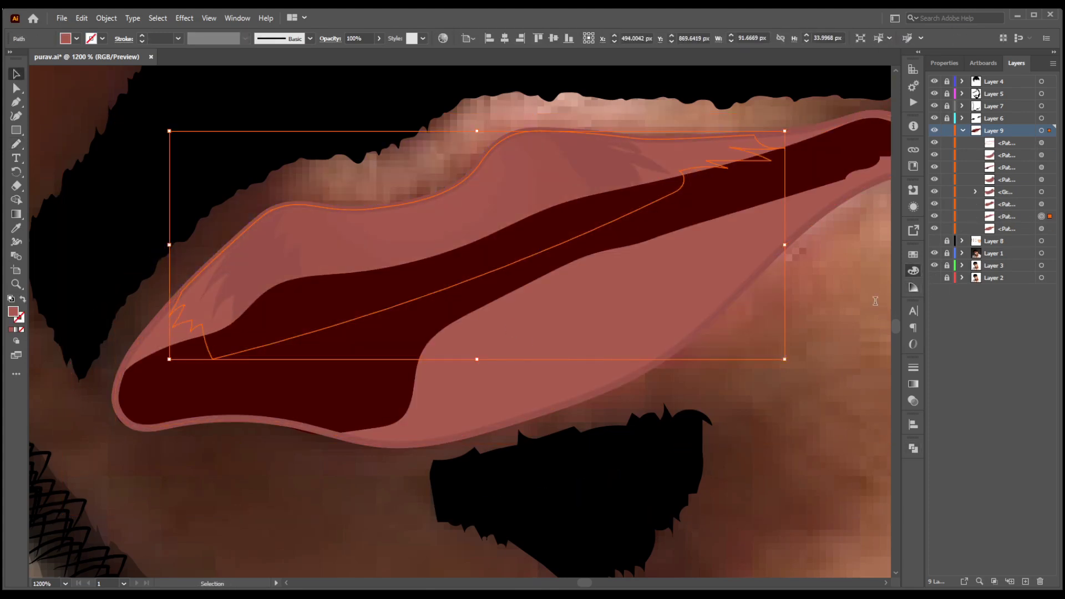
Adjust the reddish fill colours of the upper lip shading shapes and the lip base shape.
{"action": "left_click", "coordinate": [601, 332]}
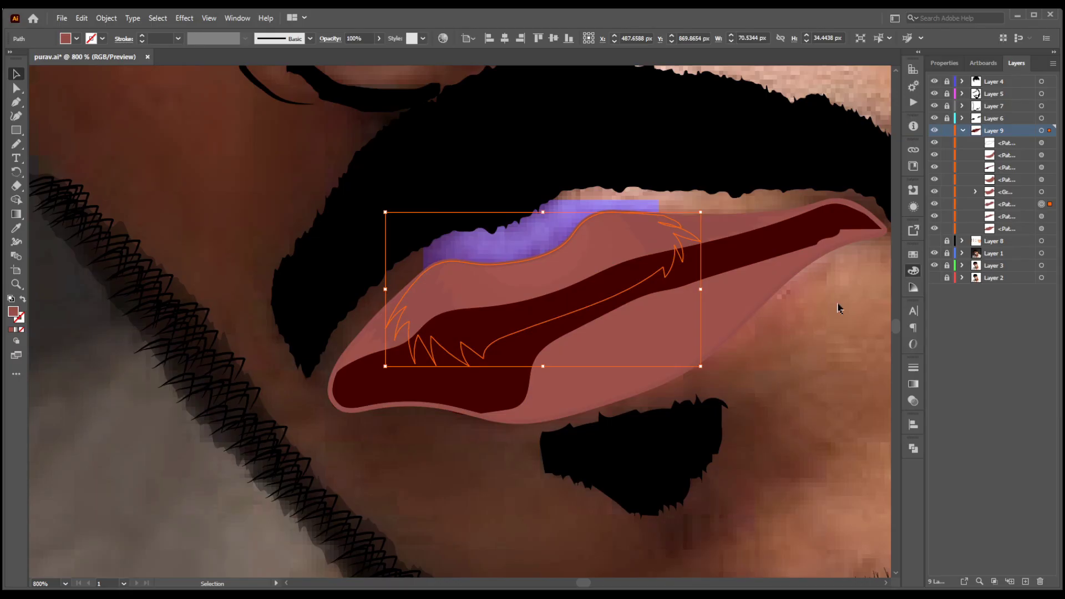
{"action": "left_click", "coordinate": [548, 317]}
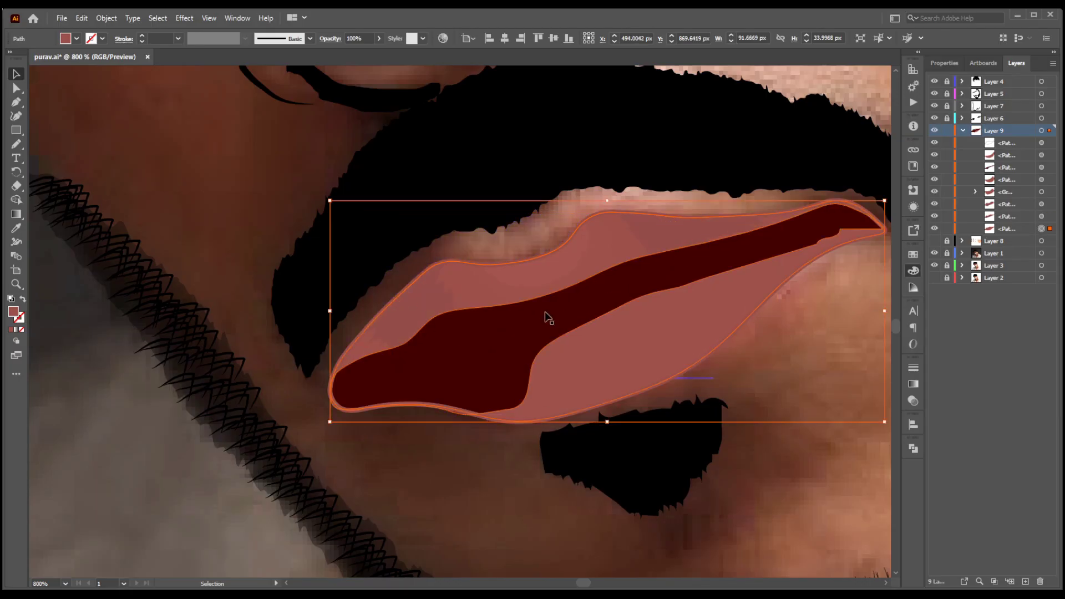
{"action": "left_click", "coordinate": [777, 375]}
{"action": "scroll", "coordinate": [449, 361], "scroll_direction": "down", "scroll_amount": 4}
{"action": "scroll", "coordinate": [522, 349], "scroll_direction": "up", "scroll_amount": 3}
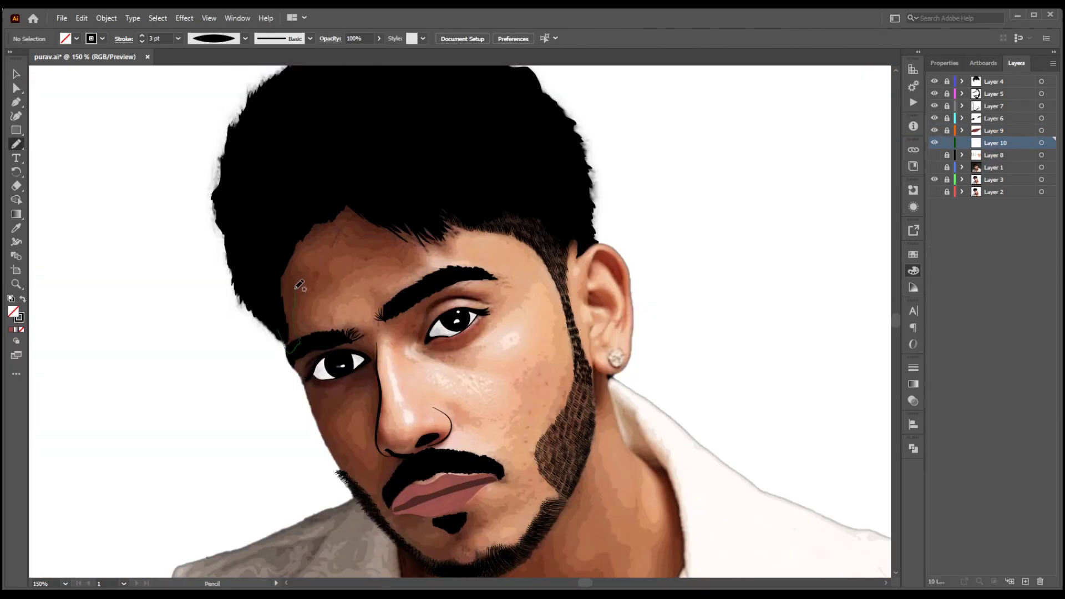
Sketch a closed shadow shape, about 198 × 219 px, along the forehead hairline on Layer 10 and fill it with sampled dark brown.
{"action": "mouse_move", "coordinate": [411, 236]}
{"action": "left_mouse_down"}
{"action": "mouse_move", "coordinate": [278, 203]}
{"action": "mouse_move", "coordinate": [285, 346]}
{"action": "left_mouse_up"}
{"action": "key", "text": "i"}
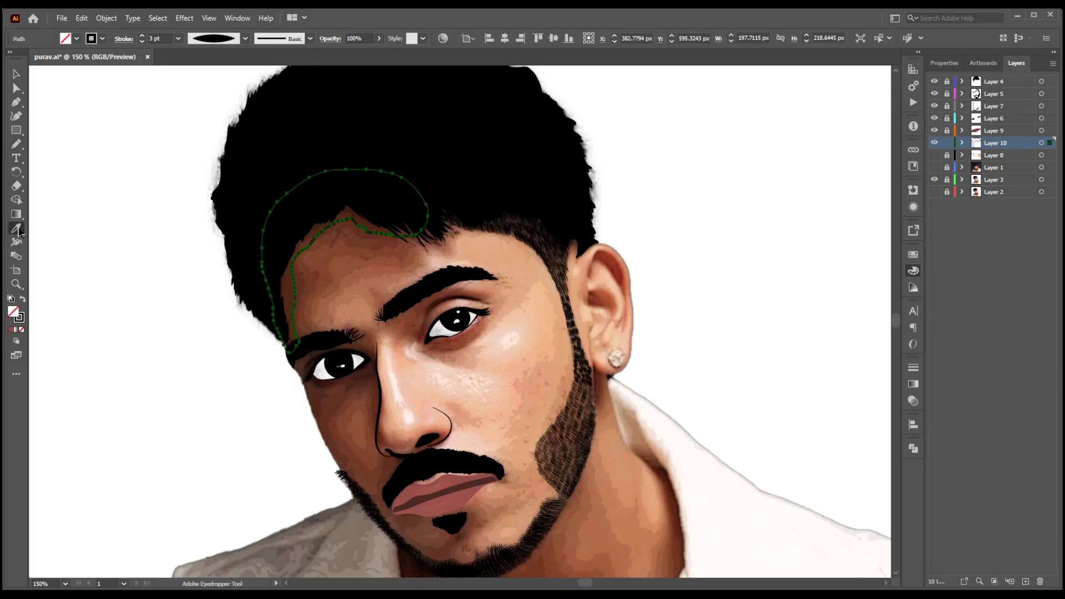
{"action": "left_click", "coordinate": [286, 283]}
{"action": "left_click", "coordinate": [935, 156]}
{"action": "left_click", "coordinate": [935, 157]}
{"action": "key", "text": "n"}
{"action": "key", "text": "ctrl+shift+a"}
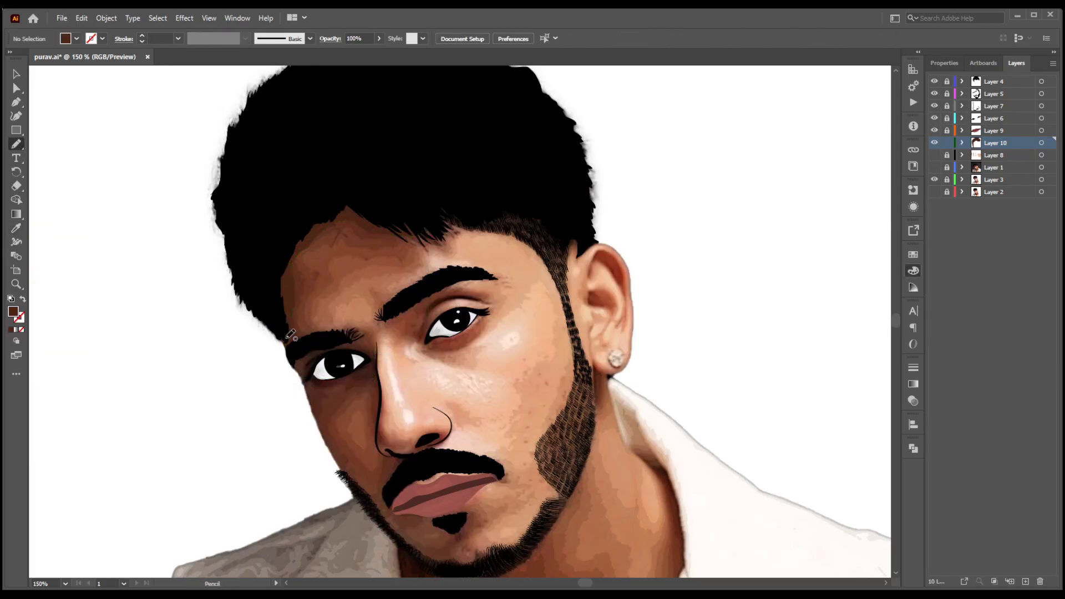
Sketch a second, slightly lower forehead shadow shape, fill it with a brown sampled from the photo and send it backward.
{"action": "mouse_move", "coordinate": [338, 231]}
{"action": "left_mouse_down"}
{"action": "mouse_move", "coordinate": [268, 252]}
{"action": "mouse_move", "coordinate": [285, 340]}
{"action": "left_mouse_up"}
{"action": "key", "text": "i"}
{"action": "left_click", "coordinate": [298, 282]}
{"action": "key", "text": "ctrl+["}
{"action": "left_click", "coordinate": [198, 243], "text": "ctrl"}
{"action": "scroll", "coordinate": [408, 301], "scroll_direction": "up", "scroll_amount": 1}
{"action": "key", "text": "n"}
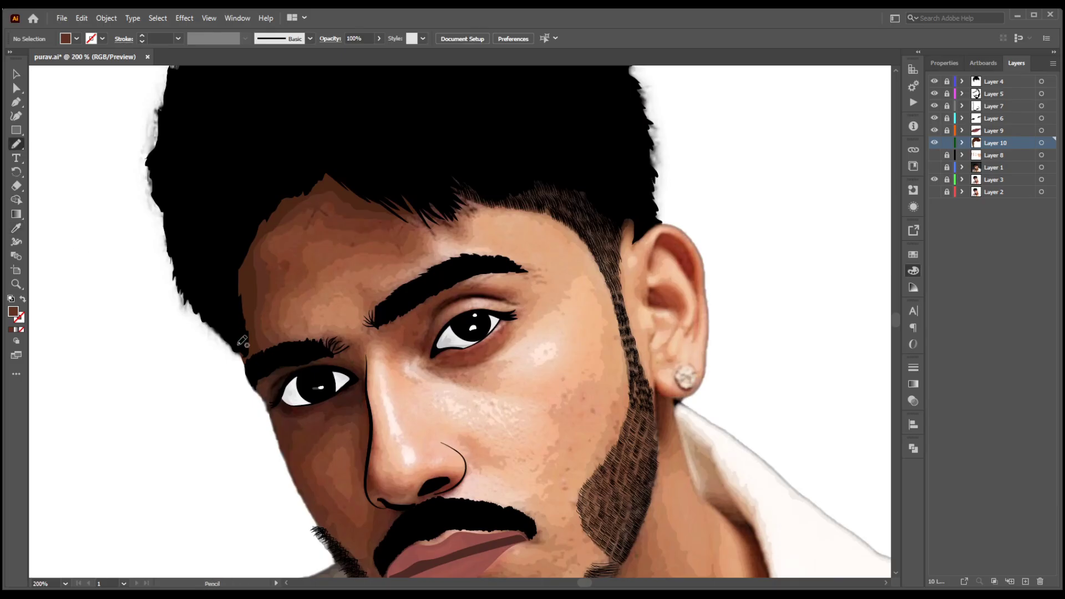
Sketch a third forehead shape, about 190 × 196 px, following the next tone edge, fill it with sampled reddish brown and send it backward.
{"action": "left_click_drag", "start_coordinate": [403, 169], "coordinate": [242, 355]}
{"action": "left_click", "coordinate": [16, 228]}
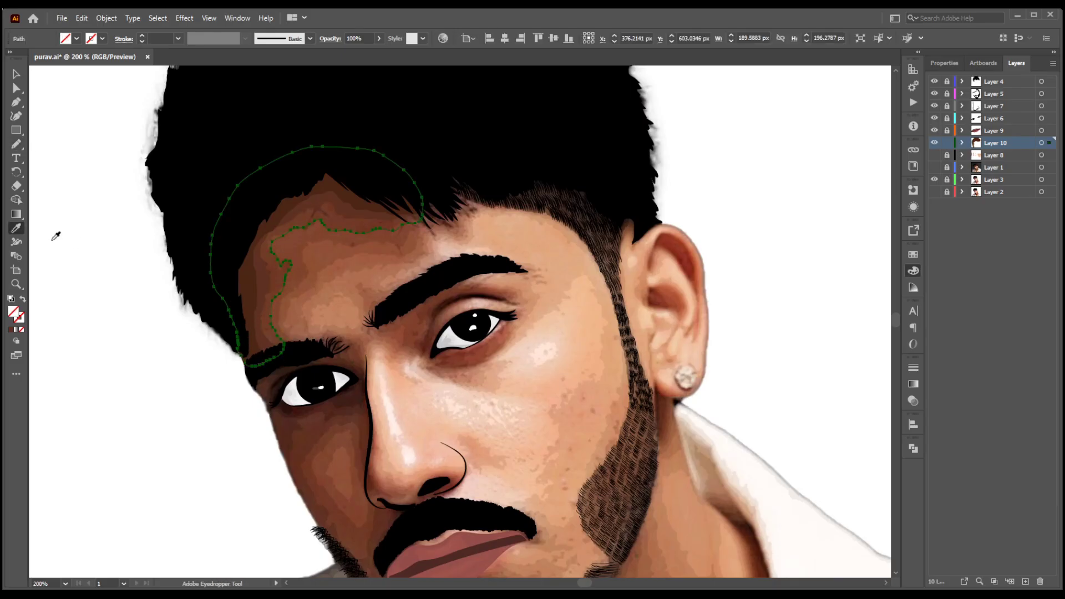
{"action": "left_click", "coordinate": [265, 280]}
{"action": "key", "text": "ctrl+["}
{"action": "left_click", "coordinate": [16, 144]}
{"action": "key", "text": "ctrl+shift+a"}
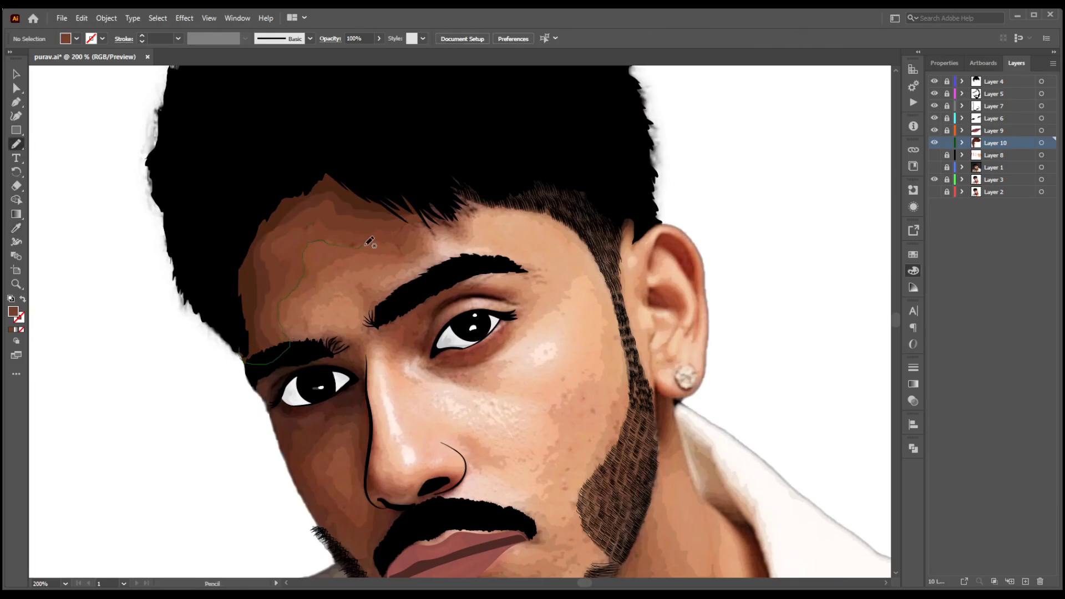
Sketch a fourth forehead shape further in from the hairline, fill it with the photo's brown tone and send it backward.
{"action": "left_click_drag", "start_coordinate": [366, 245], "coordinate": [239, 350]}
{"action": "key", "text": "i"}
{"action": "left_click", "coordinate": [335, 235]}
{"action": "key", "text": "ctrl+["}
{"action": "left_click", "coordinate": [201, 224], "text": "ctrl"}
{"action": "key", "text": "n"}
Sketch a fifth forehead shape filled with sampled brown behind the others, plus a wide one from the darker eyebrow to the opposite temple.
{"action": "left_click_drag", "start_coordinate": [391, 254], "coordinate": [215, 272]}
{"action": "left_click_drag", "start_coordinate": [308, 347], "coordinate": [304, 338]}
{"action": "key", "text": "i"}
{"action": "left_click", "coordinate": [327, 272]}
{"action": "key", "text": "ctrl+["}
{"action": "left_click", "coordinate": [14, 143]}
{"action": "key", "text": "ctrl+shift+a"}
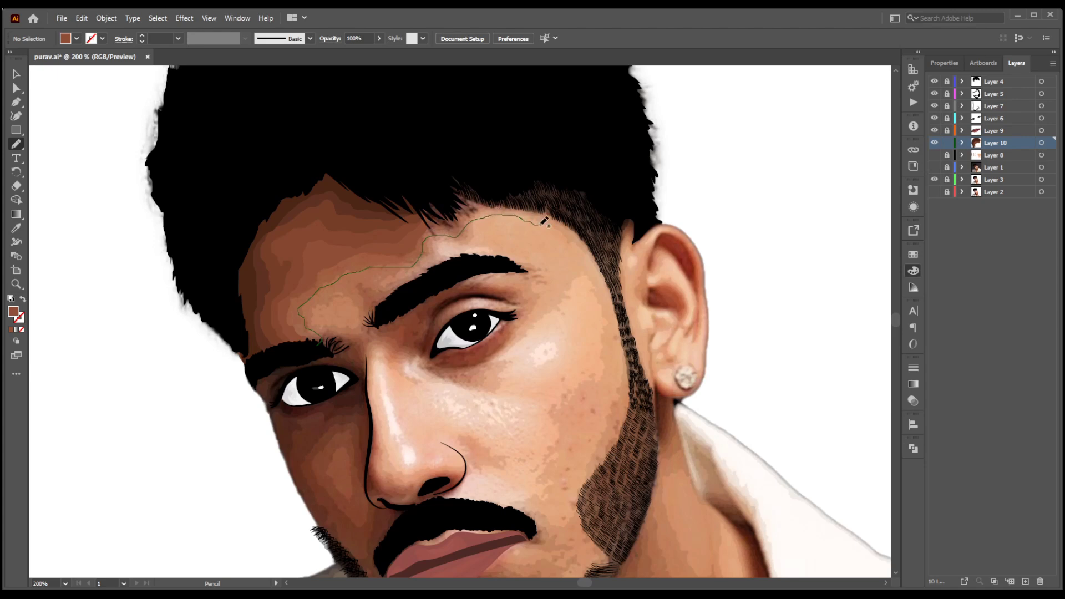
{"action": "mouse_move", "coordinate": [544, 221]}
{"action": "left_mouse_down"}
{"action": "mouse_move", "coordinate": [281, 138]}
{"action": "mouse_move", "coordinate": [242, 359]}
{"action": "left_mouse_up"}
{"action": "key", "text": "i"}
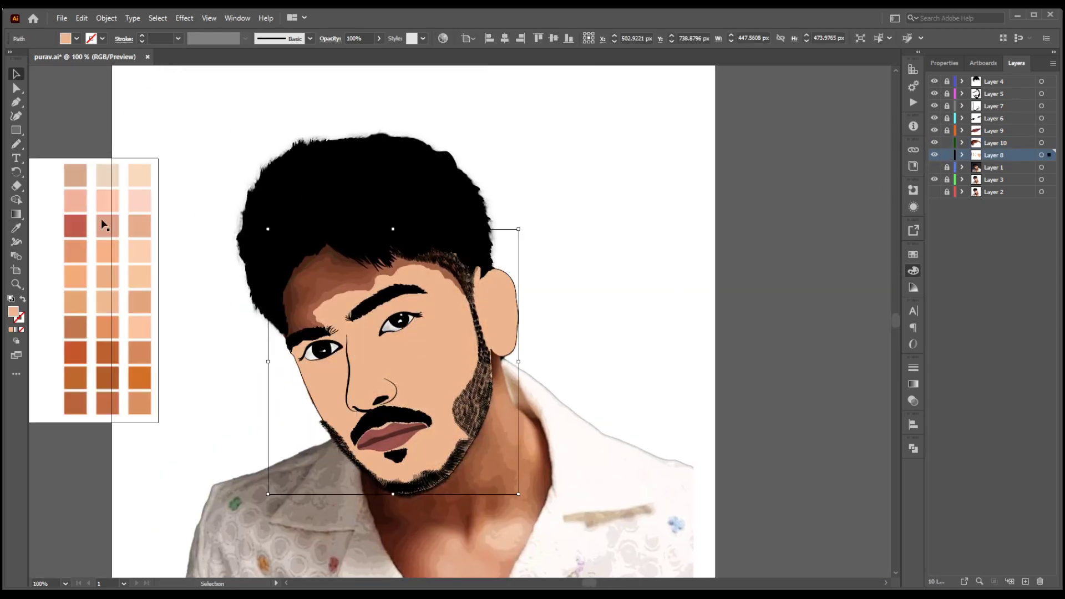
Try several swatches from the skin palette on the face base shape and settle on a tan tone.
{"action": "key", "text": "i"}
{"action": "left_click", "coordinate": [76, 226]}
{"action": "left_click", "coordinate": [110, 203]}
{"action": "left_click", "coordinate": [140, 252]}
{"action": "left_click", "coordinate": [144, 300]}
{"action": "key", "text": "v"}
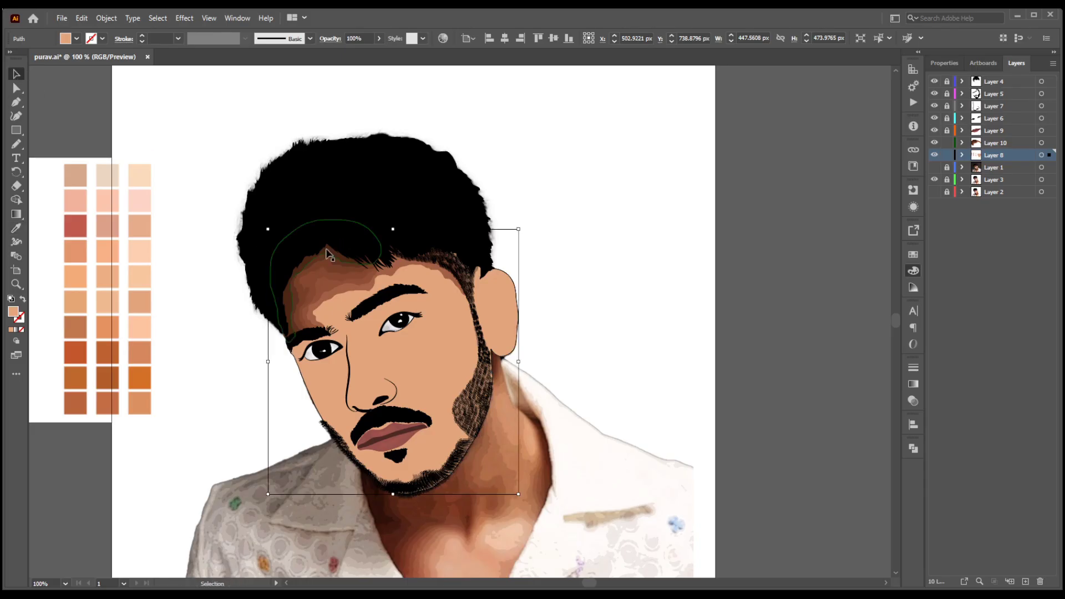
Recolour the two forehead shapes nearest the hairline, using the face's tan tone as the basis for the second.
{"action": "left_click", "coordinate": [330, 256]}
{"action": "key", "text": "i"}
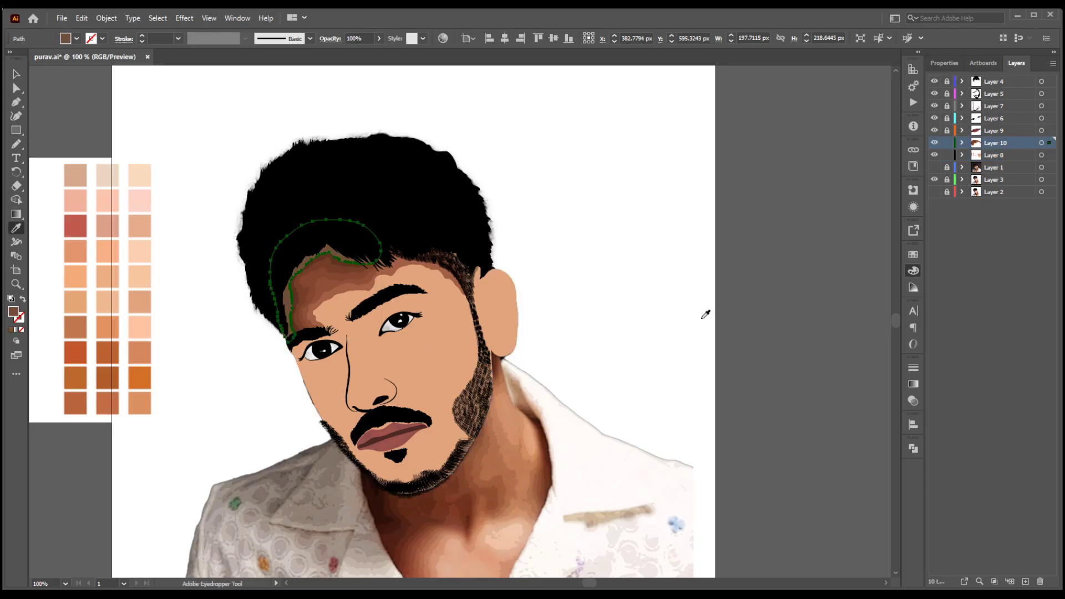
{"action": "key", "text": "v"}
{"action": "left_click", "coordinate": [298, 298]}
{"action": "left_click", "coordinate": [590, 315]}
{"action": "left_click", "coordinate": [297, 289]}
{"action": "key", "text": "i"}
{"action": "left_click", "coordinate": [459, 351]}
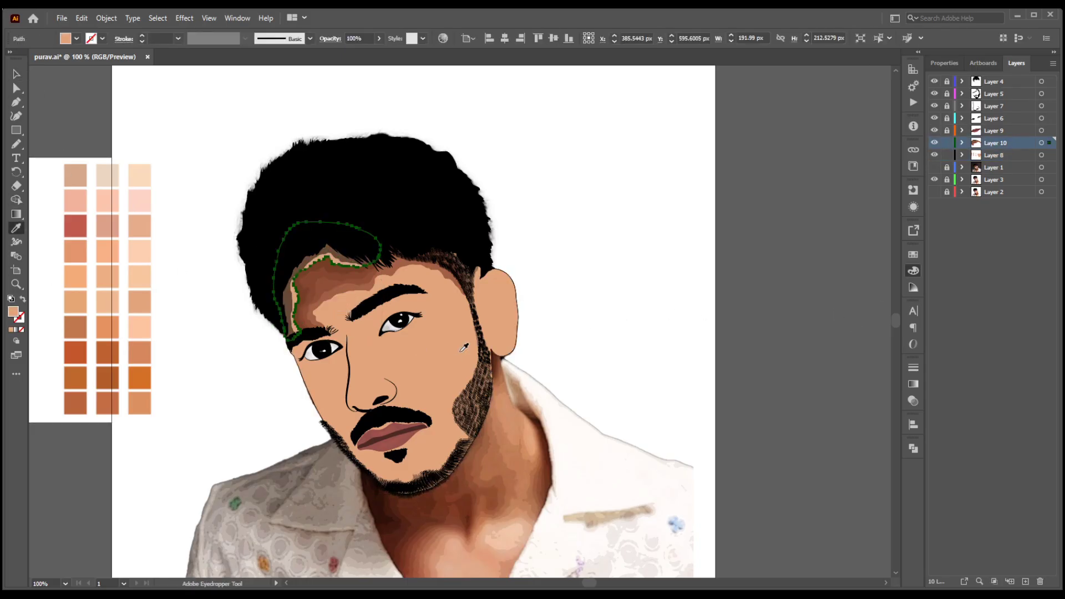
Refill the third, fourth and fifth forehead shapes with the sampled face tone and darken them to browns.
{"action": "key", "text": "v"}
{"action": "left_click", "coordinate": [302, 298]}
{"action": "key", "text": "i"}
{"action": "left_click", "coordinate": [460, 351]}
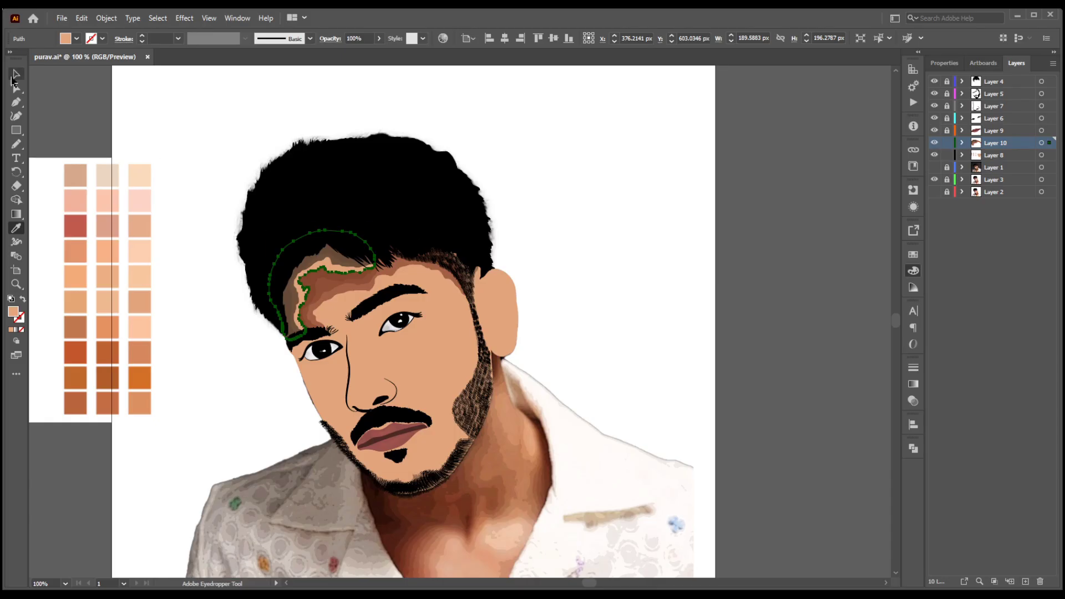
{"action": "left_click", "coordinate": [13, 76]}
{"action": "left_click", "coordinate": [311, 294]}
{"action": "left_click", "coordinate": [16, 228]}
{"action": "left_click", "coordinate": [460, 351]}
{"action": "left_click", "coordinate": [14, 75]}
{"action": "left_click", "coordinate": [345, 282]}
{"action": "left_click", "coordinate": [16, 228]}
{"action": "left_click", "coordinate": [460, 351]}
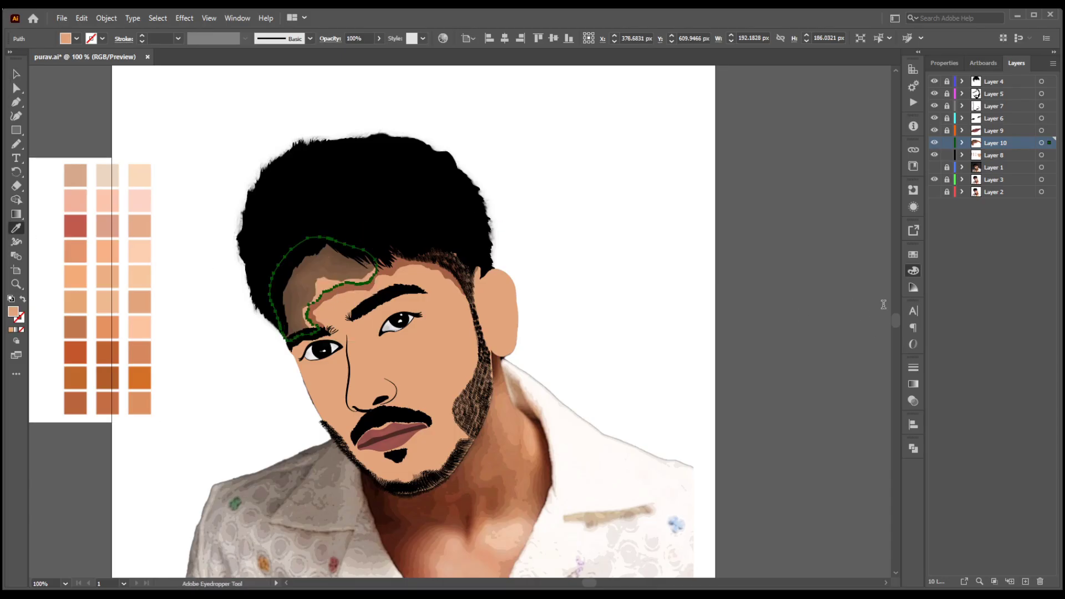
Sample the face tone onto the wide forehead shape reaching the temple, then remove that shape.
{"action": "left_click", "coordinate": [14, 76]}
{"action": "left_click", "coordinate": [400, 264]}
{"action": "left_click", "coordinate": [16, 228]}
{"action": "left_click", "coordinate": [460, 351]}
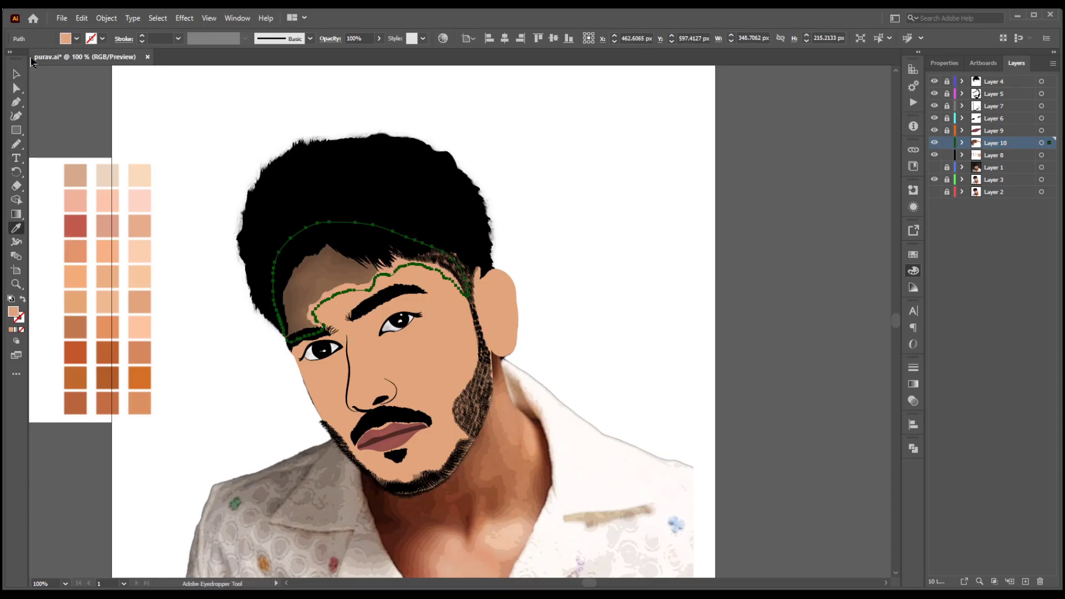
{"action": "key", "text": "ctrl+z"}
Lighten the remaining forehead shapes one by one into graded tan browns, darkest at the hairline.
{"action": "key", "text": "v"}
{"action": "left_click", "coordinate": [346, 281]}
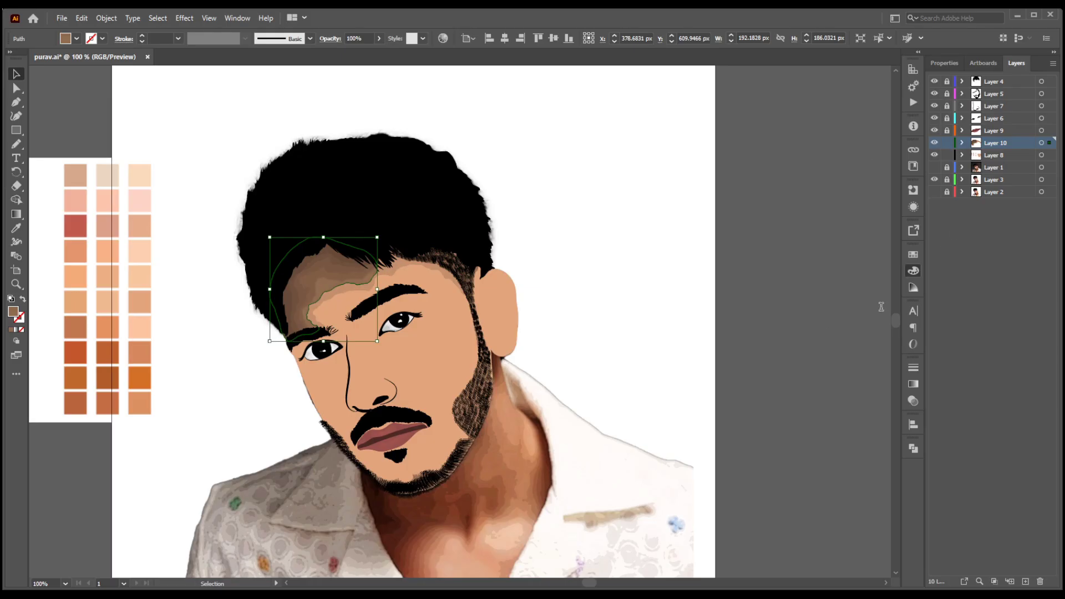
{"action": "left_click", "coordinate": [331, 302]}
{"action": "left_click", "coordinate": [329, 295]}
{"action": "left_click", "coordinate": [324, 285]}
{"action": "left_click_drag", "start_coordinate": [877, 303], "coordinate": [928, 291]}
{"action": "left_click", "coordinate": [322, 278]}
{"action": "left_click", "coordinate": [319, 270]}
{"action": "left_click", "coordinate": [317, 258]}
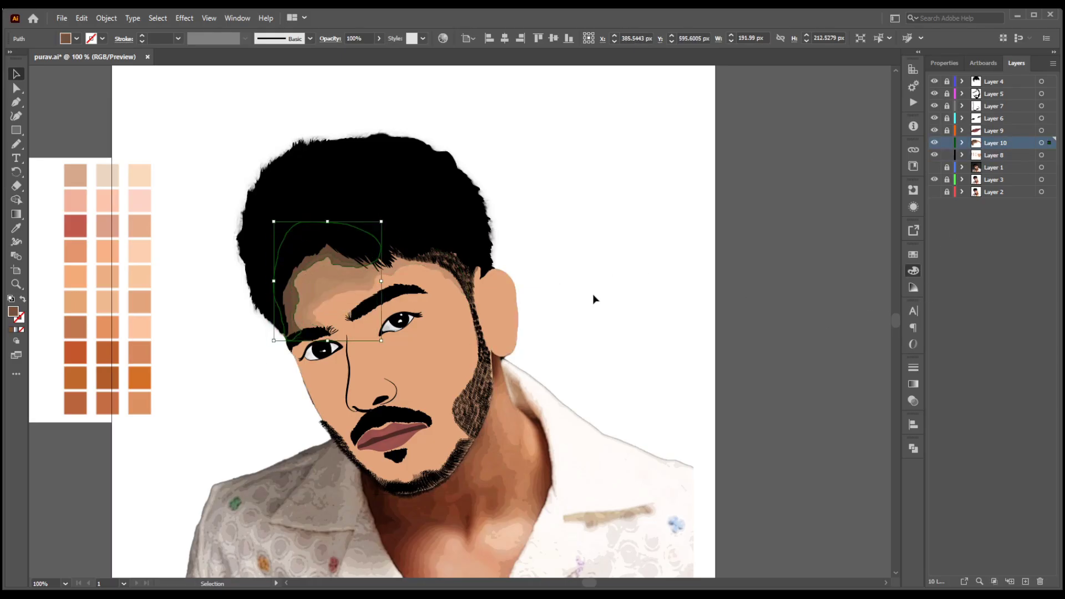
{"action": "left_click", "coordinate": [967, 305]}
{"action": "left_click", "coordinate": [326, 251]}
{"action": "left_click_drag", "start_coordinate": [855, 309], "coordinate": [915, 303]}
{"action": "left_click", "coordinate": [618, 278]}
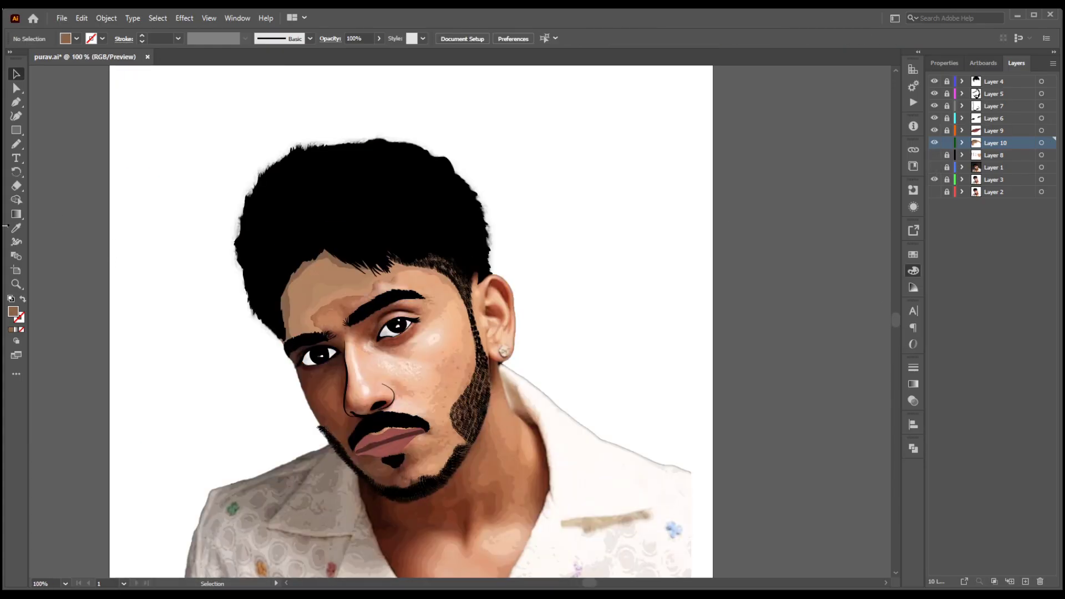
Sketch a closed cheek shape, about 179 × 213 px, from the inner eye corner along the nose to the moustache and up beside the eye.
{"action": "key", "text": "n"}
{"action": "scroll", "coordinate": [380, 363], "scroll_direction": "up", "scroll_amount": 1}
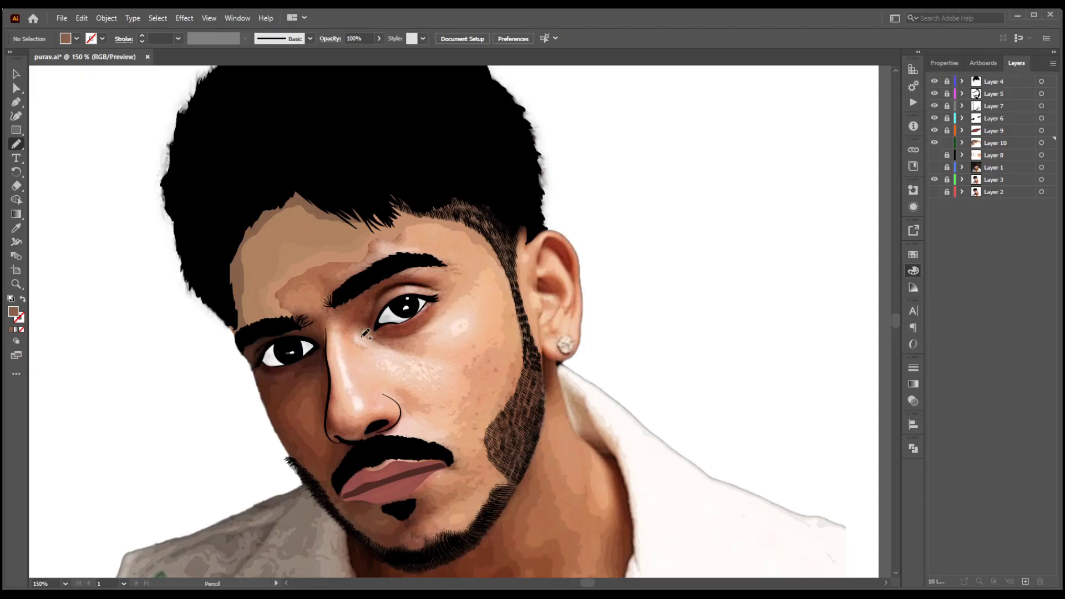
{"action": "scroll", "coordinate": [375, 365], "scroll_direction": "up", "scroll_amount": 3}
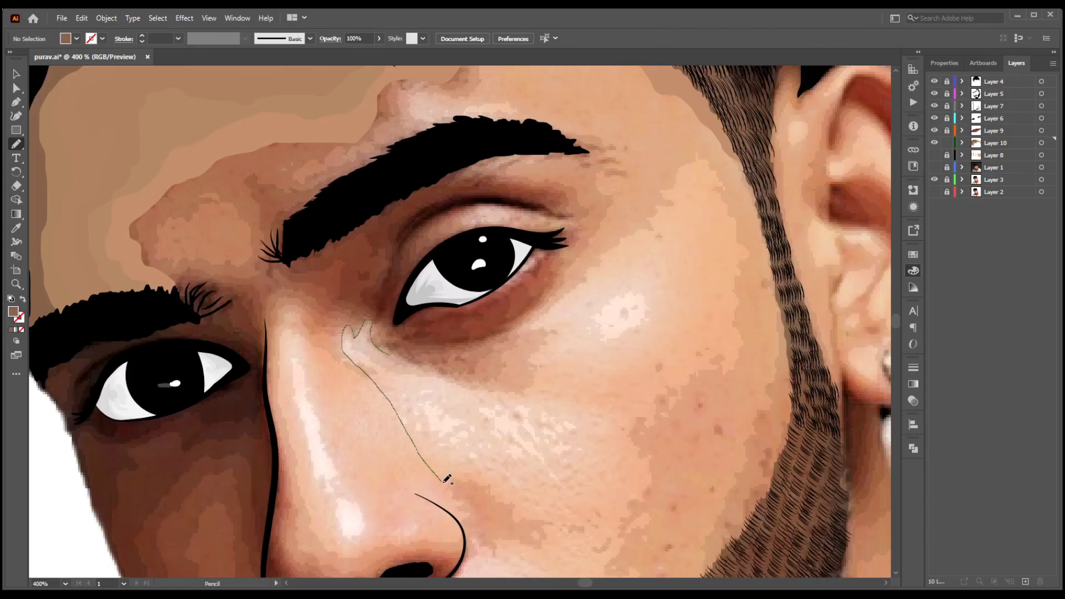
{"action": "left_click_drag", "start_coordinate": [448, 479], "coordinate": [516, 533]}
{"action": "scroll", "coordinate": [508, 427], "scroll_direction": "down", "scroll_amount": 3}
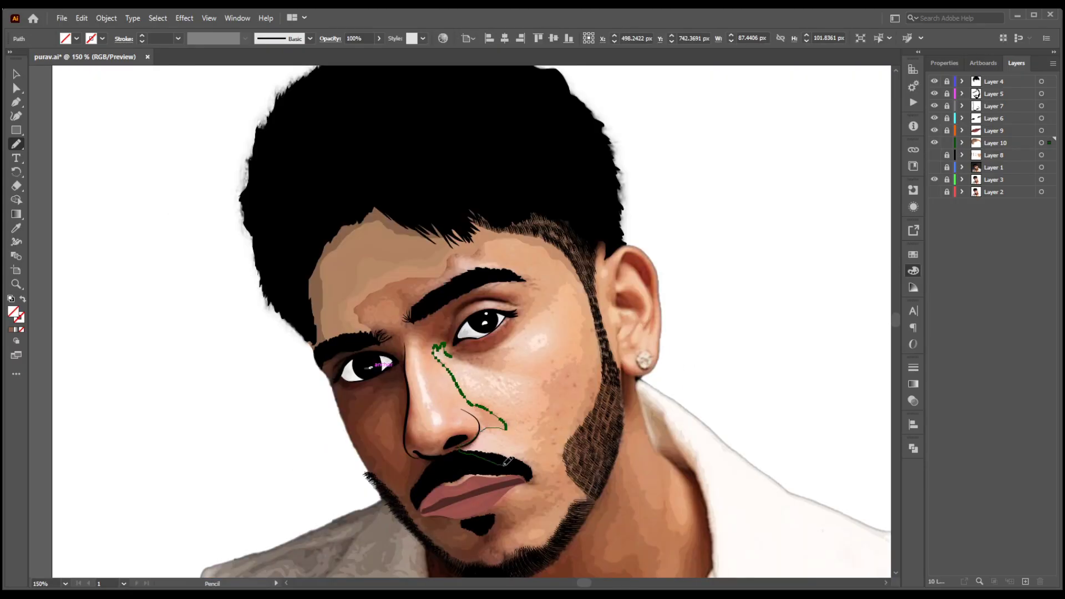
{"action": "left_click_drag", "start_coordinate": [495, 371], "coordinate": [451, 357]}
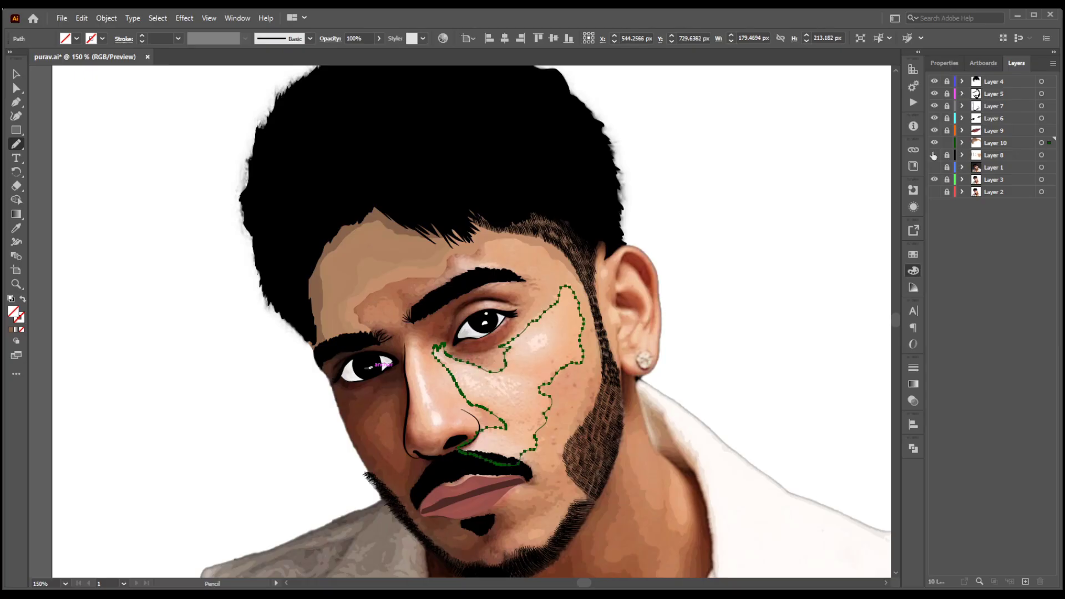
Fill the large cheek shape with a tan skin tone sampled from the swatches.
{"action": "left_click", "coordinate": [934, 155]}
{"action": "key", "text": "i"}
{"action": "left_click", "coordinate": [520, 385]}
{"action": "key", "text": "ctrl+shift+a"}
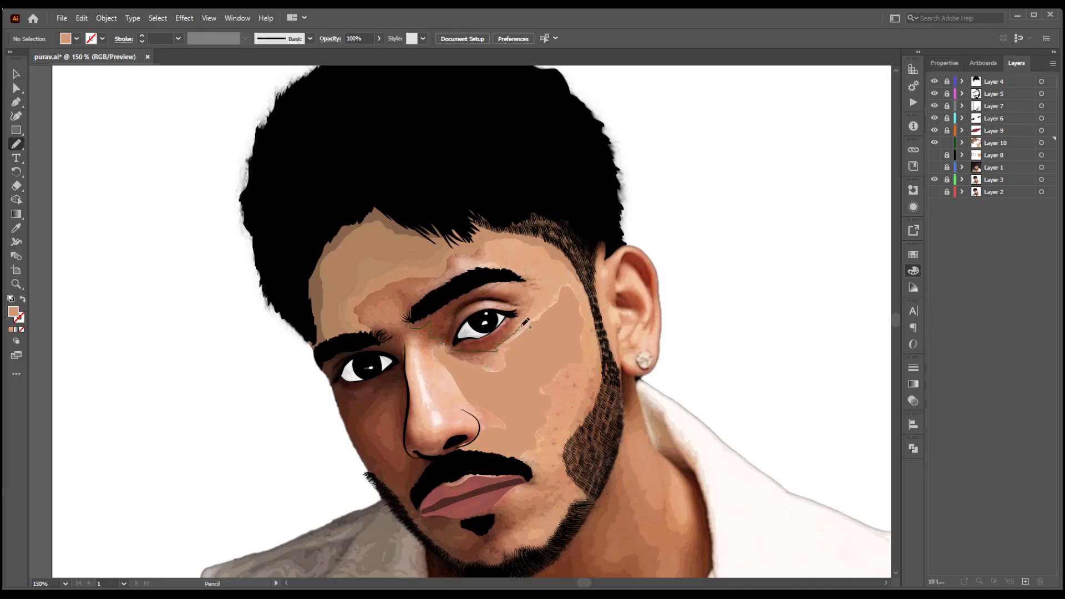
Sketch a closed shape around the eye on the lit side, about 140 × 75 px, and fill it with a darker tan.
{"action": "key", "text": "v"}
{"action": "left_click", "coordinate": [476, 284]}
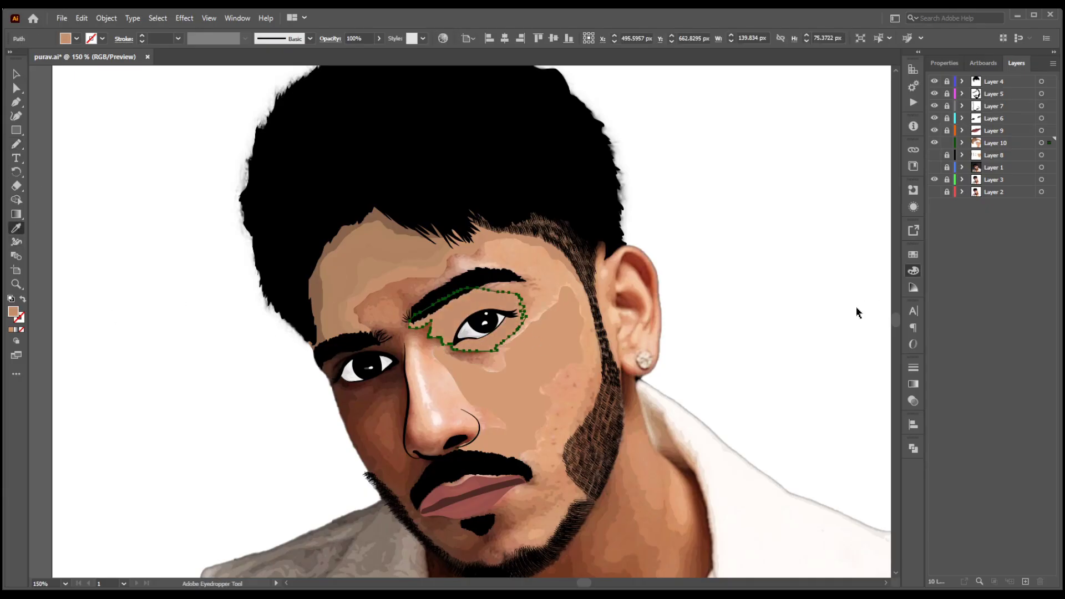
{"action": "left_click", "coordinate": [934, 155]}
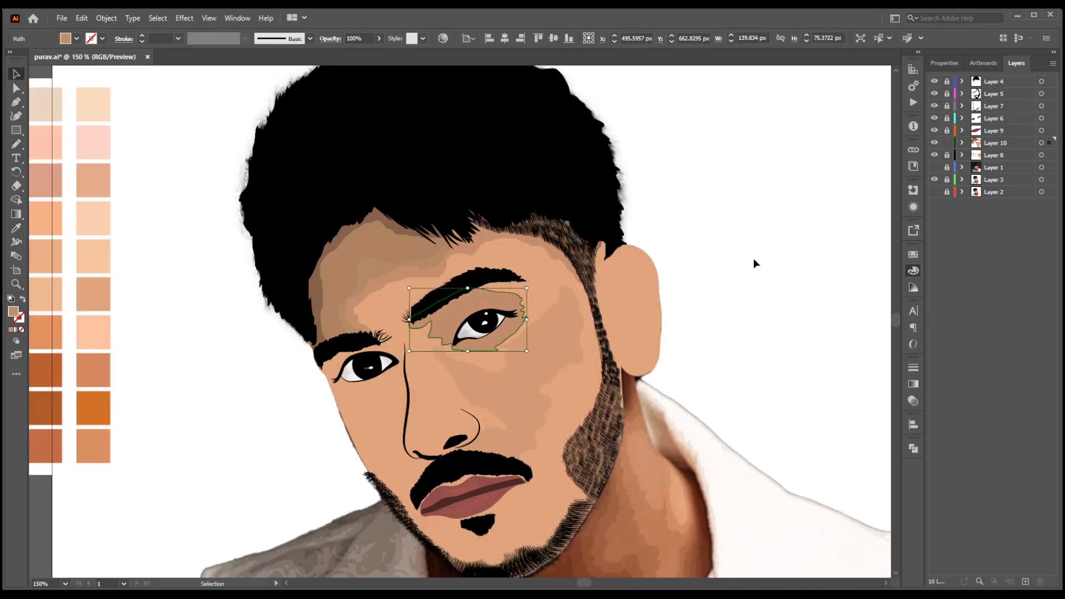
{"action": "left_click", "coordinate": [934, 155]}
{"action": "key", "text": "n"}
{"action": "key", "text": "ctrl+shift+a"}
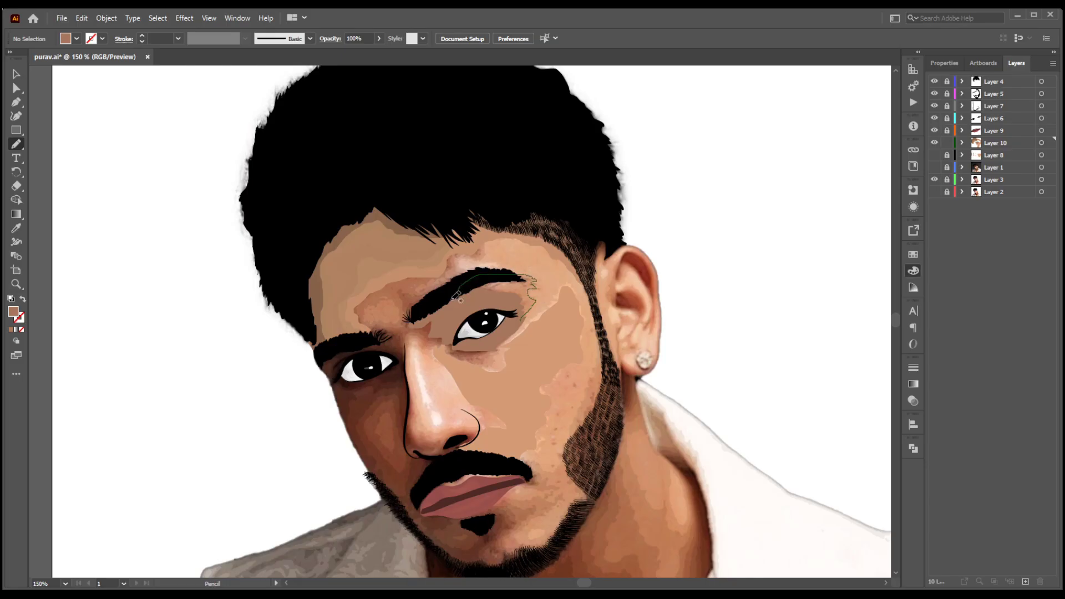
Draw a wider shape around the same eye, about 217 × 95 px, reaching between the brows, and fill it with a brownish skin tone.
{"action": "key", "text": "v"}
{"action": "left_click", "coordinate": [407, 333]}
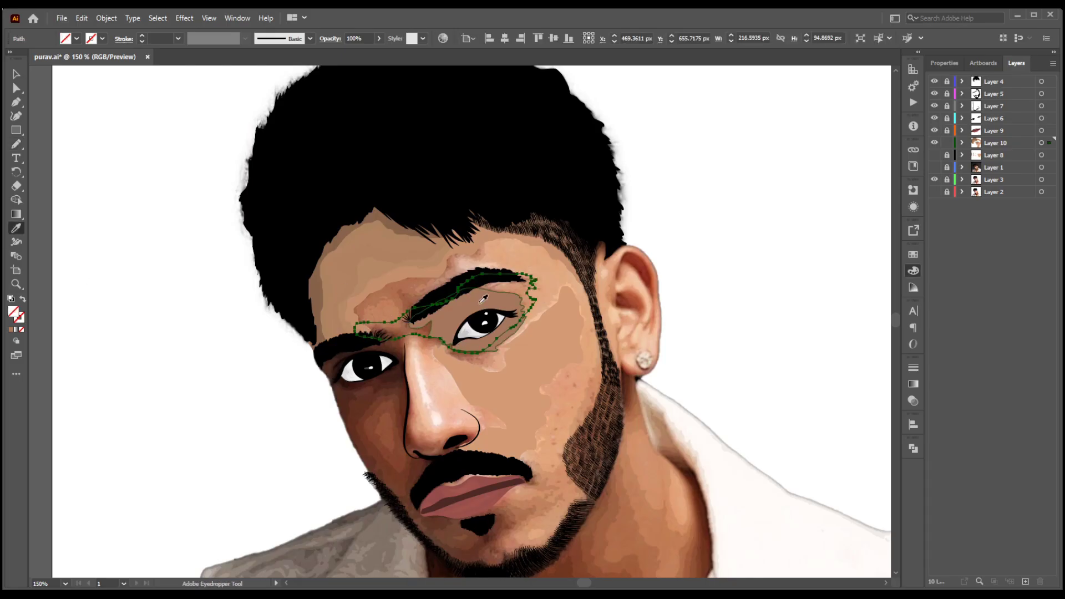
{"action": "key", "text": "ctrl+shift+a"}
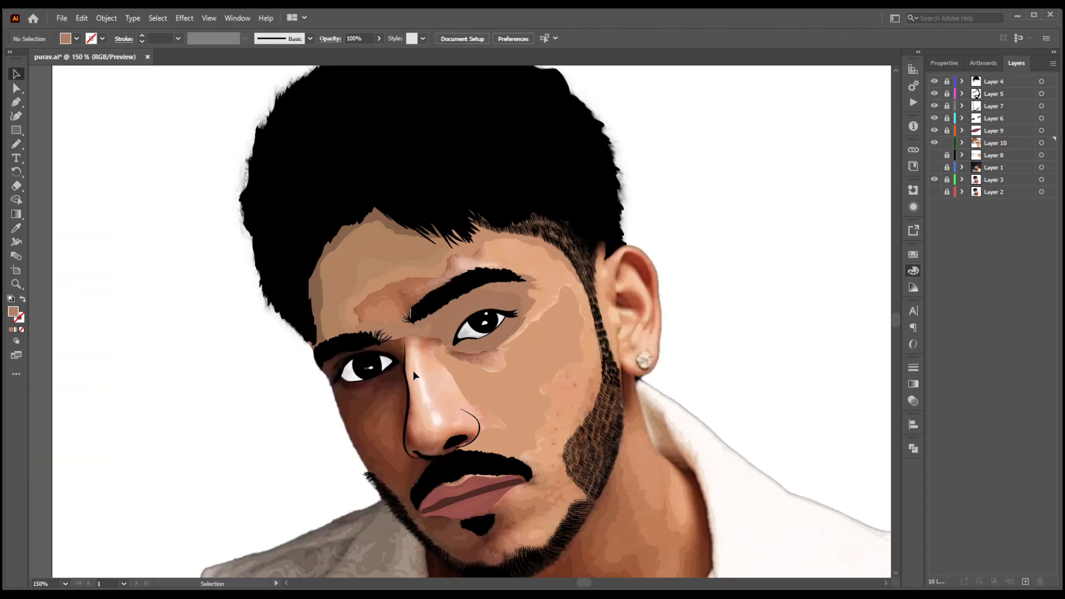
Sketch a closed shape around the eye on the shaded side, about 109 × 61 px, and fill it with a sampled brown.
{"action": "key", "text": "n"}
{"action": "left_click_drag", "start_coordinate": [334, 385], "coordinate": [322, 356]}
{"action": "key", "text": "i"}
{"action": "left_click", "coordinate": [577, 302]}
{"action": "left_click", "coordinate": [333, 255]}
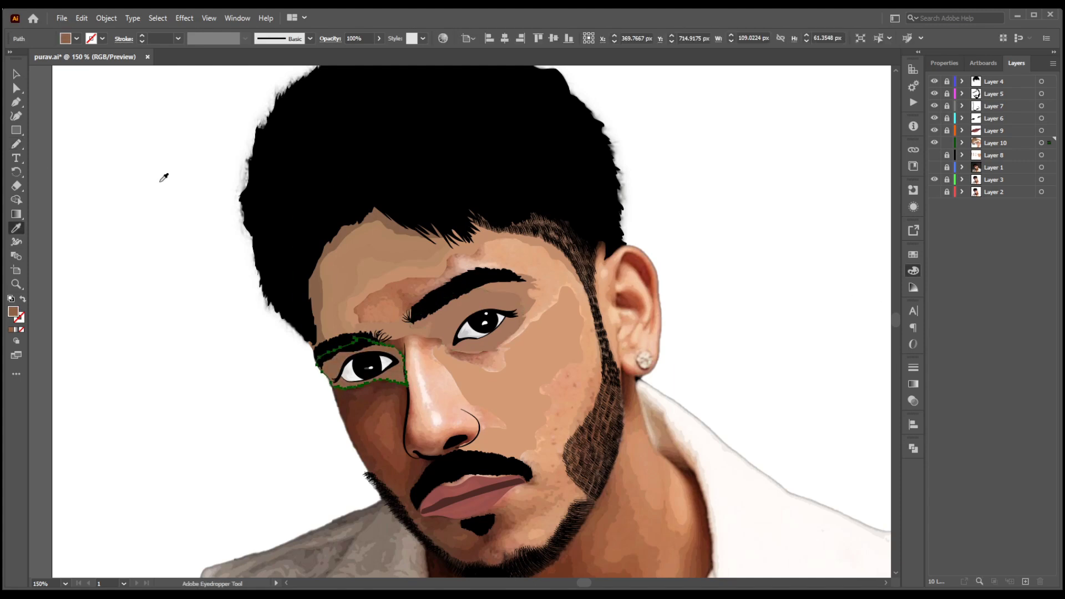
{"action": "left_click", "coordinate": [313, 294]}
{"action": "key", "text": "v"}
{"action": "left_click", "coordinate": [100, 295]}
{"action": "key", "text": "n"}
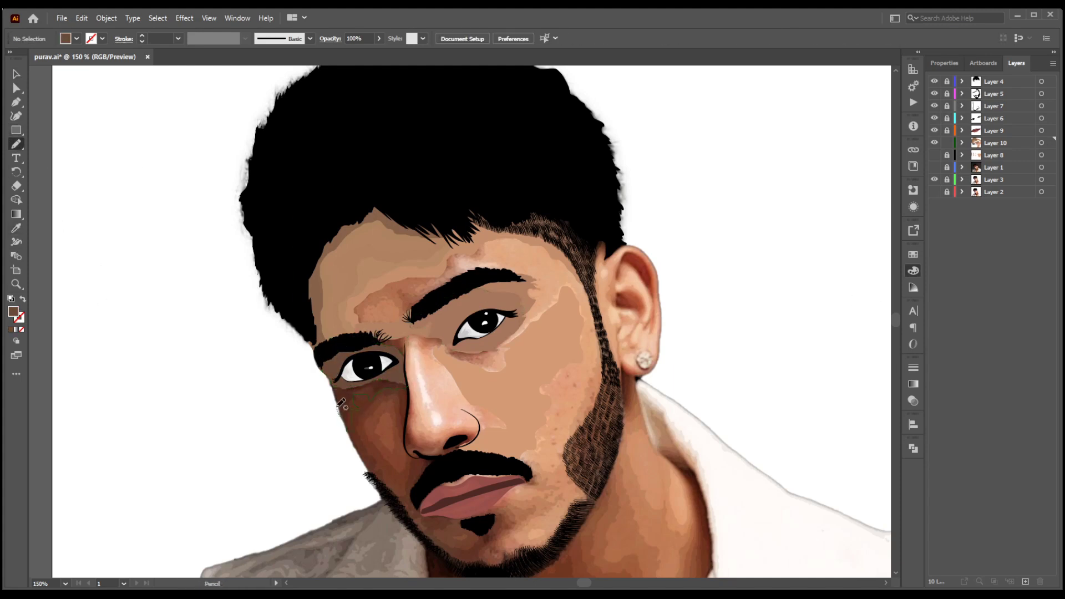
Draw a second shape around the shaded eye and down the cheek's outer edge, about 107 × 96 px, filled with dark brown.
{"action": "left_click_drag", "start_coordinate": [390, 360], "coordinate": [406, 387]}
{"action": "key", "text": "v"}
{"action": "key", "text": "i"}
{"action": "left_click", "coordinate": [398, 367]}
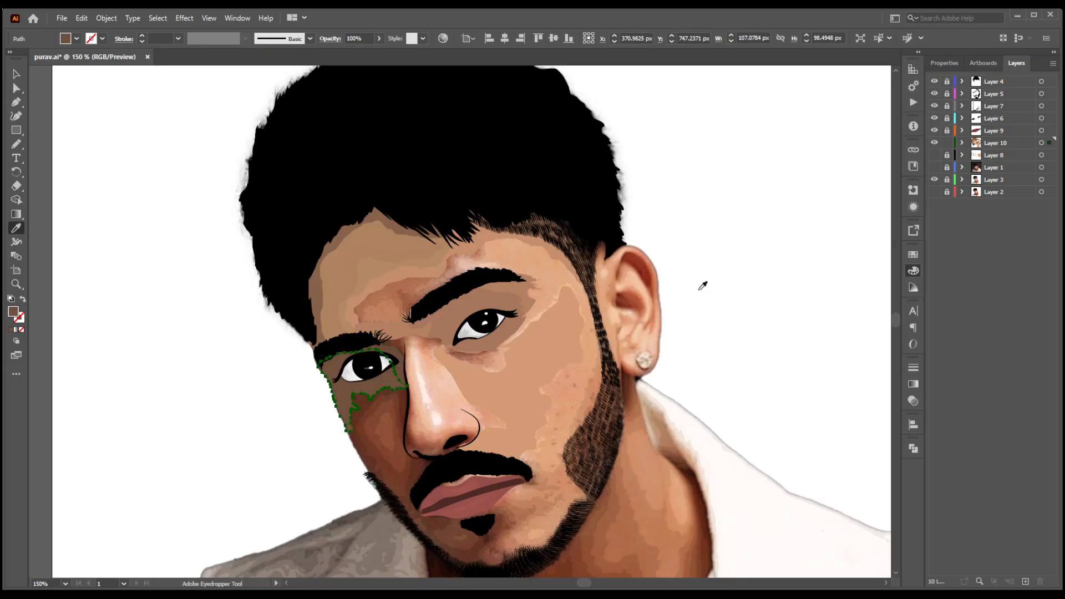
{"action": "key", "text": "v"}
{"action": "left_click", "coordinate": [91, 296]}
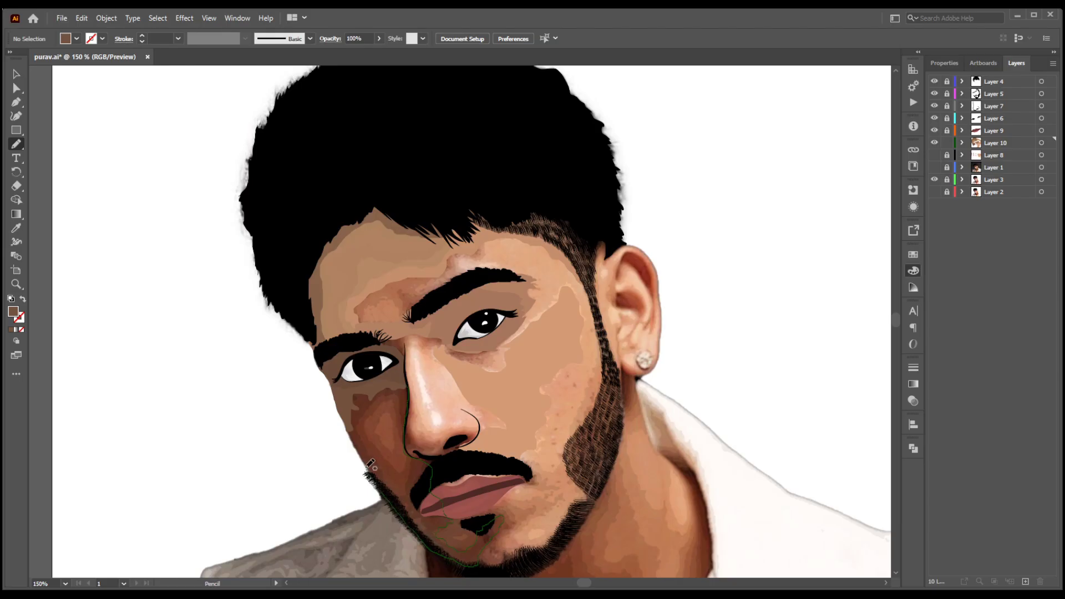
Draw a shape over the shaded cheek down to the chin, about 188 × 220 px, fill it brown and send it behind the under-eye shape.
{"action": "mouse_move", "coordinate": [351, 413]}
{"action": "left_mouse_down"}
{"action": "mouse_move", "coordinate": [354, 390]}
{"action": "mouse_move", "coordinate": [407, 384]}
{"action": "left_mouse_up"}
{"action": "key", "text": "i"}
{"action": "left_click", "coordinate": [524, 393]}
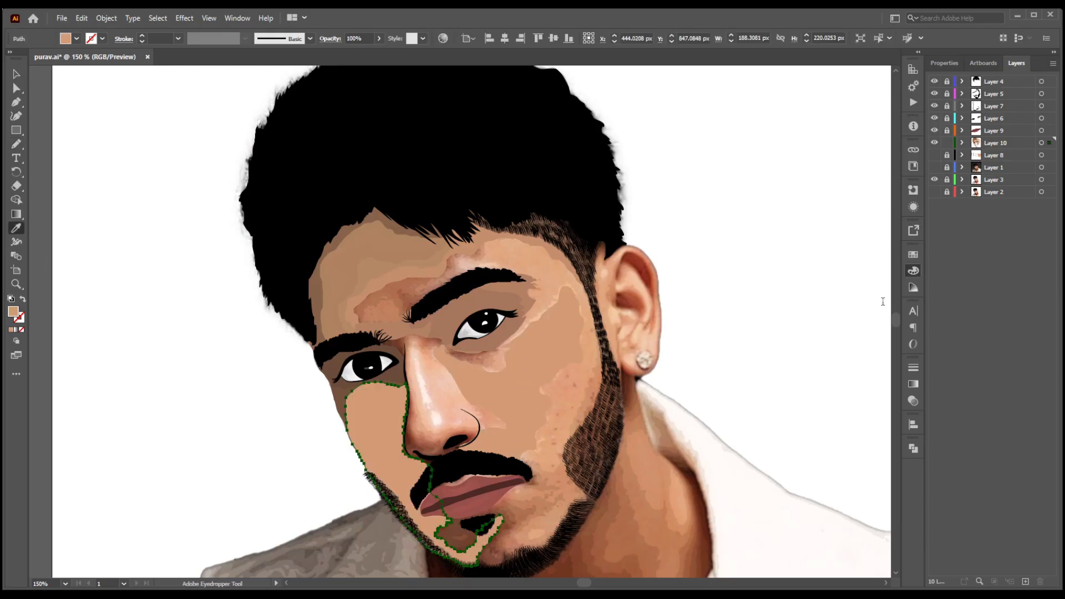
{"action": "left_click", "coordinate": [16, 75]}
{"action": "key", "text": "ctrl+["}
{"action": "left_click", "coordinate": [880, 307]}
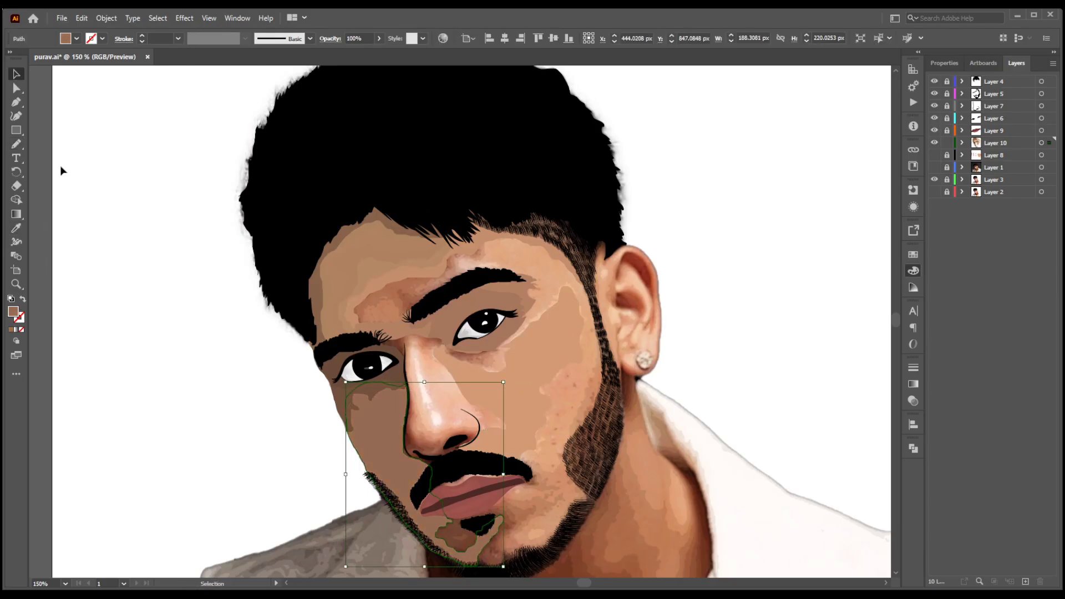
Swap the large shaded-cheek shape's fill to a 1 pt stroke, exposing the photo beneath.
{"action": "key", "text": "ctrl+z"}
{"action": "key", "text": "ctrl+z"}
{"action": "key", "text": "ctrl+shift+z"}
{"action": "key", "text": "ctrl+z"}
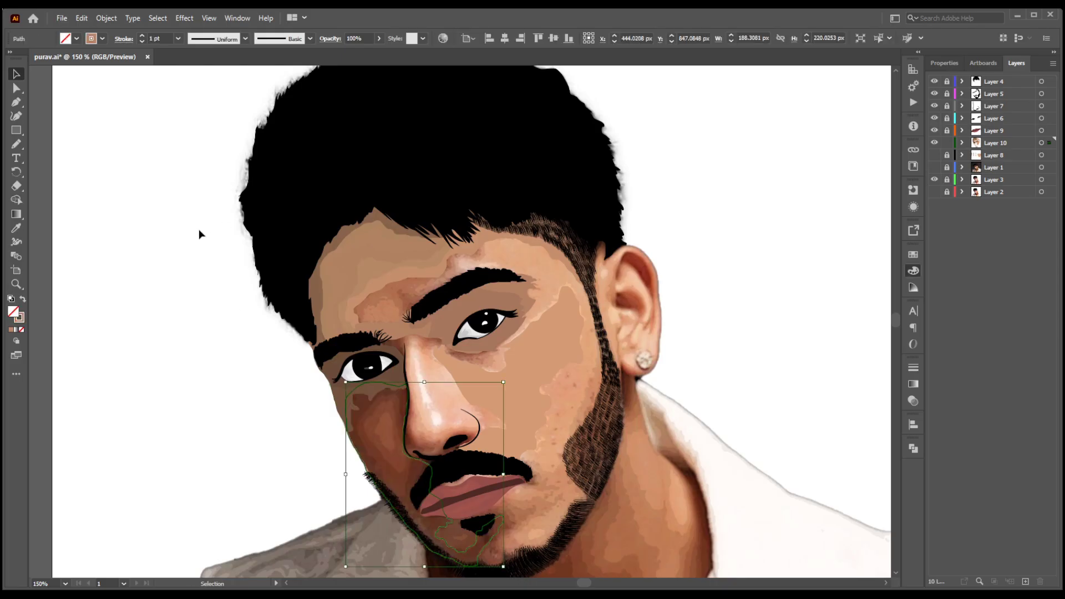
Draw an inner shape on the shaded cheek, about 66 × 125 px, give it a sampled lighter brown and reduce it to an outline.
{"action": "key", "text": "n"}
{"action": "left_click", "coordinate": [407, 448], "text": "ctrl"}
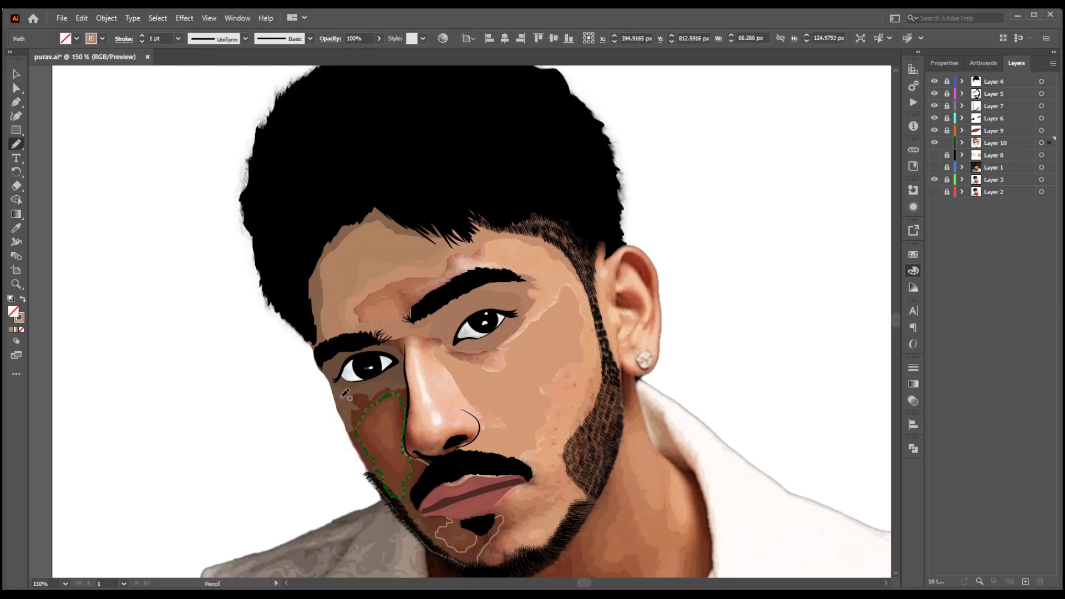
{"action": "key", "text": "i"}
{"action": "left_click", "coordinate": [444, 327]}
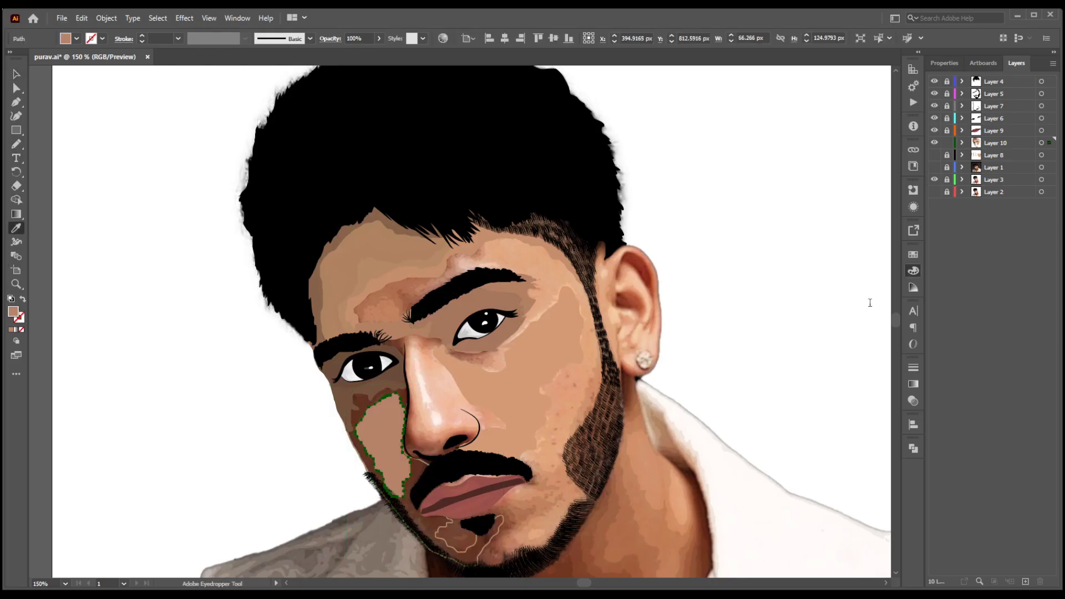
{"action": "left_click", "coordinate": [16, 74]}
{"action": "key", "text": "ctrl+z"}
{"action": "left_click", "coordinate": [16, 144]}
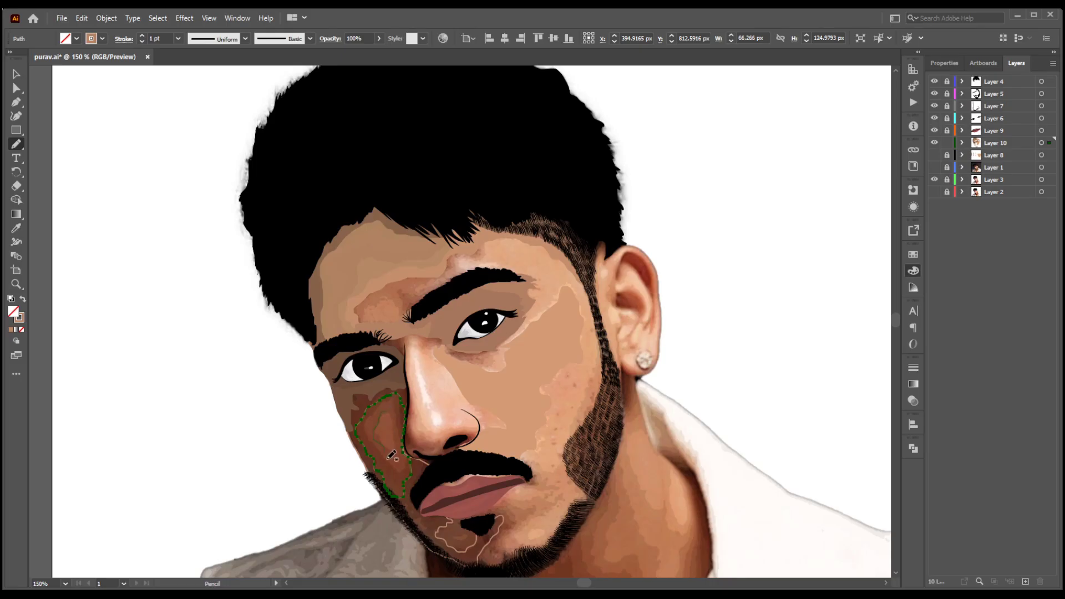
Draw the innermost highlight shape on the shaded cheek, about 28 × 67 px, and fill it with light tan.
{"action": "left_click_drag", "start_coordinate": [388, 459], "coordinate": [394, 416]}
{"action": "left_click", "coordinate": [16, 228]}
{"action": "left_click", "coordinate": [16, 73]}
{"action": "key", "text": "shift+x"}
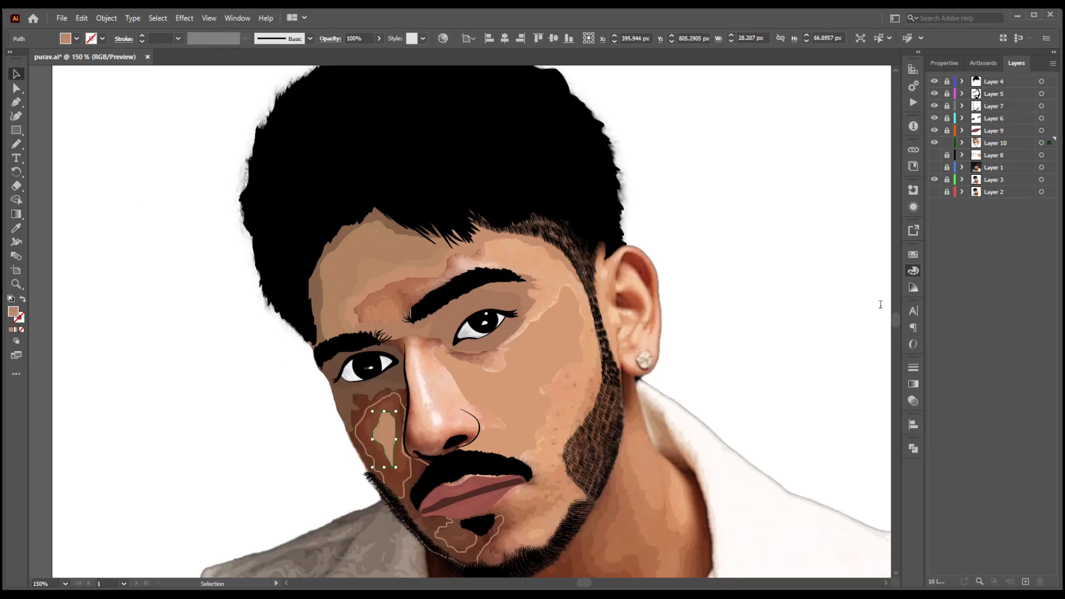
Swap the strokes of the two larger shaded-cheek shapes back to solid fills.
{"action": "left_click", "coordinate": [355, 425]}
{"action": "key", "text": "shift+x"}
{"action": "left_click", "coordinate": [432, 465]}
{"action": "key", "text": "shift+x"}
{"action": "left_click", "coordinate": [331, 431]}
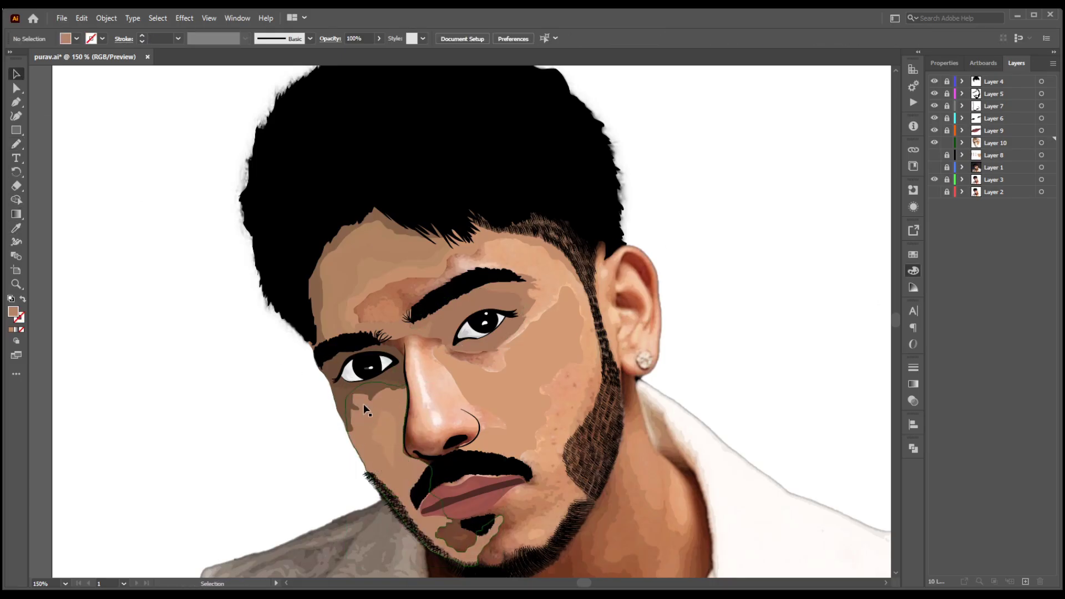
Adjust the stacking order of the shaded-cheek shapes around the dark under-eye shape.
{"action": "left_click", "coordinate": [364, 406]}
{"action": "key", "text": "ctrl+]"}
{"action": "key", "text": "ctrl+["}
{"action": "left_click", "coordinate": [345, 392]}
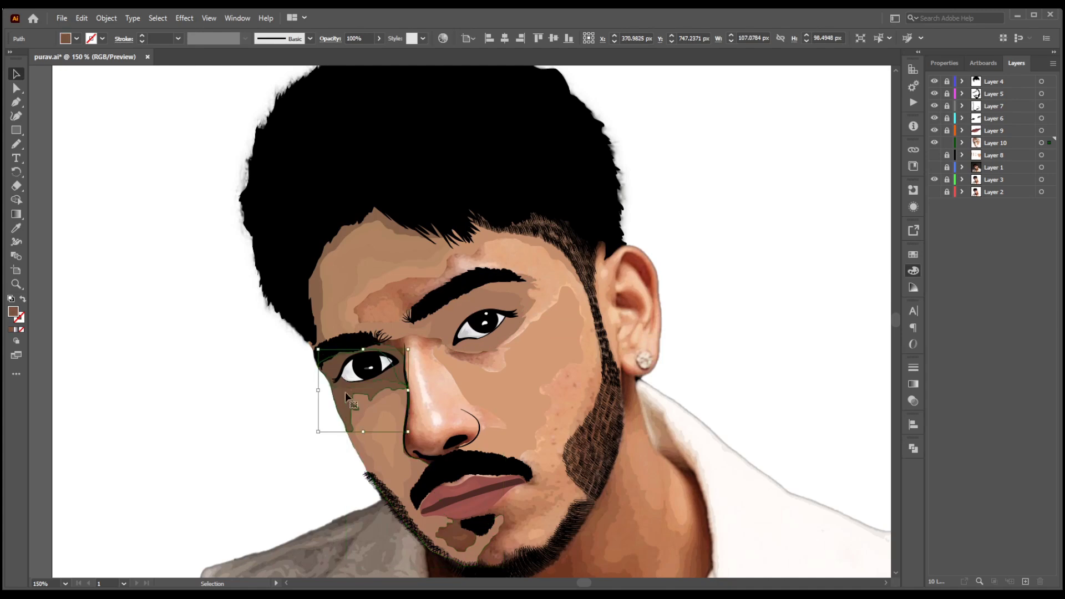
{"action": "left_click", "coordinate": [737, 334]}
Create a trimmed shade shape along the nose's shaded edge, about 19 × 74 px, and fill it with brown sampled from the cheek.
{"action": "key", "text": "ctrl+0"}
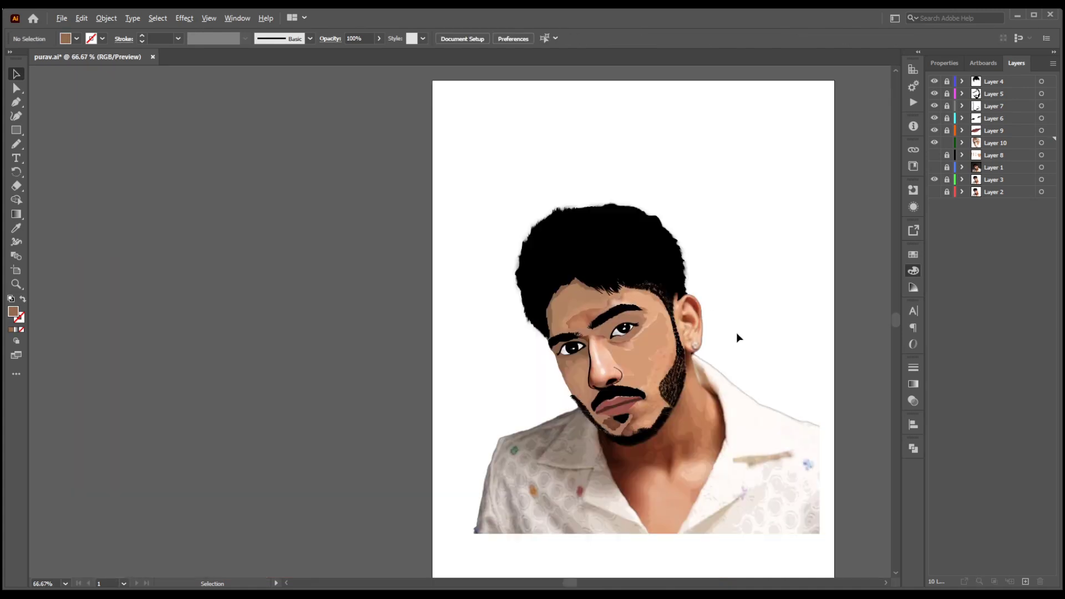
{"action": "key", "text": "ctrl+1"}
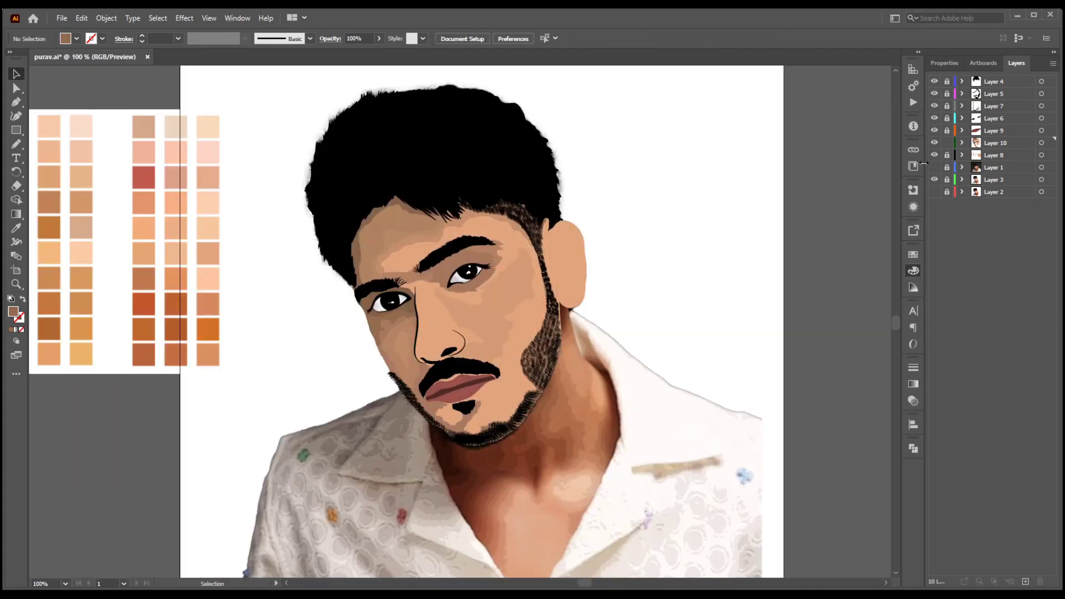
{"action": "key", "text": "ctrl+plus"}
{"action": "key", "text": "n"}
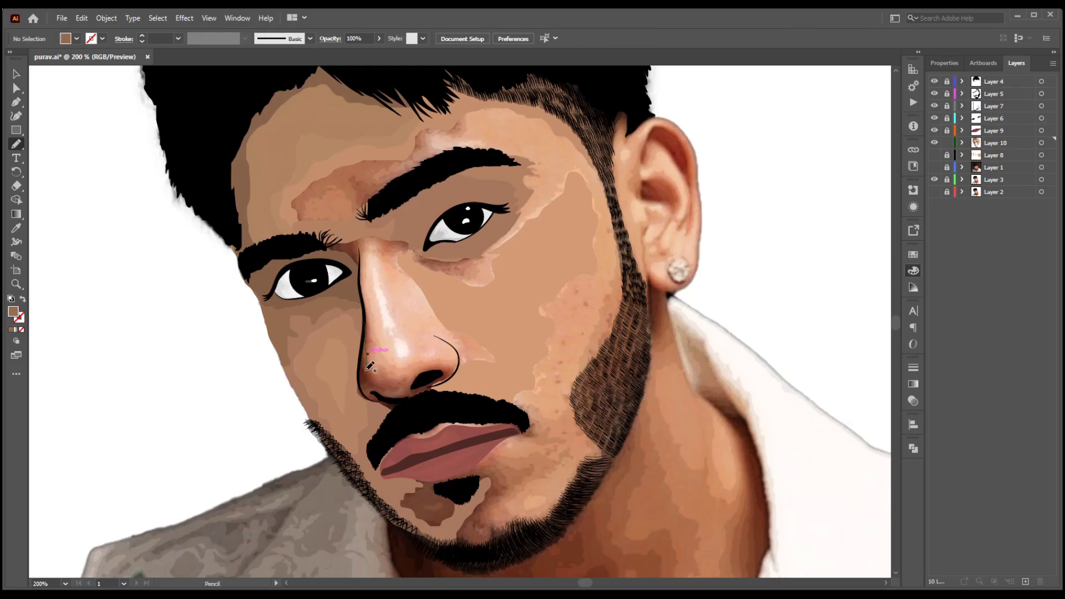
{"action": "left_click", "coordinate": [17, 76]}
{"action": "mouse_move", "coordinate": [344, 331]}
{"action": "left_mouse_down"}
{"action": "mouse_move", "coordinate": [363, 319]}
{"action": "mouse_move", "coordinate": [363, 247]}
{"action": "left_mouse_up"}
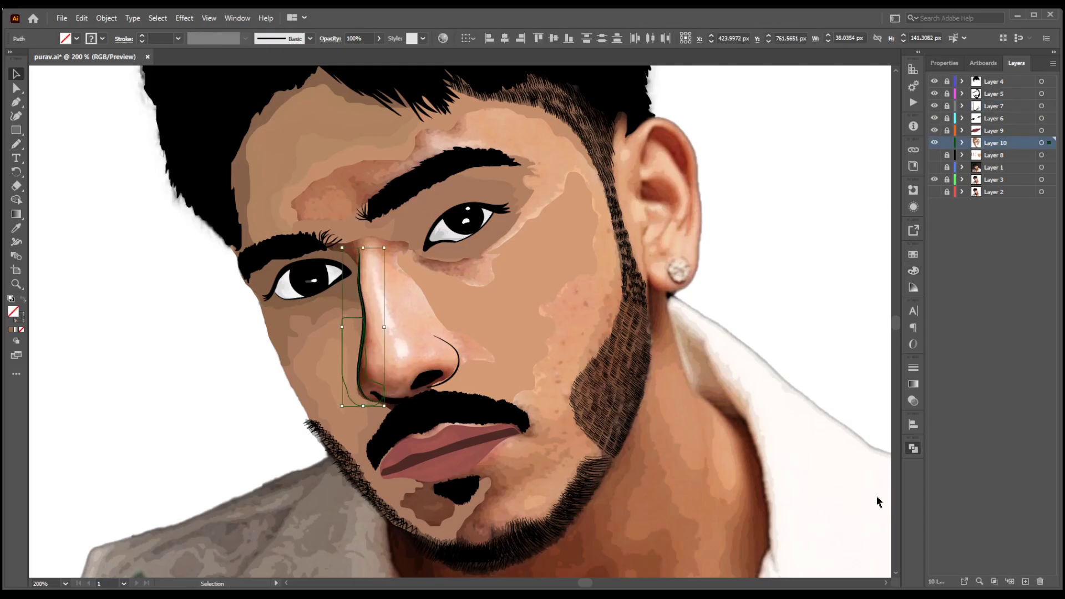
{"action": "left_click", "coordinate": [855, 486]}
{"action": "left_click", "coordinate": [16, 228]}
{"action": "left_click", "coordinate": [285, 331]}
{"action": "left_click", "coordinate": [16, 74]}
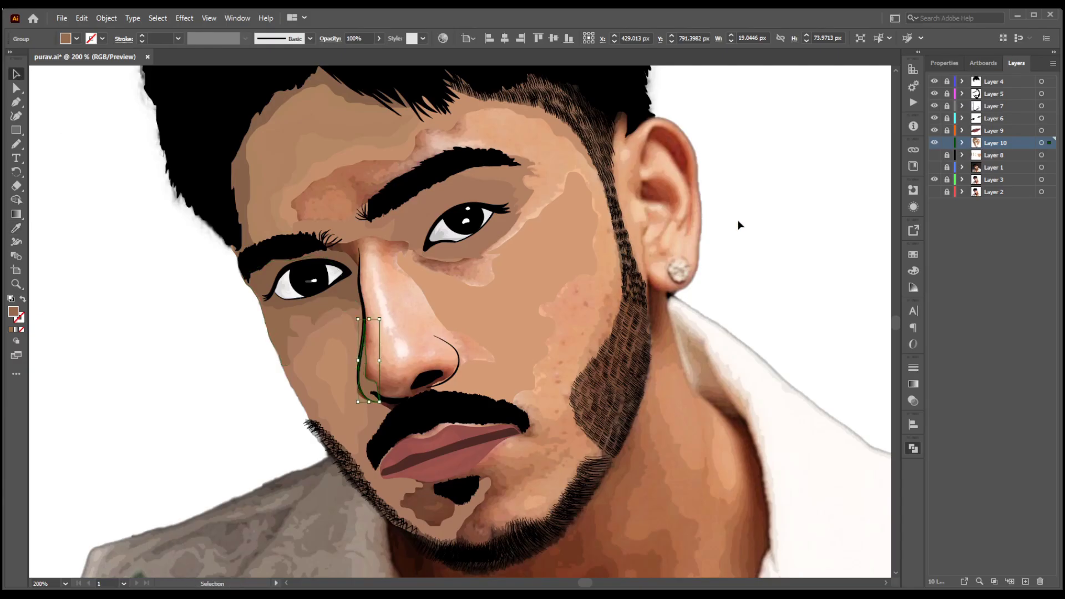
{"action": "left_click", "coordinate": [739, 224]}
Draw a second shade shape along the nose's shaded edge, about 19 × 68 px, and fill it with brown.
{"action": "key", "text": "n"}
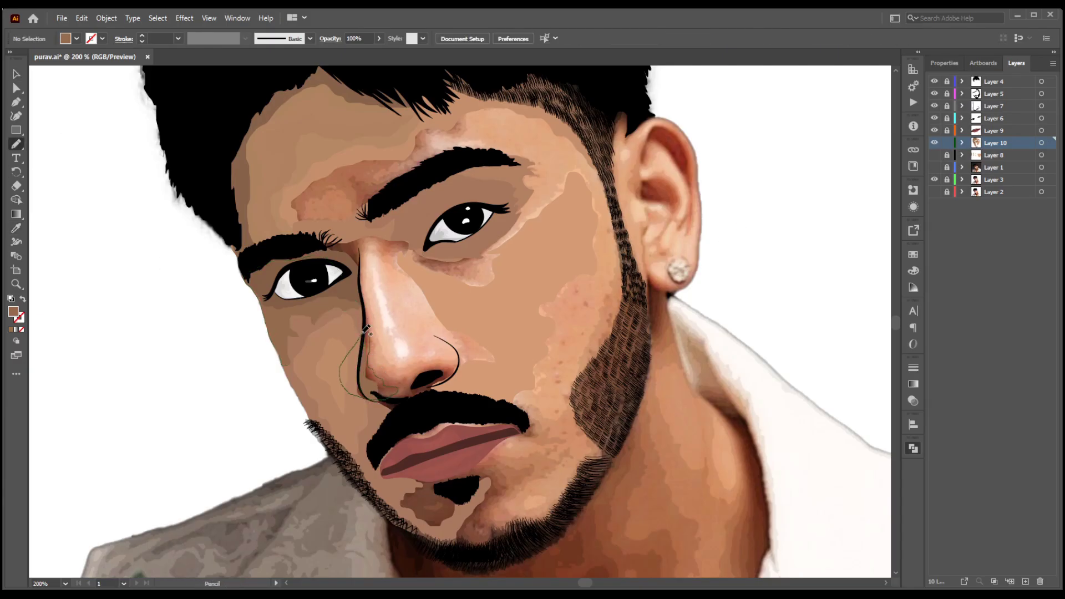
{"action": "left_click_drag", "start_coordinate": [366, 329], "coordinate": [366, 322]}
{"action": "key", "text": "i"}
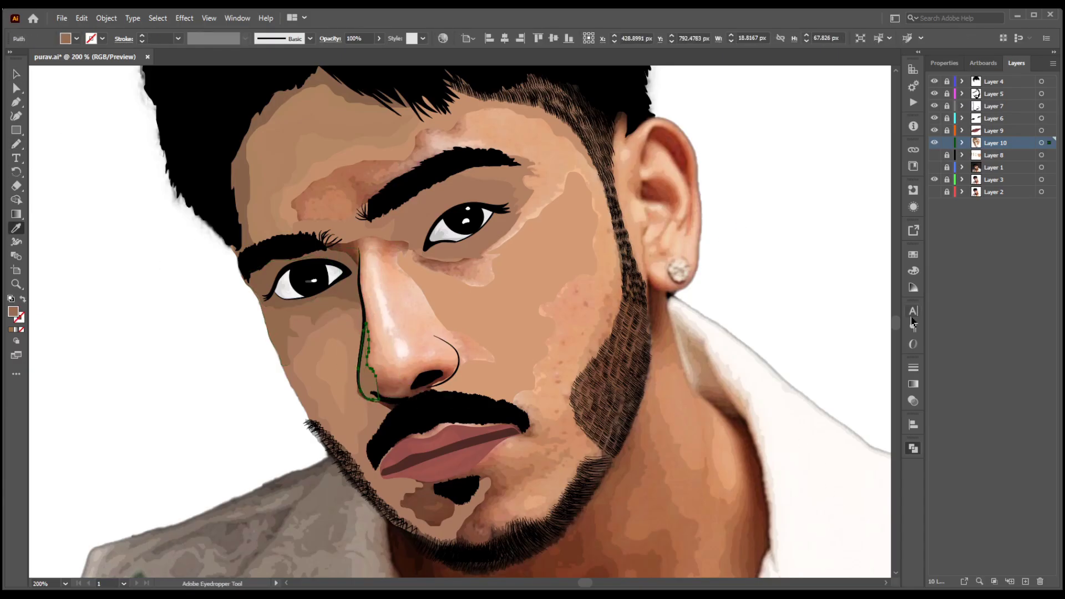
{"action": "key", "text": "v"}
{"action": "left_click", "coordinate": [405, 315]}
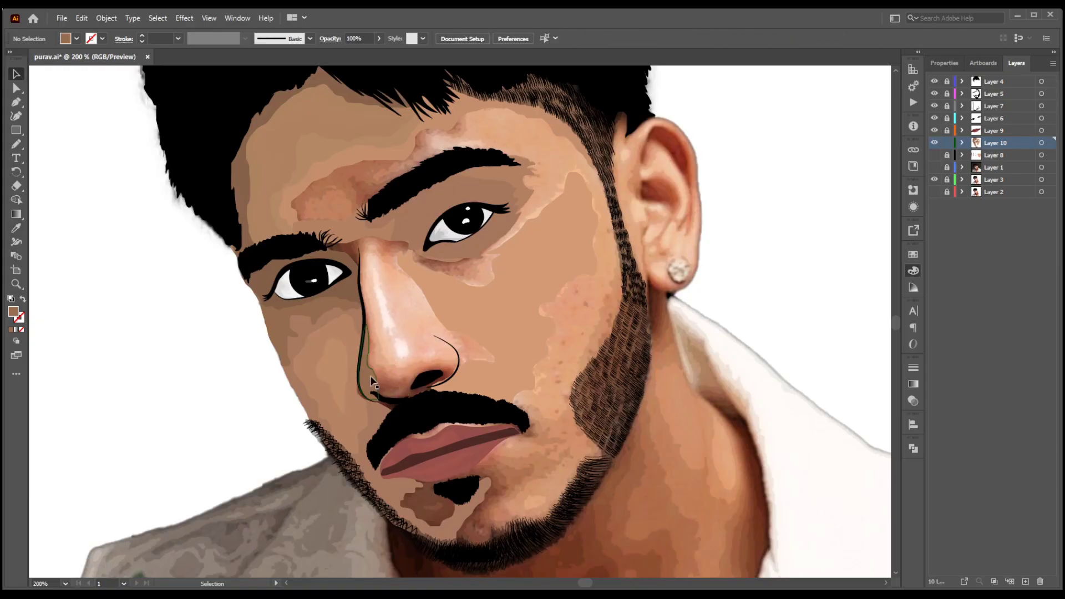
Reshape the second nose-edge shape with the Curvature tool, extending its lower end under the nose tip to about 27 × 69 px.
{"action": "left_click", "coordinate": [371, 375]}
{"action": "key", "text": "a"}
{"action": "scroll", "coordinate": [391, 421], "scroll_direction": "up", "scroll_amount": 4}
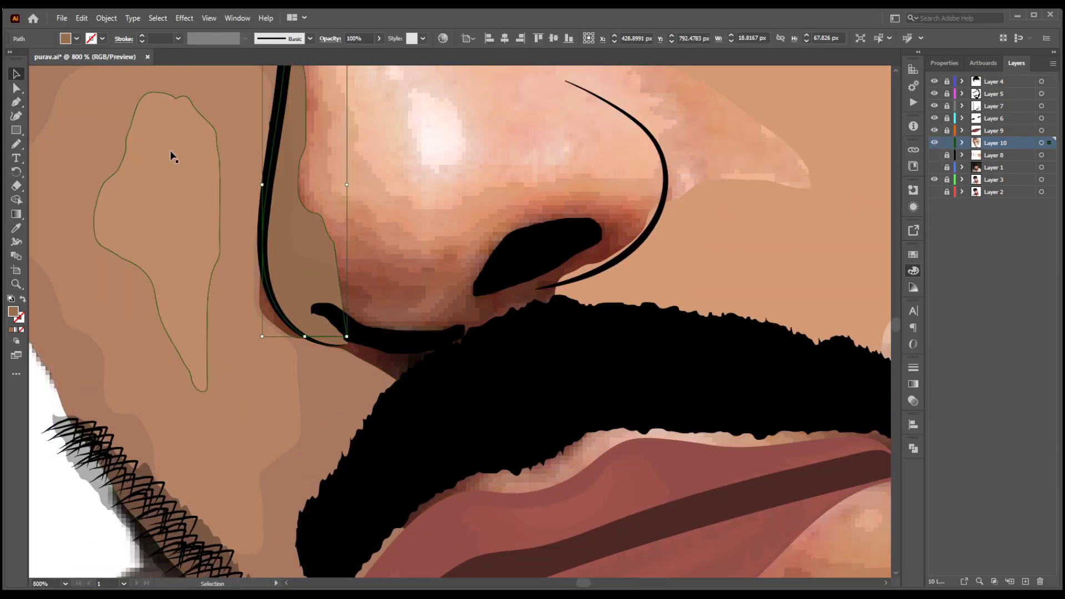
{"action": "left_click_drag", "start_coordinate": [341, 294], "coordinate": [382, 319]}
{"action": "key", "text": "shift+grave"}
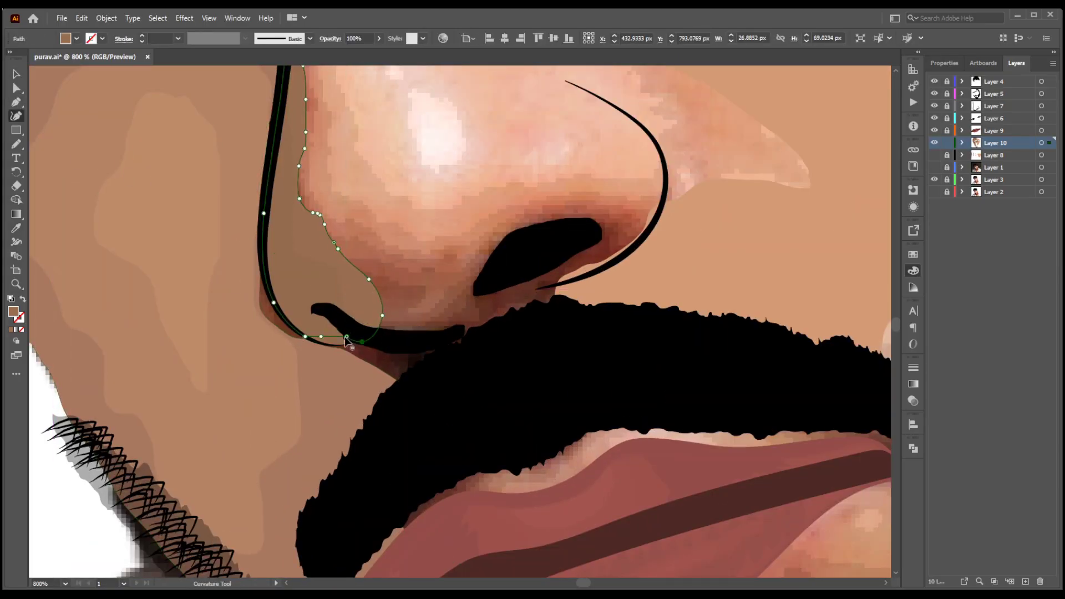
{"action": "key", "text": "v"}
{"action": "left_click", "coordinate": [433, 171]}
Draw a closed shape along the nose's shaded side and around the nostril, about 84 × 88 px, filled with medium brown.
{"action": "scroll", "coordinate": [434, 171], "scroll_direction": "down", "scroll_amount": 1}
{"action": "mouse_move", "coordinate": [434, 171]}
{"action": "left_mouse_down"}
{"action": "mouse_move", "coordinate": [437, 239]}
{"action": "mouse_move", "coordinate": [408, 283]}
{"action": "left_mouse_up"}
{"action": "key", "text": "n"}
{"action": "mouse_move", "coordinate": [276, 115]}
{"action": "left_mouse_down"}
{"action": "mouse_move", "coordinate": [313, 182]}
{"action": "mouse_move", "coordinate": [560, 309]}
{"action": "left_mouse_up"}
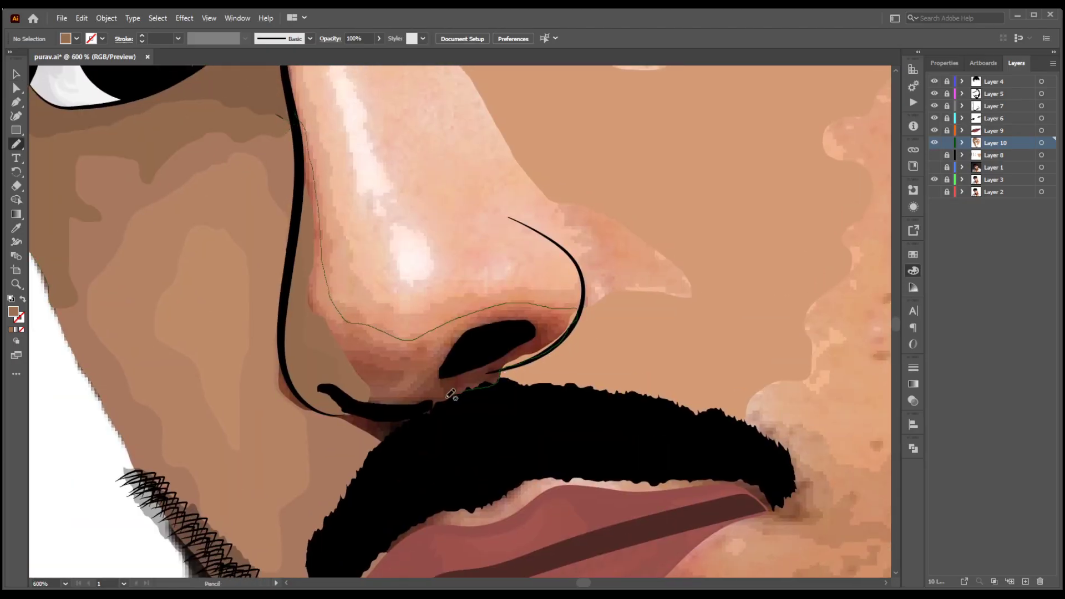
{"action": "left_click_drag", "start_coordinate": [450, 394], "coordinate": [295, 114]}
{"action": "key", "text": "v"}
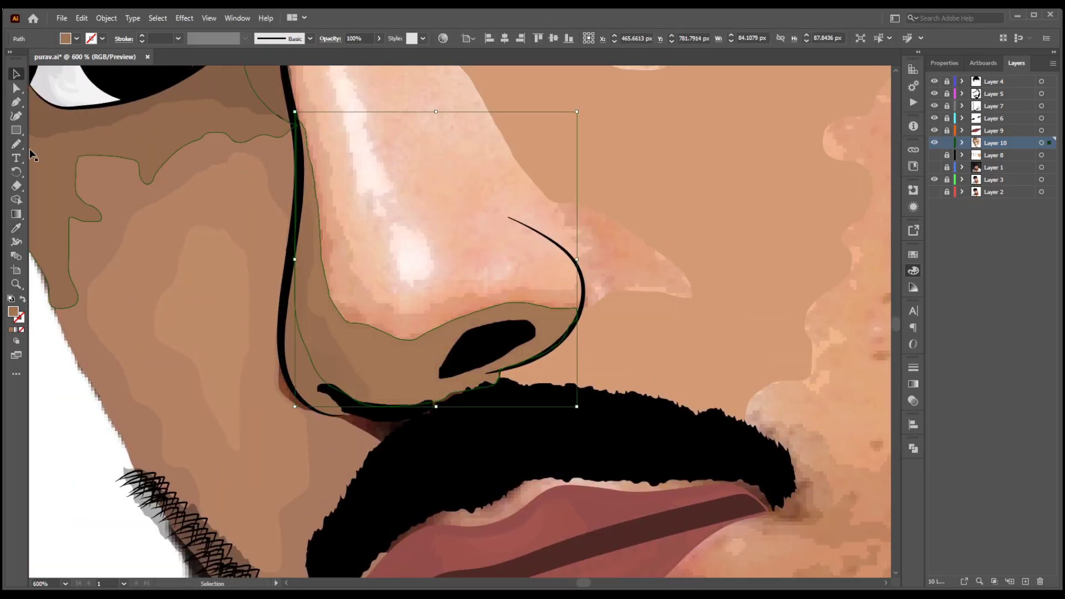
{"action": "left_click", "coordinate": [16, 143]}
{"action": "key", "text": "ctrl+shift+a"}
Draw a larger shape from between the brows down the nose to the nostril, about 125 × 141 px, and fill it with light tan.
{"action": "scroll", "coordinate": [396, 409], "scroll_direction": "down", "scroll_amount": 1}
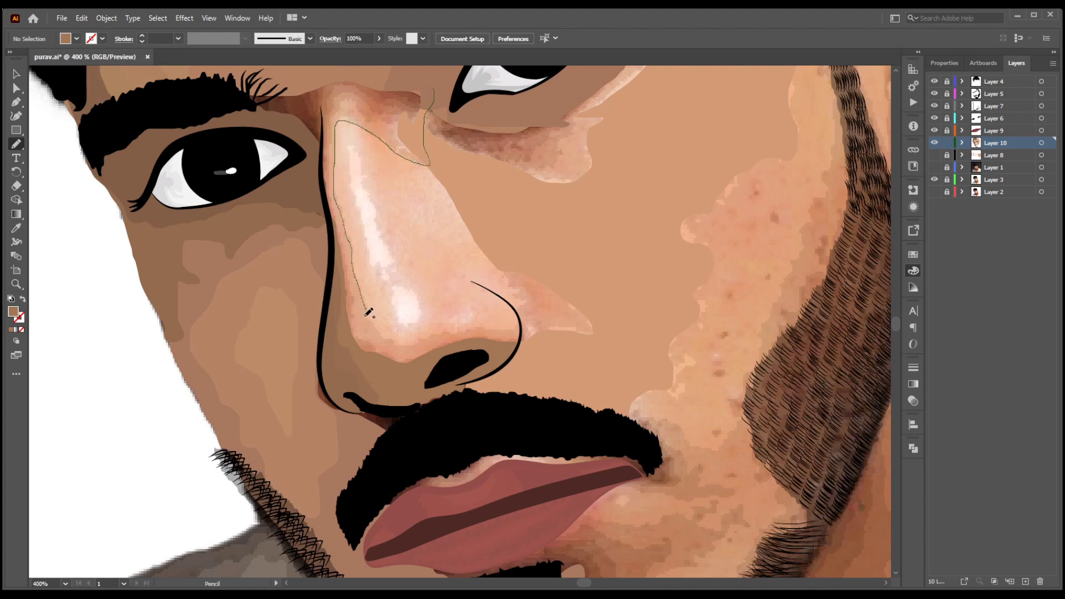
{"action": "mouse_move", "coordinate": [517, 329]}
{"action": "left_mouse_down"}
{"action": "mouse_move", "coordinate": [403, 387]}
{"action": "mouse_move", "coordinate": [330, 244]}
{"action": "left_mouse_up"}
{"action": "left_click_drag", "start_coordinate": [299, 122], "coordinate": [428, 89]}
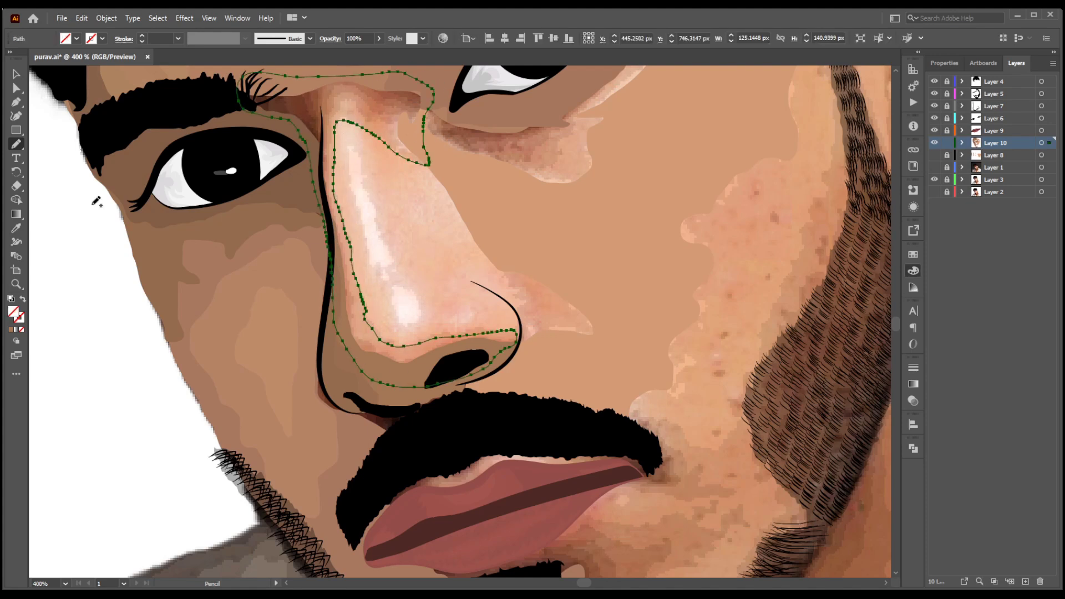
{"action": "key", "text": "v"}
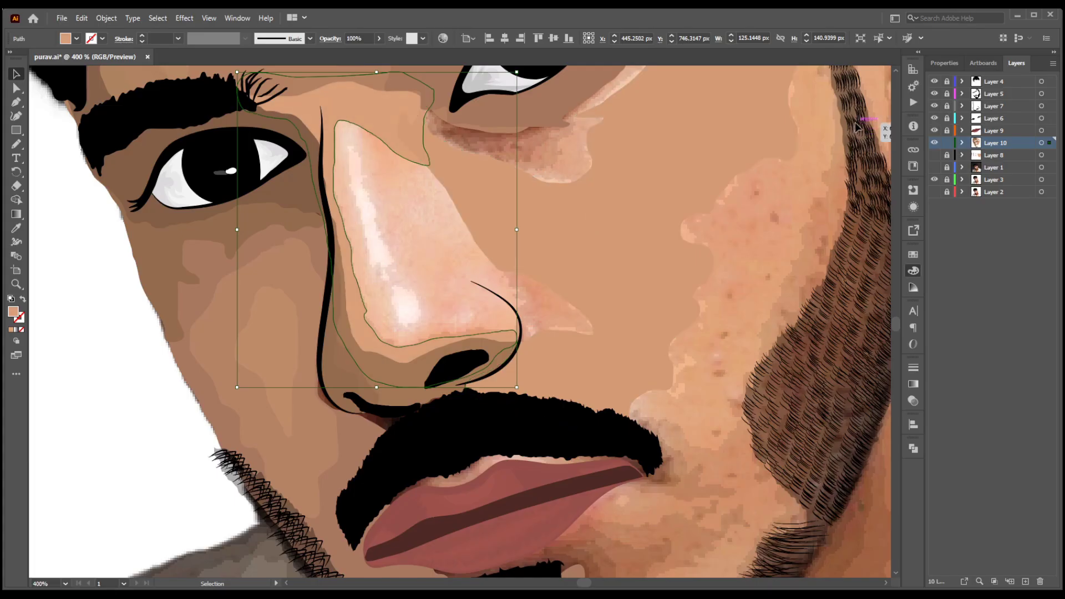
Reshape the lower end of the dark shade shape along the nose edge with the Curvature tool, rounding it into the nostril crease.
{"action": "left_click", "coordinate": [326, 336]}
{"action": "key", "text": "shift+grave"}
{"action": "scroll", "coordinate": [361, 350], "scroll_direction": "up", "scroll_amount": 4}
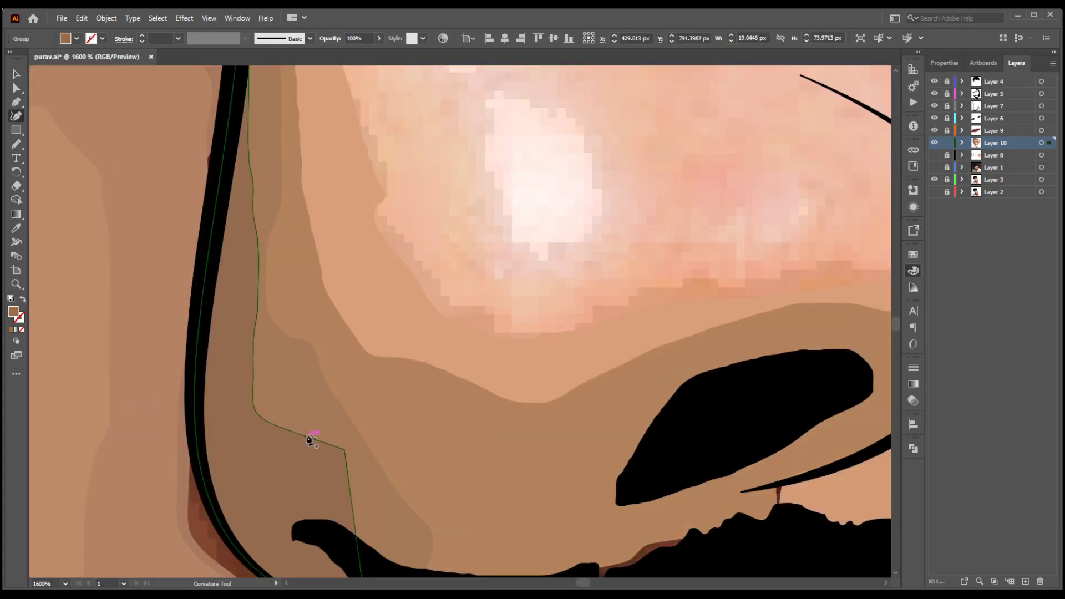
{"action": "left_click_drag", "start_coordinate": [355, 527], "coordinate": [392, 542]}
{"action": "left_click_drag", "start_coordinate": [345, 450], "coordinate": [304, 480]}
{"action": "left_click_drag", "start_coordinate": [290, 430], "coordinate": [271, 455]}
{"action": "scroll", "coordinate": [333, 466], "scroll_direction": "down", "scroll_amount": 2}
Adjust the anchor handles at the nose-edge shape's bottom end so its curve follows the crease under the nostril.
{"action": "key", "text": "a"}
{"action": "left_click", "coordinate": [392, 471]}
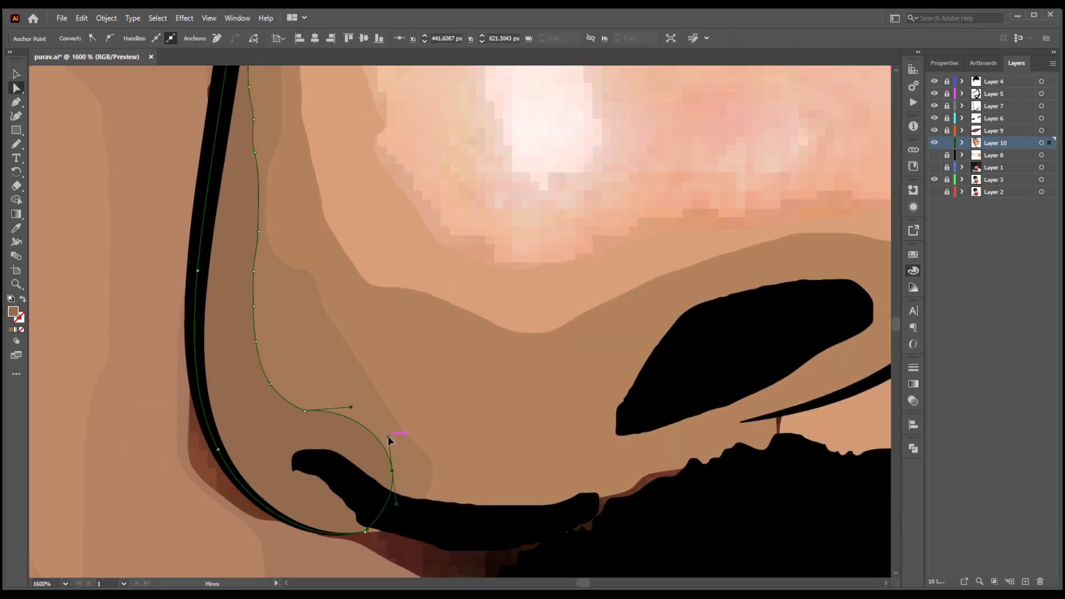
{"action": "left_click_drag", "start_coordinate": [390, 439], "coordinate": [371, 447]}
{"action": "left_click", "coordinate": [364, 531]}
{"action": "left_click_drag", "start_coordinate": [383, 512], "coordinate": [398, 538]}
{"action": "scroll", "coordinate": [435, 233], "scroll_direction": "down", "scroll_amount": 3}
{"action": "scroll", "coordinate": [565, 190], "scroll_direction": "down", "scroll_amount": 2}
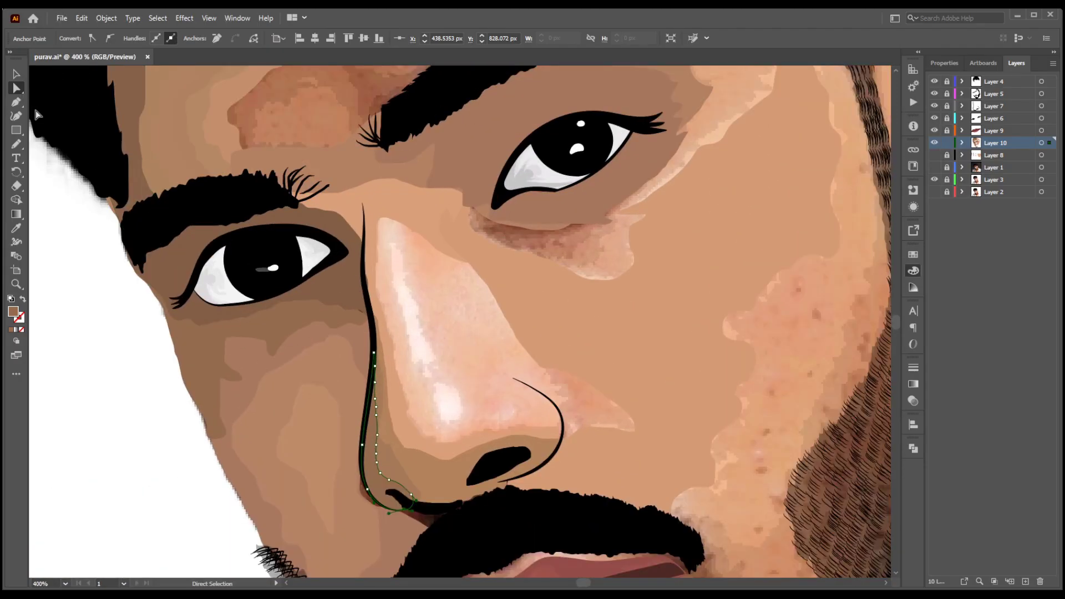
Draw a closed highlight shape down the nose bridge, about 33 × 81 px, and fill it with light peach.
{"action": "key", "text": "n"}
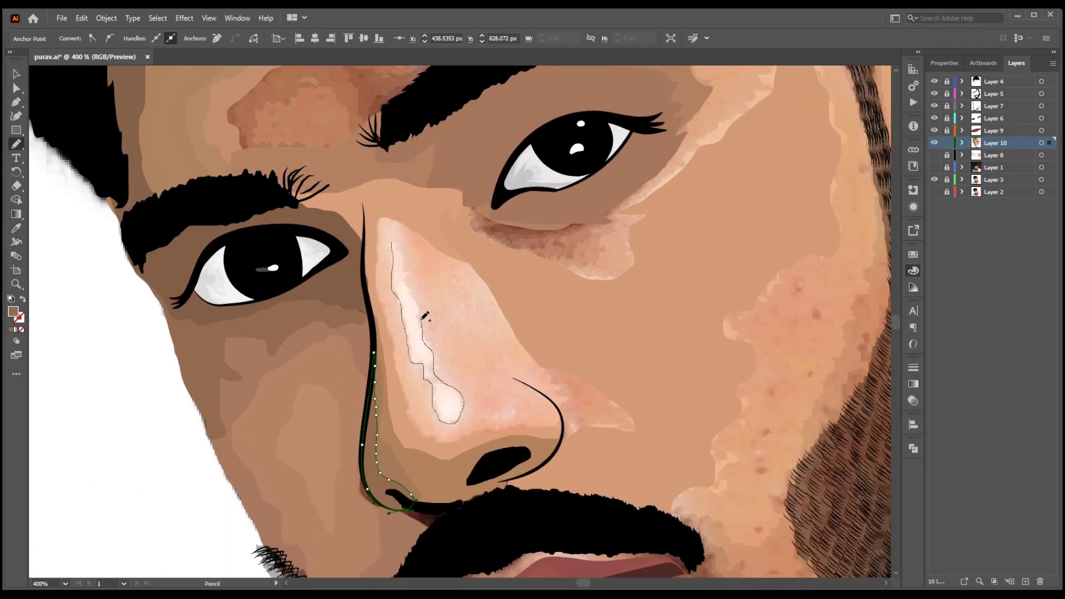
{"action": "left_click_drag", "start_coordinate": [425, 316], "coordinate": [393, 244]}
{"action": "key", "text": "i"}
{"action": "left_click", "coordinate": [826, 292]}
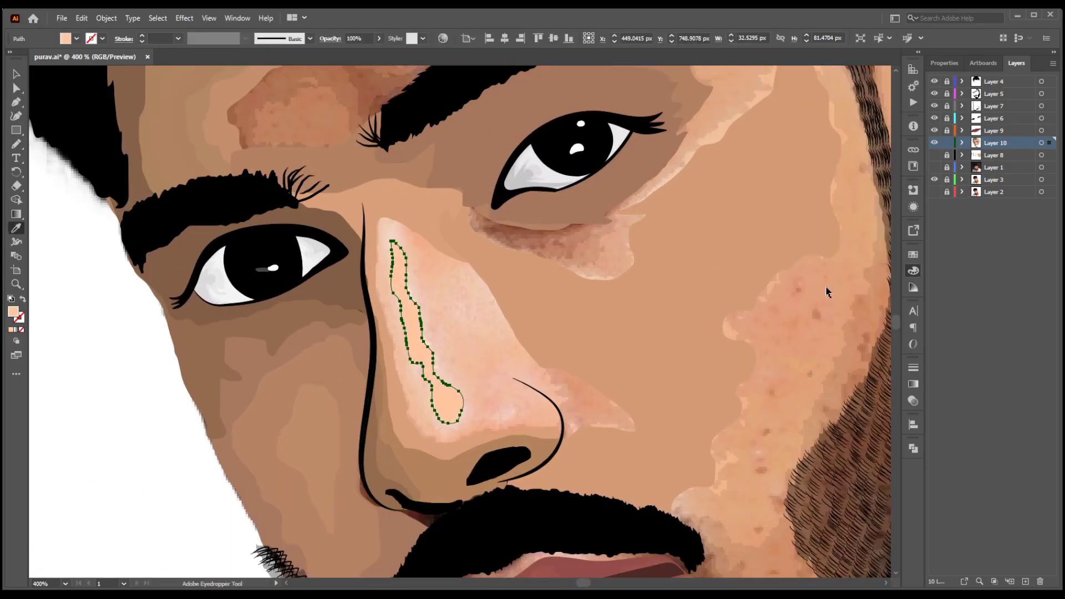
Recolor the nose-bridge highlight near-white and set its opacity to 42%.
{"action": "key", "text": "ctrl+minus"}
{"action": "key", "text": "ctrl+minus"}
{"action": "key", "text": "ctrl+minus"}
{"action": "key", "text": "v"}
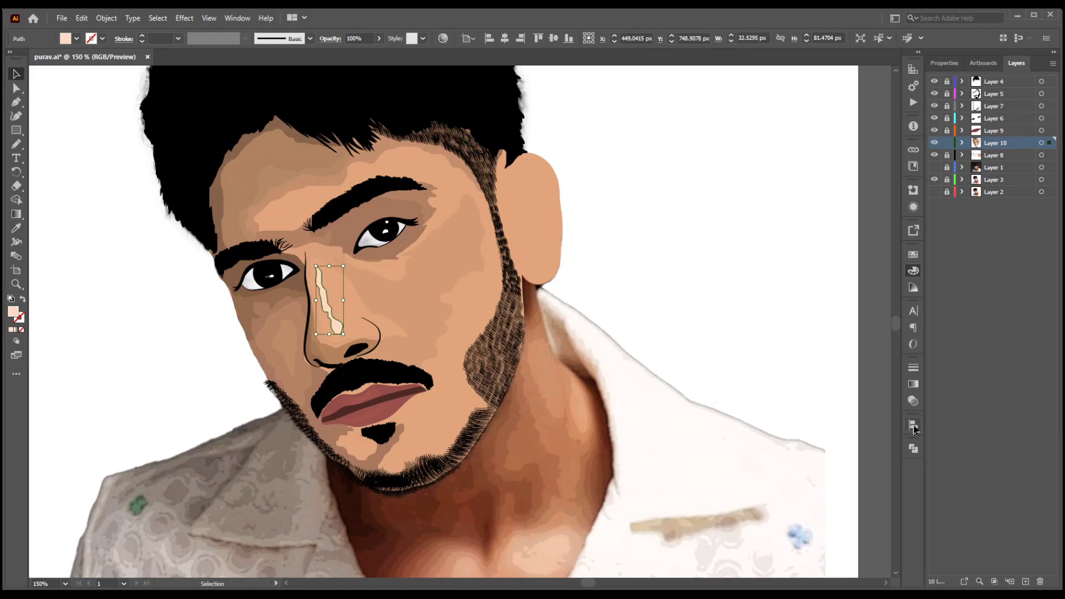
{"action": "key", "text": "i"}
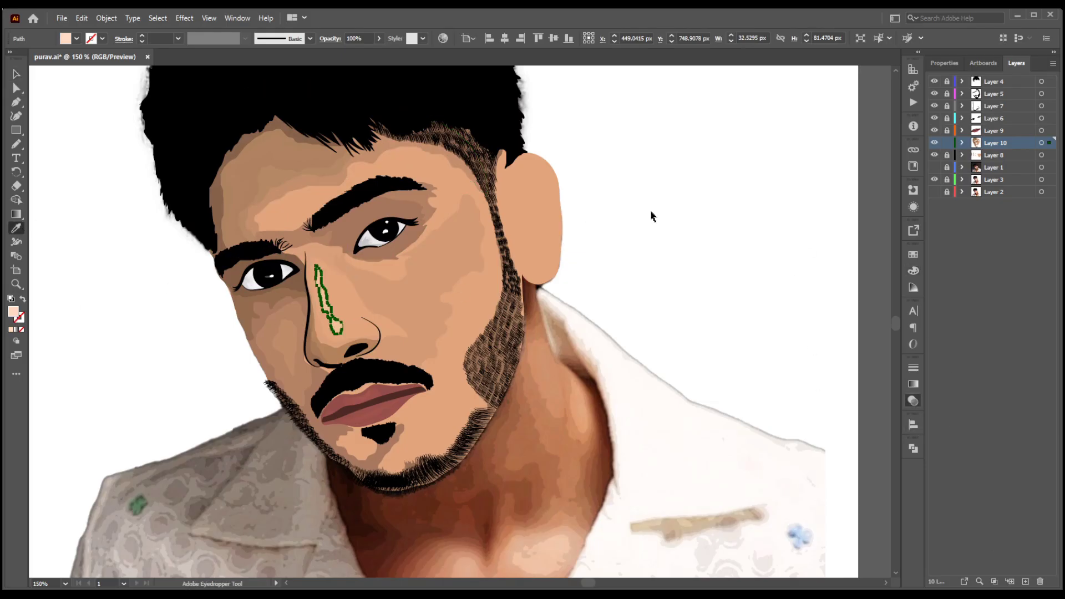
{"action": "key", "text": "v"}
{"action": "key", "text": "3"}
{"action": "key", "text": "3"}
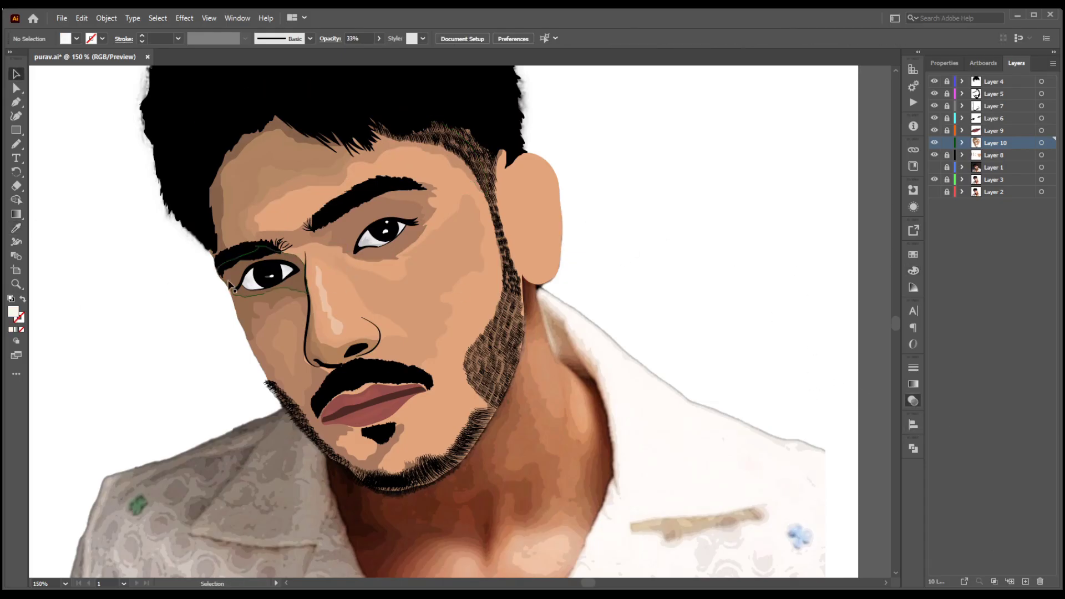
{"action": "key", "text": "0"}
{"action": "key", "text": "ctrl+shift+["}
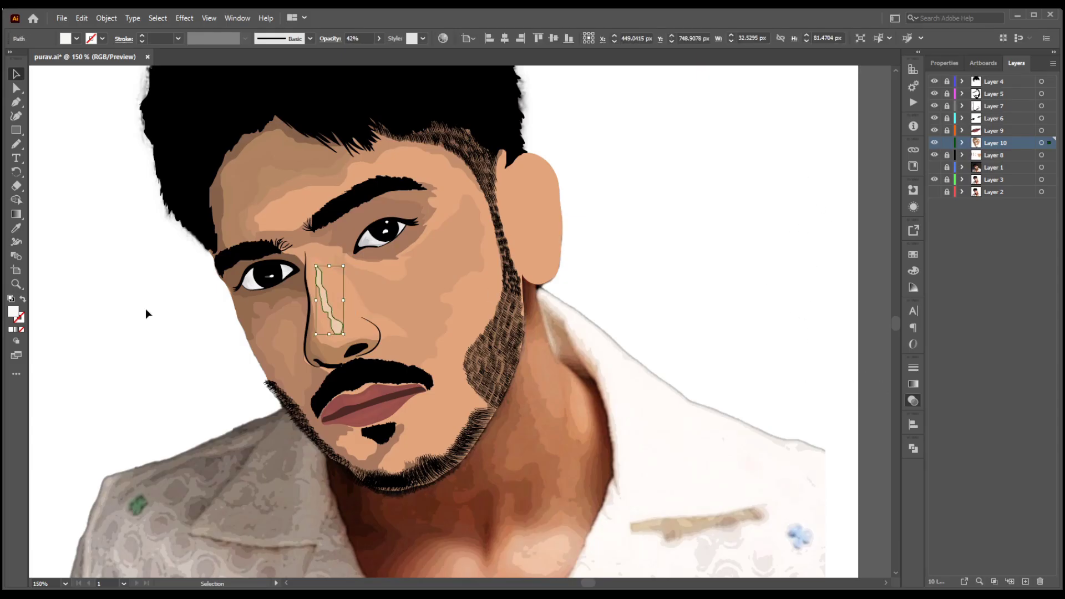
Draw a closed shade shape over the chin below the lower lip, about 82 × 76 px, and fill it with brown.
{"action": "key", "text": "i"}
{"action": "left_click", "coordinate": [280, 333]}
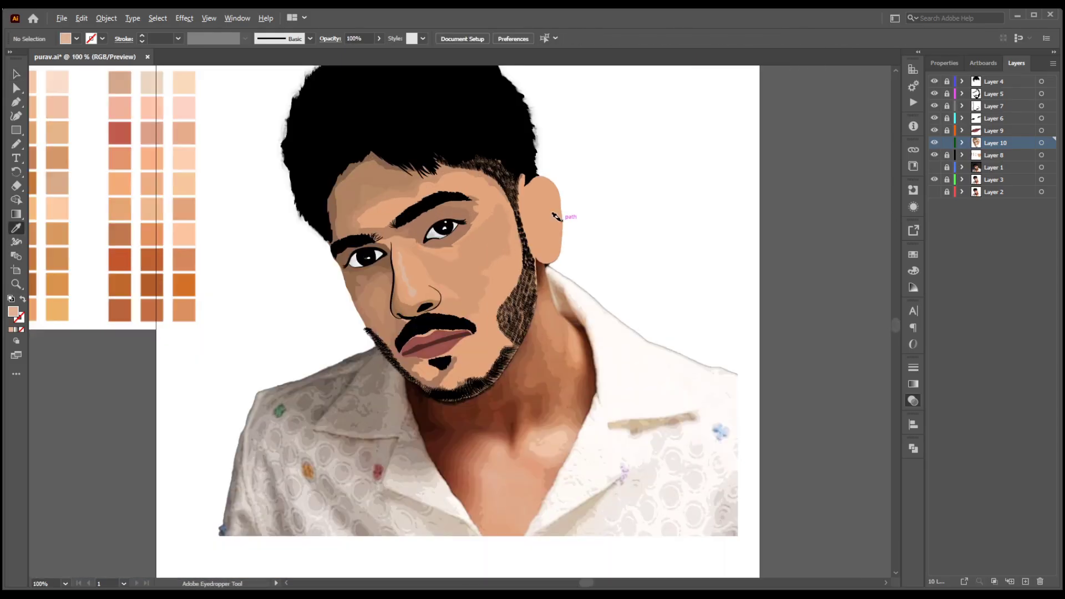
{"action": "scroll", "coordinate": [611, 283], "scroll_direction": "up", "scroll_amount": 1}
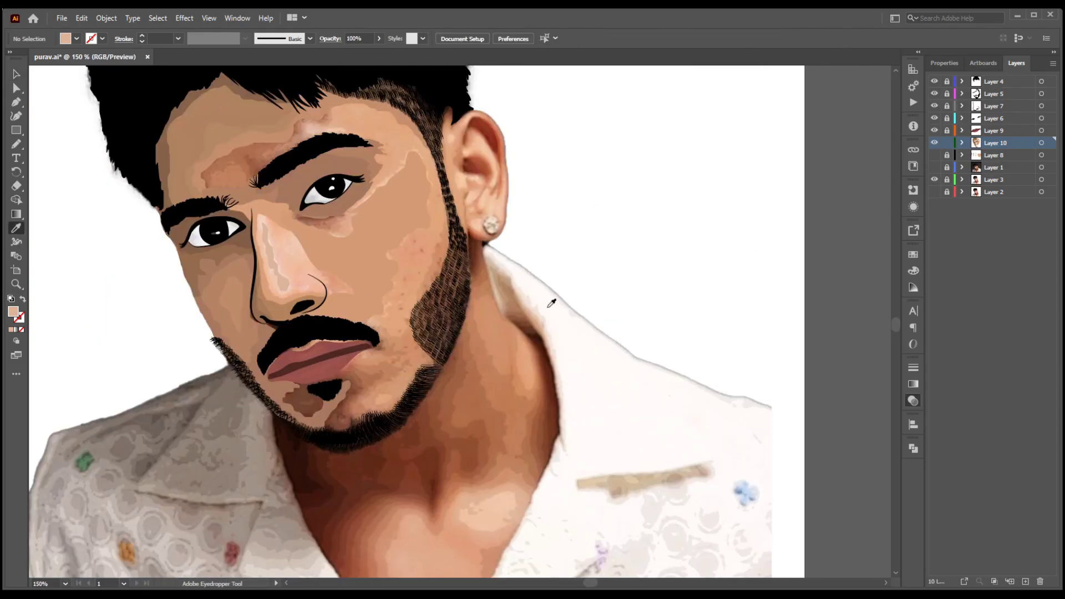
{"action": "scroll", "coordinate": [366, 400], "scroll_direction": "up", "scroll_amount": 1}
{"action": "key", "text": "n"}
{"action": "key", "text": "i"}
{"action": "mouse_move", "coordinate": [277, 425]}
{"action": "left_mouse_down"}
{"action": "mouse_move", "coordinate": [319, 364]}
{"action": "mouse_move", "coordinate": [357, 372]}
{"action": "mouse_move", "coordinate": [366, 422]}
{"action": "mouse_move", "coordinate": [319, 388]}
{"action": "left_mouse_up"}
{"action": "left_click", "coordinate": [356, 372]}
{"action": "key", "text": "v"}
{"action": "left_click", "coordinate": [561, 261]}
{"action": "key", "text": "n"}
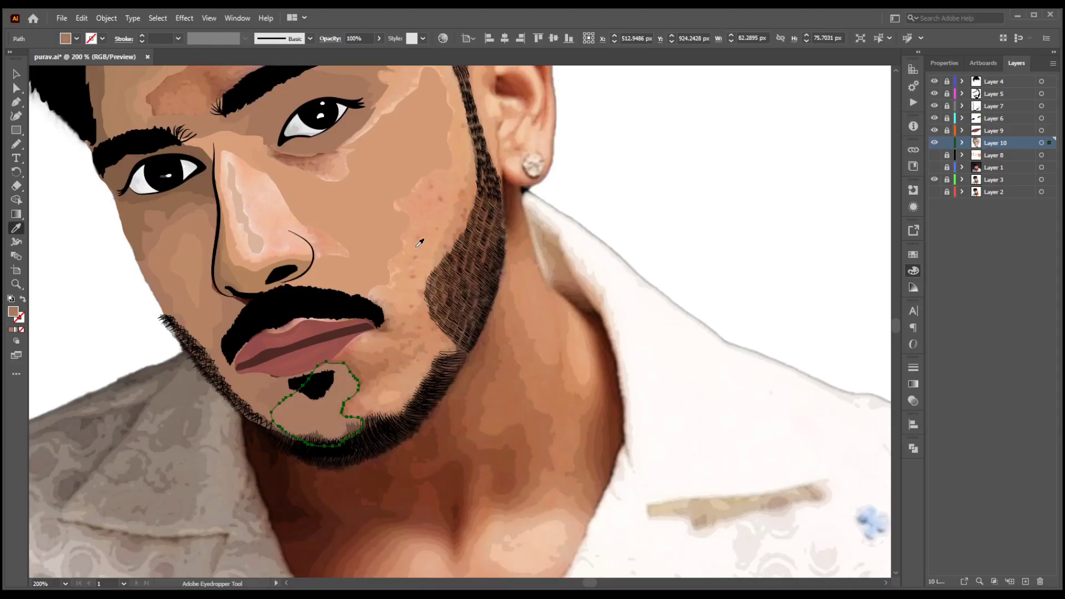
Draw a larger shade shape around the first chin shape, about 104 × 85 px, filled with reddish brown.
{"action": "key", "text": "v"}
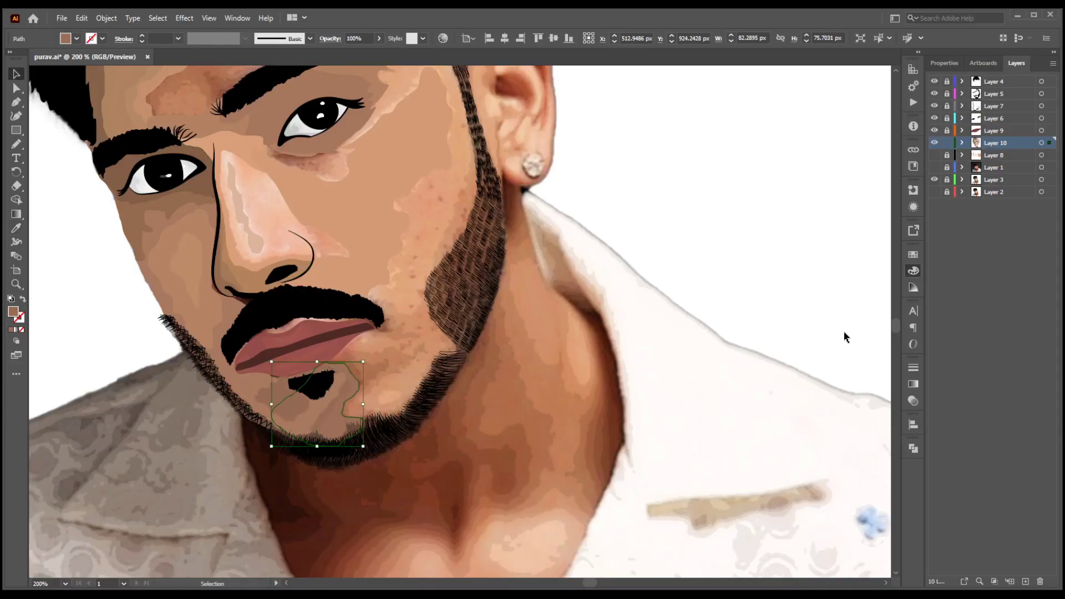
{"action": "left_click", "coordinate": [344, 388]}
{"action": "left_click", "coordinate": [344, 388]}
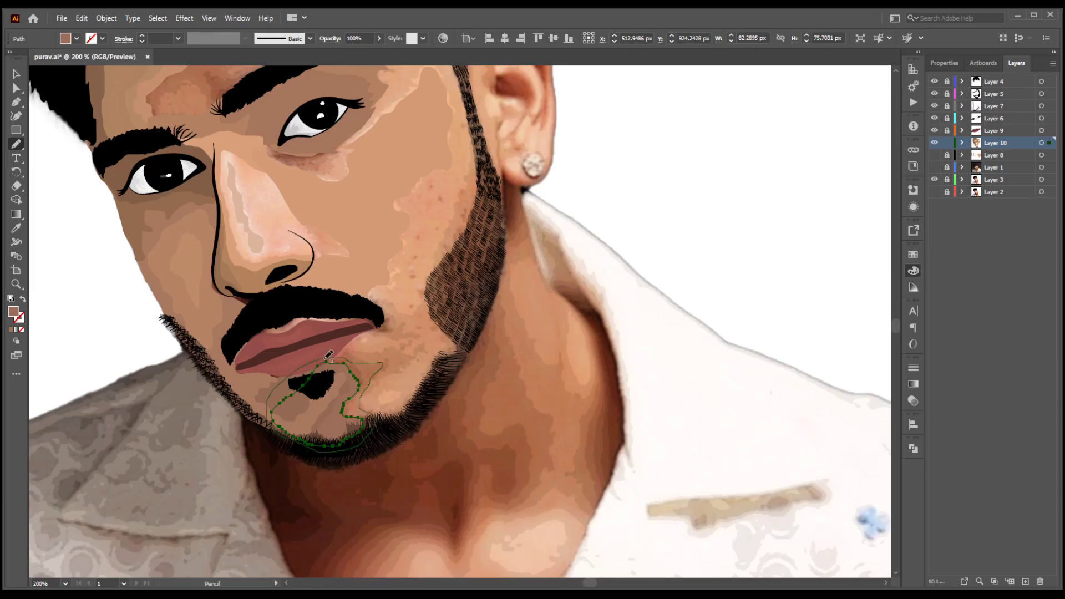
{"action": "left_click_drag", "start_coordinate": [329, 355], "coordinate": [329, 358]}
{"action": "key", "text": "v"}
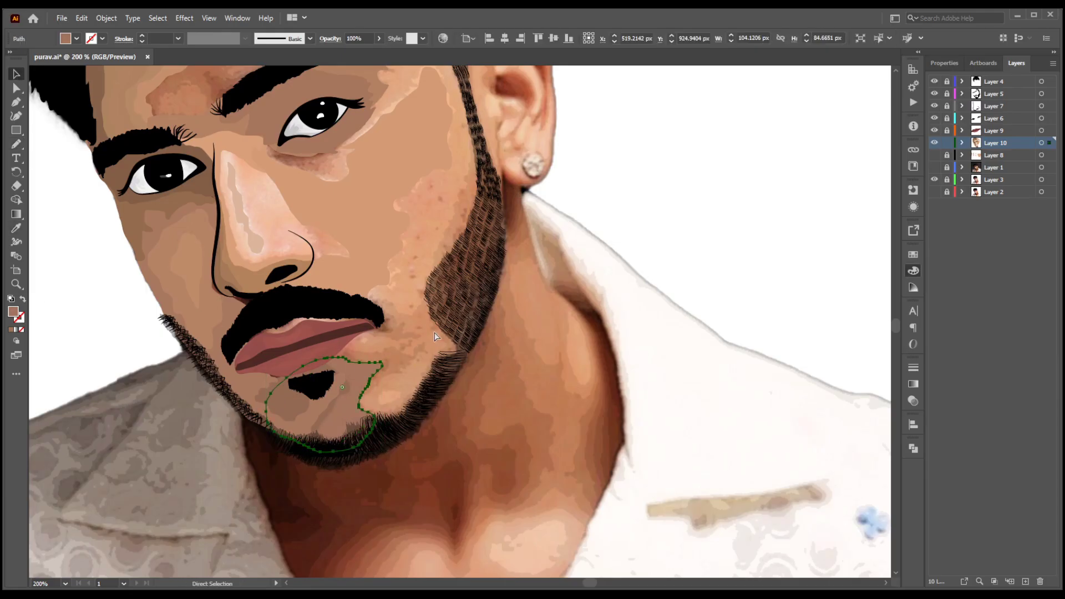
Draw a closed shade shape from under the lower lip toward the jaw, about 100 × 55 px, filled with light brown.
{"action": "key", "text": "ctrl+shift+a"}
{"action": "key", "text": "n"}
{"action": "mouse_move", "coordinate": [378, 412]}
{"action": "left_mouse_down"}
{"action": "mouse_move", "coordinate": [330, 356]}
{"action": "mouse_move", "coordinate": [411, 349]}
{"action": "left_mouse_up"}
{"action": "key", "text": "v"}
{"action": "key", "text": "ctrl+shift+a"}
{"action": "key", "text": "n"}
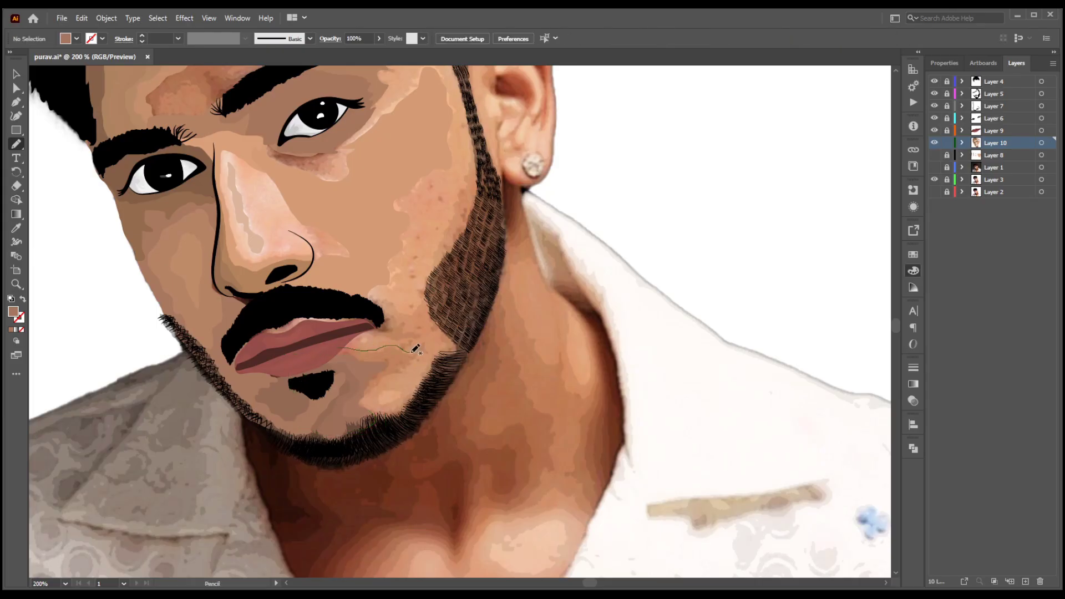
{"action": "left_click_drag", "start_coordinate": [327, 397], "coordinate": [340, 350]}
{"action": "key", "text": "v"}
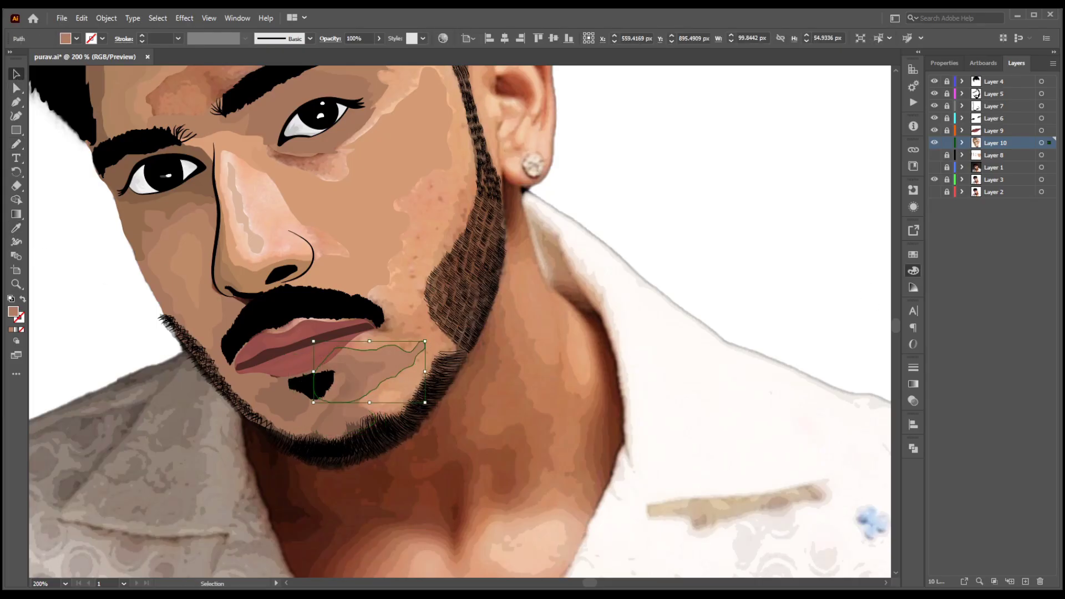
Draw a large shape from the sideburn down the jaw to the chin, about 138 × 262 px, filled with tan, and show Layer 8.
{"action": "key", "text": "ctrl+shift+a"}
{"action": "left_click", "coordinate": [13, 140]}
{"action": "left_click_drag", "start_coordinate": [473, 142], "coordinate": [468, 181]}
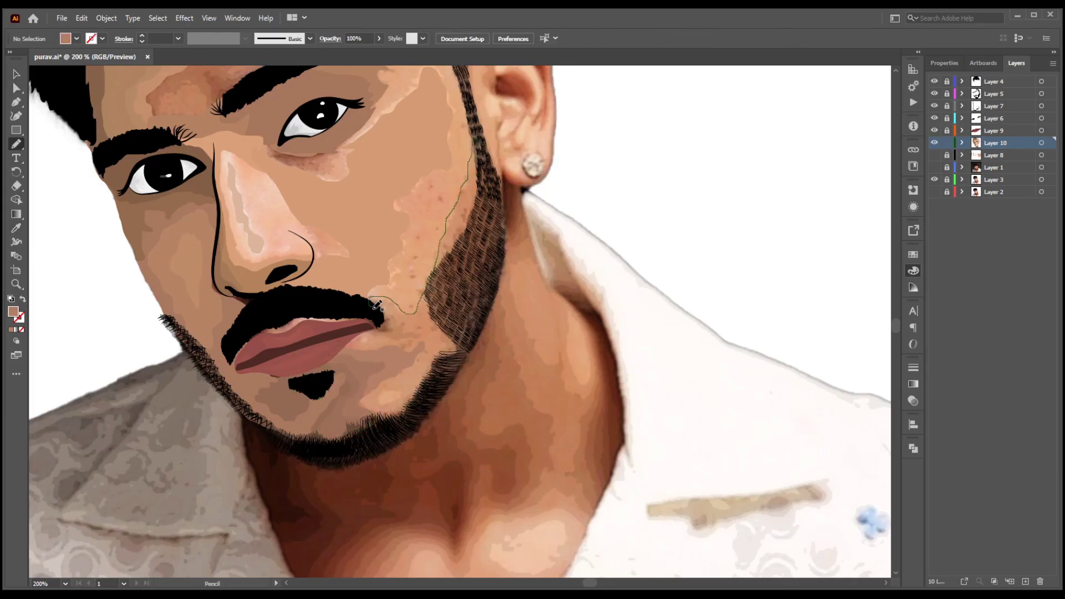
{"action": "left_click_drag", "start_coordinate": [438, 386], "coordinate": [366, 430]}
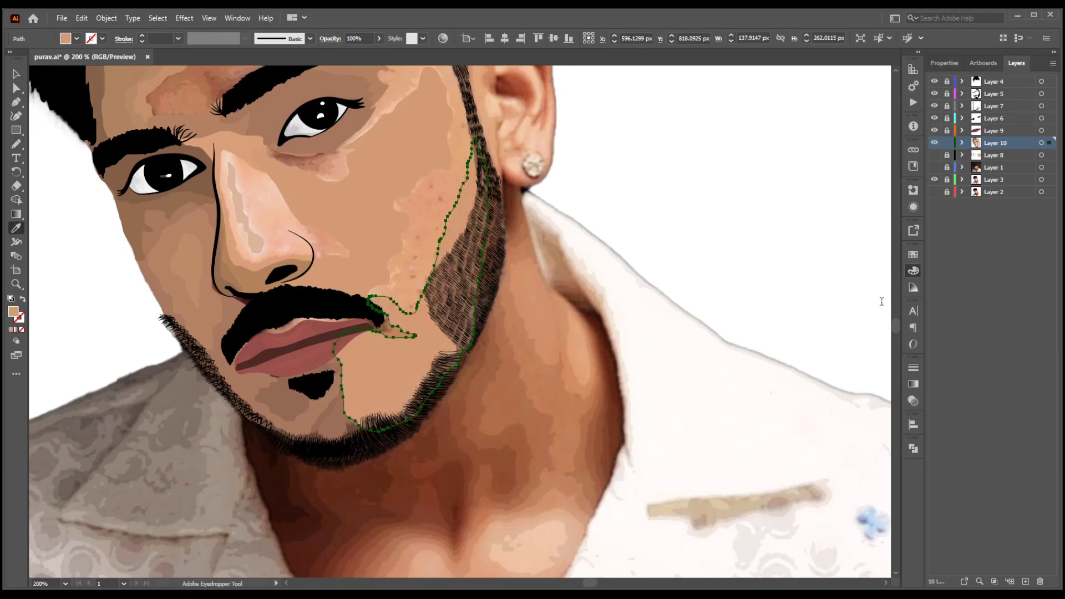
{"action": "left_click", "coordinate": [15, 73]}
{"action": "left_click", "coordinate": [936, 154]}
{"action": "left_click", "coordinate": [643, 236]}
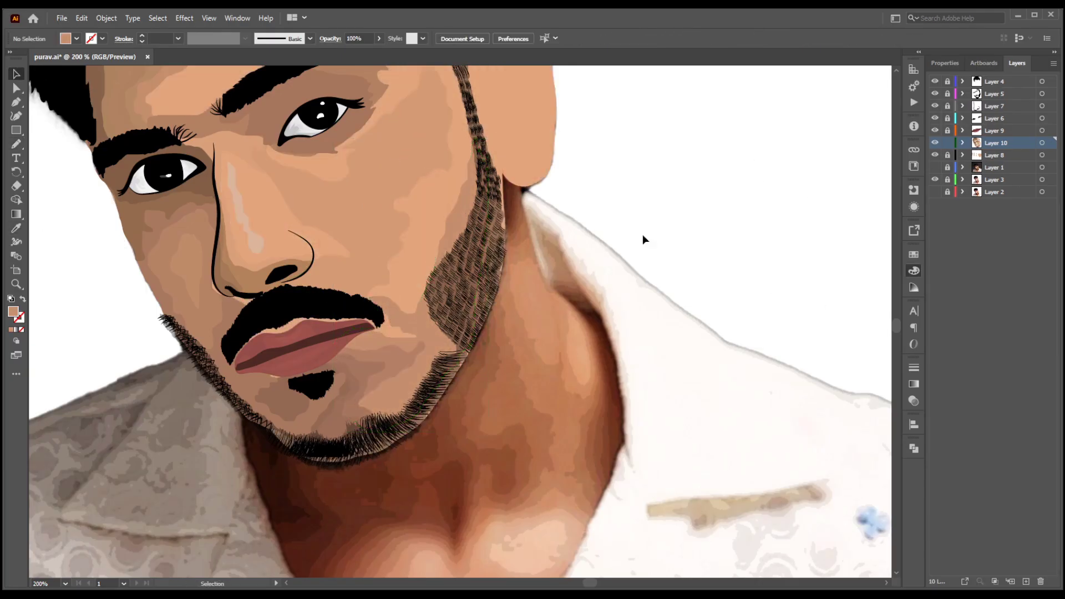
Unlock Layer 5 and place a small group of beard strokes at the sparse lower edge of the cheek beard.
{"action": "scroll", "coordinate": [465, 352], "scroll_direction": "up", "scroll_amount": 4}
{"action": "left_click", "coordinate": [948, 93]}
{"action": "left_click", "coordinate": [433, 284]}
{"action": "left_click_drag", "start_coordinate": [433, 286], "coordinate": [405, 290]}
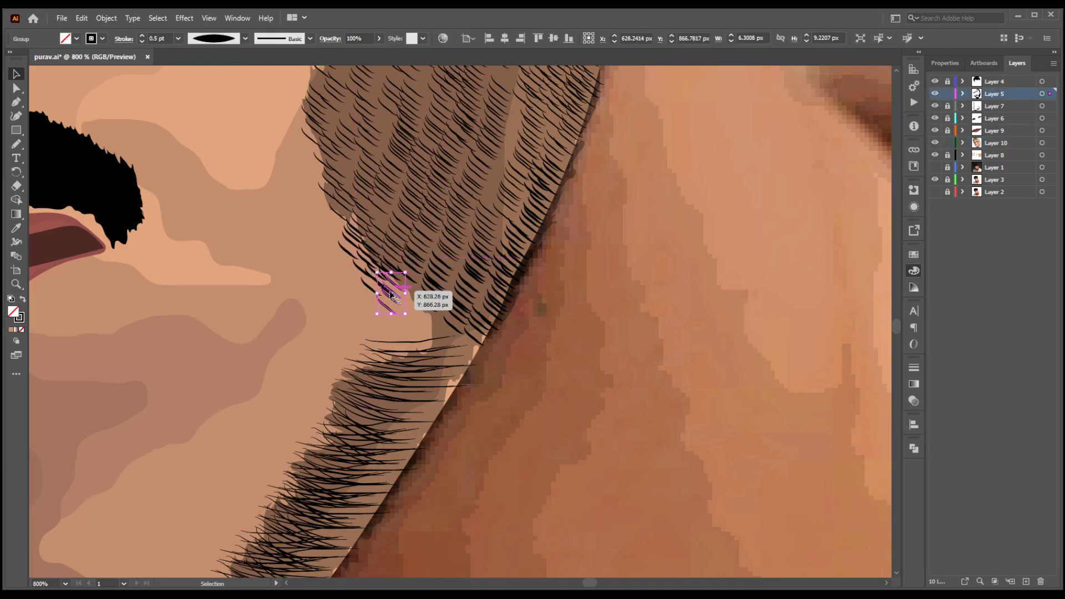
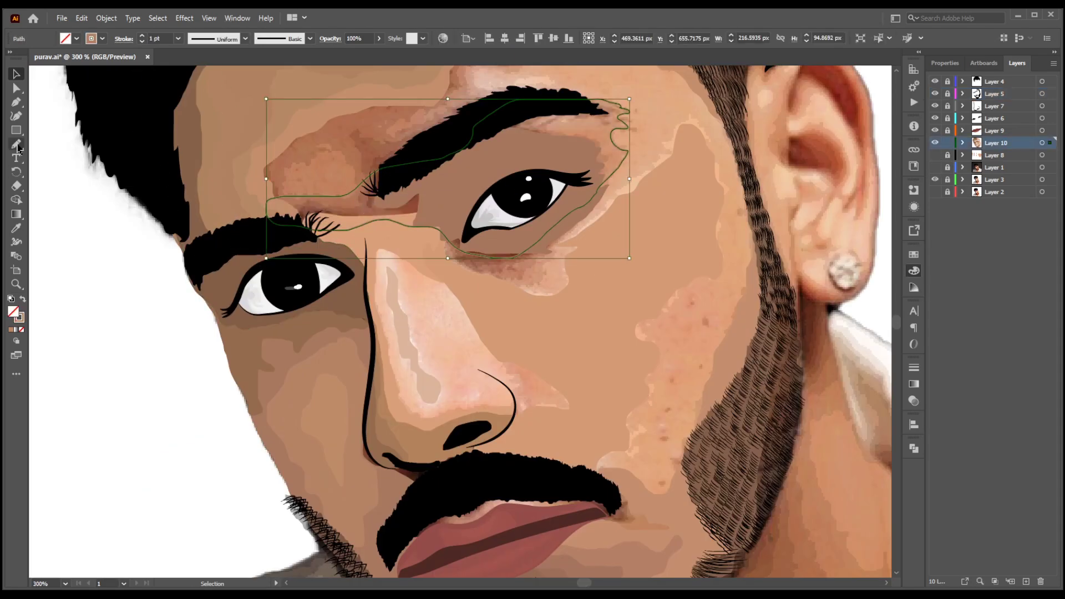
Draw two nested closed outlines between the eyebrows, about 79 × 21 px and 83 × 30 px.
{"action": "left_click", "coordinate": [17, 145]}
{"action": "key", "text": "ctrl+shift+a"}
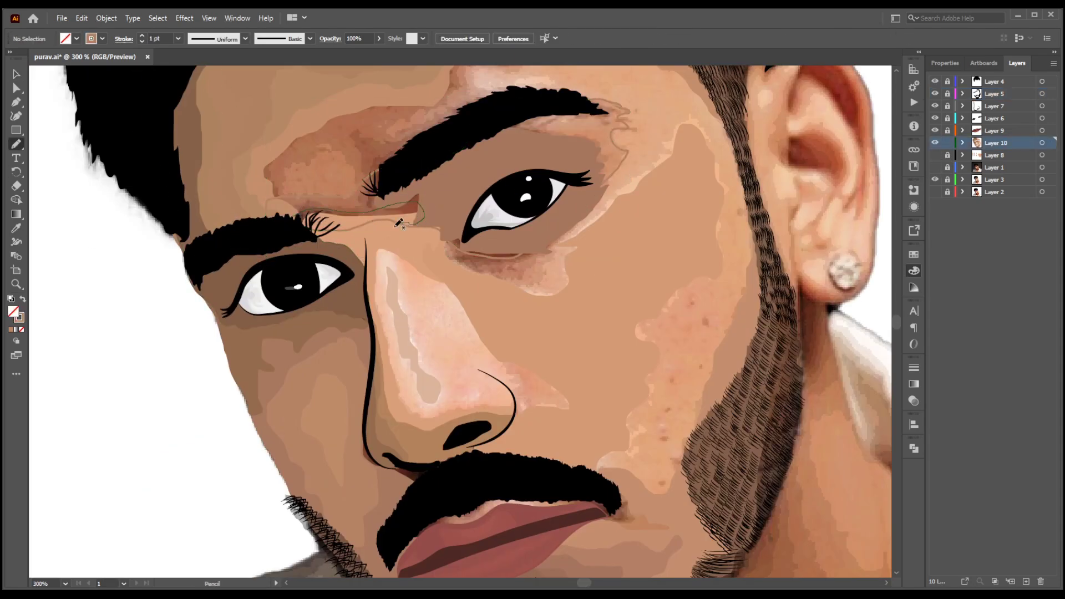
{"action": "left_click_drag", "start_coordinate": [398, 222], "coordinate": [297, 225]}
{"action": "key", "text": "i"}
{"action": "key", "text": "ctrl+shift+a"}
{"action": "key", "text": "n"}
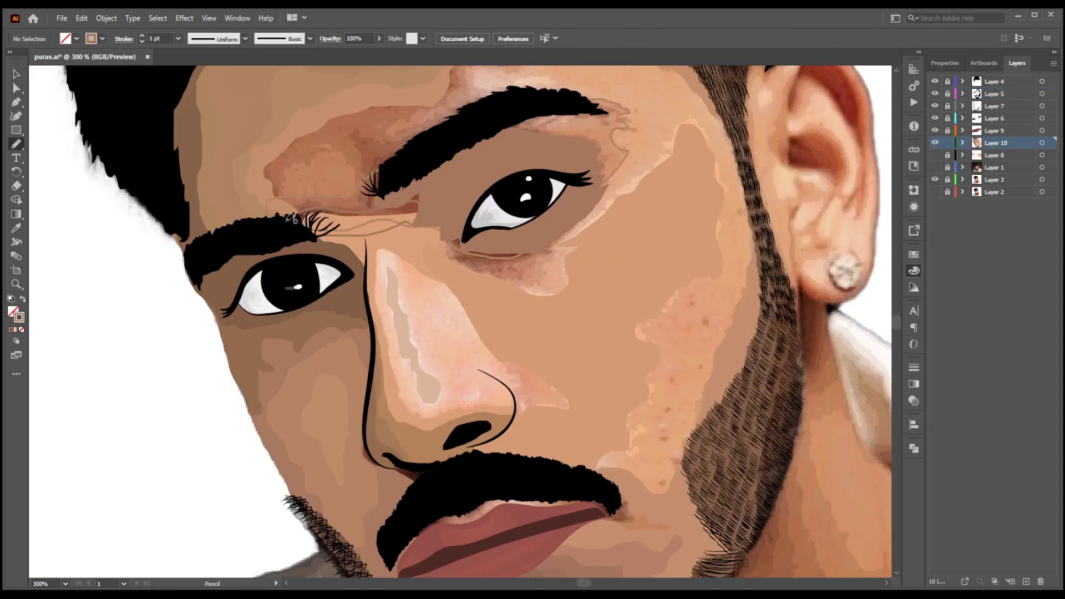
{"action": "left_click_drag", "start_coordinate": [411, 190], "coordinate": [287, 221]}
Fill the small shape between the eyebrows with brown and the outlines around it with graded skin tones.
{"action": "key", "text": "i"}
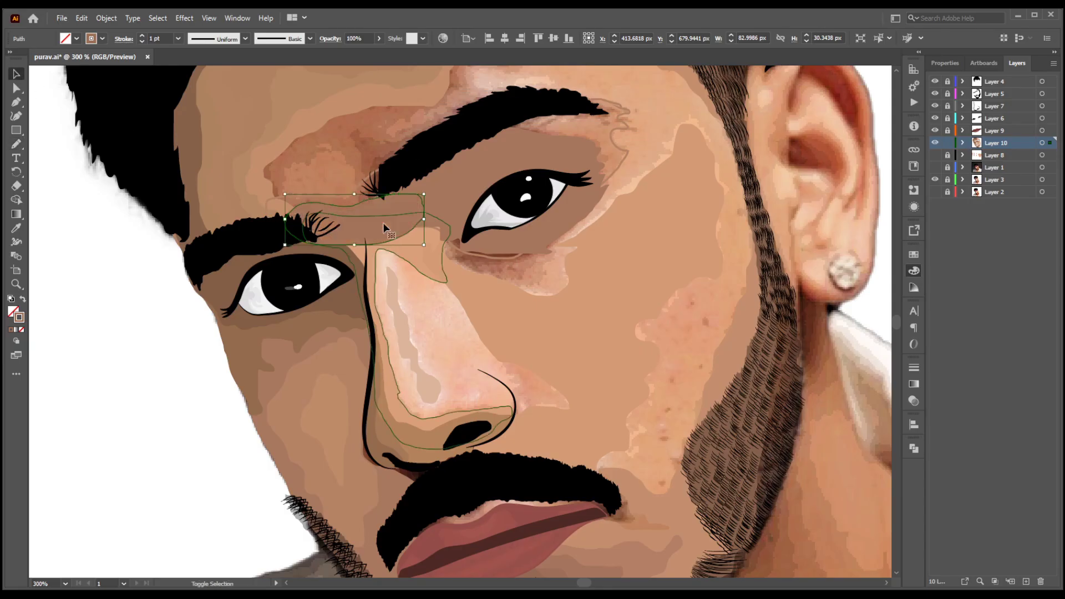
{"action": "left_click", "coordinate": [364, 232]}
{"action": "key", "text": "a"}
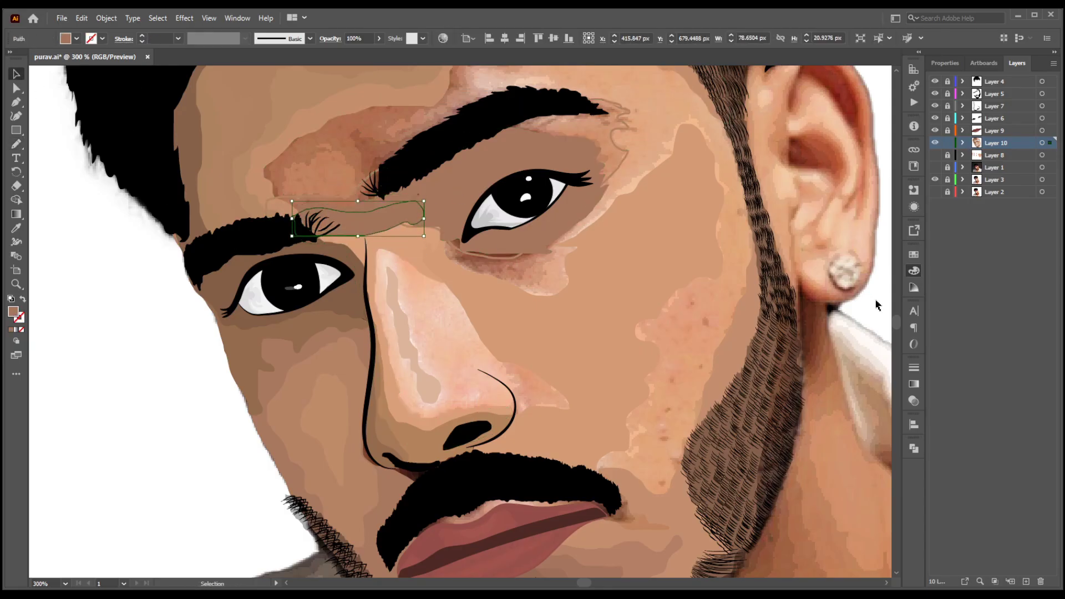
{"action": "key", "text": "v"}
{"action": "left_click", "coordinate": [408, 195]}
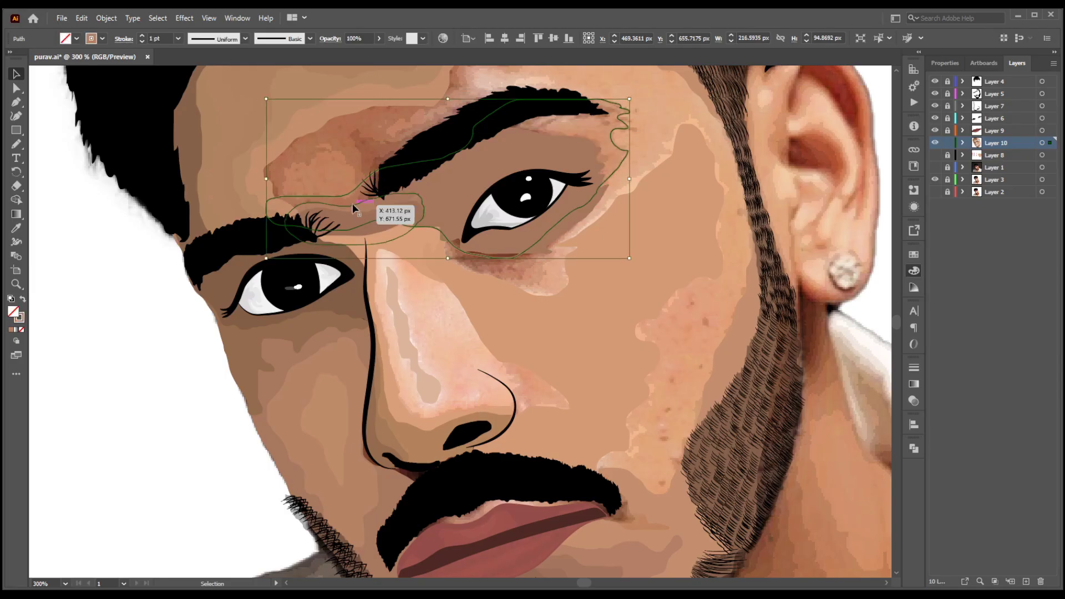
{"action": "scroll", "coordinate": [483, 194], "scroll_direction": "down", "scroll_amount": 2}
{"action": "left_click", "coordinate": [313, 215]}
{"action": "scroll", "coordinate": [491, 187], "scroll_direction": "up", "scroll_amount": 3}
{"action": "left_click", "coordinate": [331, 253]}
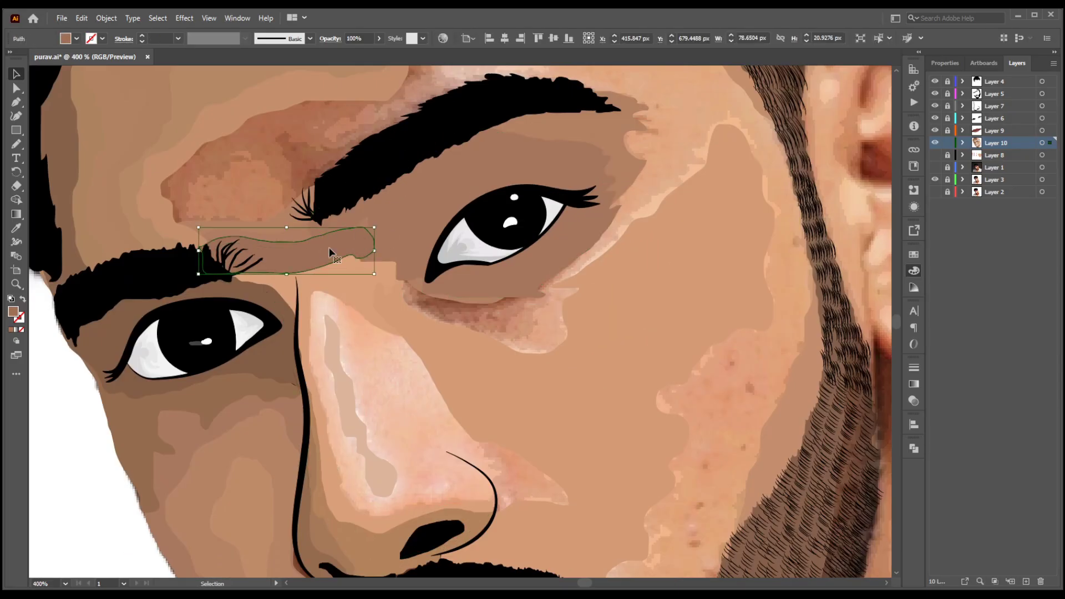
{"action": "key", "text": "ctrl+shift+a"}
Draw a curved shade shape across the forehead above the inner brows, about 146 × 95 px, and fill it with light brown.
{"action": "scroll", "coordinate": [390, 239], "scroll_direction": "down", "scroll_amount": 2}
{"action": "key", "text": "n"}
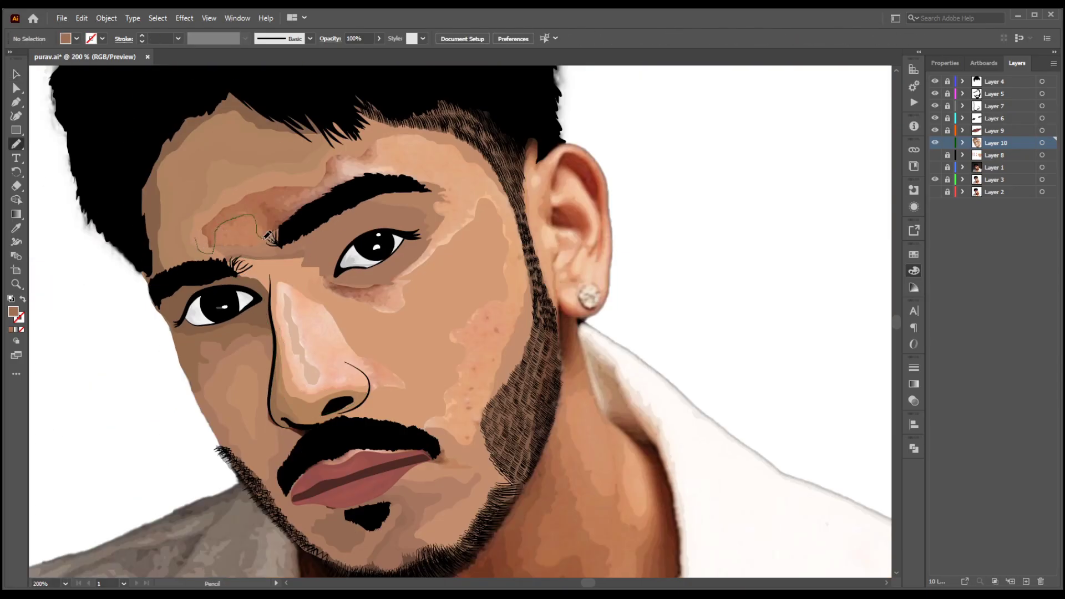
{"action": "left_click_drag", "start_coordinate": [201, 235], "coordinate": [201, 237]}
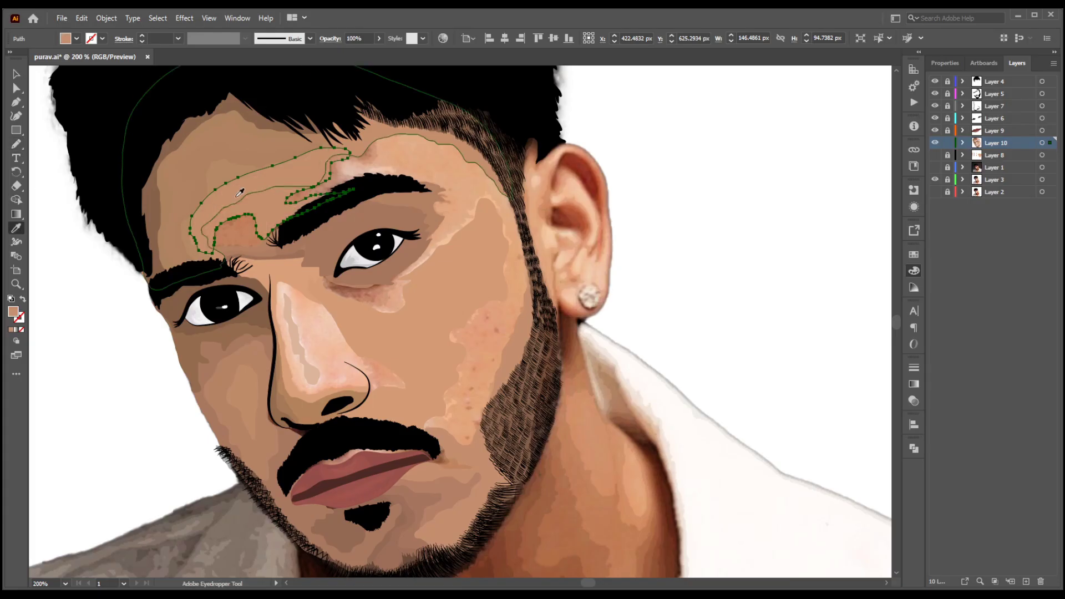
{"action": "key", "text": "v"}
{"action": "key", "text": "ctrl+shift+a"}
Draw a closed shape from above the arched eyebrow up to the hairline, about 91 × 67 px, filled with light brown.
{"action": "key", "text": "n"}
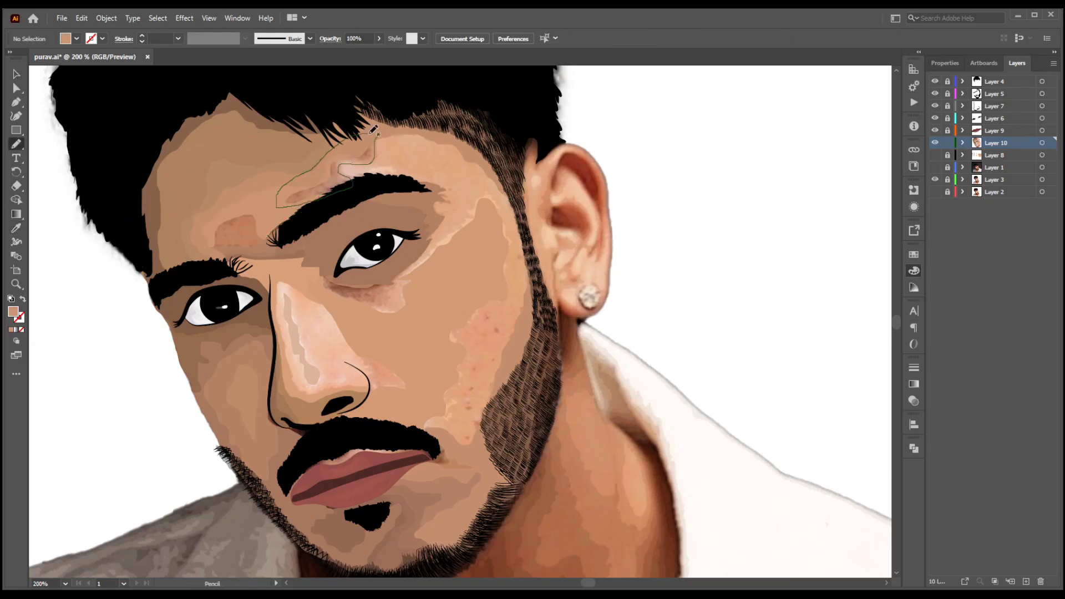
{"action": "left_click_drag", "start_coordinate": [373, 129], "coordinate": [374, 132]}
{"action": "key", "text": "v"}
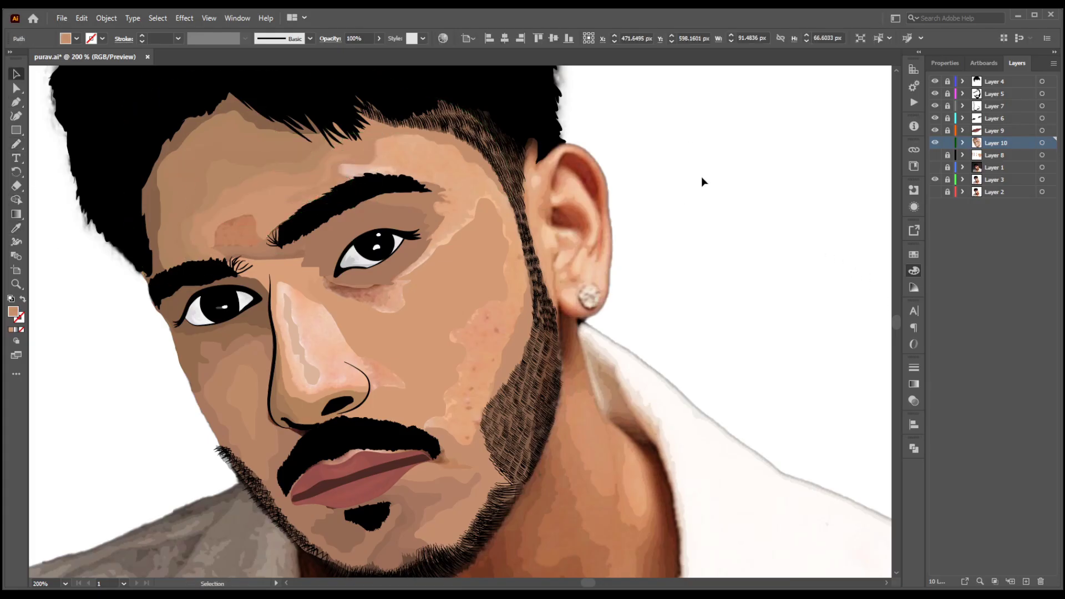
{"action": "left_click", "coordinate": [702, 182]}
Draw a closed shade shape on the cheek beside the sideburn and fill it with light tan.
{"action": "scroll", "coordinate": [500, 239], "scroll_direction": "down", "scroll_amount": 2}
{"action": "scroll", "coordinate": [564, 283], "scroll_direction": "up", "scroll_amount": 2}
{"action": "left_click", "coordinate": [14, 149]}
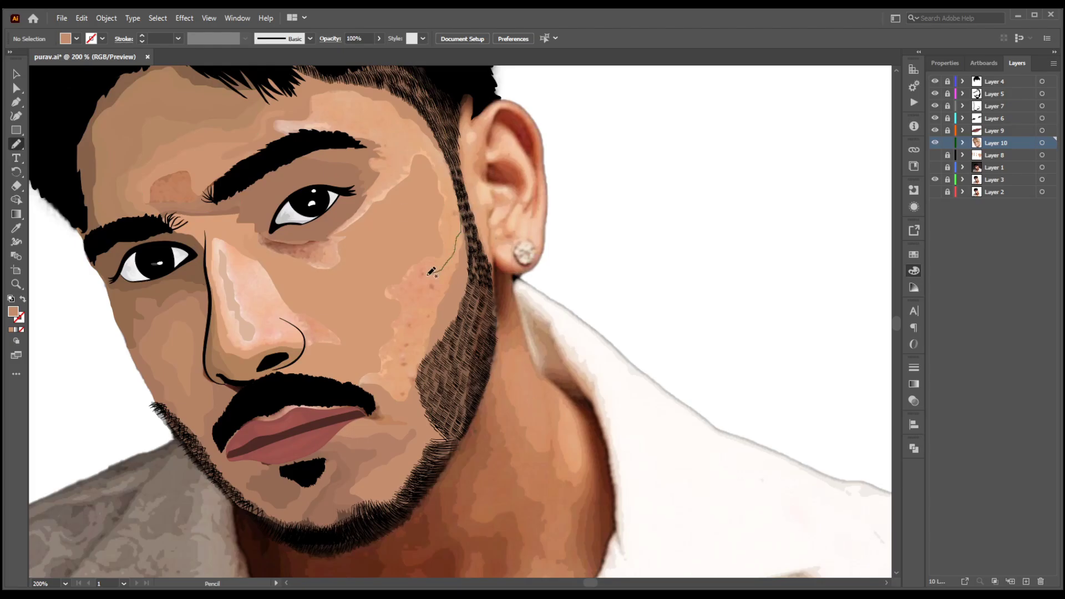
{"action": "mouse_move", "coordinate": [431, 273]}
{"action": "left_mouse_down"}
{"action": "mouse_move", "coordinate": [408, 408]}
{"action": "mouse_move", "coordinate": [460, 233]}
{"action": "left_mouse_up"}
{"action": "key", "text": "i"}
{"action": "left_click", "coordinate": [447, 247]}
{"action": "key", "text": "v"}
{"action": "key", "text": "ctrl+shift+a"}
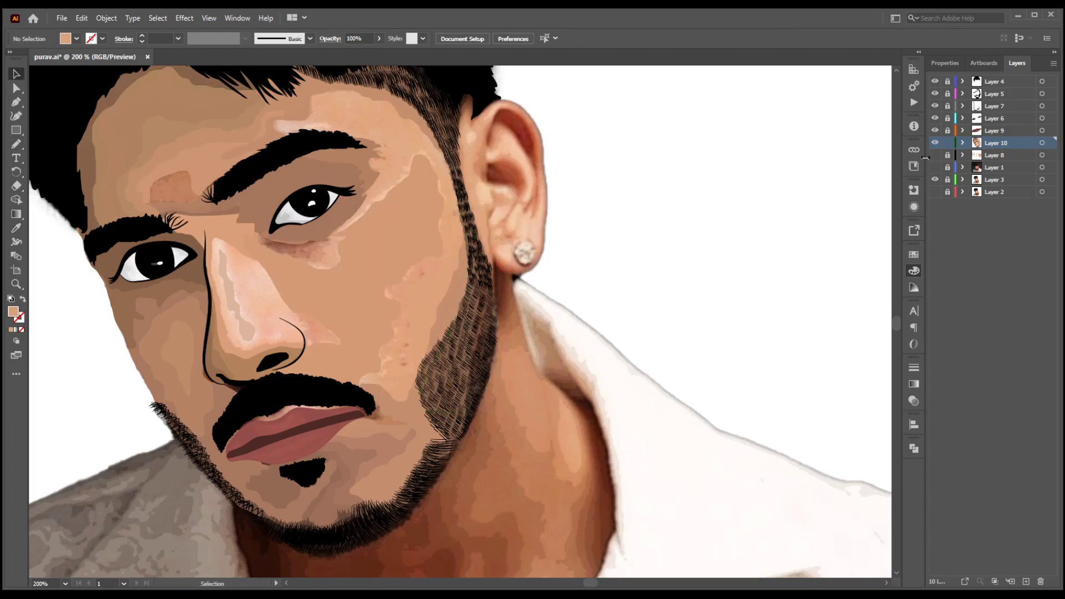
Show and unlock Layer 8.
{"action": "left_click", "coordinate": [935, 155]}
{"action": "left_click", "coordinate": [948, 154]}
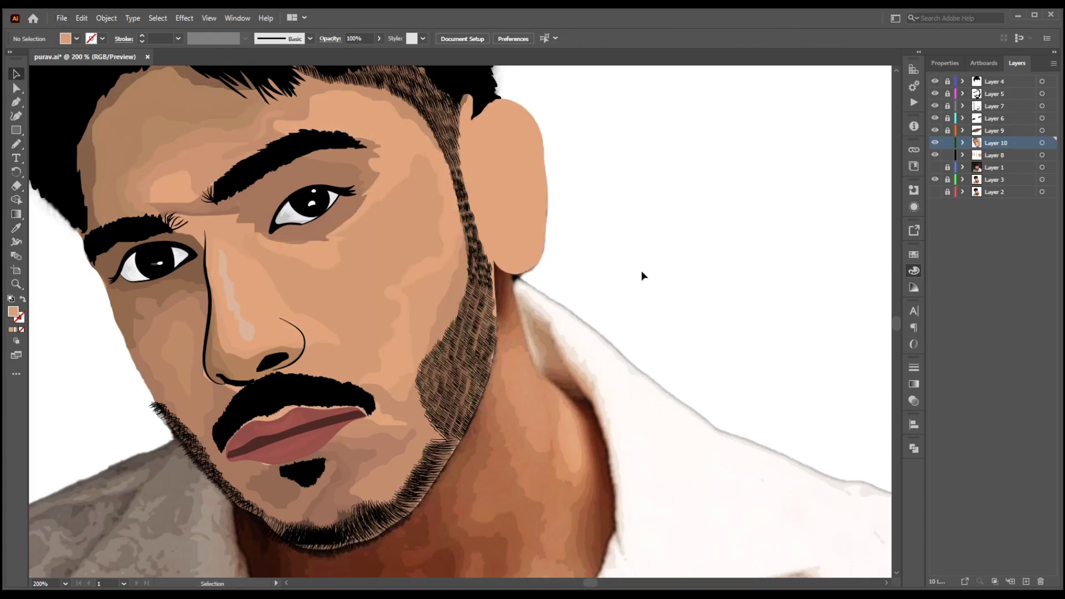
Lock and hide Layer 8, briefly showing the original photo on Layer 1 for comparison.
{"action": "left_click", "coordinate": [934, 155]}
{"action": "left_click", "coordinate": [948, 155]}
{"action": "scroll", "coordinate": [636, 117], "scroll_direction": "down", "scroll_amount": 2}
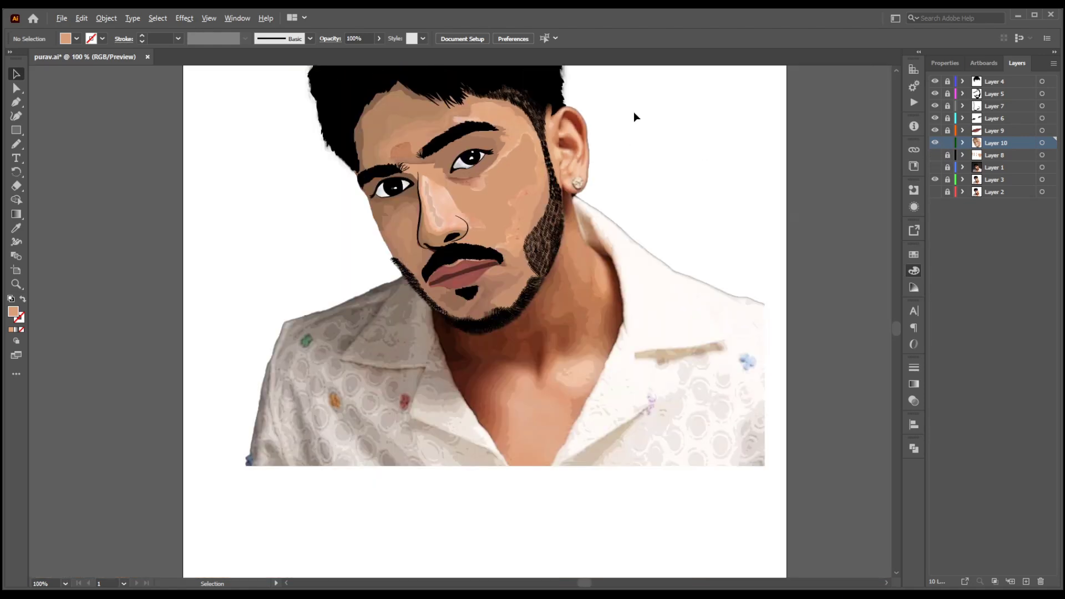
{"action": "key", "text": "ctrl+z"}
{"action": "scroll", "coordinate": [700, 145], "scroll_direction": "down", "scroll_amount": 1}
{"action": "left_click_drag", "start_coordinate": [700, 146], "coordinate": [652, 212]}
{"action": "left_click", "coordinate": [934, 179]}
{"action": "left_click", "coordinate": [935, 167]}
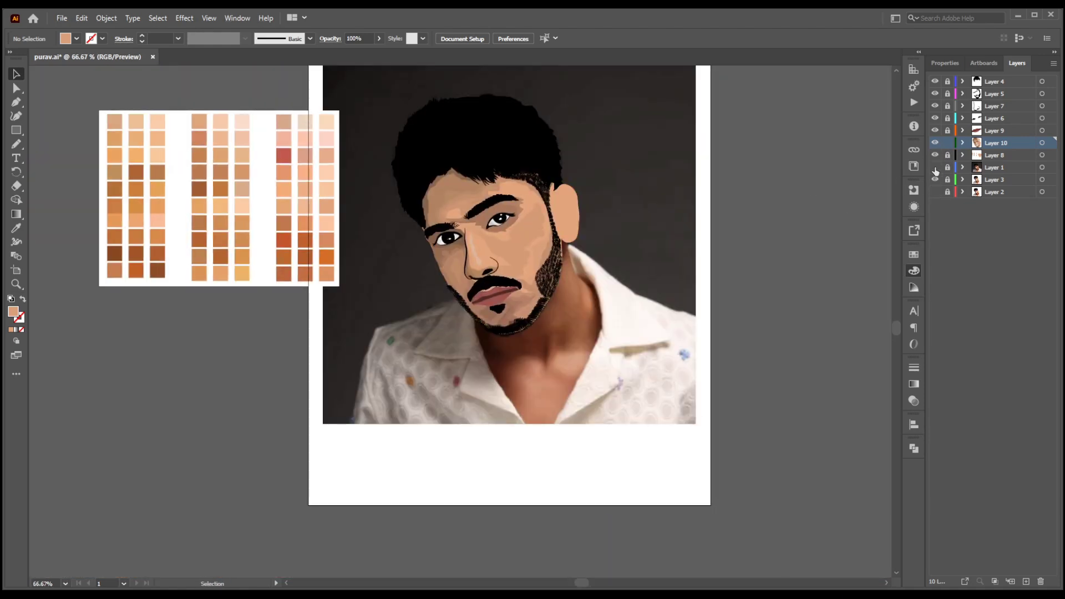
{"action": "left_click", "coordinate": [935, 167]}
{"action": "left_click", "coordinate": [935, 155]}
{"action": "scroll", "coordinate": [555, 200], "scroll_direction": "up", "scroll_amount": 4}
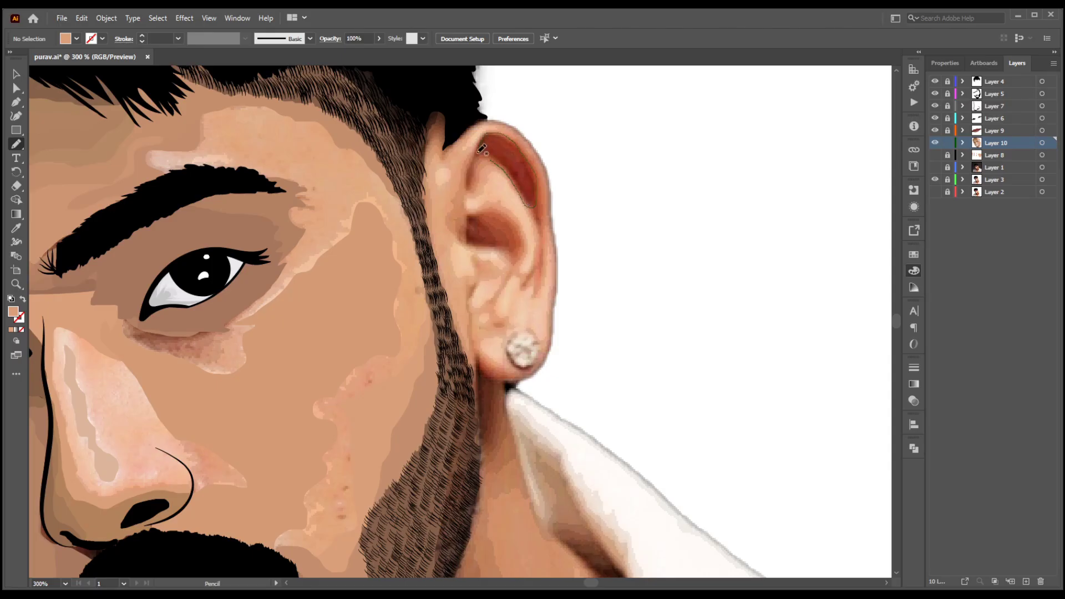
Draw a closed shadow shape along the ear's upper inner fold, about 42 × 45 px, and fill it with dark red.
{"action": "left_click_drag", "start_coordinate": [478, 153], "coordinate": [489, 160]}
{"action": "left_click", "coordinate": [16, 228]}
{"action": "left_click", "coordinate": [507, 158]}
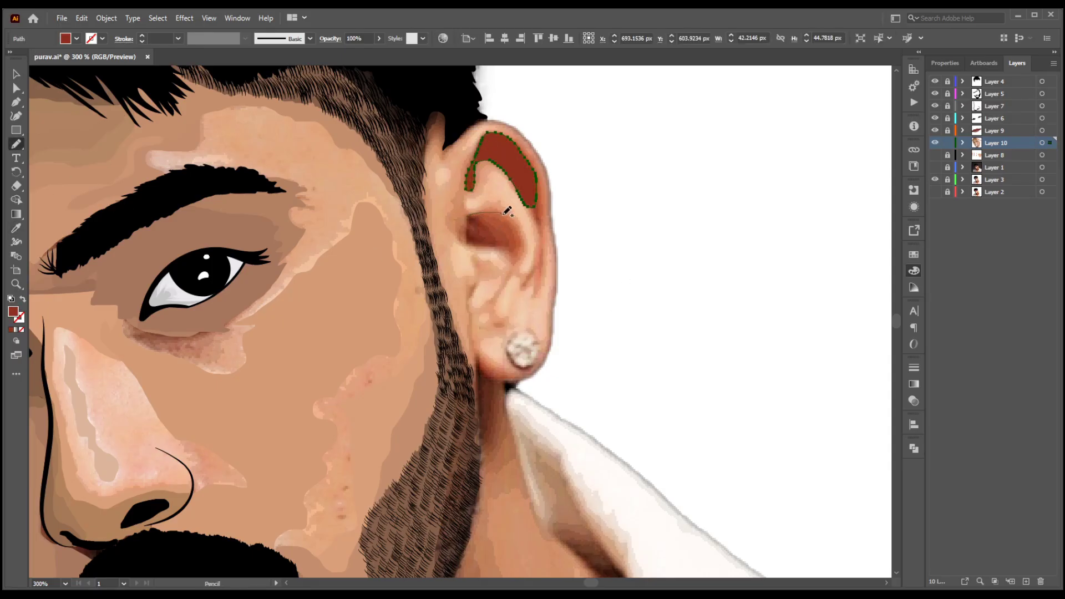
Draw a closed shape over the ear hollow, about 32 × 32 px, and colour it reddish brown.
{"action": "left_click_drag", "start_coordinate": [507, 211], "coordinate": [465, 232]}
{"action": "key", "text": "shift+asciitilde"}
{"action": "left_click", "coordinate": [16, 228]}
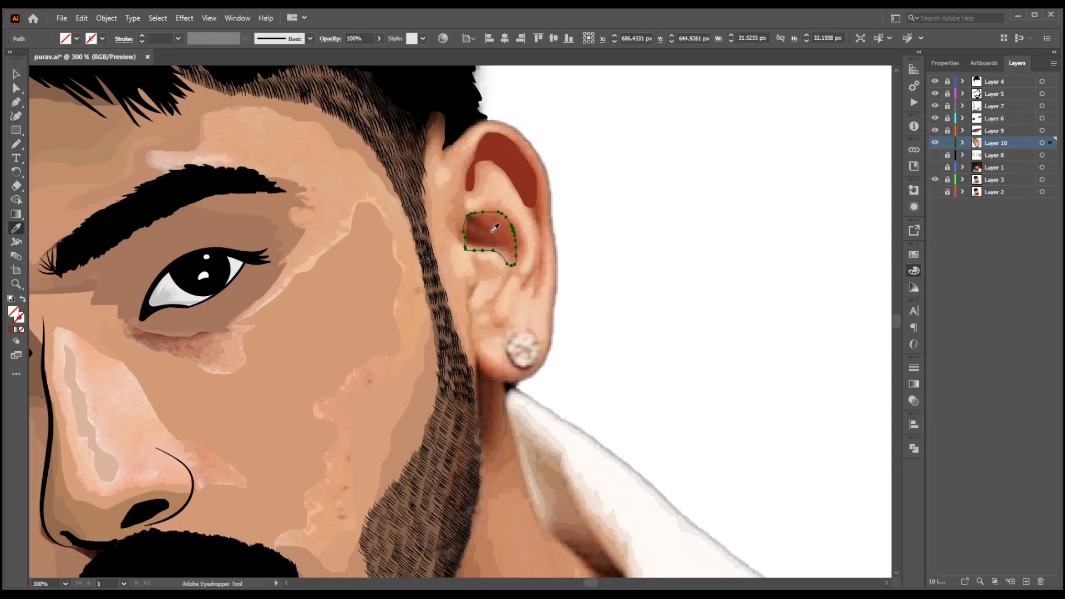
{"action": "left_click", "coordinate": [502, 216]}
Swap the fills of the ear hollow and upper fold shapes to outlines so the photo shows through.
{"action": "left_click", "coordinate": [16, 74]}
{"action": "key", "text": "shift+x"}
{"action": "left_click", "coordinate": [505, 150]}
{"action": "key", "text": "shift+x"}
Draw a narrow forked shape down the ear's outer fold, about 15 × 63 px, and fill it with reddish brown.
{"action": "left_click", "coordinate": [16, 143]}
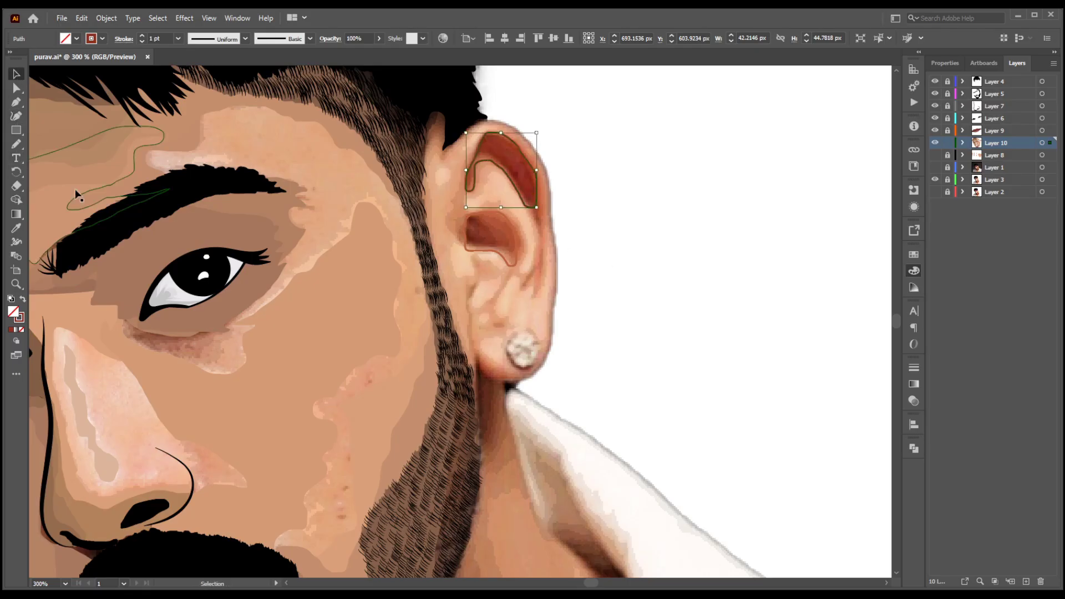
{"action": "left_click", "coordinate": [557, 198], "text": "ctrl"}
{"action": "left_click_drag", "start_coordinate": [527, 200], "coordinate": [530, 208]}
{"action": "left_click", "coordinate": [17, 228]}
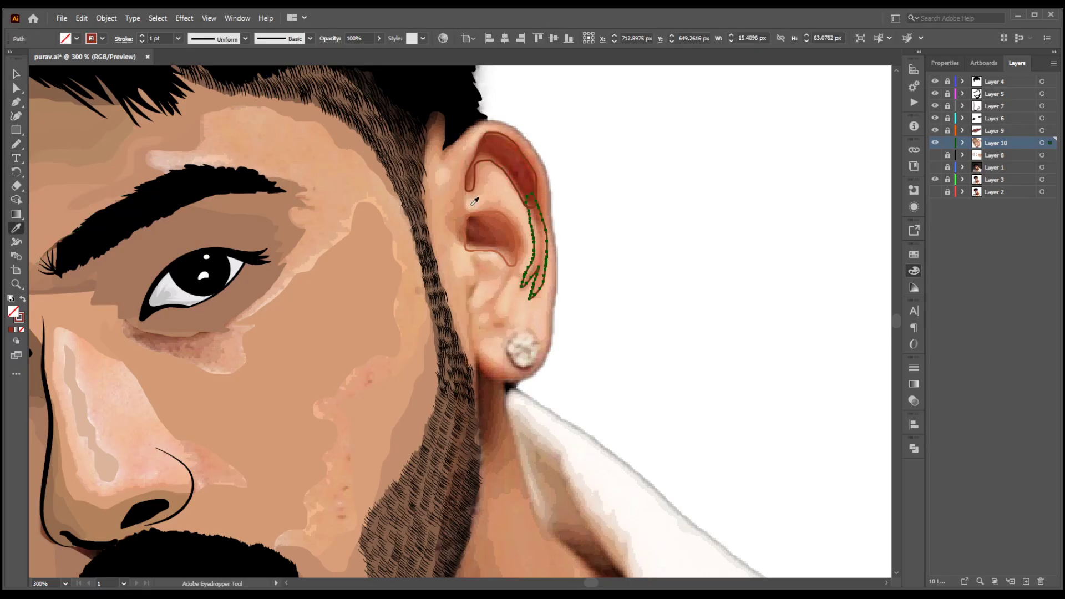
{"action": "left_click", "coordinate": [475, 202]}
{"action": "left_click", "coordinate": [15, 75]}
{"action": "key", "text": "n"}
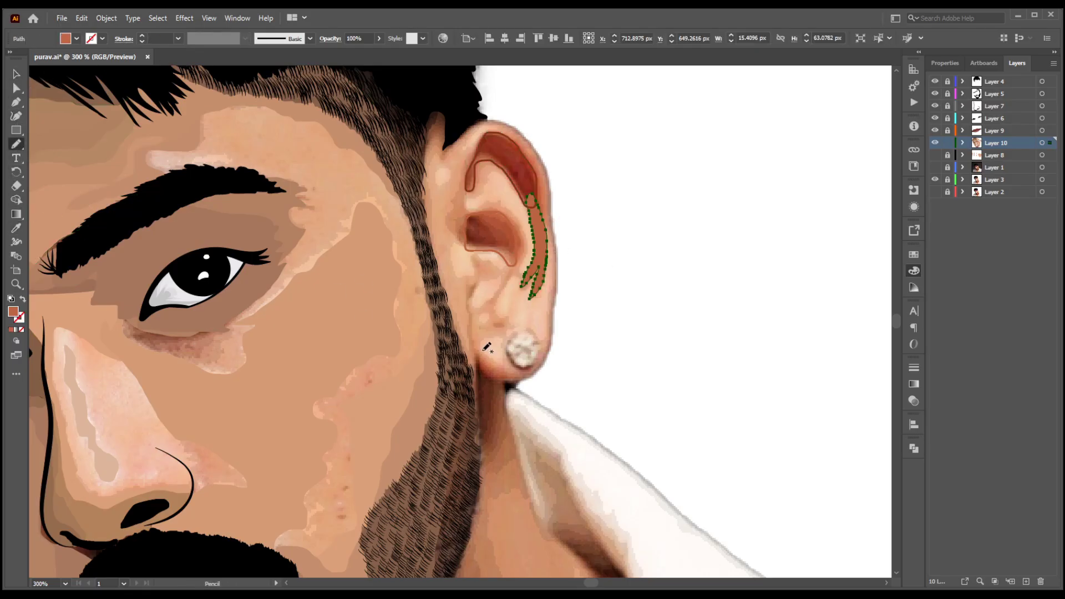
{"action": "left_click_drag", "start_coordinate": [550, 282], "coordinate": [544, 190]}
{"action": "key", "text": "ctrl+z"}
{"action": "key", "text": "ctrl+shift+a"}
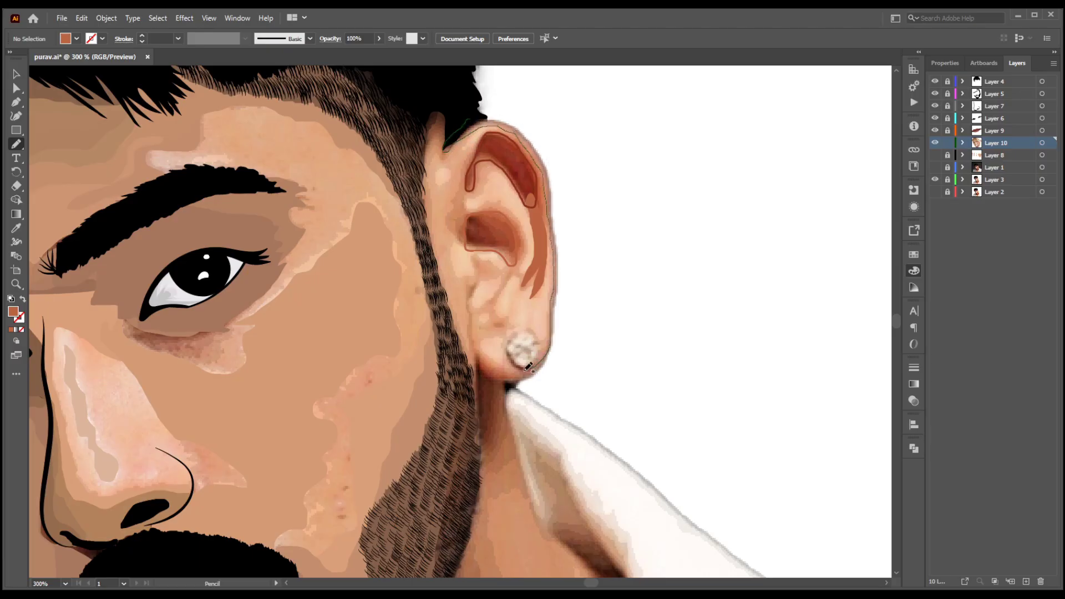
Draw a closed shape around the ear's outer rim, and paste a copy of Layer 8's face base shape in front on Layer 10.
{"action": "left_click_drag", "start_coordinate": [492, 389], "coordinate": [469, 119]}
{"action": "left_click", "coordinate": [15, 74]}
{"action": "left_click", "coordinate": [935, 155]}
{"action": "left_click", "coordinate": [947, 155]}
{"action": "left_click", "coordinate": [522, 316]}
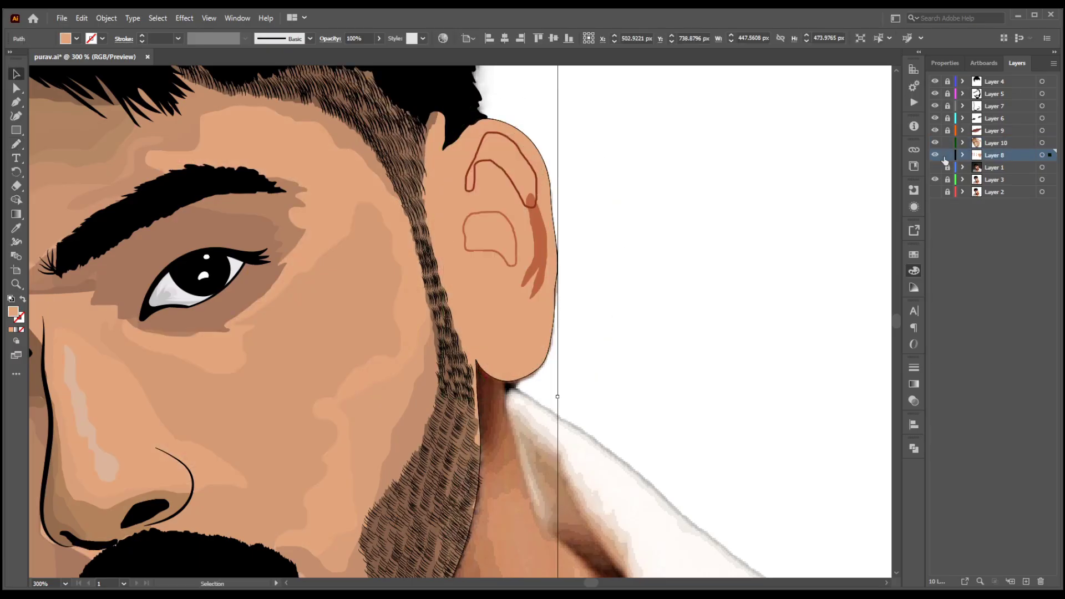
{"action": "left_click", "coordinate": [935, 155]}
{"action": "left_click", "coordinate": [996, 143]}
{"action": "key", "text": "ctrl+f"}
Trim the ear rim shape to the copied face outline with Pathfinder, and fill the resulting rim shade with medium brown.
{"action": "left_click", "coordinate": [465, 125], "text": "shift"}
{"action": "left_click", "coordinate": [488, 125], "text": "shift"}
{"action": "left_click", "coordinate": [552, 105], "text": "shift"}
{"action": "left_click", "coordinate": [914, 448]}
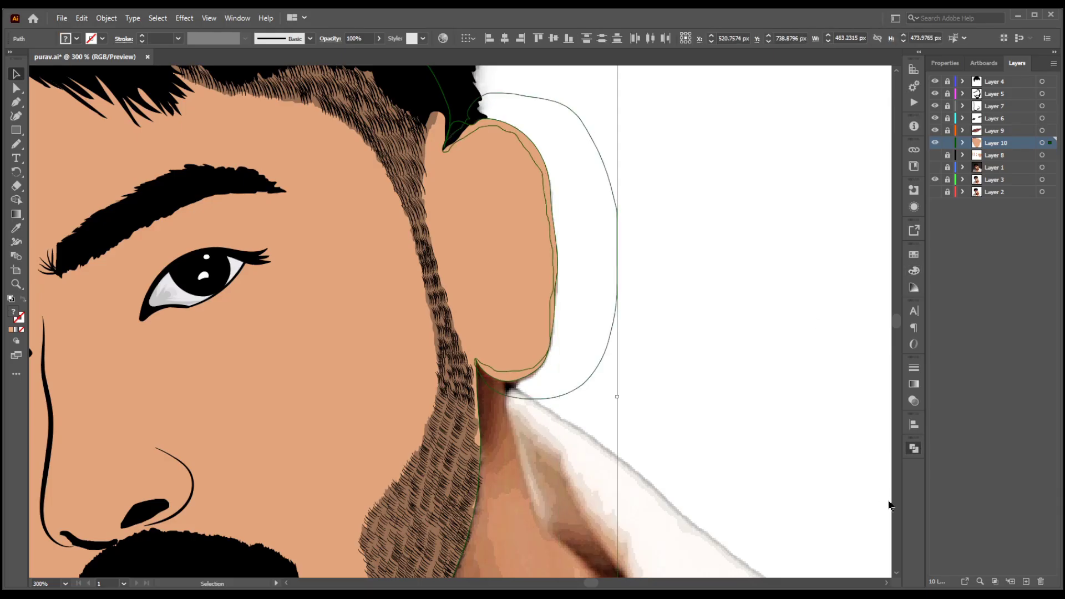
{"action": "left_click", "coordinate": [833, 480]}
{"action": "left_click", "coordinate": [914, 270]}
{"action": "left_click", "coordinate": [855, 206]}
{"action": "left_click", "coordinate": [935, 155]}
Refine the ear rim shade by moving its anchor points near the hair tip and along the ear edge.
{"action": "left_click", "coordinate": [17, 88]}
{"action": "left_click", "coordinate": [460, 135]}
{"action": "scroll", "coordinate": [460, 135], "scroll_direction": "up", "scroll_amount": 5}
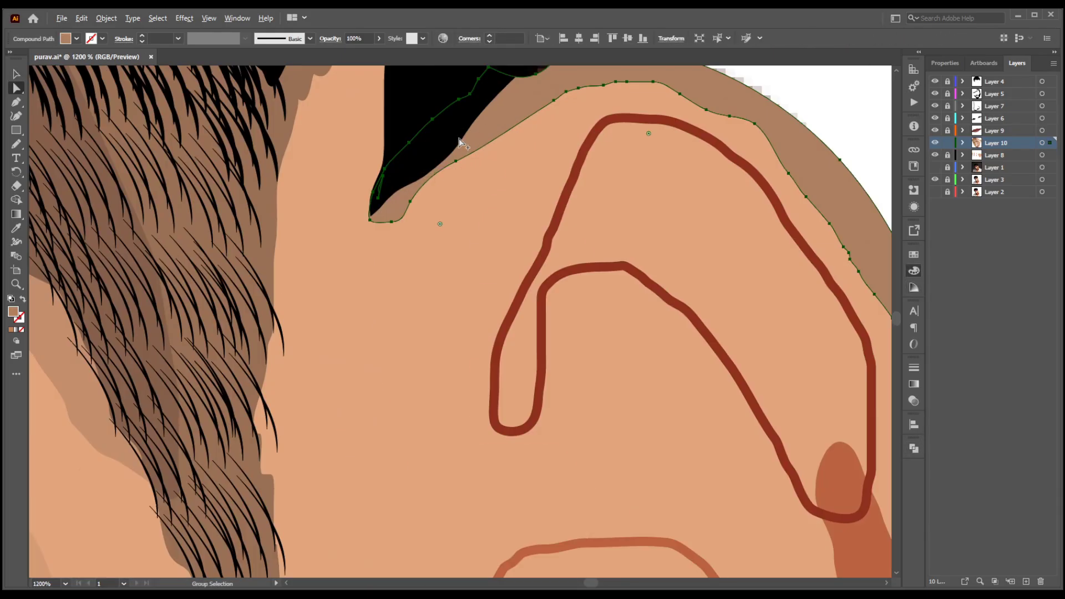
{"action": "left_click", "coordinate": [457, 165]}
{"action": "left_click", "coordinate": [410, 202]}
{"action": "left_click_drag", "start_coordinate": [411, 202], "coordinate": [411, 216]}
{"action": "scroll", "coordinate": [547, 154], "scroll_direction": "down", "scroll_amount": 5}
{"action": "scroll", "coordinate": [614, 370], "scroll_direction": "up", "scroll_amount": 5}
{"action": "left_click_drag", "start_coordinate": [627, 374], "coordinate": [613, 374]}
{"action": "left_click_drag", "start_coordinate": [641, 315], "coordinate": [625, 316]}
{"action": "left_click_drag", "start_coordinate": [645, 250], "coordinate": [640, 248]}
{"action": "scroll", "coordinate": [626, 264], "scroll_direction": "down", "scroll_amount": 5}
{"action": "scroll", "coordinate": [627, 266], "scroll_direction": "down", "scroll_amount": 2}
{"action": "left_click", "coordinate": [816, 83]}
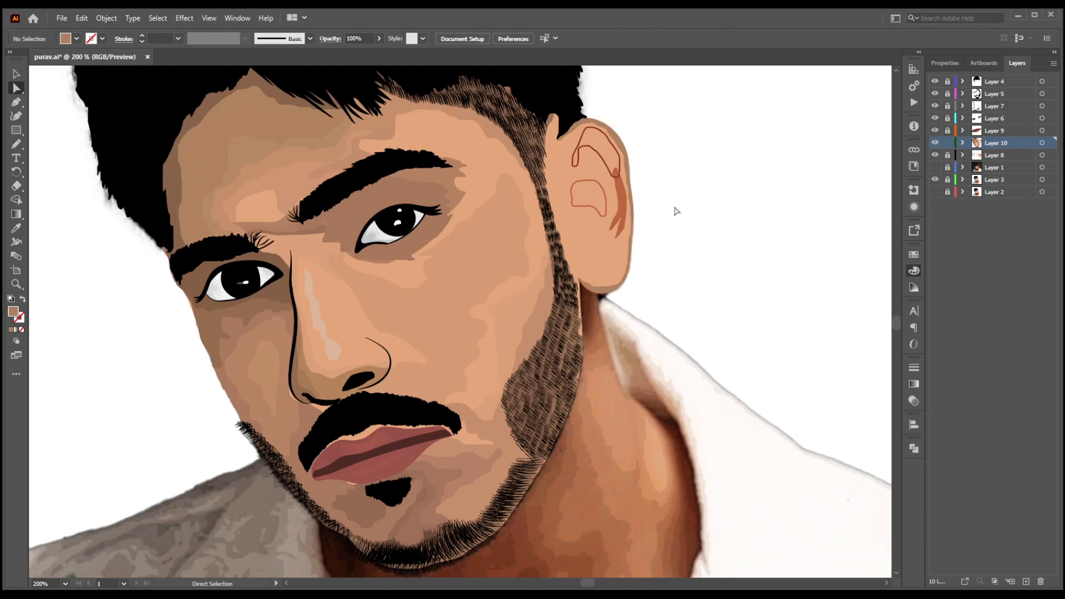
Turn the outlined upper fold and hollow shapes of the ear back into filled shapes.
{"action": "scroll", "coordinate": [608, 155], "scroll_direction": "up", "scroll_amount": 2}
{"action": "left_click", "coordinate": [591, 151]}
{"action": "key", "text": "n"}
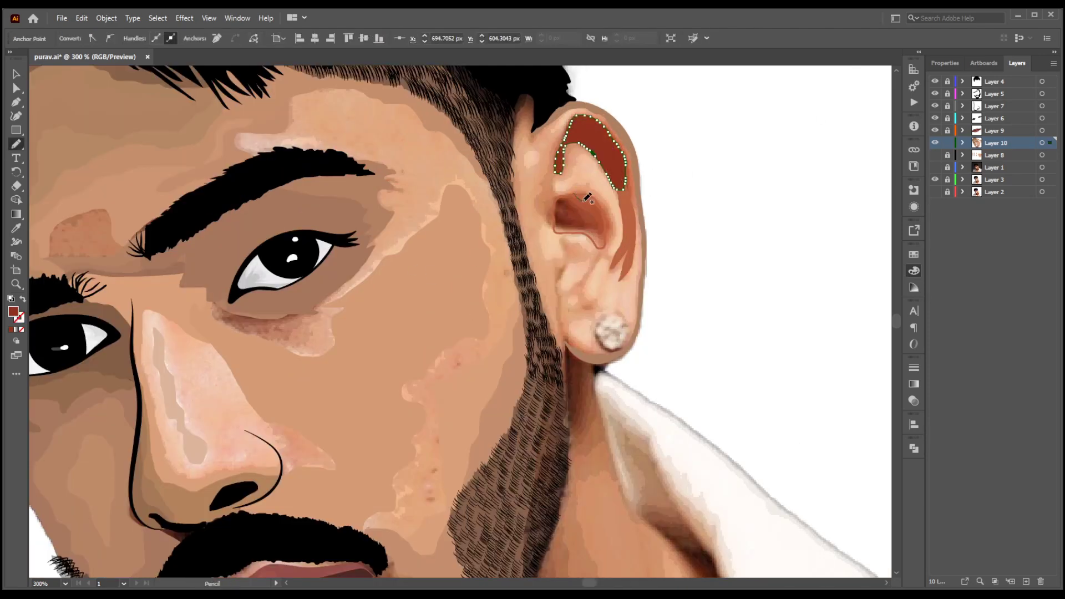
{"action": "key", "text": "v"}
{"action": "left_click", "coordinate": [599, 244]}
Draw a darker shade inside the ear hollow, trim it to the hollow with Pathfinder to about 20 × 18 px, and fill it dark reddish brown.
{"action": "mouse_move", "coordinate": [574, 195]}
{"action": "left_mouse_down"}
{"action": "mouse_move", "coordinate": [552, 213]}
{"action": "mouse_move", "coordinate": [587, 213]}
{"action": "left_mouse_up"}
{"action": "left_click", "coordinate": [590, 227], "text": "shift"}
{"action": "left_click", "coordinate": [912, 448]}
{"action": "left_click", "coordinate": [807, 474]}
{"action": "left_click", "coordinate": [721, 416]}
{"action": "key", "text": "v"}
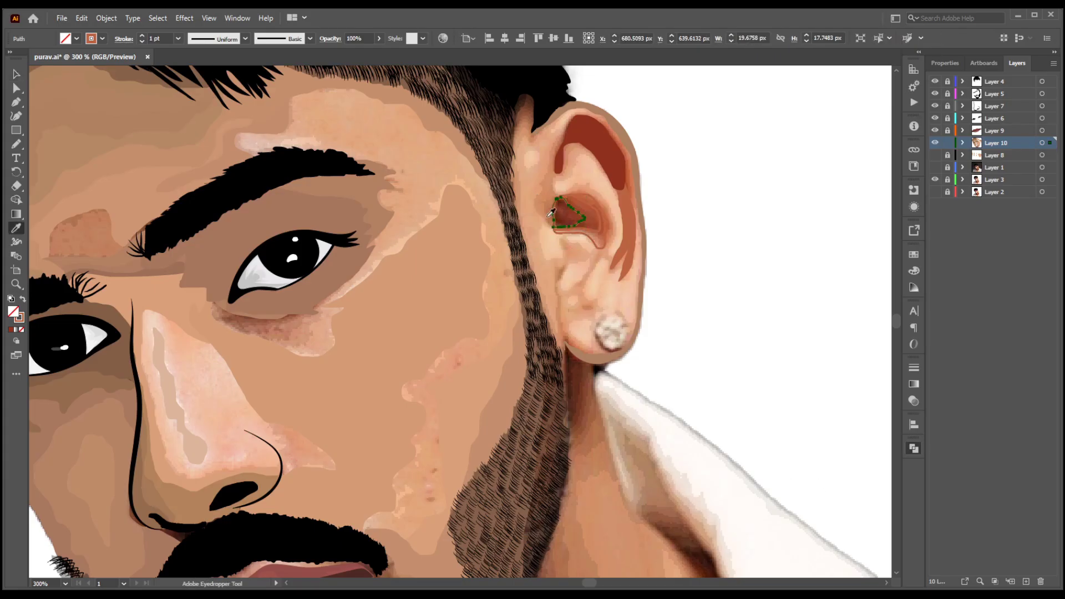
{"action": "left_click", "coordinate": [706, 214]}
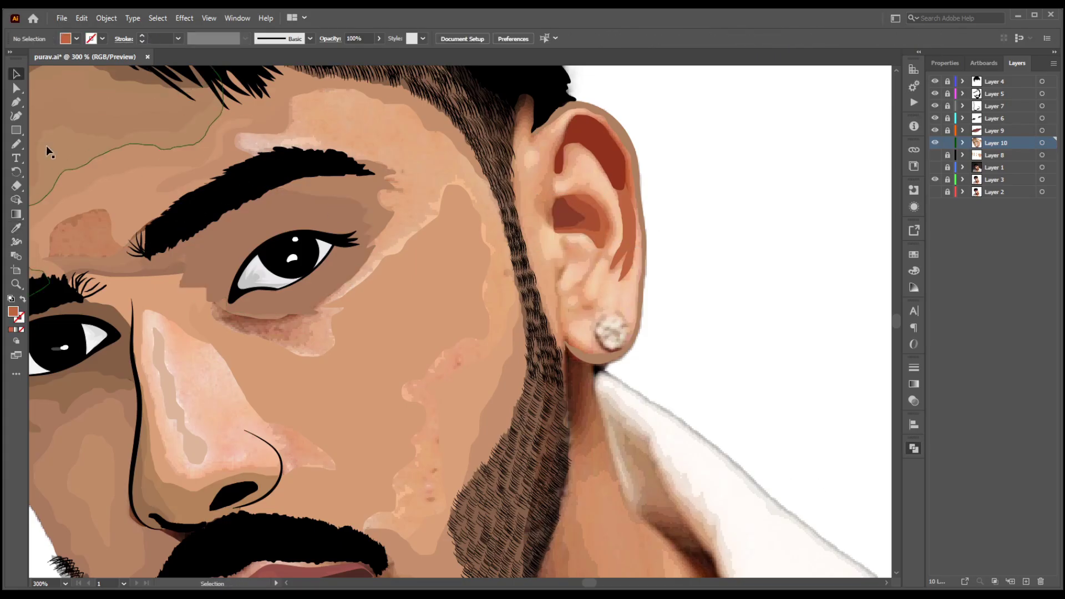
Draw a large closed shade shape around the inner ear folds, about 53 × 120 px, and colour it with a skin tone sampled from the forehead.
{"action": "key", "text": "n"}
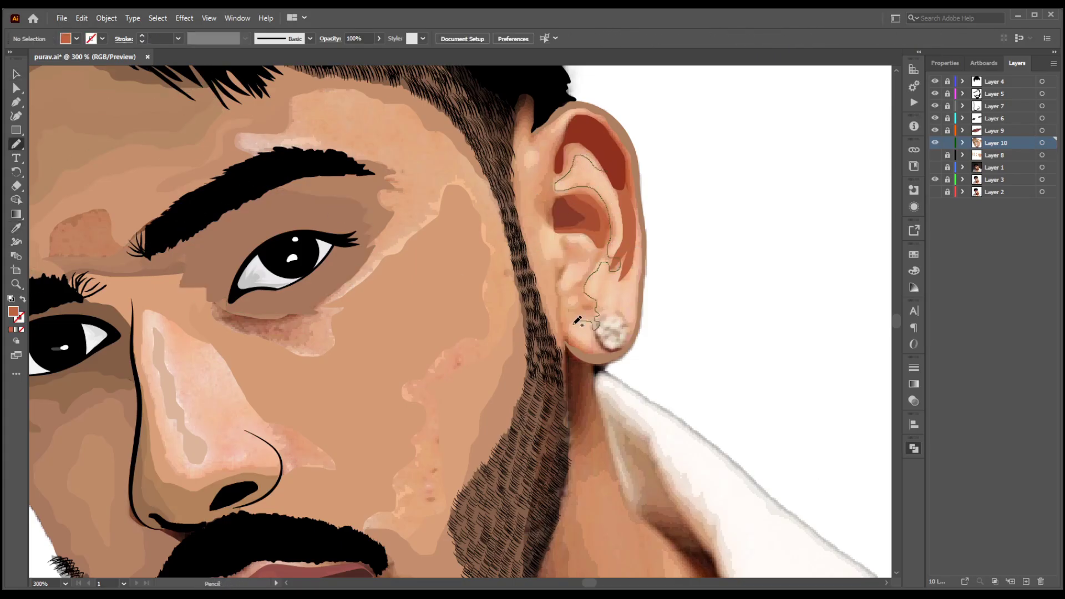
{"action": "left_click_drag", "start_coordinate": [557, 141], "coordinate": [605, 170]}
{"action": "key", "text": "i"}
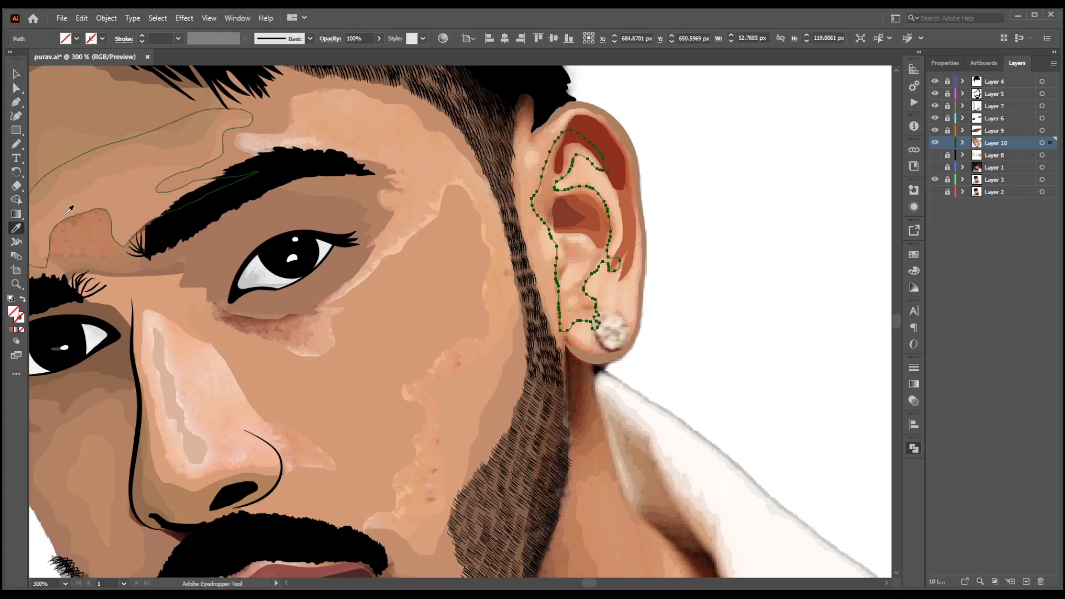
{"action": "left_click", "coordinate": [72, 208]}
{"action": "key", "text": "shift+x"}
{"action": "left_click", "coordinate": [16, 74]}
Draw three small closed highlight shapes below the ear hollow, the smallest about 6 × 6 px.
{"action": "left_click", "coordinate": [16, 144]}
{"action": "mouse_move", "coordinate": [545, 223]}
{"action": "left_mouse_down"}
{"action": "mouse_move", "coordinate": [542, 247]}
{"action": "mouse_move", "coordinate": [580, 246]}
{"action": "mouse_move", "coordinate": [542, 222]}
{"action": "left_mouse_up"}
{"action": "left_click_drag", "start_coordinate": [593, 254], "coordinate": [589, 259]}
{"action": "left_click_drag", "start_coordinate": [571, 294], "coordinate": [571, 295]}
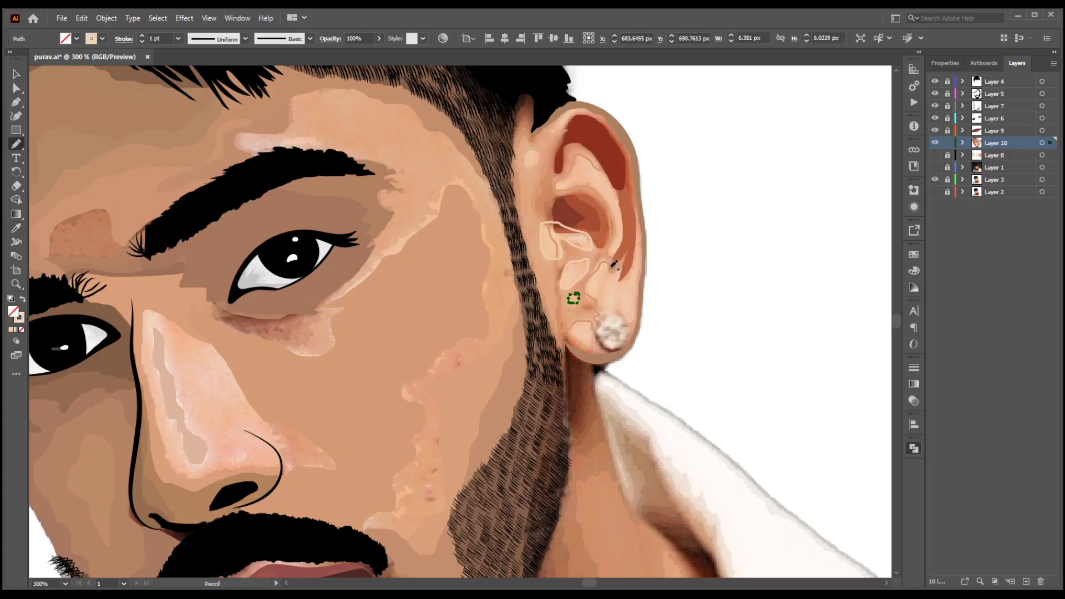
Recolour the ear's dark red upper fold shape brown.
{"action": "key", "text": "v"}
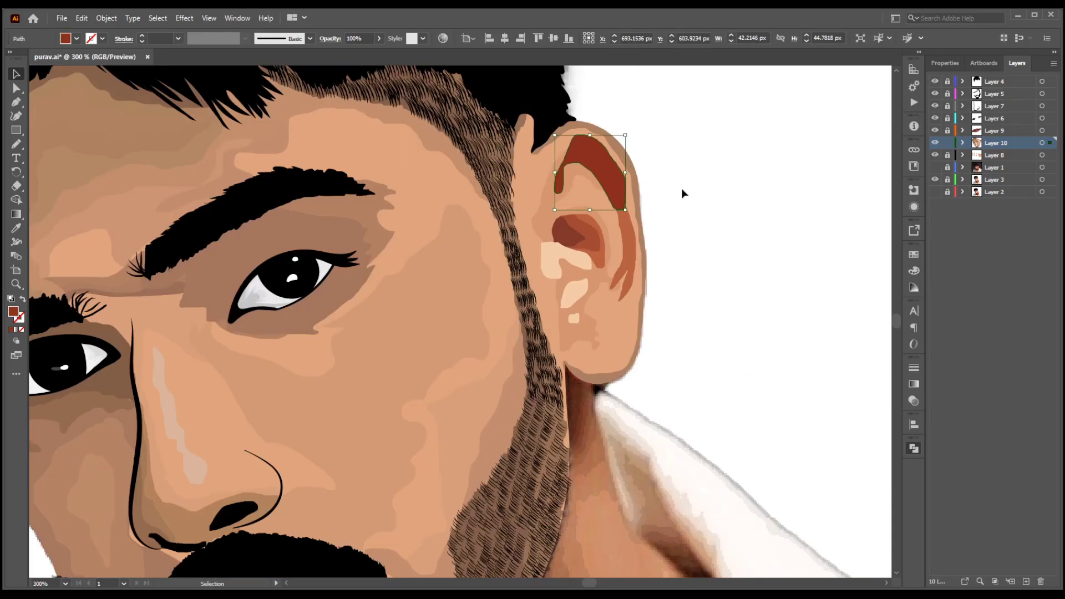
{"action": "key", "text": "i"}
{"action": "left_click", "coordinate": [564, 316]}
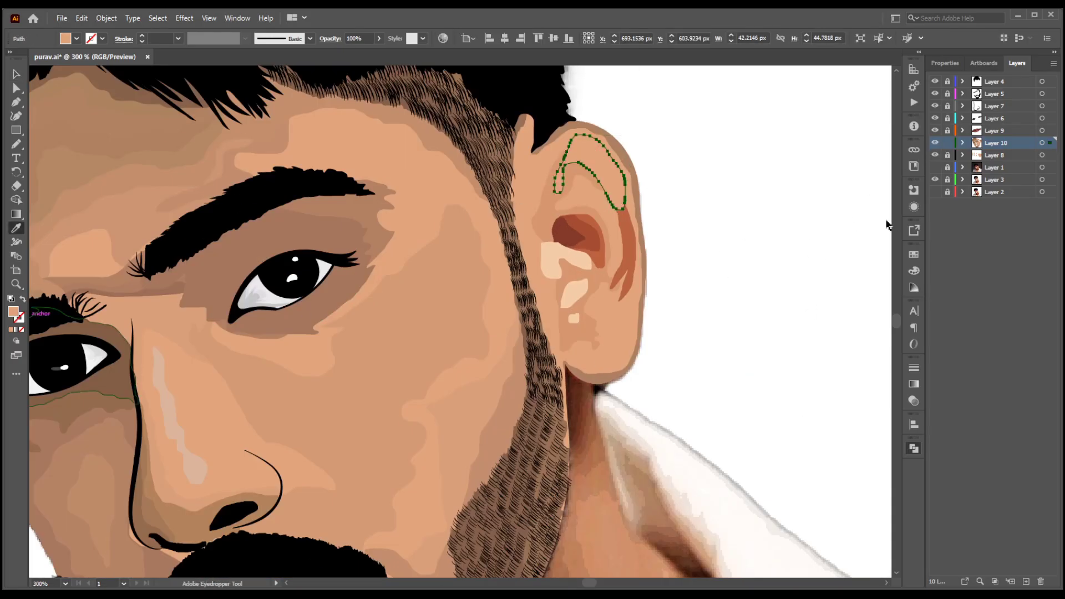
{"action": "key", "text": "ctrl+z"}
{"action": "left_click", "coordinate": [786, 229], "text": "ctrl"}
Recolour the ear hollow shapes and the outer fold shape with brown sampled from the ear's upper fold.
{"action": "left_click", "coordinate": [565, 236], "text": "ctrl"}
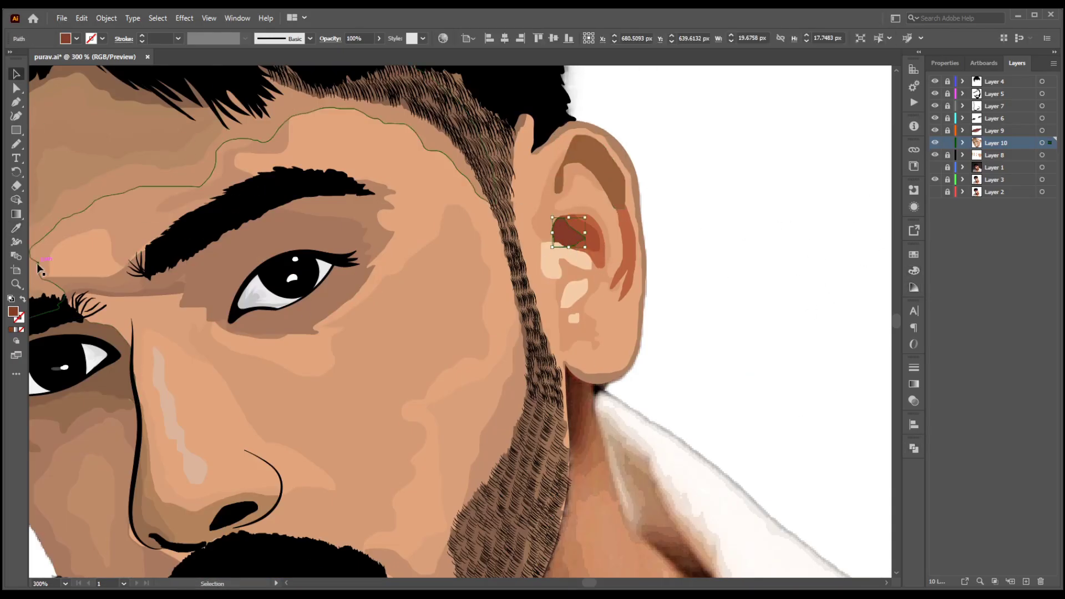
{"action": "left_click", "coordinate": [597, 167]}
{"action": "left_click", "coordinate": [591, 235], "text": "ctrl"}
{"action": "left_click", "coordinate": [574, 236]}
{"action": "left_click", "coordinate": [596, 253], "text": "ctrl"}
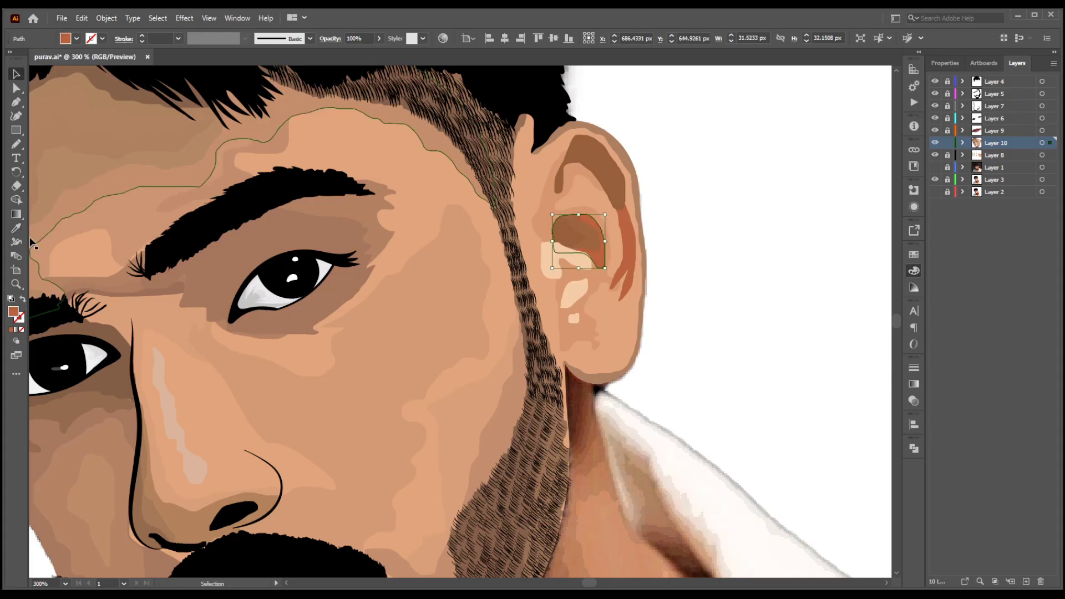
{"action": "left_click", "coordinate": [571, 233]}
{"action": "left_click", "coordinate": [627, 249], "text": "ctrl"}
{"action": "left_click", "coordinate": [580, 233]}
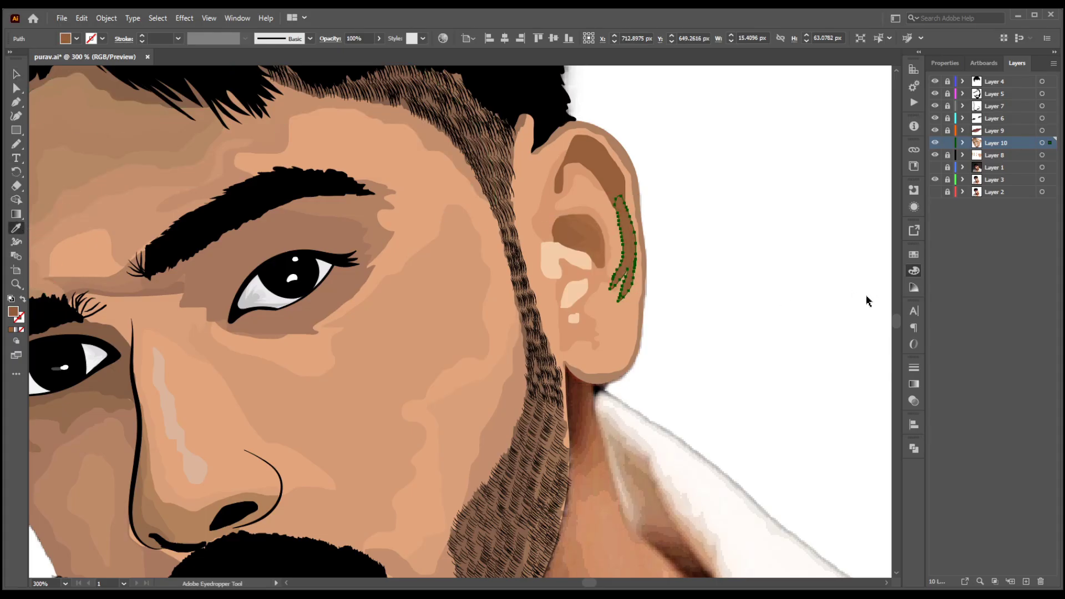
{"action": "left_click", "coordinate": [866, 299], "text": "ctrl"}
Recolour the cream highlight shapes below the ear hollow with light tan sampled from the skin.
{"action": "left_click", "coordinate": [559, 266], "text": "ctrl"}
{"action": "left_click", "coordinate": [257, 226]}
{"action": "left_click", "coordinate": [621, 327]}
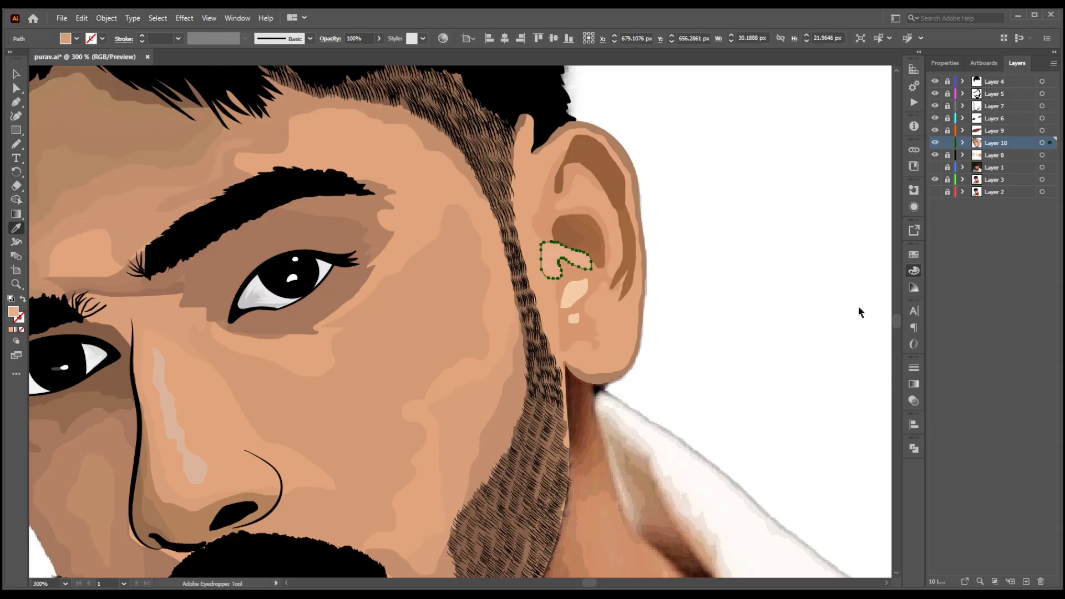
{"action": "left_click", "coordinate": [859, 312], "text": "ctrl"}
{"action": "left_click", "coordinate": [577, 291], "text": "ctrl"}
{"action": "left_click", "coordinate": [574, 318], "text": "ctrl+shift"}
{"action": "scroll", "coordinate": [608, 291], "scroll_direction": "down", "scroll_amount": 3}
{"action": "left_click", "coordinate": [244, 226]}
{"action": "left_click", "coordinate": [668, 228], "text": "ctrl"}
Soften the ear's upper fold and hollow shapes with lighter brown tones sampled from neighbouring shades.
{"action": "scroll", "coordinate": [657, 261], "scroll_direction": "up", "scroll_amount": 3}
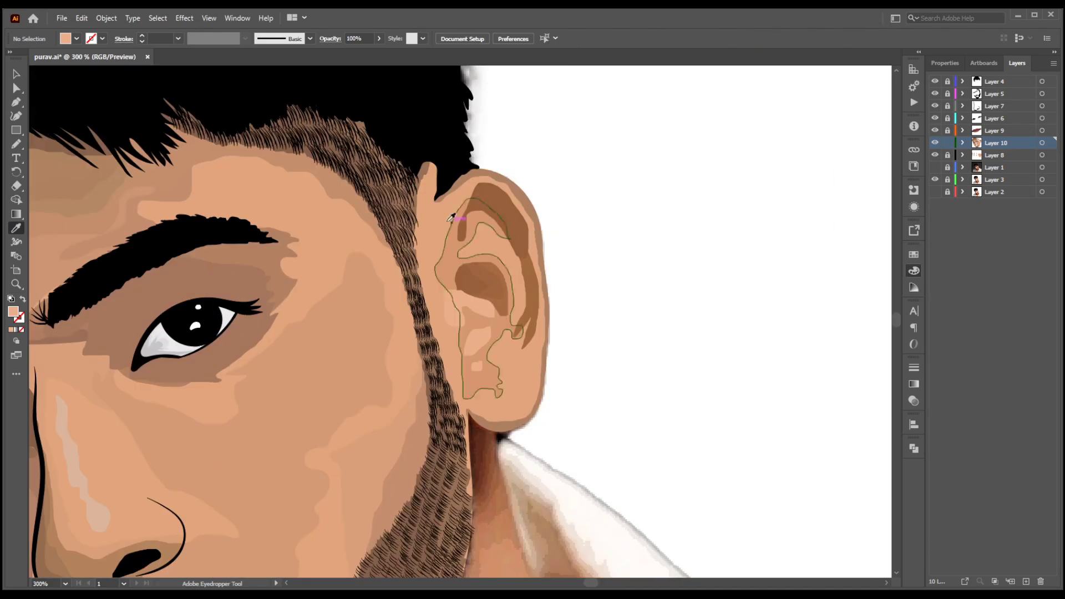
{"action": "left_click", "coordinate": [466, 219], "text": "ctrl"}
{"action": "left_click", "coordinate": [470, 280], "text": "ctrl"}
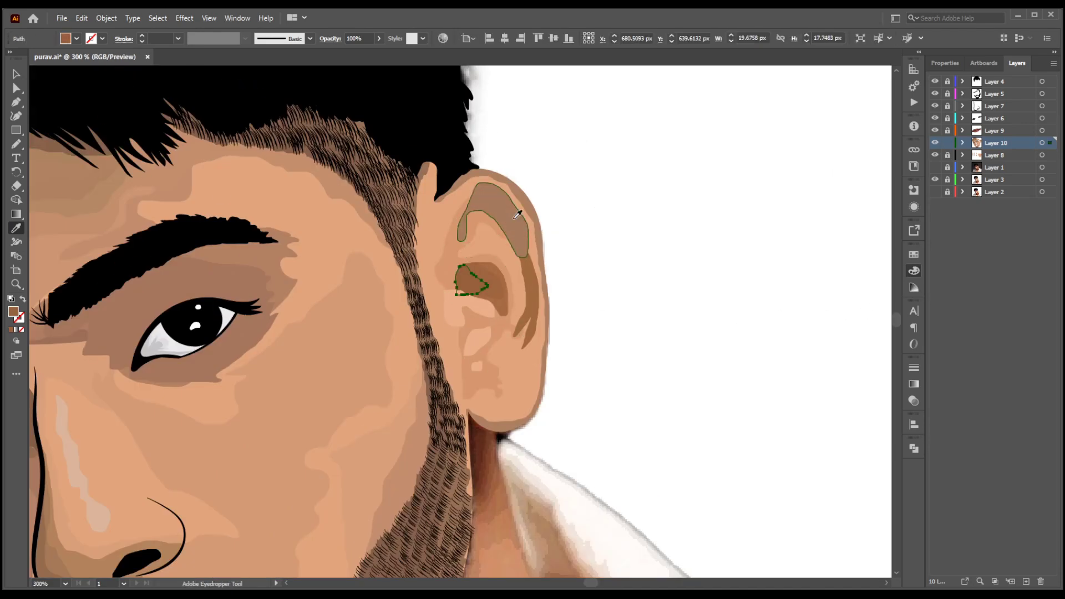
{"action": "left_click", "coordinate": [514, 219]}
{"action": "left_click", "coordinate": [494, 290], "text": "ctrl"}
{"action": "left_click", "coordinate": [537, 233]}
{"action": "left_click", "coordinate": [504, 311], "text": "ctrl"}
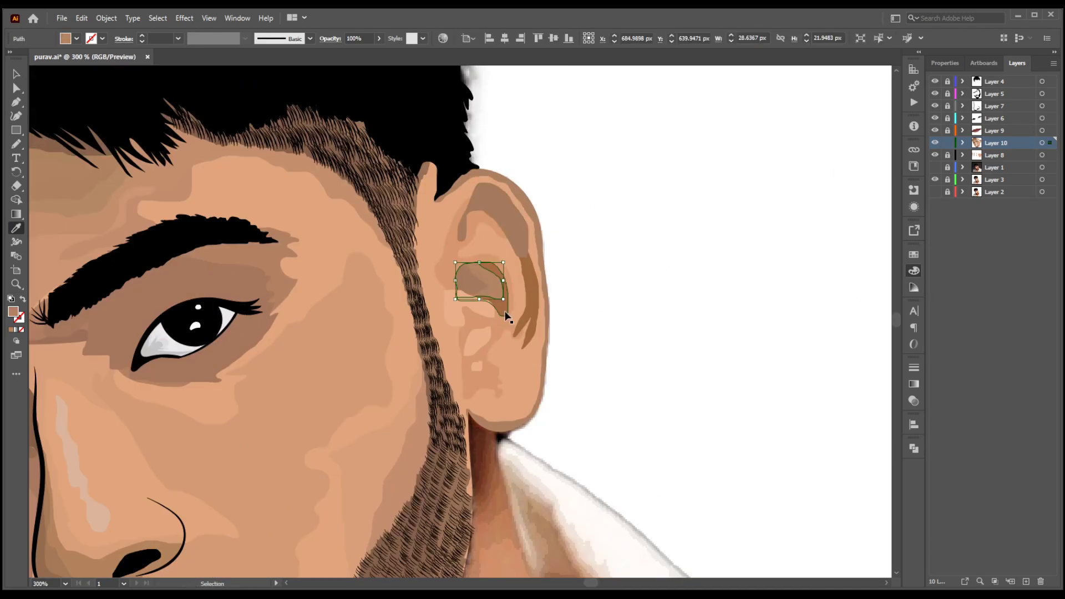
{"action": "left_click", "coordinate": [543, 311]}
Recolour the narrow forked shape on the ear's outer fold with light tan.
{"action": "left_click", "coordinate": [530, 300], "text": "ctrl"}
{"action": "left_click", "coordinate": [532, 387]}
{"action": "left_click", "coordinate": [542, 378]}
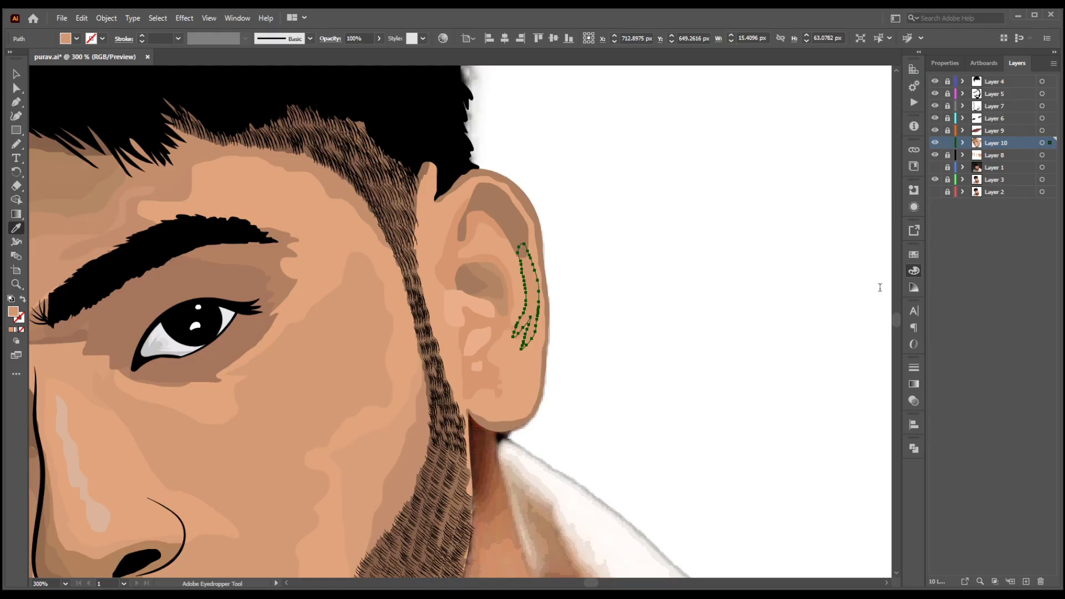
{"action": "key", "text": "v"}
{"action": "left_click", "coordinate": [575, 289]}
Select the face base shape on Layer 8 and lock it.
{"action": "scroll", "coordinate": [575, 290], "scroll_direction": "down", "scroll_amount": 4}
{"action": "left_click", "coordinate": [525, 313]}
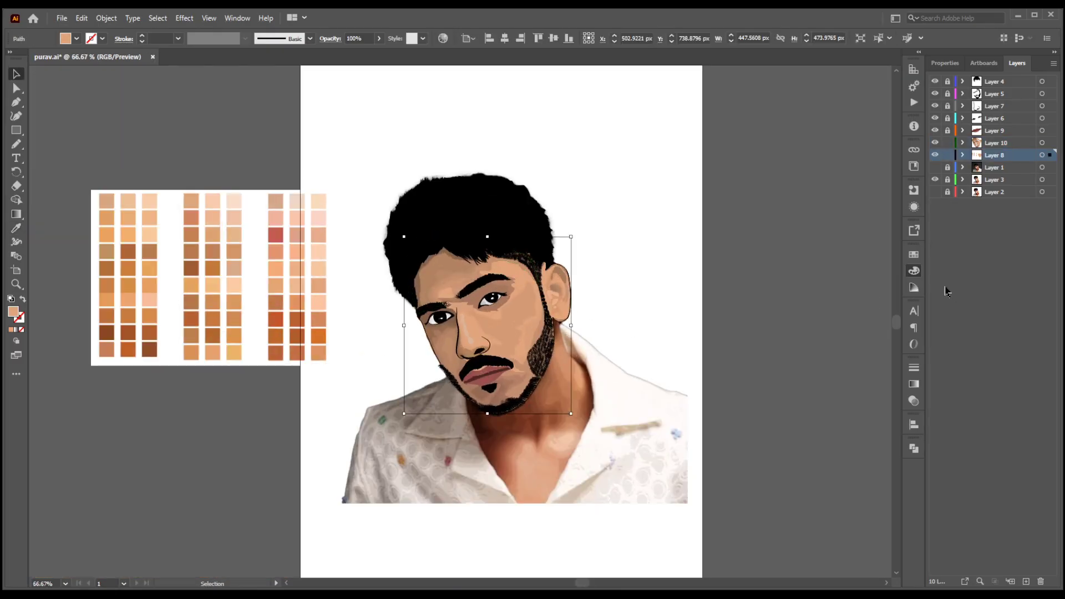
{"action": "key", "text": "ctrl+2"}
Unlock Layer 10 and send the shade shape around the nose bridge one level backward.
{"action": "scroll", "coordinate": [441, 317], "scroll_direction": "up", "scroll_amount": 5}
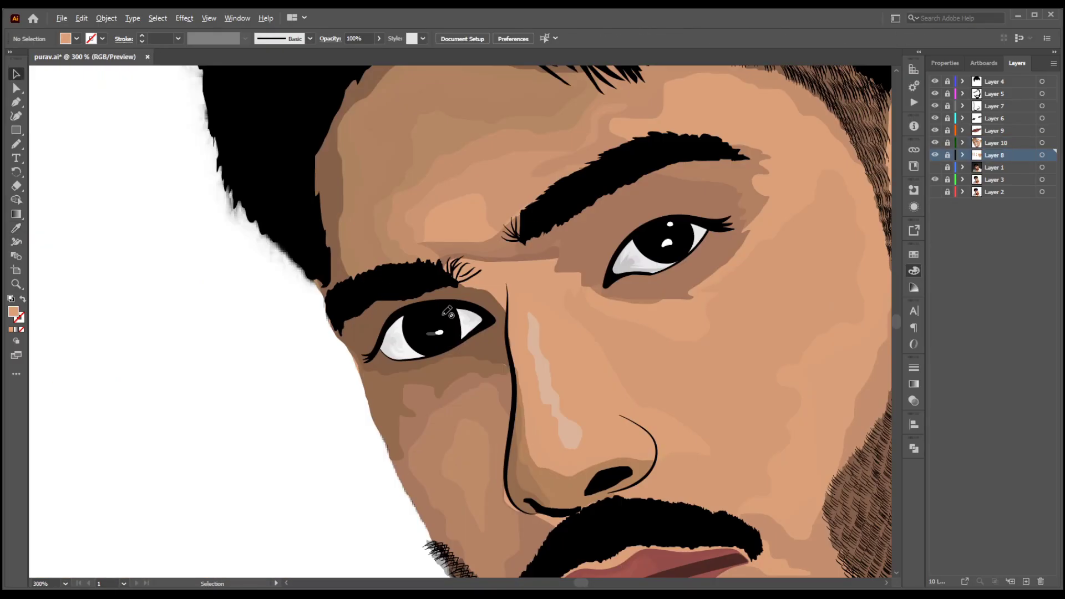
{"action": "left_click", "coordinate": [947, 143]}
{"action": "left_click", "coordinate": [554, 281]}
{"action": "key", "text": "ctrl+["}
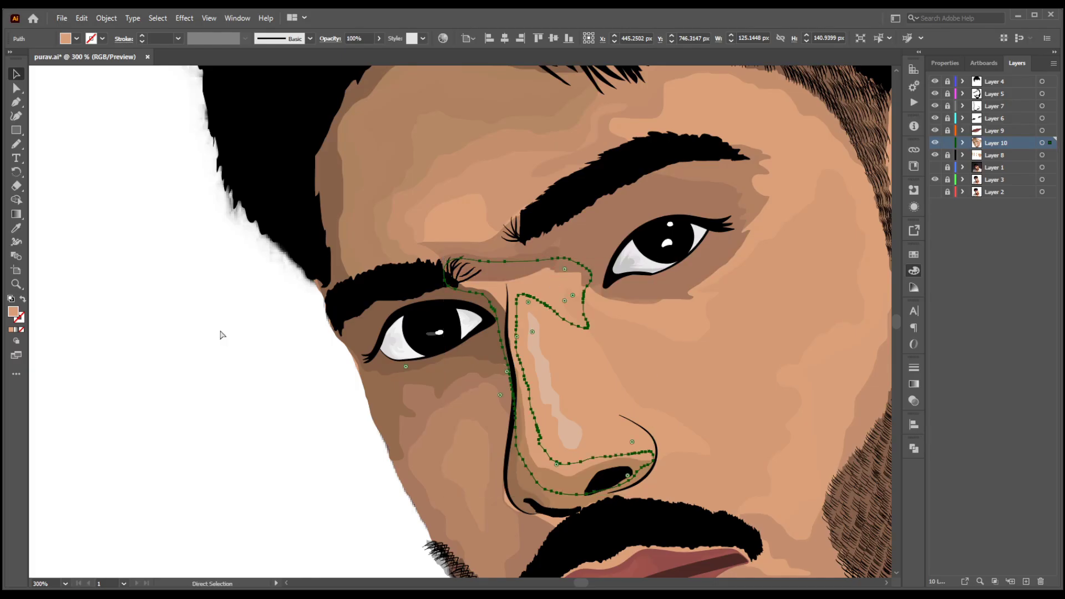
{"action": "left_click", "coordinate": [216, 327]}
Recolour the narrow shade strip between the eyebrows with a lighter brown and save the document.
{"action": "scroll", "coordinate": [216, 328], "scroll_direction": "down", "scroll_amount": 3}
{"action": "key", "text": "i"}
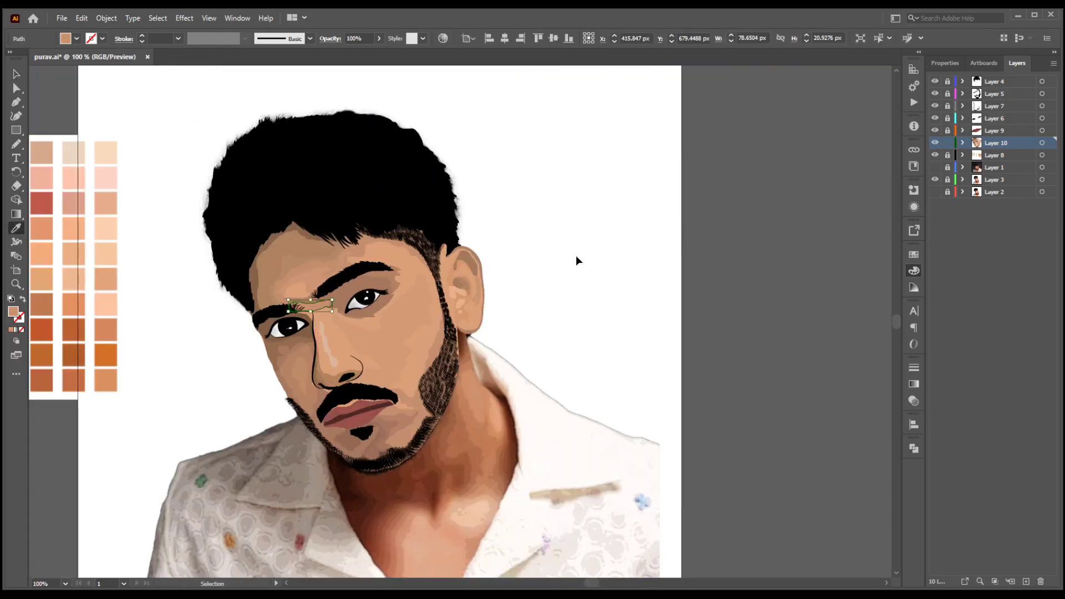
{"action": "scroll", "coordinate": [524, 266], "scroll_direction": "up", "scroll_amount": 2}
{"action": "scroll", "coordinate": [500, 247], "scroll_direction": "down", "scroll_amount": 3}
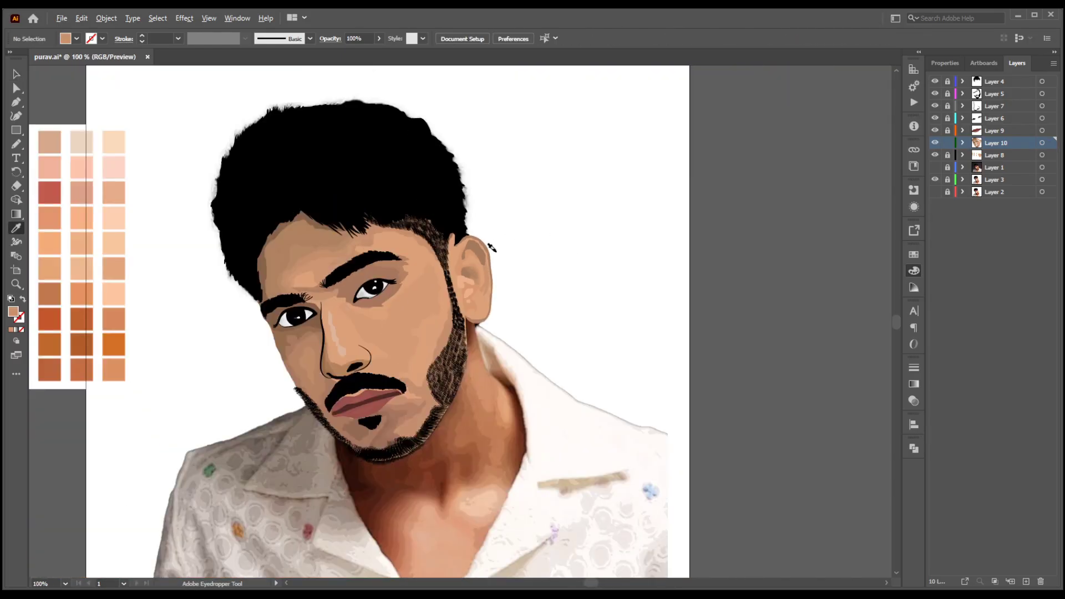
{"action": "key", "text": "ctrl+s"}
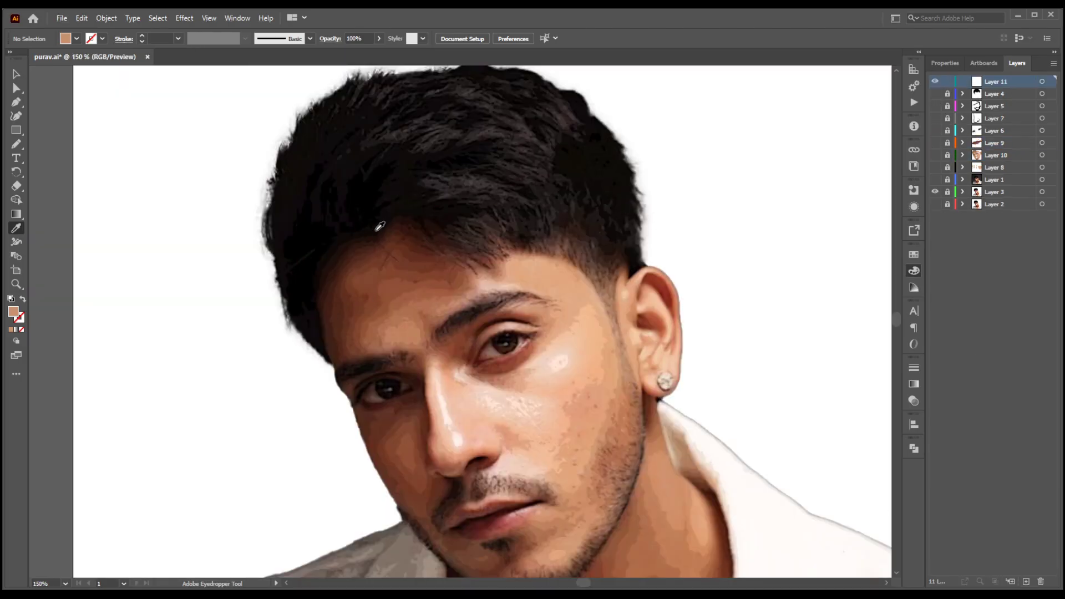
Trace jagged highlight outlines with the Pencil on Layer 11 across the front, crown and both sides of the hair parting.
{"action": "key", "text": "n"}
{"action": "left_click_drag", "start_coordinate": [396, 220], "coordinate": [444, 240]}
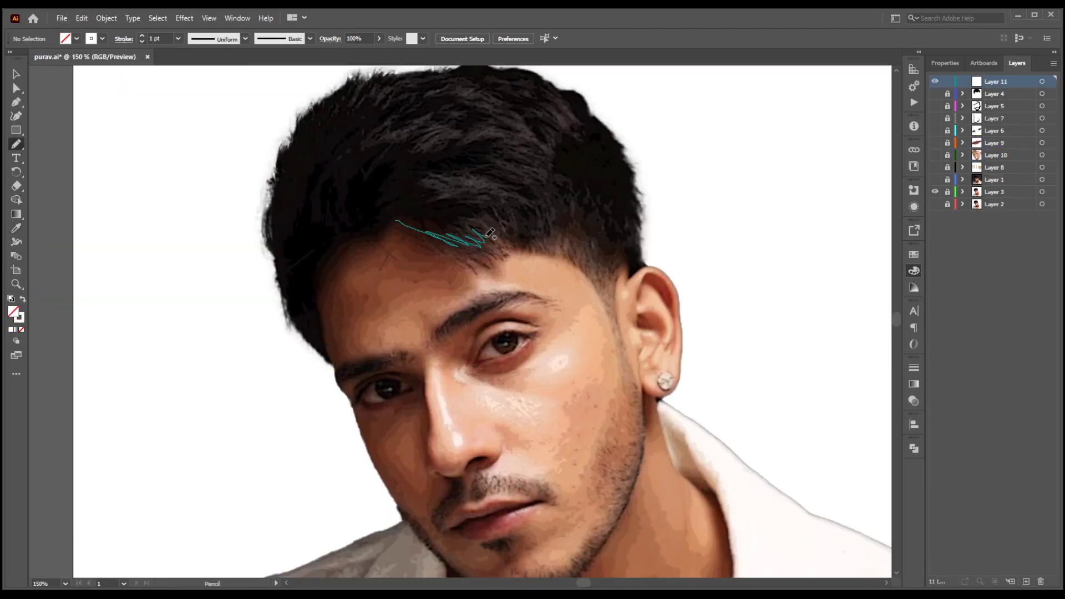
{"action": "left_click_drag", "start_coordinate": [532, 228], "coordinate": [393, 219]}
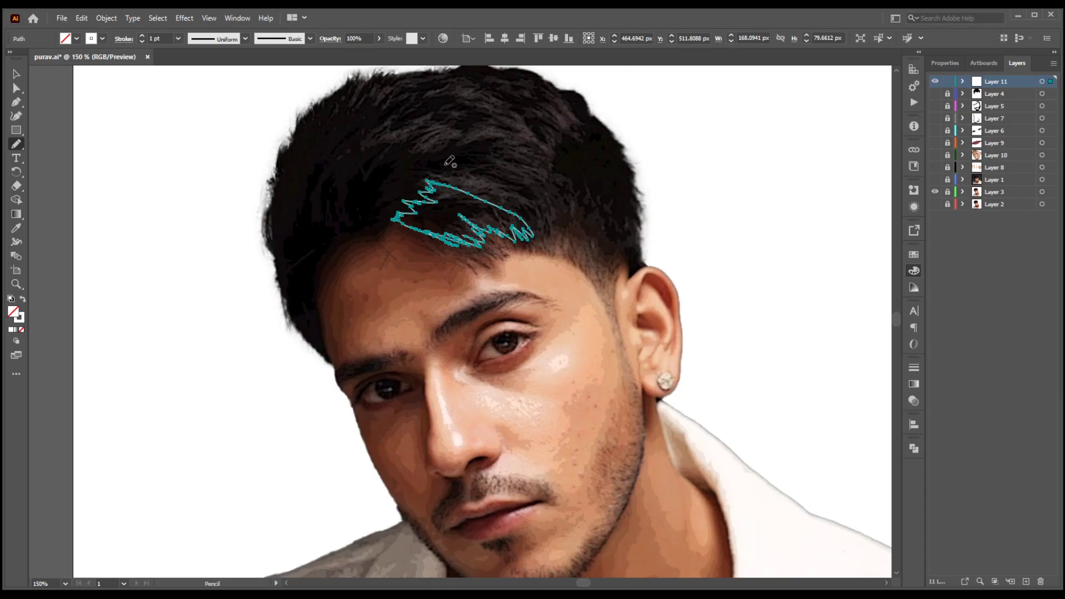
{"action": "left_click_drag", "start_coordinate": [477, 153], "coordinate": [436, 158]}
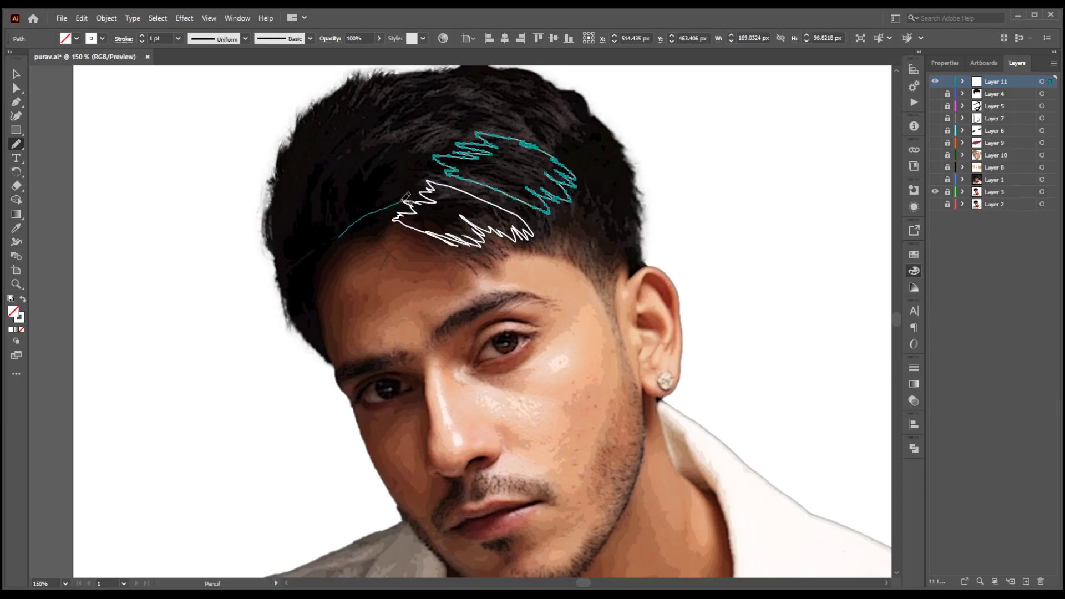
{"action": "left_click_drag", "start_coordinate": [334, 210], "coordinate": [305, 247]}
{"action": "left_click_drag", "start_coordinate": [327, 180], "coordinate": [387, 168]}
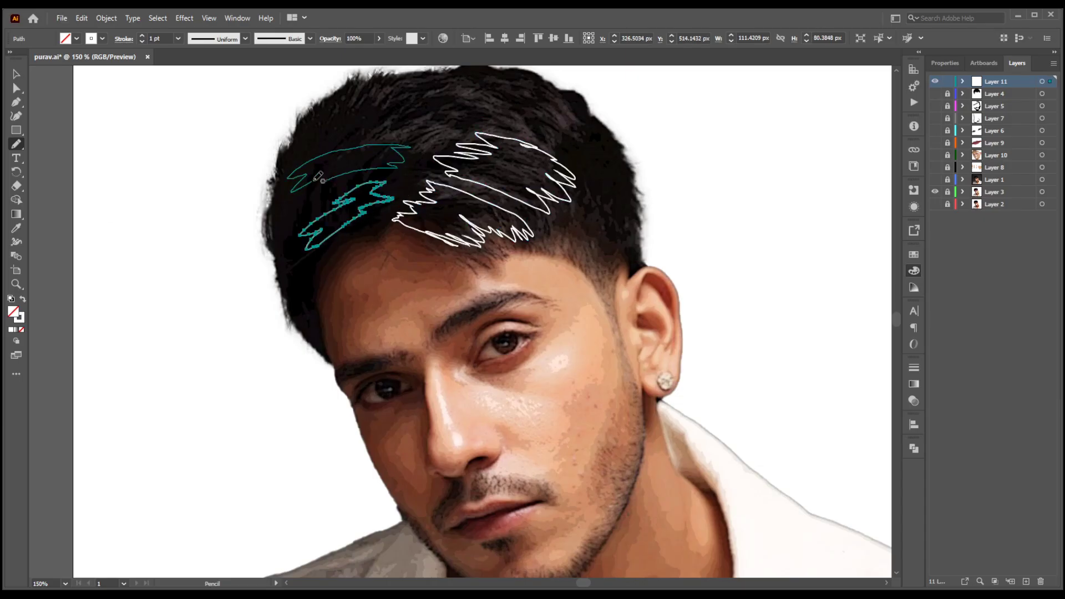
{"action": "left_click_drag", "start_coordinate": [318, 177], "coordinate": [291, 189]}
{"action": "left_click_drag", "start_coordinate": [319, 145], "coordinate": [415, 129]}
{"action": "left_click_drag", "start_coordinate": [345, 119], "coordinate": [317, 142]}
Fill all the hair highlight outlines with dark brown sampled from the hairline and show Layer 4.
{"action": "key", "text": "v"}
{"action": "key", "text": "ctrl+a"}
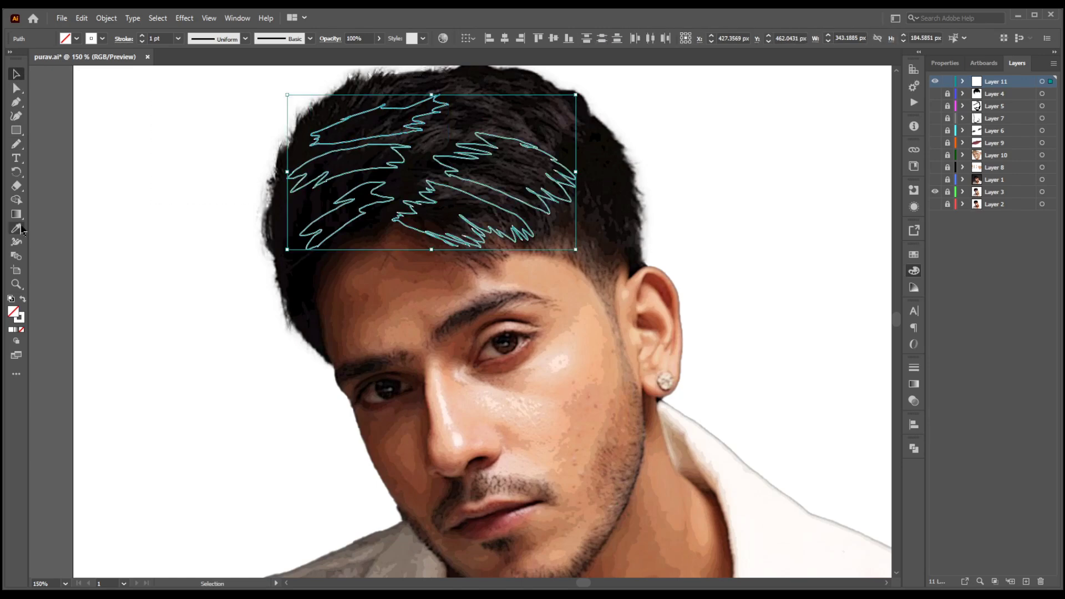
{"action": "left_click", "coordinate": [16, 227]}
{"action": "left_click", "coordinate": [577, 244]}
{"action": "left_click", "coordinate": [935, 93]}
{"action": "left_click", "coordinate": [689, 151], "text": "ctrl"}
Draw a small jagged highlight patch near the hair's outer edge, opposite the ear, and fill it with the same brown.
{"action": "scroll", "coordinate": [279, 209], "scroll_direction": "up", "scroll_amount": 3}
{"action": "left_click_drag", "start_coordinate": [301, 193], "coordinate": [359, 190]}
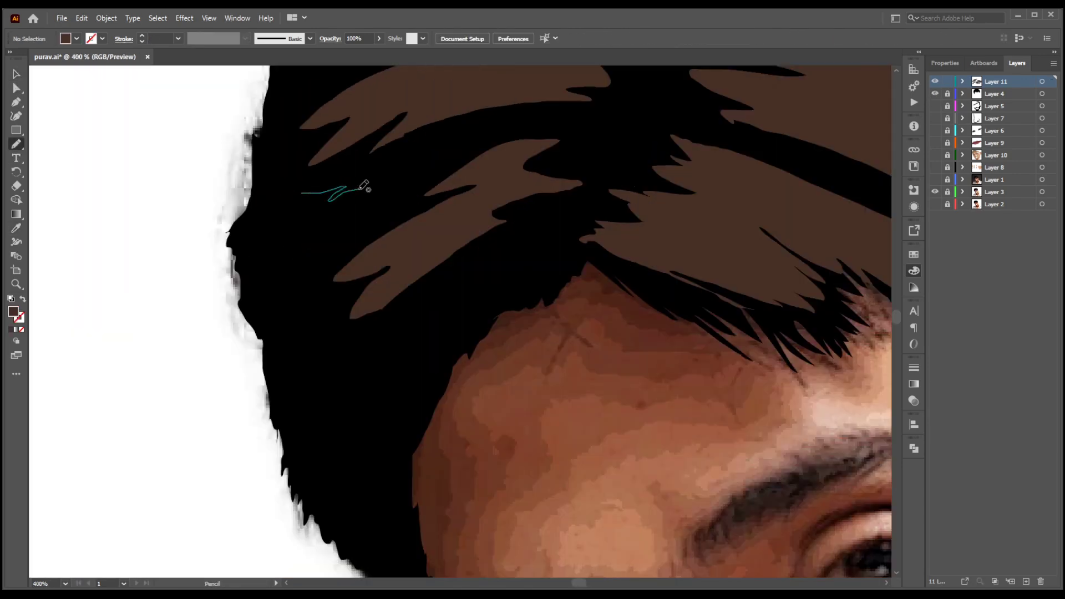
{"action": "left_click_drag", "start_coordinate": [282, 227], "coordinate": [299, 198]}
{"action": "key", "text": "i"}
{"action": "scroll", "coordinate": [300, 198], "scroll_direction": "down", "scroll_amount": 1}
{"action": "left_click", "coordinate": [521, 172]}
{"action": "key", "text": "n"}
Draw a long jagged highlight strip in the hair beside the forehead and fill it with the same brown.
{"action": "scroll", "coordinate": [578, 167], "scroll_direction": "down", "scroll_amount": 1}
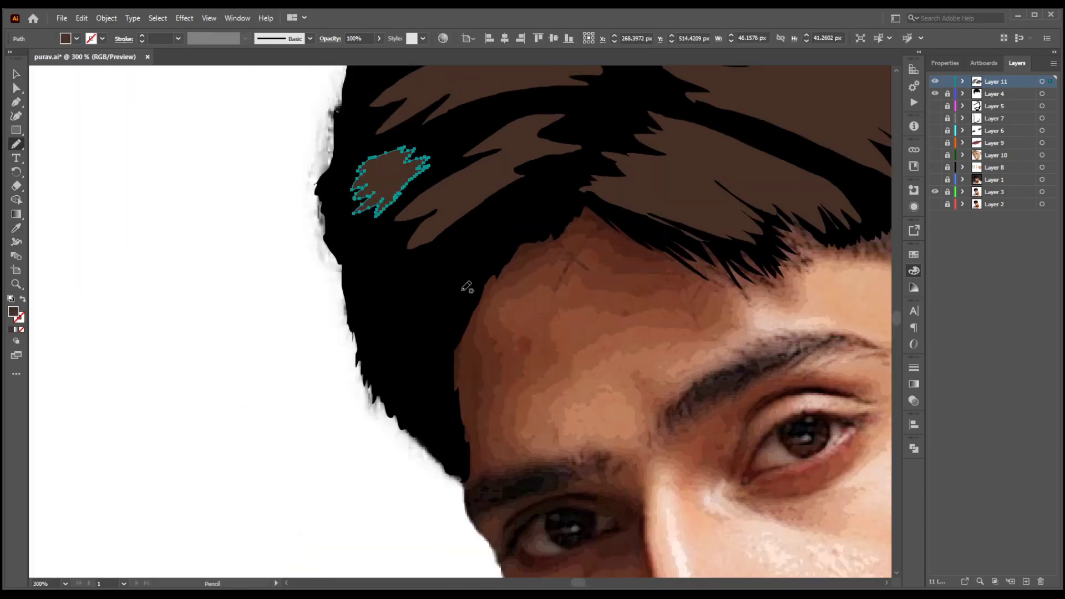
{"action": "left_click_drag", "start_coordinate": [434, 420], "coordinate": [432, 274]}
{"action": "left_click", "coordinate": [16, 227]}
{"action": "left_click", "coordinate": [389, 183]}
{"action": "key", "text": "n"}
Add a narrow brown jagged highlight between the forehead-side strip and the hair's outer edge.
{"action": "scroll", "coordinate": [366, 303], "scroll_direction": "up", "scroll_amount": 2}
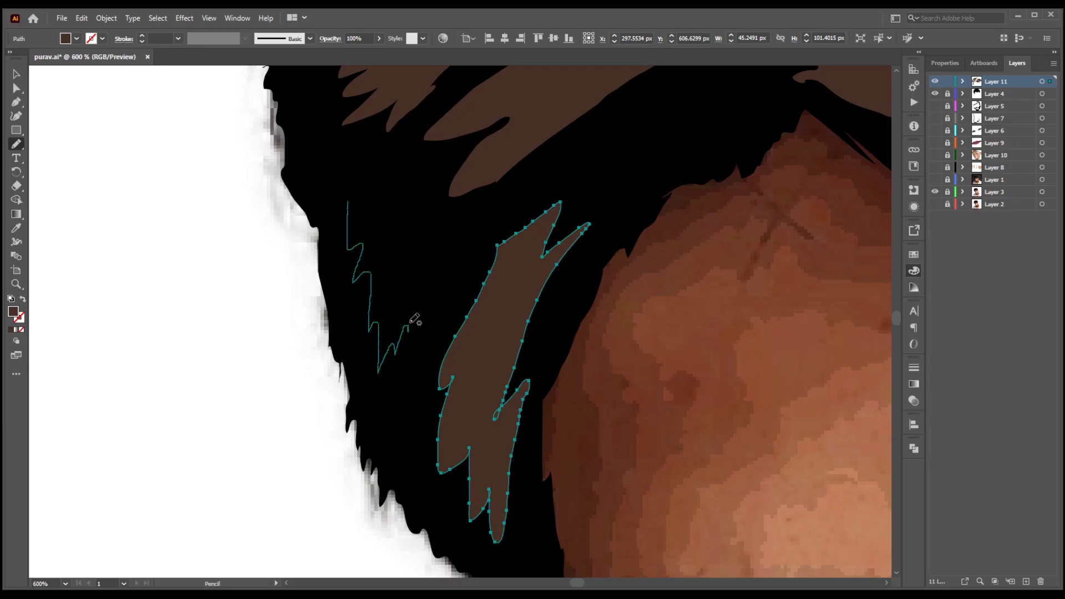
{"action": "mouse_move", "coordinate": [409, 322]}
{"action": "left_mouse_down"}
{"action": "mouse_move", "coordinate": [348, 201]}
{"action": "mouse_move", "coordinate": [473, 269]}
{"action": "mouse_move", "coordinate": [389, 194]}
{"action": "mouse_move", "coordinate": [358, 221]}
{"action": "left_mouse_up"}
{"action": "left_click", "coordinate": [16, 228]}
{"action": "left_click", "coordinate": [500, 150]}
{"action": "left_click", "coordinate": [16, 144]}
Draw a jagged highlight strip along the top edge of the hair and fill it with the highlight brown.
{"action": "scroll", "coordinate": [398, 338], "scroll_direction": "down", "scroll_amount": 6}
{"action": "scroll", "coordinate": [544, 295], "scroll_direction": "up", "scroll_amount": 3}
{"action": "key", "text": "i"}
{"action": "left_click", "coordinate": [195, 222]}
{"action": "key", "text": "n"}
{"action": "mouse_move", "coordinate": [177, 212]}
{"action": "left_mouse_down"}
{"action": "mouse_move", "coordinate": [228, 201]}
{"action": "mouse_move", "coordinate": [180, 212]}
{"action": "left_mouse_up"}
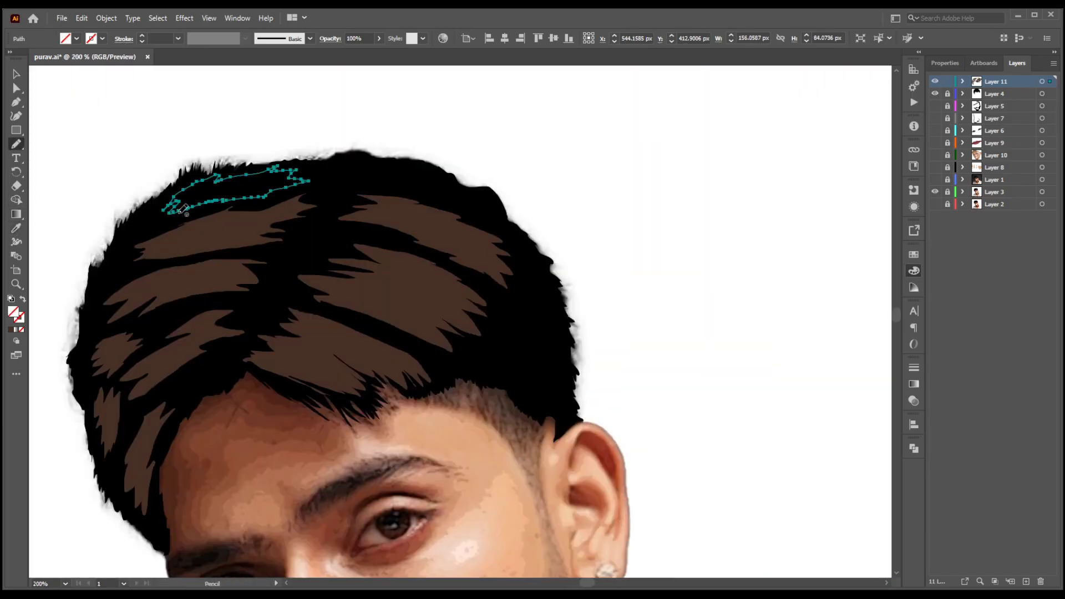
{"action": "key", "text": "i"}
{"action": "left_click", "coordinate": [233, 228]}
Draw two jagged highlight patches in the hair above the ear and fill both with the highlight brown.
{"action": "left_click_drag", "start_coordinate": [557, 419], "coordinate": [475, 355]}
{"action": "key", "text": "i"}
{"action": "left_click", "coordinate": [421, 311]}
{"action": "left_click", "coordinate": [16, 145]}
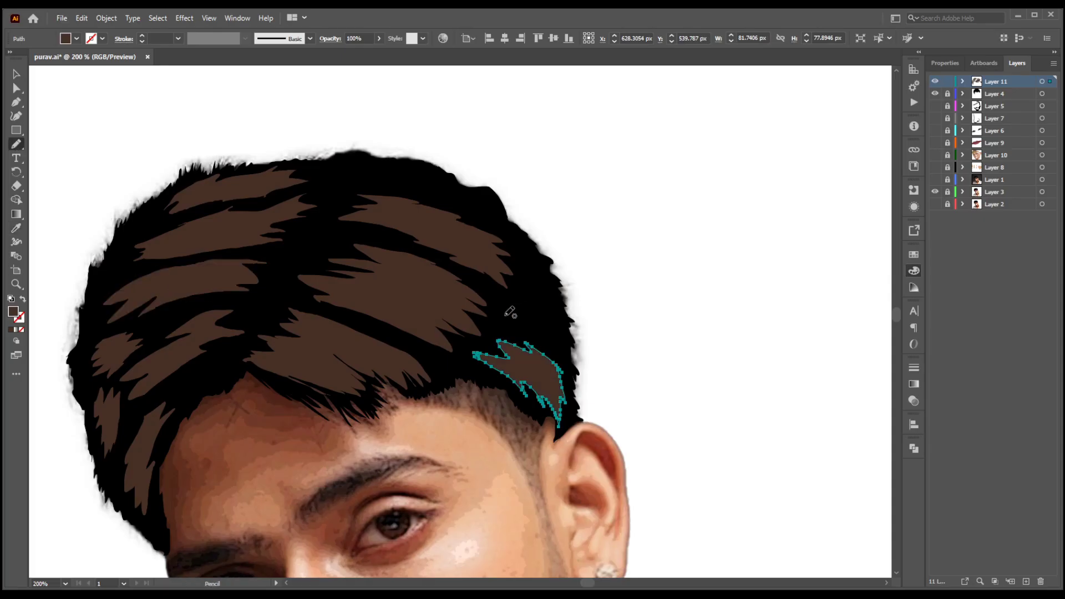
{"action": "left_click_drag", "start_coordinate": [505, 317], "coordinate": [506, 317]}
{"action": "key", "text": "i"}
{"action": "left_click", "coordinate": [455, 305]}
Select all the hair highlight shapes and recolour them with a darker brown.
{"action": "key", "text": "v"}
{"action": "key", "text": "ctrl+a"}
{"action": "key", "text": "i"}
{"action": "left_click", "coordinate": [292, 250]}
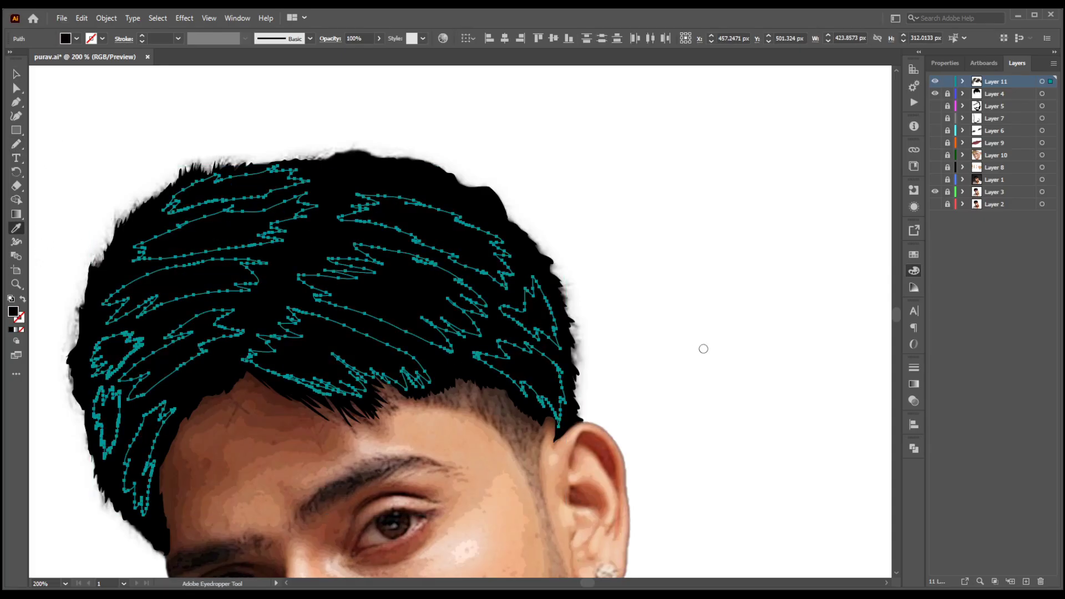
{"action": "key", "text": "ctrl+z"}
{"action": "key", "text": "v"}
{"action": "key", "text": "ctrl+shift+a"}
Set a 2 pt black tapered stroke without fill and draw hair strands through the highlight patch just above the ear.
{"action": "key", "text": "shift+x"}
{"action": "key", "text": "i"}
{"action": "left_click", "coordinate": [288, 245]}
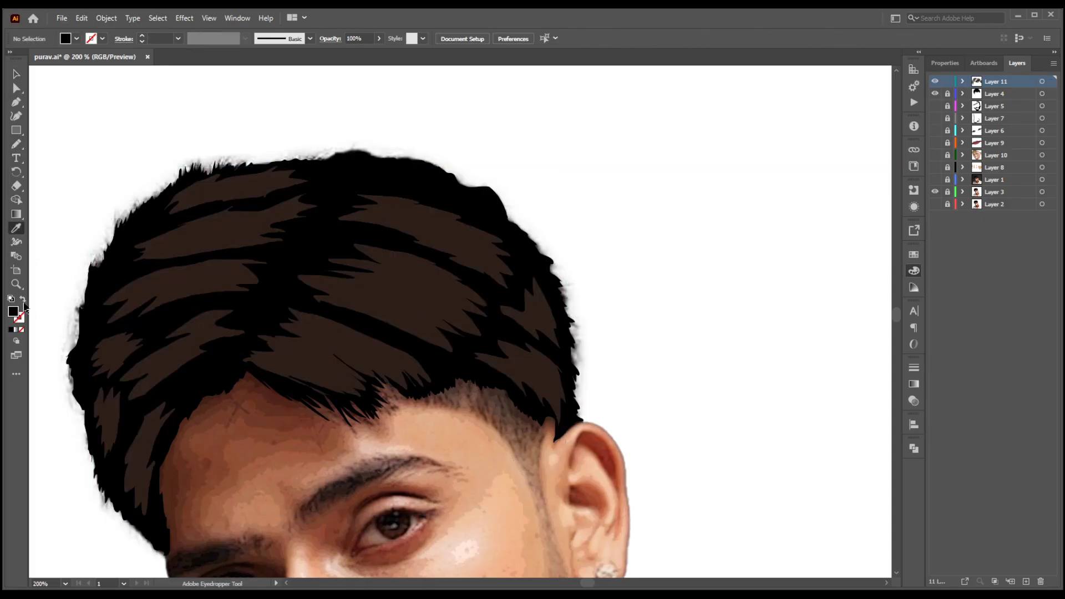
{"action": "key", "text": "shift+x"}
{"action": "scroll", "coordinate": [536, 369], "scroll_direction": "up", "scroll_amount": 3}
{"action": "key", "text": "n"}
{"action": "left_click_drag", "start_coordinate": [398, 340], "coordinate": [488, 408]}
{"action": "key", "text": "ctrl+shift+a"}
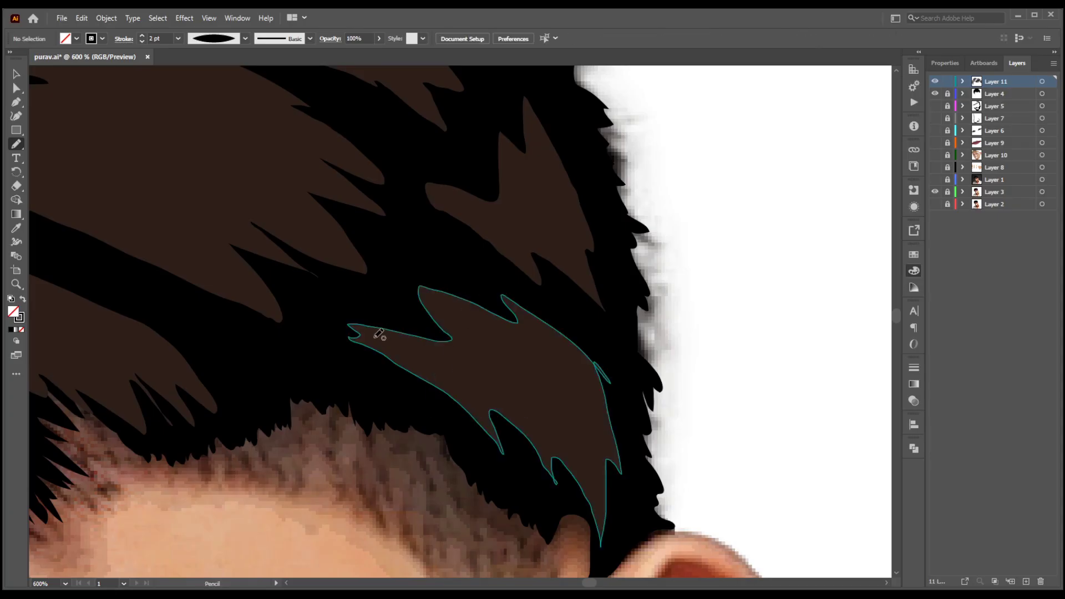
{"action": "left_click_drag", "start_coordinate": [337, 332], "coordinate": [512, 457]}
{"action": "left_click_drag", "start_coordinate": [428, 312], "coordinate": [557, 467]}
{"action": "left_click_drag", "start_coordinate": [519, 317], "coordinate": [599, 509]}
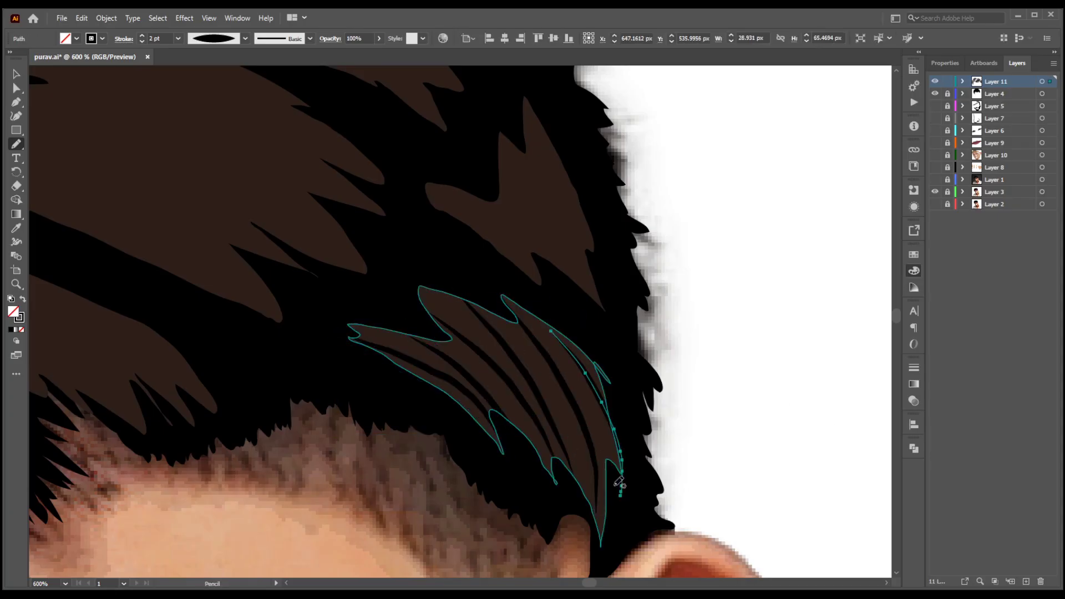
Draw black tapered strands through the upper highlight patch at the hair's outer edge above the ear.
{"action": "left_click_drag", "start_coordinate": [497, 144], "coordinate": [536, 274]}
{"action": "left_click_drag", "start_coordinate": [526, 114], "coordinate": [588, 297]}
{"action": "mouse_move", "coordinate": [488, 137]}
{"action": "left_mouse_down"}
{"action": "mouse_move", "coordinate": [549, 215]}
{"action": "mouse_move", "coordinate": [570, 279]}
{"action": "left_mouse_up"}
{"action": "left_click_drag", "start_coordinate": [488, 167], "coordinate": [601, 409]}
Draw black tapered strands along the upper crown highlight on the ear side of the parting.
{"action": "left_click_drag", "start_coordinate": [389, 279], "coordinate": [535, 352]}
{"action": "left_click_drag", "start_coordinate": [340, 252], "coordinate": [576, 333]}
{"action": "left_click_drag", "start_coordinate": [233, 209], "coordinate": [577, 304]}
{"action": "left_click_drag", "start_coordinate": [207, 195], "coordinate": [570, 247]}
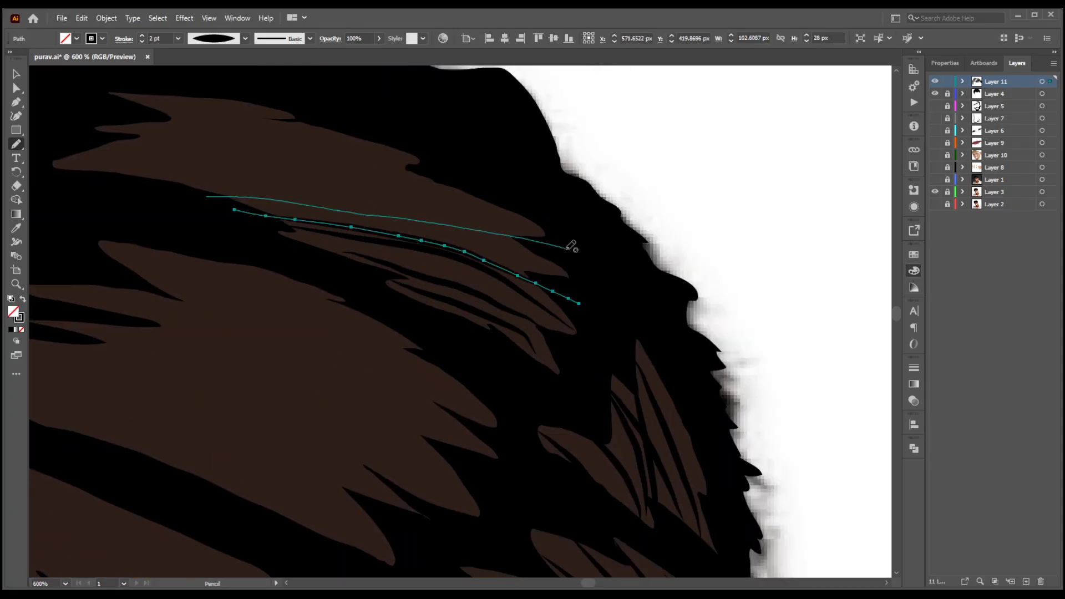
{"action": "left_click_drag", "start_coordinate": [78, 166], "coordinate": [380, 133]}
{"action": "left_click_drag", "start_coordinate": [112, 150], "coordinate": [295, 117]}
Draw long black tapered strands across the large front highlights on the ear side of the parting.
{"action": "left_click_drag", "start_coordinate": [355, 306], "coordinate": [497, 209]}
{"action": "left_click_drag", "start_coordinate": [251, 160], "coordinate": [552, 244]}
{"action": "mouse_move", "coordinate": [226, 179]}
{"action": "left_mouse_down"}
{"action": "mouse_move", "coordinate": [402, 218]}
{"action": "mouse_move", "coordinate": [613, 298]}
{"action": "left_mouse_up"}
{"action": "left_click_drag", "start_coordinate": [157, 202], "coordinate": [639, 335]}
{"action": "mouse_move", "coordinate": [157, 230]}
{"action": "left_mouse_down"}
{"action": "mouse_move", "coordinate": [55, 250]}
{"action": "mouse_move", "coordinate": [620, 419]}
{"action": "left_mouse_up"}
{"action": "left_click_drag", "start_coordinate": [680, 328], "coordinate": [843, 139]}
{"action": "mouse_move", "coordinate": [75, 293]}
{"action": "left_mouse_down"}
{"action": "mouse_move", "coordinate": [357, 335]}
{"action": "mouse_move", "coordinate": [616, 332]}
{"action": "left_mouse_up"}
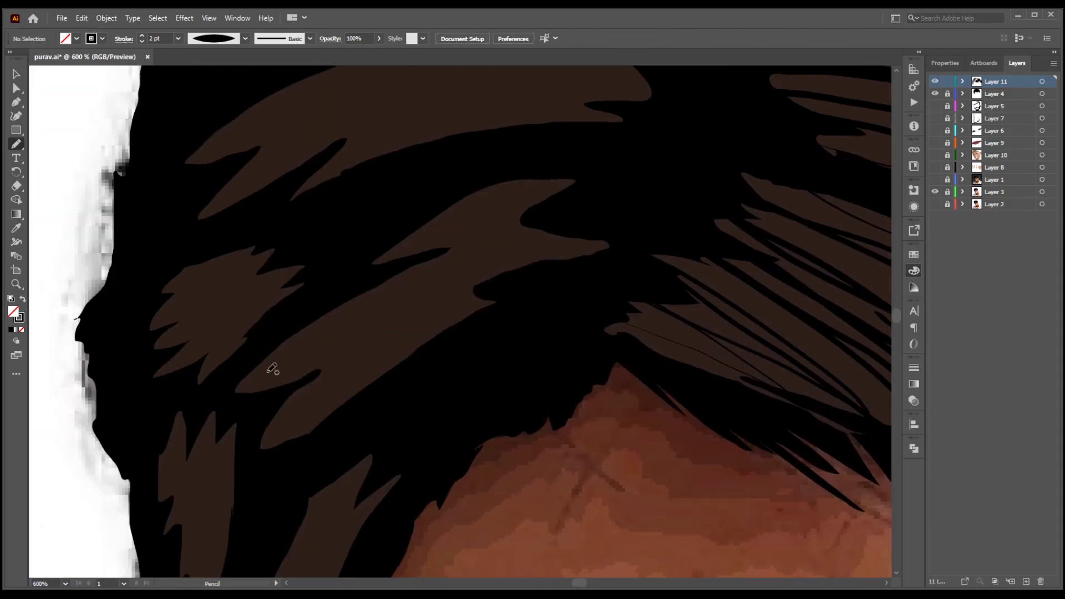
Draw black tapered strands through the front highlight and the long strip beside the forehead, opposite the ear.
{"action": "mouse_move", "coordinate": [269, 369]}
{"action": "left_mouse_down"}
{"action": "mouse_move", "coordinate": [368, 298]}
{"action": "mouse_move", "coordinate": [323, 400]}
{"action": "left_mouse_up"}
{"action": "left_click_drag", "start_coordinate": [341, 432], "coordinate": [332, 503]}
{"action": "left_click_drag", "start_coordinate": [295, 386], "coordinate": [270, 483]}
{"action": "mouse_move", "coordinate": [423, 195]}
{"action": "left_mouse_down"}
{"action": "mouse_move", "coordinate": [333, 297]}
{"action": "mouse_move", "coordinate": [345, 242]}
{"action": "left_mouse_up"}
{"action": "left_click_drag", "start_coordinate": [302, 485], "coordinate": [313, 355]}
Draw short black tapered strands through the narrow strip and small patch near the hair's outer edge, opposite the ear.
{"action": "left_click_drag", "start_coordinate": [274, 231], "coordinate": [226, 309]}
{"action": "left_click_drag", "start_coordinate": [230, 165], "coordinate": [203, 351]}
{"action": "mouse_move", "coordinate": [178, 297]}
{"action": "left_mouse_down"}
{"action": "mouse_move", "coordinate": [204, 244]}
{"action": "mouse_move", "coordinate": [197, 170]}
{"action": "left_mouse_up"}
{"action": "left_click_drag", "start_coordinate": [187, 238], "coordinate": [181, 266]}
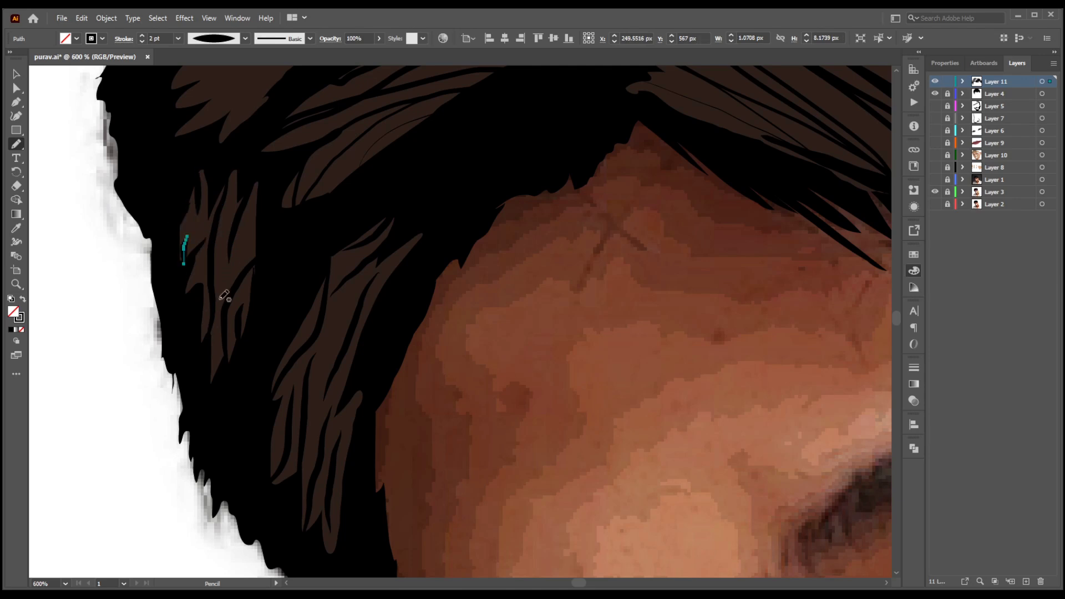
{"action": "left_click_drag", "start_coordinate": [223, 300], "coordinate": [262, 571]}
{"action": "mouse_move", "coordinate": [203, 405]}
{"action": "left_mouse_down"}
{"action": "mouse_move", "coordinate": [362, 317]}
{"action": "mouse_move", "coordinate": [219, 374]}
{"action": "left_mouse_up"}
{"action": "left_click_drag", "start_coordinate": [331, 285], "coordinate": [218, 353]}
Draw curved black tapered strands across the middle highlight on the side of the parting opposite the ear.
{"action": "key", "text": "ctrl+shift+a"}
{"action": "left_click_drag", "start_coordinate": [523, 264], "coordinate": [416, 396]}
{"action": "left_click_drag", "start_coordinate": [238, 368], "coordinate": [519, 268]}
{"action": "mouse_move", "coordinate": [583, 295]}
{"action": "left_mouse_down"}
{"action": "mouse_move", "coordinate": [424, 292]}
{"action": "mouse_move", "coordinate": [249, 358]}
{"action": "left_mouse_up"}
{"action": "mouse_move", "coordinate": [611, 256]}
{"action": "left_mouse_down"}
{"action": "mouse_move", "coordinate": [174, 385]}
{"action": "mouse_move", "coordinate": [592, 221]}
{"action": "left_mouse_up"}
{"action": "mouse_move", "coordinate": [141, 335]}
{"action": "left_mouse_down"}
{"action": "mouse_move", "coordinate": [352, 225]}
{"action": "mouse_move", "coordinate": [299, 424]}
{"action": "left_mouse_up"}
Draw long black tapered strands along the second highlight from the top, on the side opposite the ear.
{"action": "left_click_drag", "start_coordinate": [468, 313], "coordinate": [443, 311]}
{"action": "left_click_drag", "start_coordinate": [511, 283], "coordinate": [195, 375]}
{"action": "left_click_drag", "start_coordinate": [174, 345], "coordinate": [512, 249]}
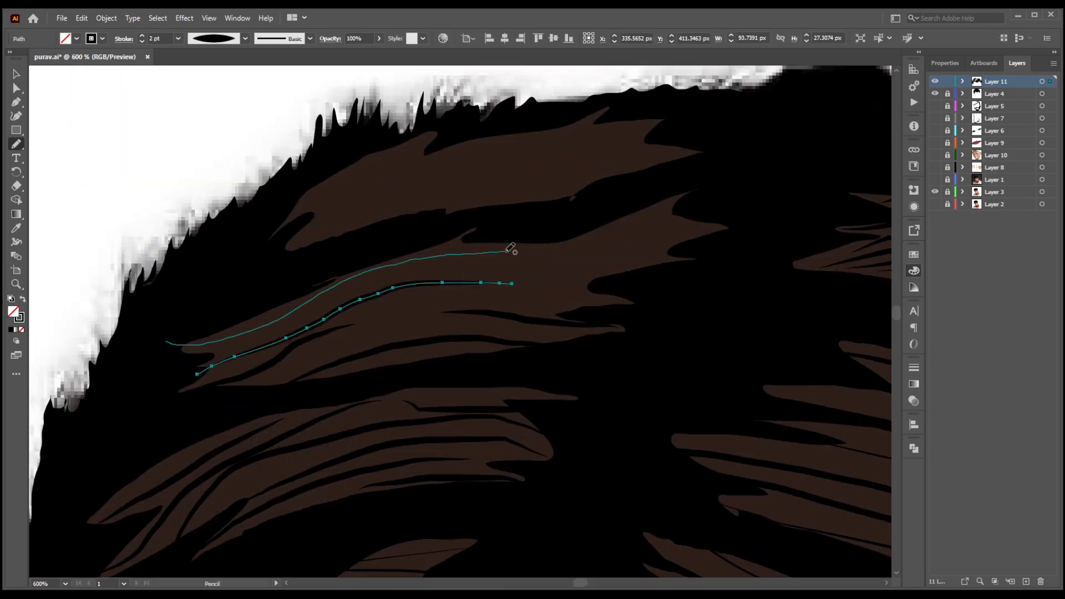
{"action": "left_click_drag", "start_coordinate": [384, 309], "coordinate": [727, 225]}
{"action": "left_click_drag", "start_coordinate": [699, 182], "coordinate": [476, 281]}
Draw black tapered strands through the topmost hair highlight strip.
{"action": "left_click_drag", "start_coordinate": [288, 244], "coordinate": [669, 147]}
{"action": "left_click_drag", "start_coordinate": [481, 168], "coordinate": [274, 228]}
{"action": "left_click_drag", "start_coordinate": [438, 127], "coordinate": [333, 186]}
{"action": "left_click_drag", "start_coordinate": [494, 155], "coordinate": [694, 116]}
Hide Layer 3 and show Layers 5, 7, 6, 9, 10, 8 and 1 with the whole portrait at 100% zoom.
{"action": "scroll", "coordinate": [668, 228], "scroll_direction": "down", "scroll_amount": 3}
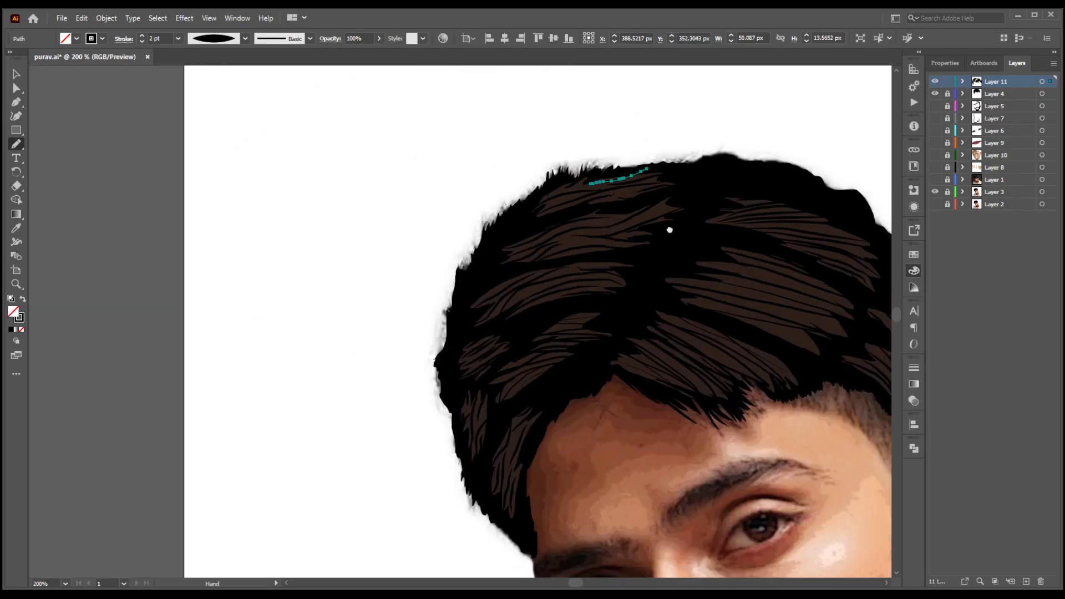
{"action": "key", "text": "ctrl+1"}
{"action": "key", "text": "ctrl+shift+a"}
{"action": "left_click", "coordinate": [935, 192]}
{"action": "left_click_drag", "start_coordinate": [935, 106], "coordinate": [936, 167]}
{"action": "left_click", "coordinate": [935, 180]}
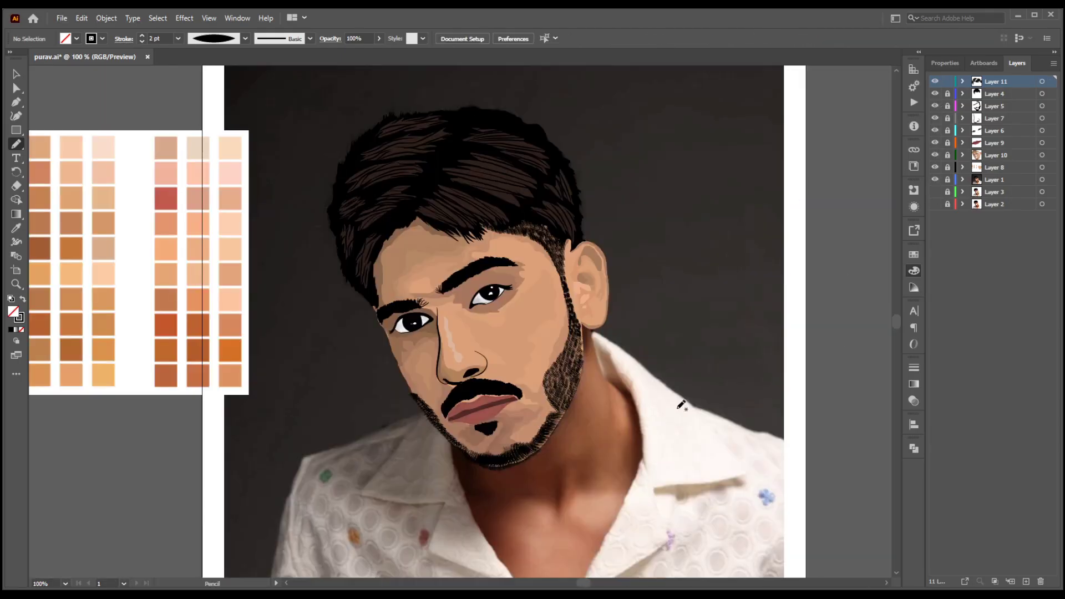
{"action": "left_click", "coordinate": [994, 106]}
{"action": "key", "text": "v"}
{"action": "left_click", "coordinate": [963, 106]}
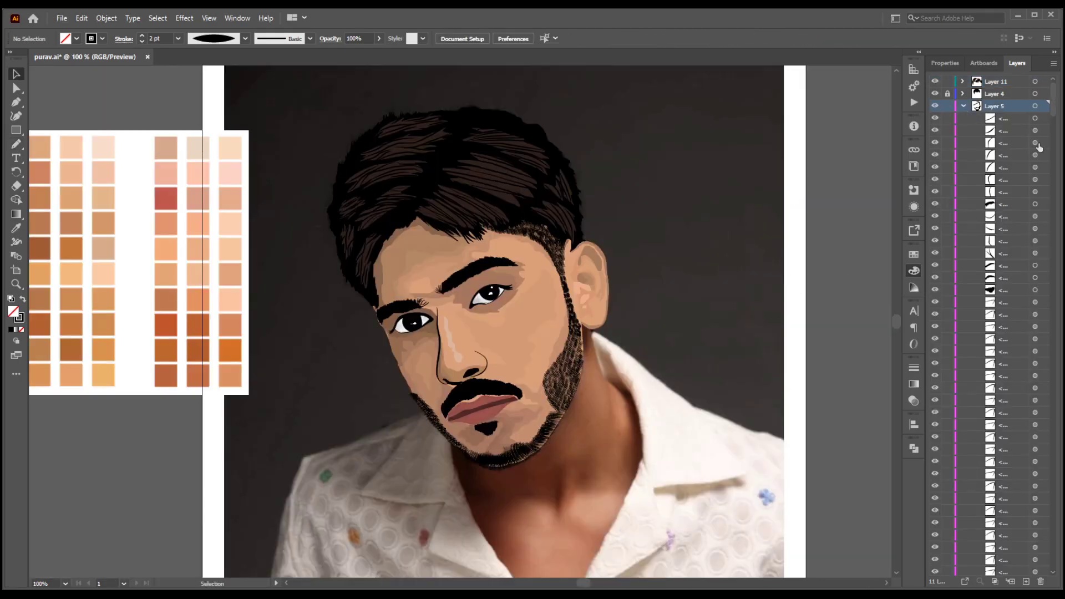
{"action": "scroll", "coordinate": [560, 408], "scroll_direction": "up", "scroll_amount": 5}
{"action": "scroll", "coordinate": [561, 422], "scroll_direction": "down", "scroll_amount": 4}
{"action": "left_click", "coordinate": [963, 106]}
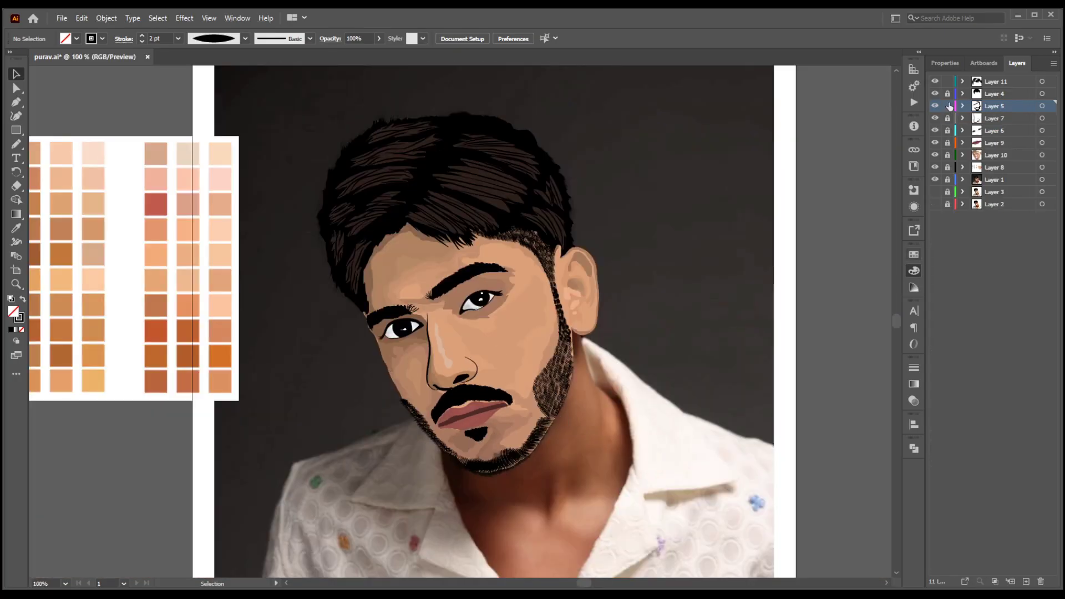
{"action": "left_click", "coordinate": [948, 106]}
Add a new layer above Layer 1 and trace the neck and open-collar chest with the Pencil, about 383 by 548 px.
{"action": "left_click", "coordinate": [1009, 180]}
{"action": "left_click", "coordinate": [1026, 581]}
{"action": "left_click_drag", "start_coordinate": [666, 325], "coordinate": [624, 203]}
{"action": "left_click", "coordinate": [18, 144]}
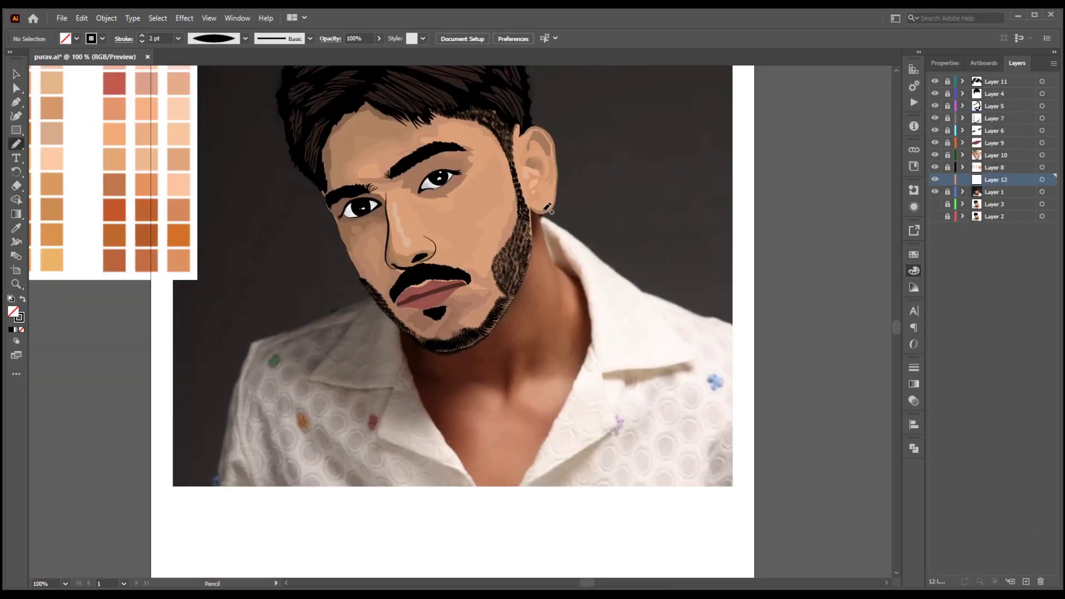
{"action": "left_click_drag", "start_coordinate": [540, 215], "coordinate": [538, 216]}
Give the neck outline no fill and a 1 pt skin-tone stroke sampled from the face.
{"action": "key", "text": "i"}
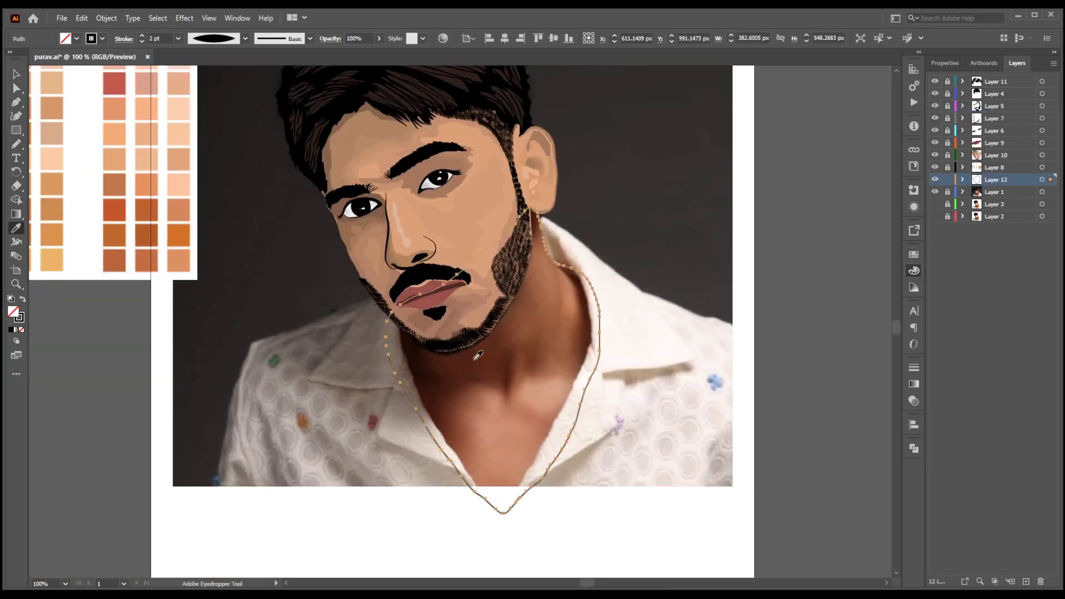
{"action": "left_click", "coordinate": [484, 319]}
{"action": "left_click", "coordinate": [407, 237]}
{"action": "key", "text": "shift+x"}
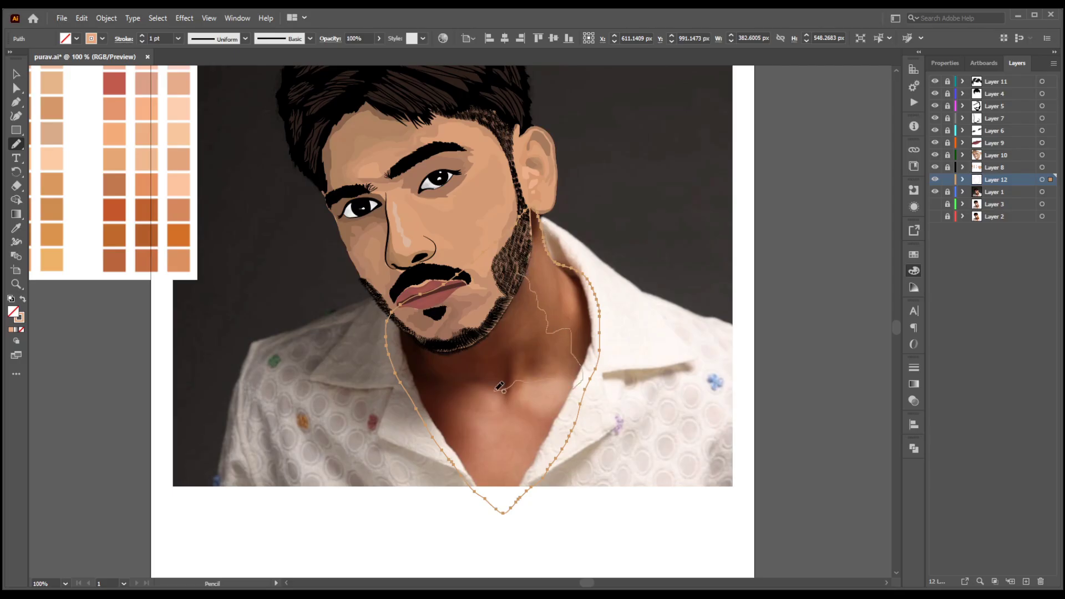
Trace a broad shade area around the neck and trim it to the neck outline, about 352 by 353 px.
{"action": "left_click_drag", "start_coordinate": [422, 267], "coordinate": [517, 273]}
{"action": "left_click", "coordinate": [16, 74]}
{"action": "left_click", "coordinate": [548, 254], "text": "shift"}
{"action": "left_click", "coordinate": [914, 448]}
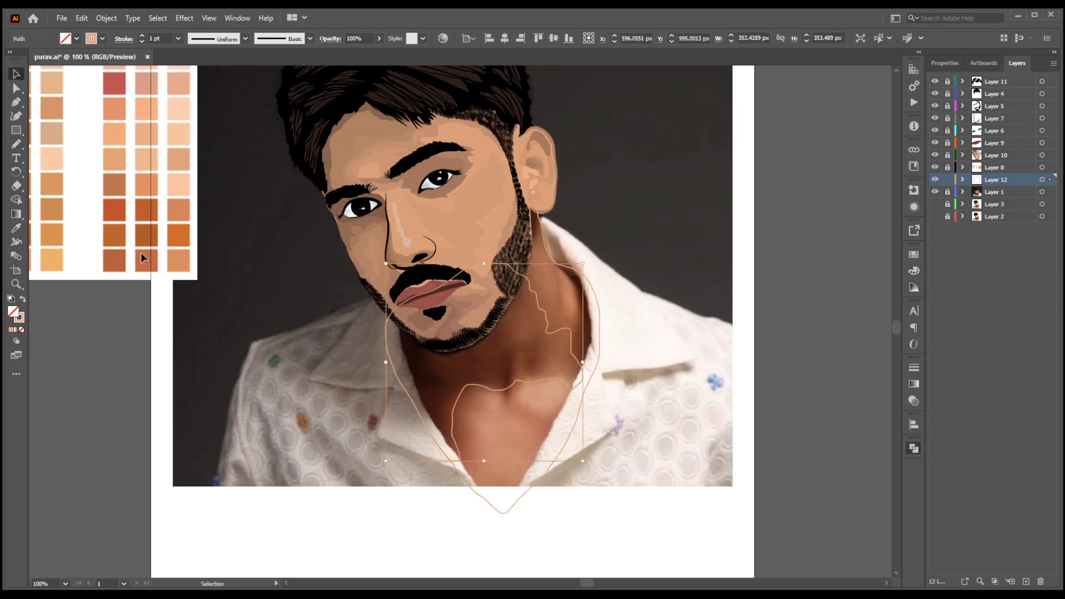
{"action": "key", "text": "ctrl+shift+a"}
Trace a second shade area under the jaw and trim it to the neck outline, about 287 by 277 px.
{"action": "key", "text": "n"}
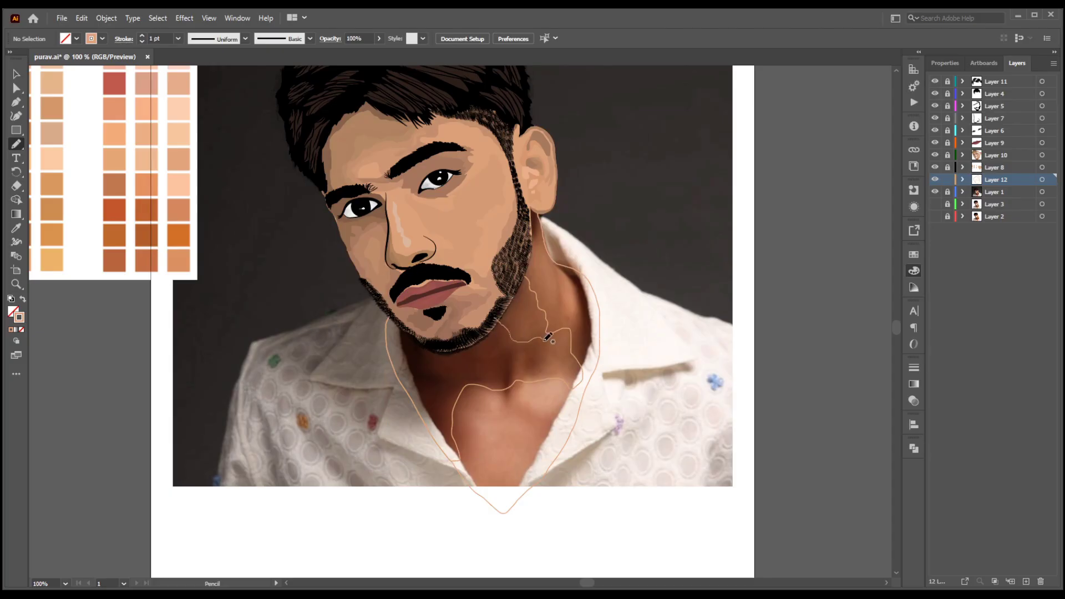
{"action": "left_click_drag", "start_coordinate": [444, 424], "coordinate": [447, 435]}
{"action": "key", "text": "v"}
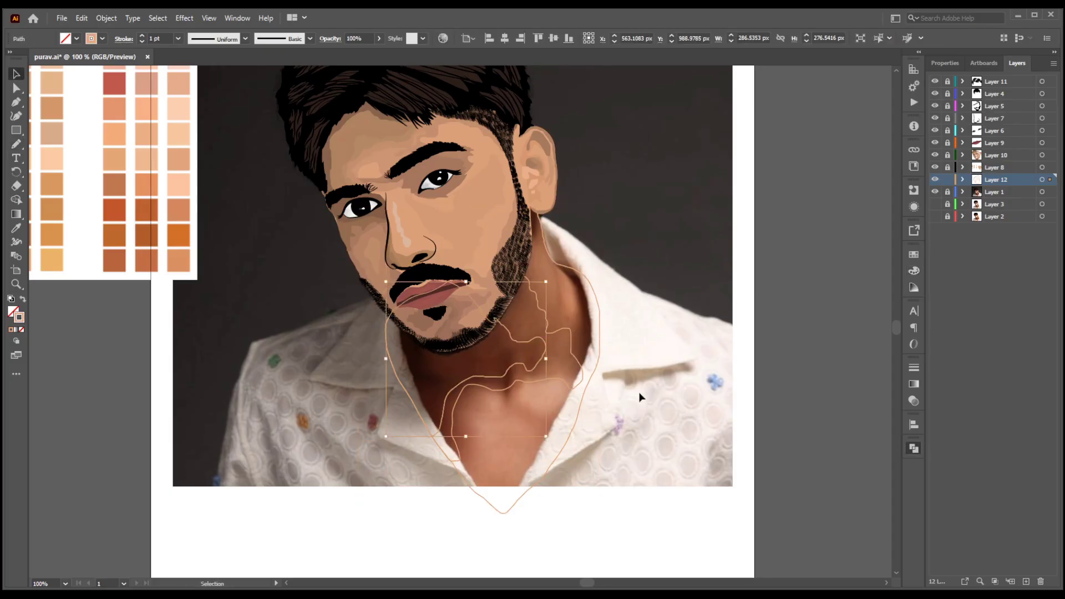
{"action": "key", "text": "n"}
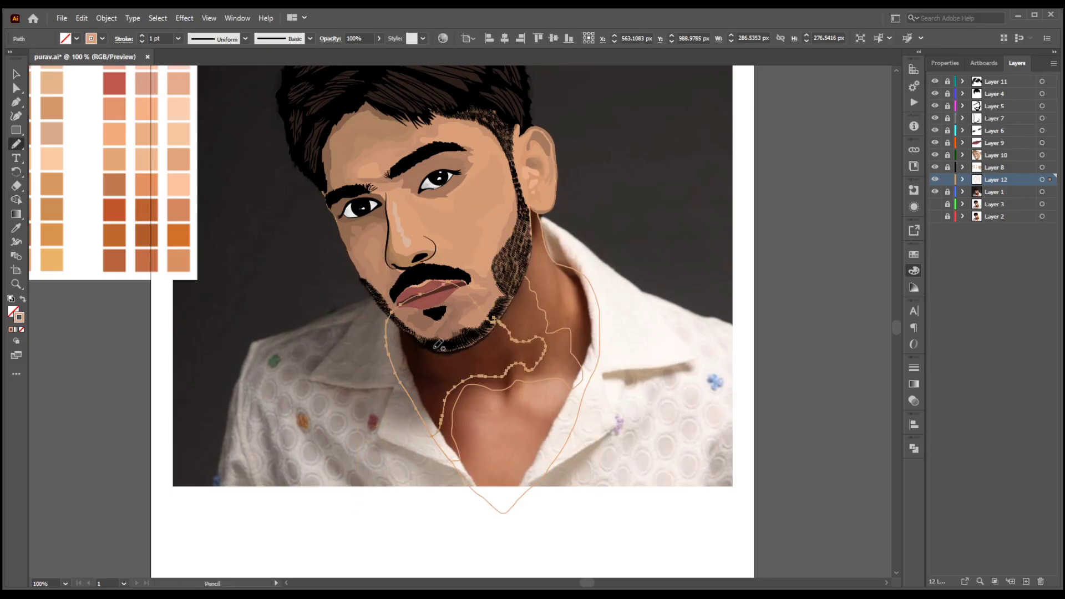
Trace a third, innermost shade area beneath the chin and trim it to the neck outline, about 228 by 207 px.
{"action": "key", "text": "ctrl+shift+a"}
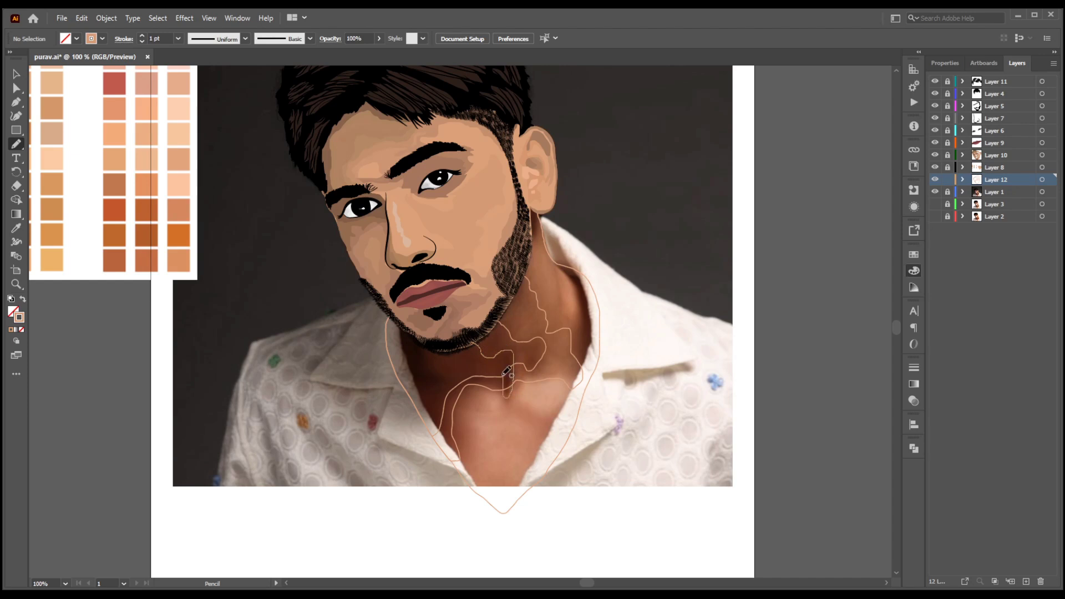
{"action": "left_click_drag", "start_coordinate": [349, 363], "coordinate": [347, 363]}
{"action": "key", "text": "v"}
{"action": "left_click", "coordinate": [912, 448]}
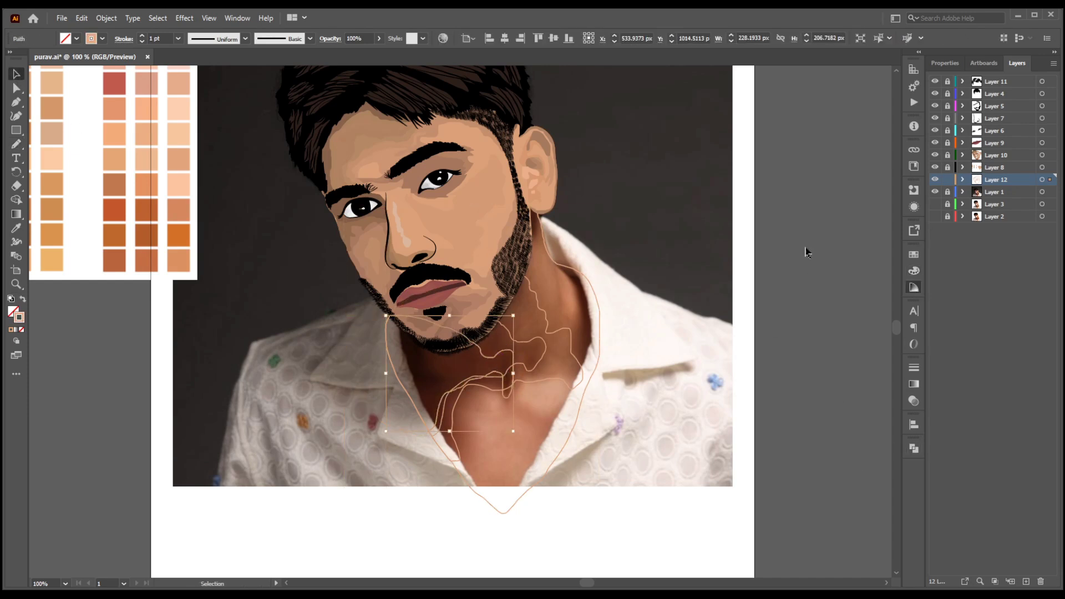
{"action": "left_click", "coordinate": [134, 283]}
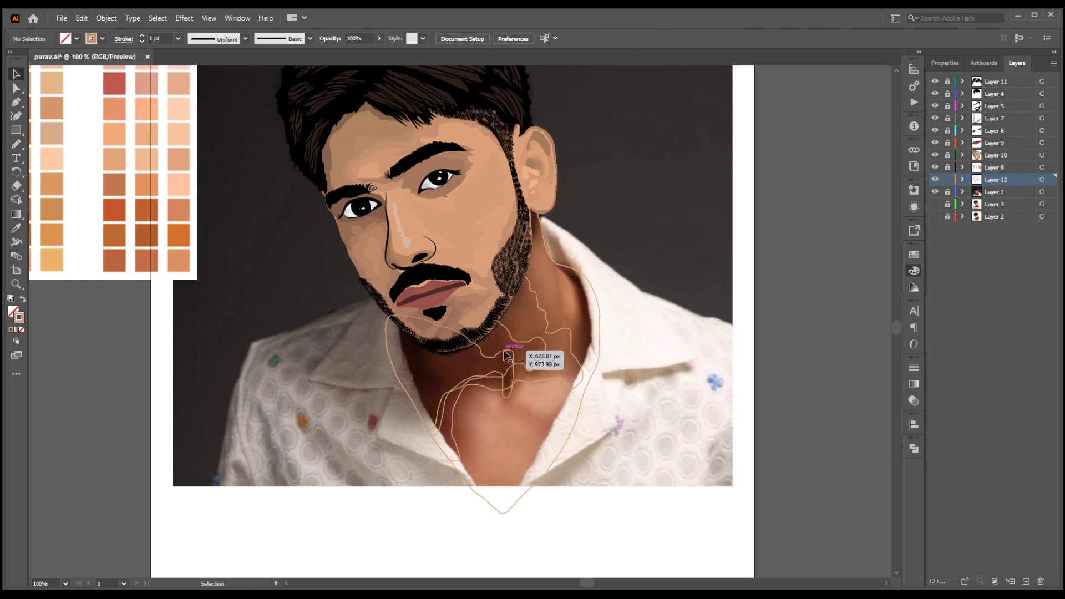
Fill the three neck shade shapes with progressively darker browns and the neck base shape with tan.
{"action": "left_click", "coordinate": [511, 355]}
{"action": "key", "text": "shift+x"}
{"action": "left_click", "coordinate": [476, 377]}
{"action": "key", "text": "shift+x"}
{"action": "left_click", "coordinate": [447, 328]}
{"action": "left_click", "coordinate": [835, 310]}
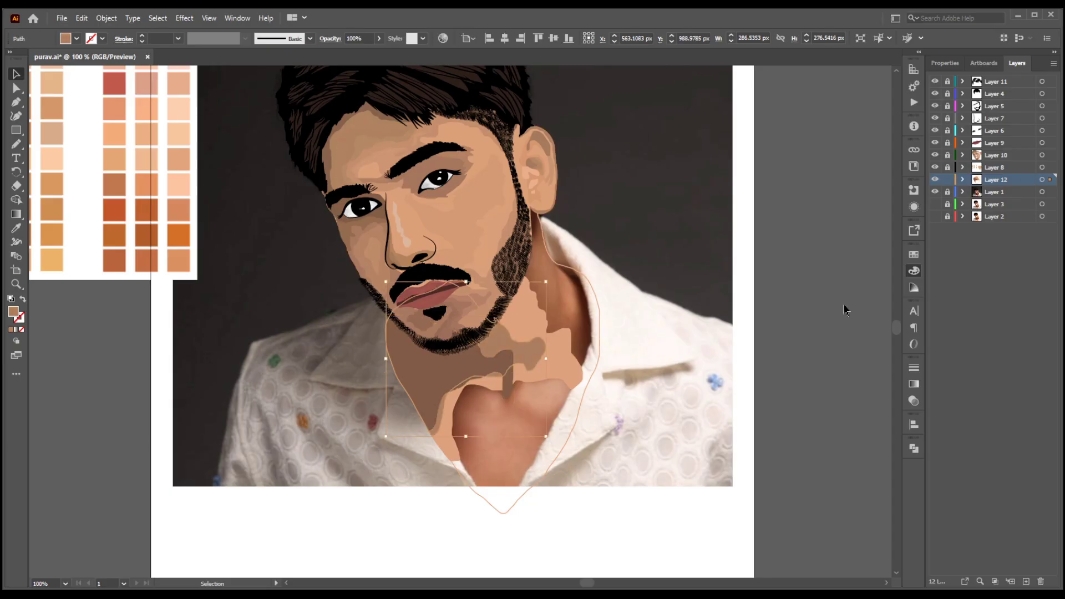
{"action": "left_click", "coordinate": [600, 327]}
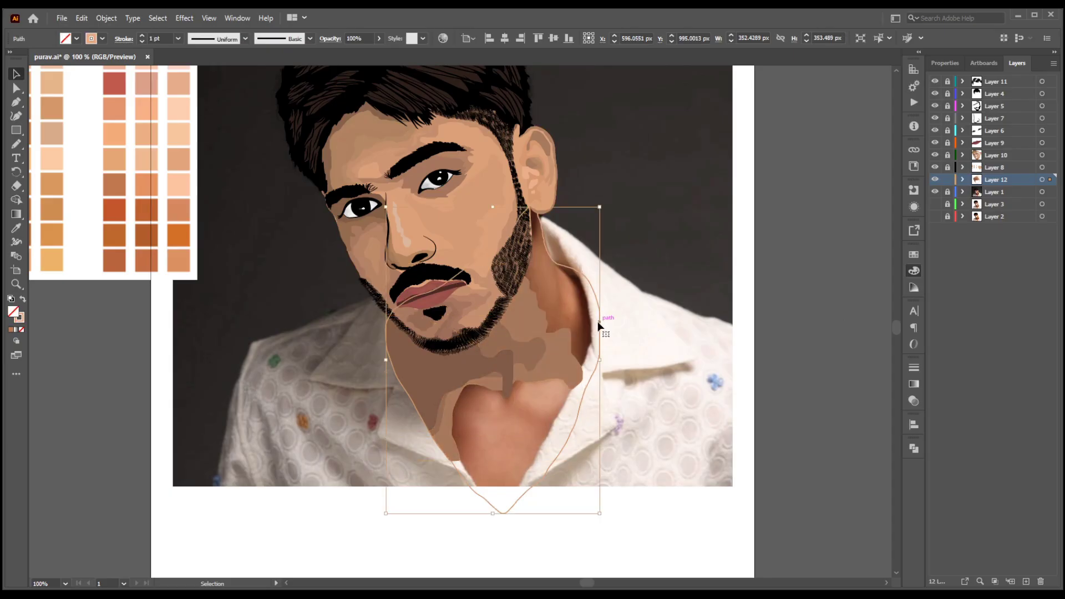
{"action": "key", "text": "shift+x"}
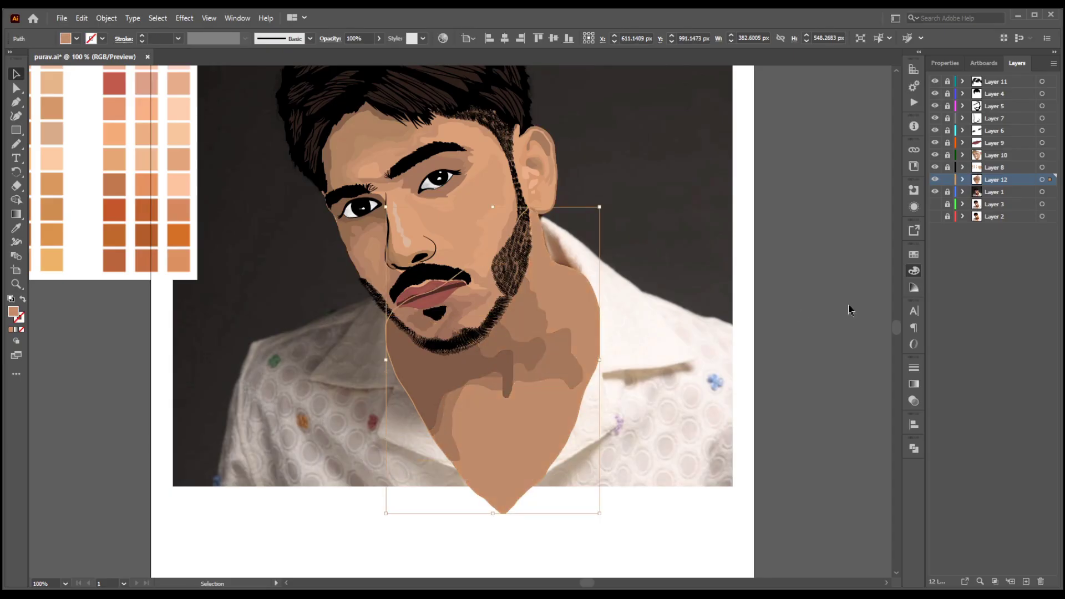
Undo the last neck fills and trace a rounded highlight patch on the right collarbone, about 89 by 73 px, filled with salmon.
{"action": "key", "text": "ctrl+z"}
{"action": "key", "text": "ctrl+z"}
{"action": "key", "text": "ctrl+z"}
{"action": "key", "text": "ctrl+z"}
{"action": "key", "text": "n"}
{"action": "key", "text": "ctrl+shift+a"}
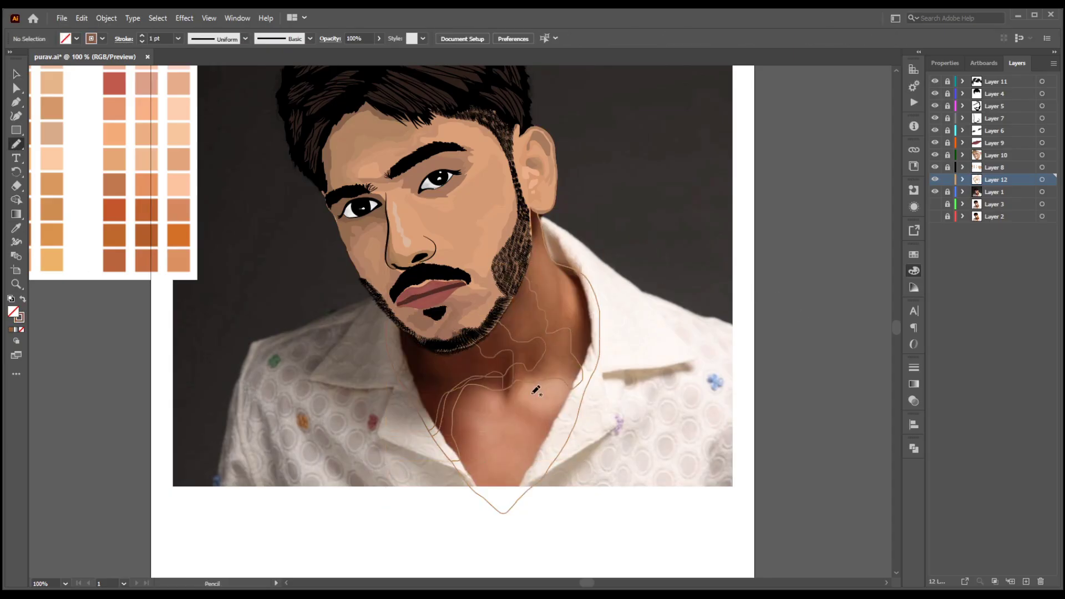
{"action": "left_click_drag", "start_coordinate": [567, 396], "coordinate": [565, 382]}
{"action": "key", "text": "i"}
{"action": "key", "text": "shift+x"}
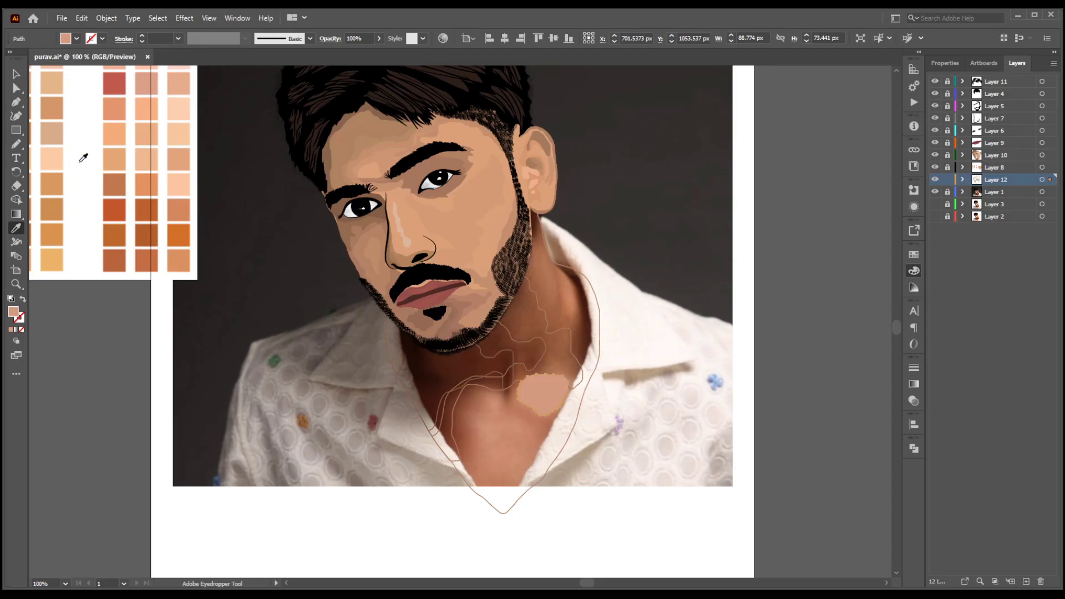
Trace a second highlight patch over the upper chest, about 136 by 150 px, and fill it with salmon.
{"action": "key", "text": "n"}
{"action": "key", "text": "ctrl+shift+a"}
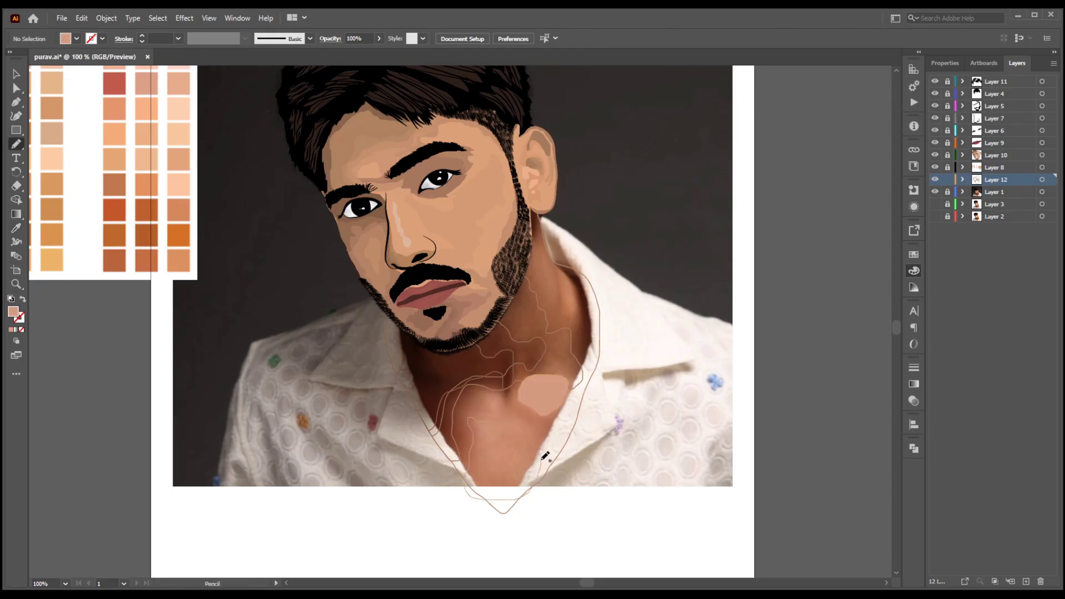
{"action": "left_click_drag", "start_coordinate": [542, 459], "coordinate": [469, 419]}
{"action": "key", "text": "i"}
{"action": "key", "text": "shift+x"}
Convert the outlined neck base and its shade shapes back to solid brown fills without strokes.
{"action": "key", "text": "v"}
{"action": "left_click", "coordinate": [564, 444]}
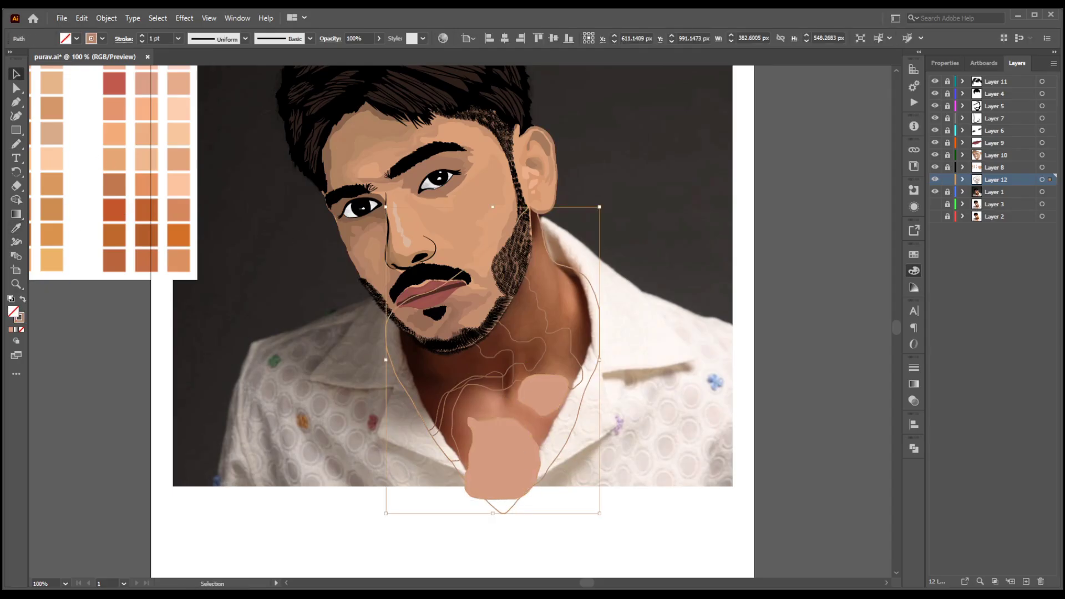
{"action": "left_click", "coordinate": [545, 350]}
{"action": "key", "text": "shift+x"}
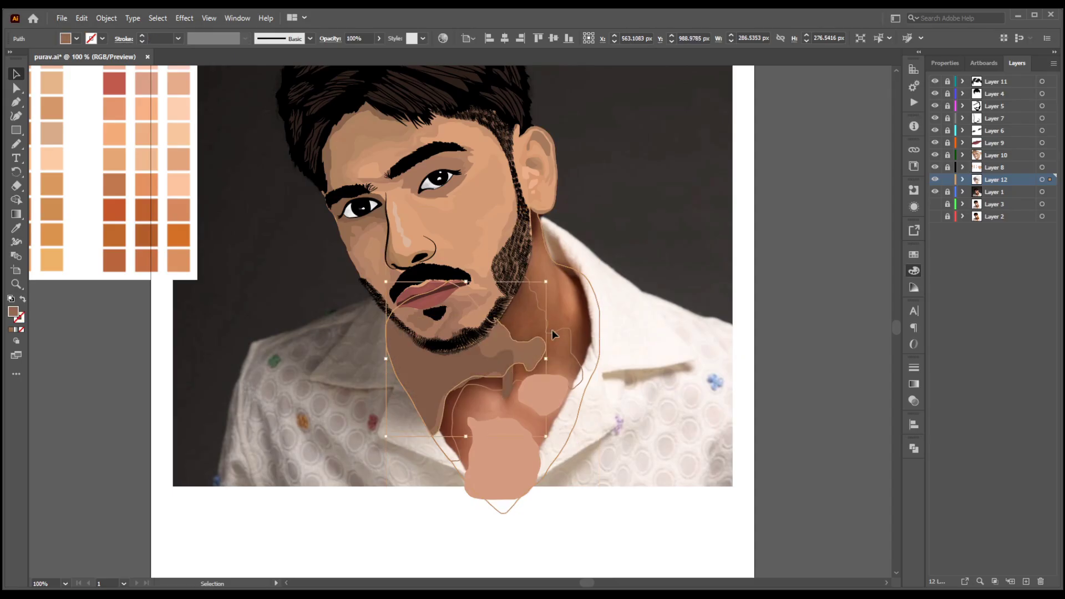
{"action": "left_click", "coordinate": [552, 329]}
{"action": "key", "text": "shift+x"}
{"action": "left_click", "coordinate": [599, 325]}
{"action": "key", "text": "shift+x"}
{"action": "left_click", "coordinate": [718, 226]}
{"action": "left_click", "coordinate": [444, 377]}
{"action": "left_click", "coordinate": [533, 352]}
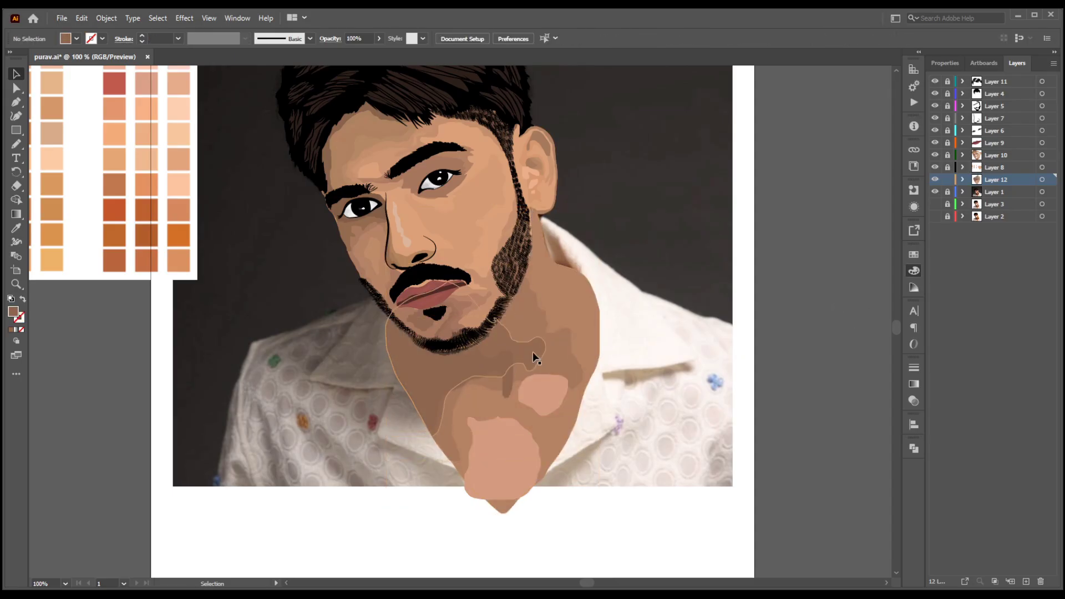
{"action": "left_click", "coordinate": [577, 340]}
{"action": "key", "text": "shift+x"}
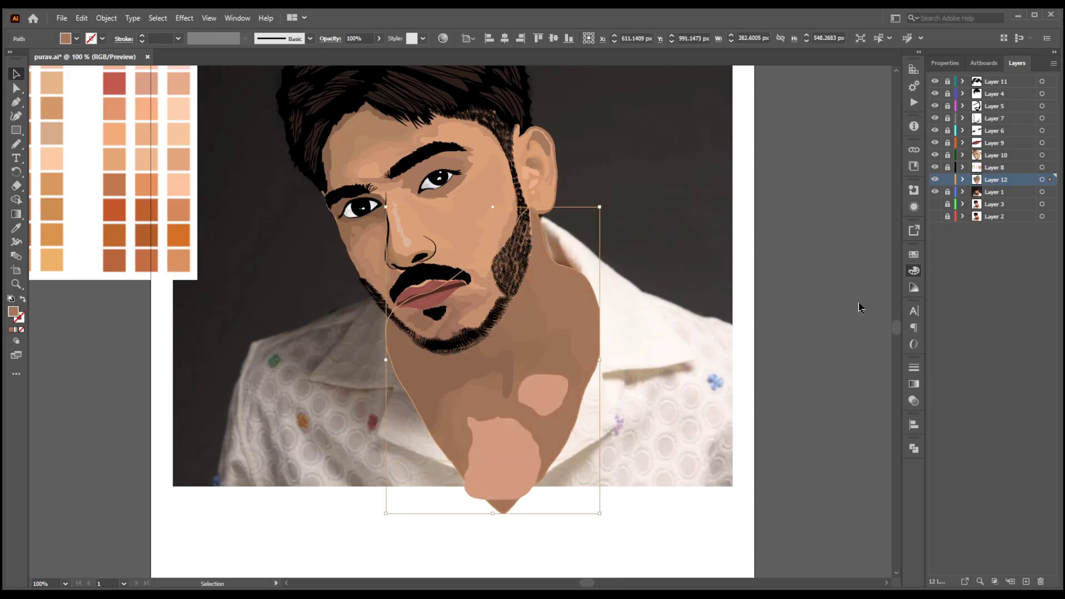
Recolour the collarbone and chest highlight patches with a muted tan sampled to match the neck.
{"action": "left_click", "coordinate": [544, 395]}
{"action": "key", "text": "i"}
{"action": "left_click", "coordinate": [143, 274]}
{"action": "left_click", "coordinate": [511, 447], "text": "ctrl"}
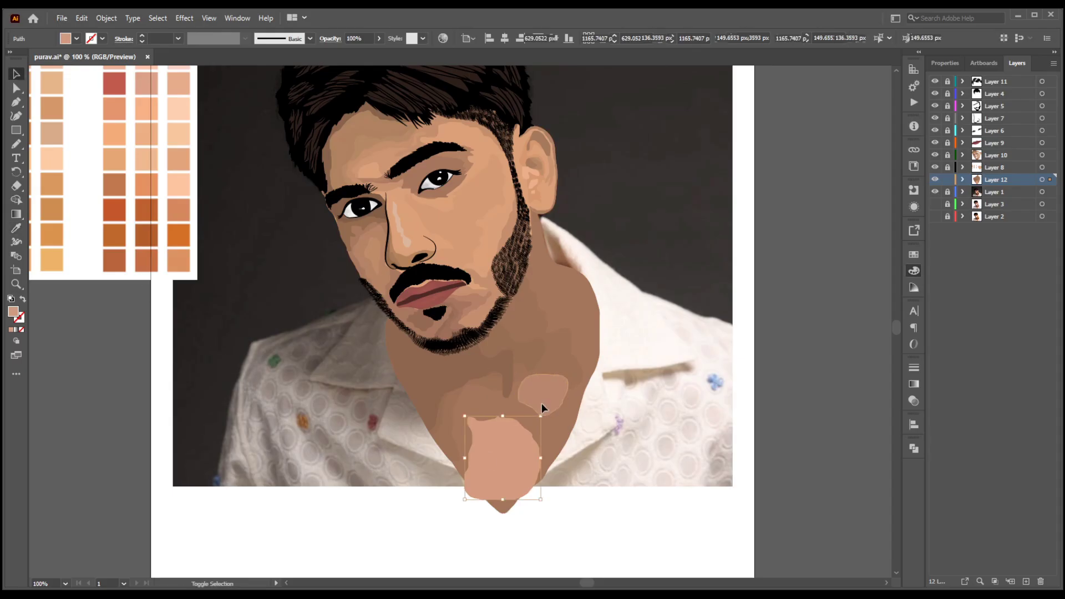
{"action": "left_click", "coordinate": [542, 406], "text": "ctrl+shift"}
{"action": "left_click", "coordinate": [577, 334]}
{"action": "left_click", "coordinate": [788, 336], "text": "ctrl"}
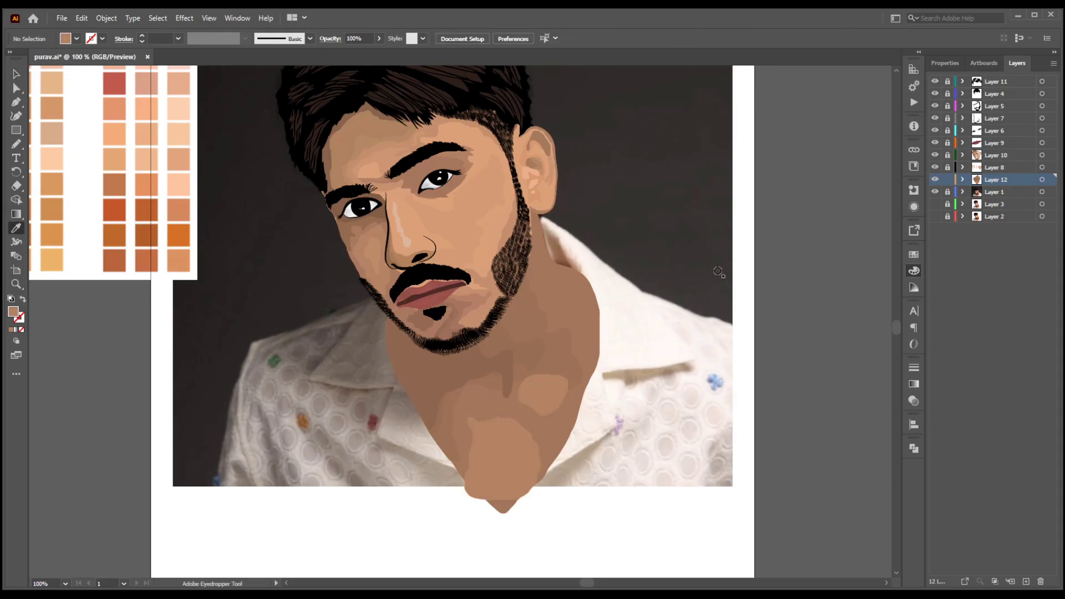
Hide Layer 12, add a new layer above it and trace the left shoulder line from the jaw to the shoulder corner.
{"action": "left_click", "coordinate": [935, 180]}
{"action": "key", "text": "ctrl+l"}
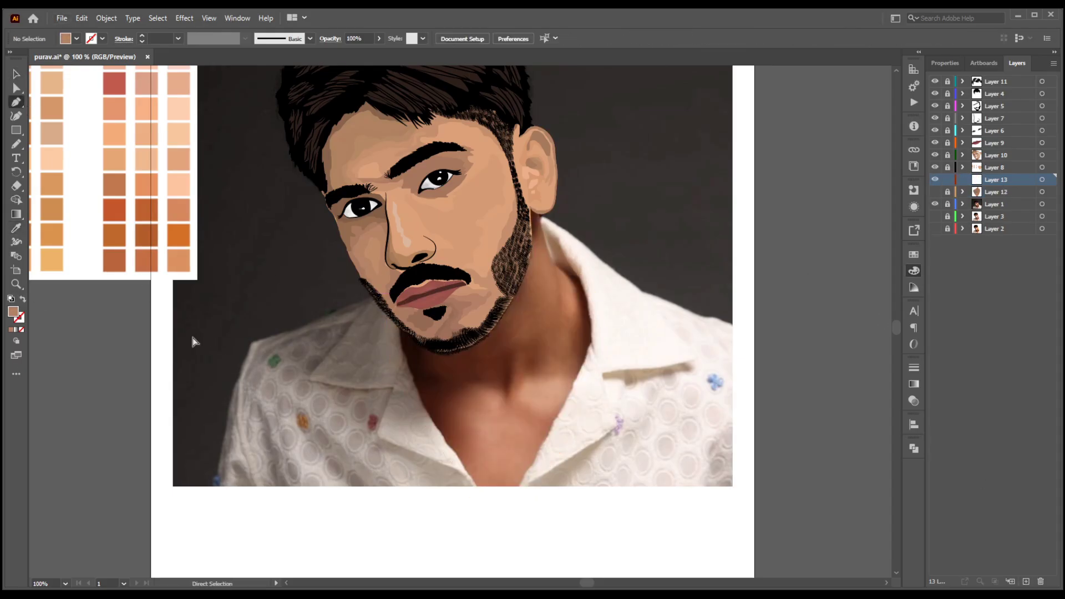
{"action": "scroll", "coordinate": [355, 303], "scroll_direction": "up", "scroll_amount": 2}
{"action": "left_click", "coordinate": [397, 290]}
{"action": "left_click", "coordinate": [313, 326]}
{"action": "left_click", "coordinate": [236, 360]}
{"action": "left_click", "coordinate": [155, 381]}
{"action": "left_click_drag", "start_coordinate": [154, 381], "coordinate": [234, 246]}
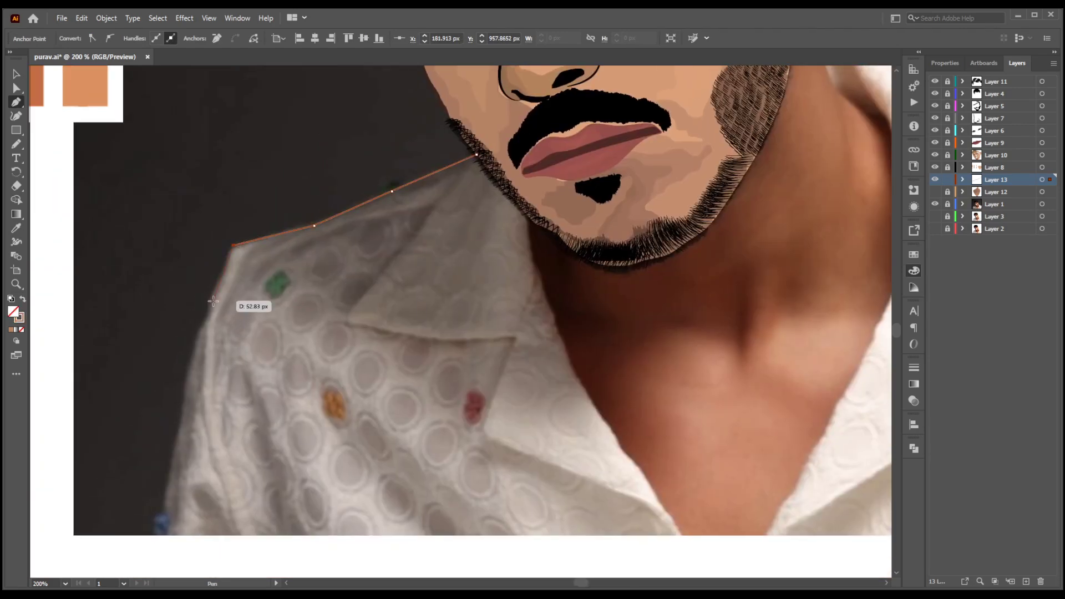
Trace the left sleeve and the shirt's bottom edge, and close the left shirt half along the neck opening.
{"action": "left_click", "coordinate": [203, 324]}
{"action": "left_click", "coordinate": [199, 331]}
{"action": "left_click", "coordinate": [182, 420]}
{"action": "left_click", "coordinate": [162, 507]}
{"action": "left_click", "coordinate": [158, 540]}
{"action": "left_click", "coordinate": [682, 535]}
{"action": "key", "text": "n"}
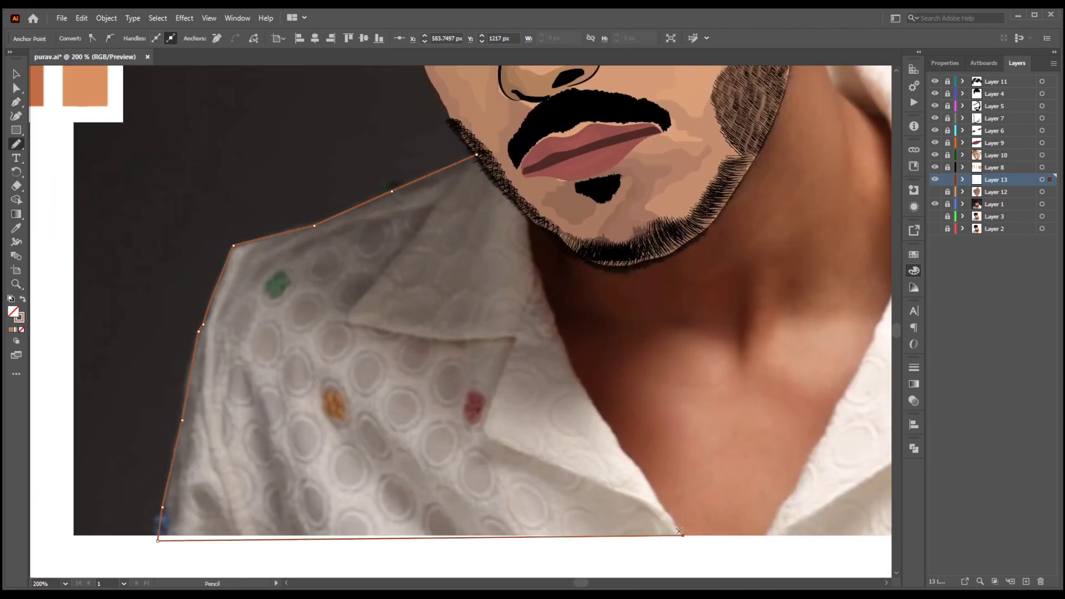
{"action": "mouse_move", "coordinate": [545, 298]}
{"action": "left_mouse_down"}
{"action": "mouse_move", "coordinate": [527, 221]}
{"action": "mouse_move", "coordinate": [477, 155]}
{"action": "left_mouse_up"}
Trace the right shirt half around the shoulder, bottom edge and neck opening as a closed outline, about 393 by 486 px.
{"action": "mouse_move", "coordinate": [607, 343]}
{"action": "left_mouse_down"}
{"action": "mouse_move", "coordinate": [89, 380]}
{"action": "mouse_move", "coordinate": [69, 464]}
{"action": "left_mouse_up"}
{"action": "mouse_move", "coordinate": [659, 334]}
{"action": "left_mouse_down"}
{"action": "mouse_move", "coordinate": [575, 145]}
{"action": "mouse_move", "coordinate": [600, 429]}
{"action": "mouse_move", "coordinate": [155, 423]}
{"action": "left_mouse_up"}
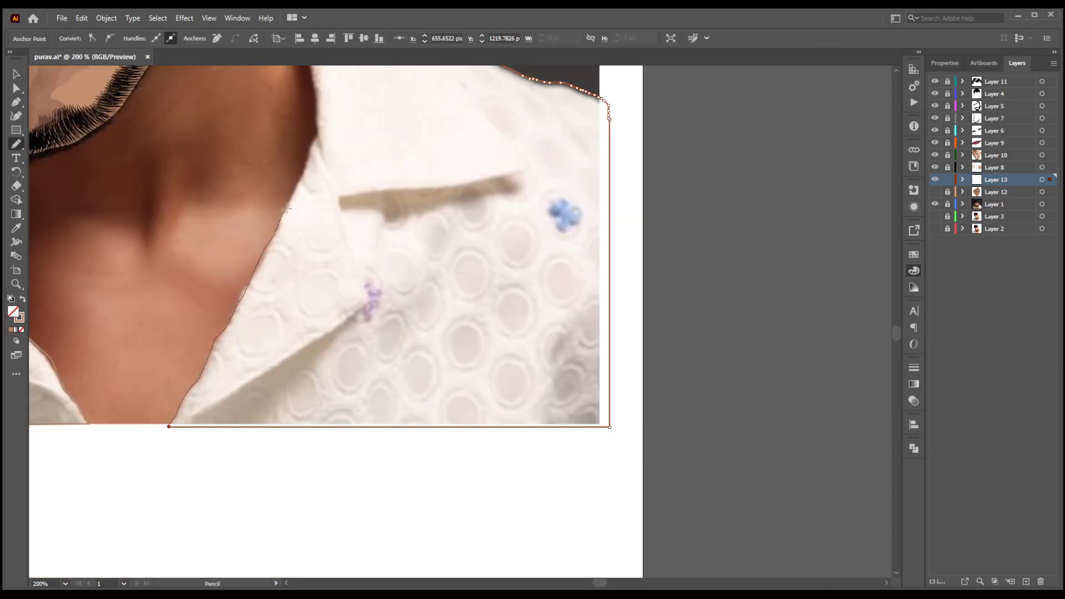
{"action": "left_click_drag", "start_coordinate": [287, 209], "coordinate": [316, 135]}
{"action": "left_click_drag", "start_coordinate": [315, 128], "coordinate": [315, 437]}
{"action": "left_click_drag", "start_coordinate": [211, 189], "coordinate": [215, 192]}
Apply a cream tone sampled from the shirt photo to the strokes of both shirt outlines.
{"action": "key", "text": "i"}
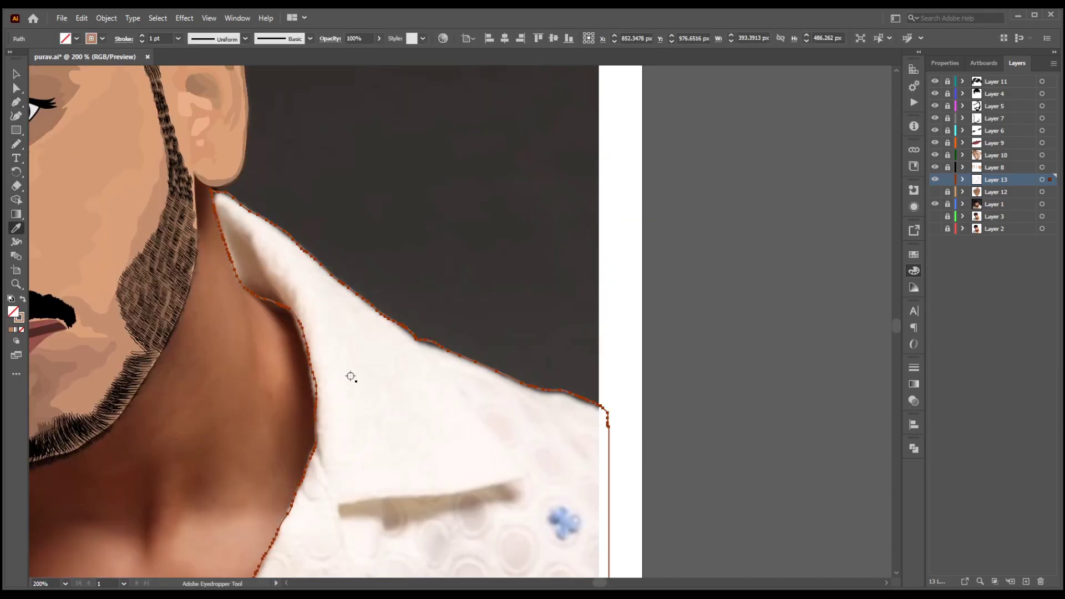
{"action": "left_click", "coordinate": [352, 376]}
{"action": "scroll", "coordinate": [344, 369], "scroll_direction": "down", "scroll_amount": 2}
{"action": "left_click", "coordinate": [726, 304]}
{"action": "left_click", "coordinate": [78, 374], "text": "ctrl"}
{"action": "key", "text": "ctrl+z"}
Trace the upper part of the left collar with the Pen tool, from the jaw around the collar tip to the notch.
{"action": "left_click", "coordinate": [17, 103]}
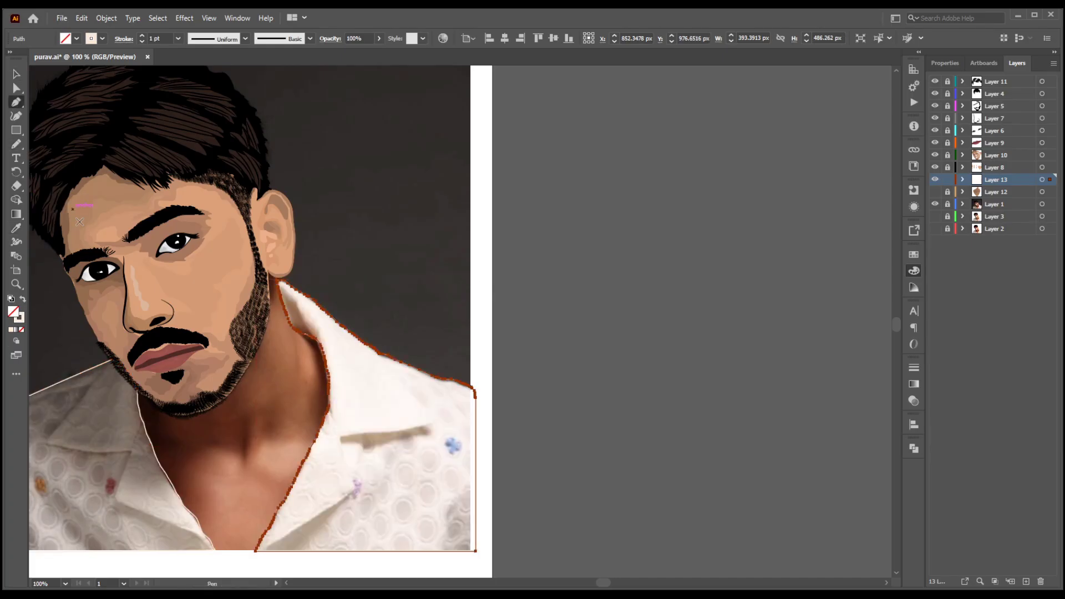
{"action": "scroll", "coordinate": [113, 359], "scroll_direction": "up", "scroll_amount": 2}
{"action": "left_click_drag", "start_coordinate": [113, 359], "coordinate": [355, 309]}
{"action": "left_click", "coordinate": [353, 309]}
{"action": "left_click", "coordinate": [231, 466]}
{"action": "left_click_drag", "start_coordinate": [237, 481], "coordinate": [248, 484]}
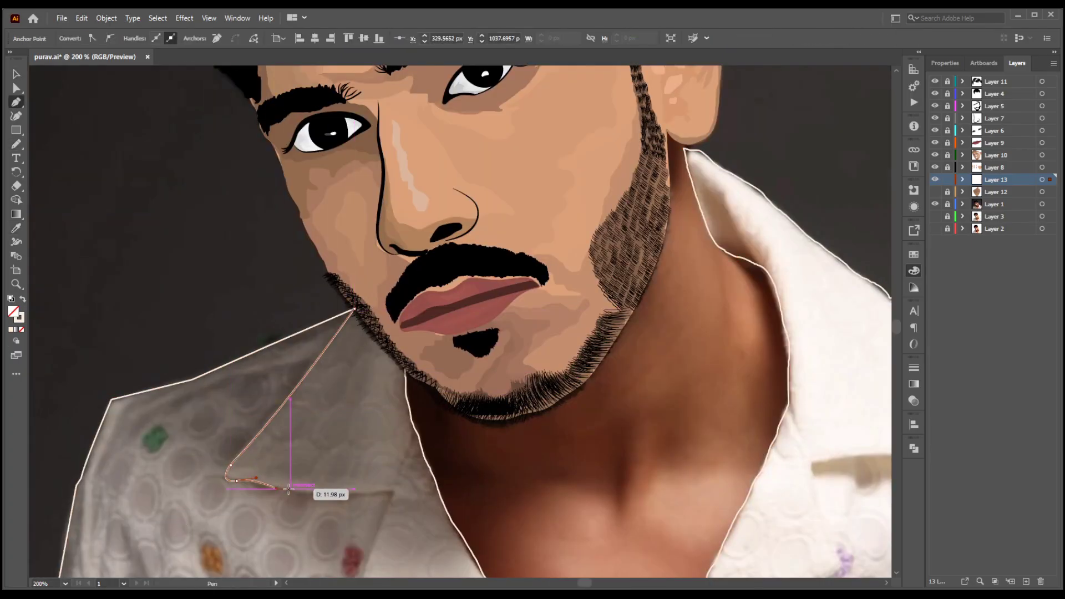
{"action": "left_click", "coordinate": [312, 493]}
{"action": "left_click", "coordinate": [393, 494]}
Continue the left collar path down the lapel and close it across the neck, about 315 by 354 px overall.
{"action": "scroll", "coordinate": [412, 434], "scroll_direction": "down", "scroll_amount": 2}
{"action": "left_click_drag", "start_coordinate": [368, 462], "coordinate": [387, 470]}
{"action": "left_click", "coordinate": [471, 506]}
{"action": "scroll", "coordinate": [471, 506], "scroll_direction": "down", "scroll_amount": 1}
{"action": "left_click_drag", "start_coordinate": [561, 494], "coordinate": [595, 535]}
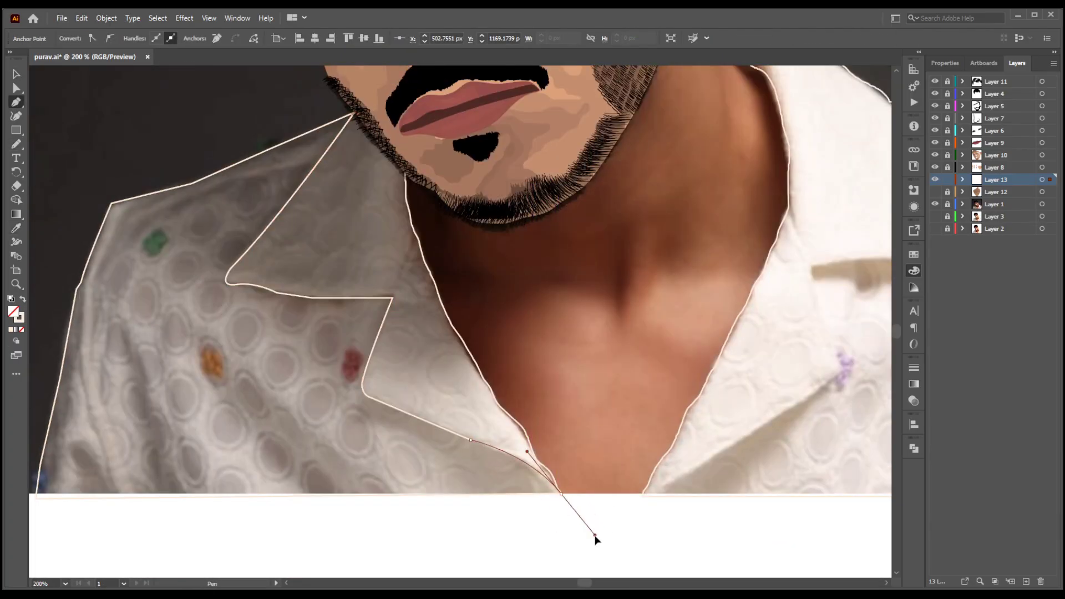
{"action": "left_click", "coordinate": [568, 383]}
{"action": "left_click", "coordinate": [416, 165]}
{"action": "left_click", "coordinate": [353, 114]}
Trace the right collar from the shoulder seam around its tip, along the lower edge and down past the notch.
{"action": "scroll", "coordinate": [620, 268], "scroll_direction": "right", "scroll_amount": 5}
{"action": "scroll", "coordinate": [621, 268], "scroll_direction": "up", "scroll_amount": 1}
{"action": "left_click", "coordinate": [550, 143]}
{"action": "left_click_drag", "start_coordinate": [604, 202], "coordinate": [607, 212]}
{"action": "left_click", "coordinate": [673, 281]}
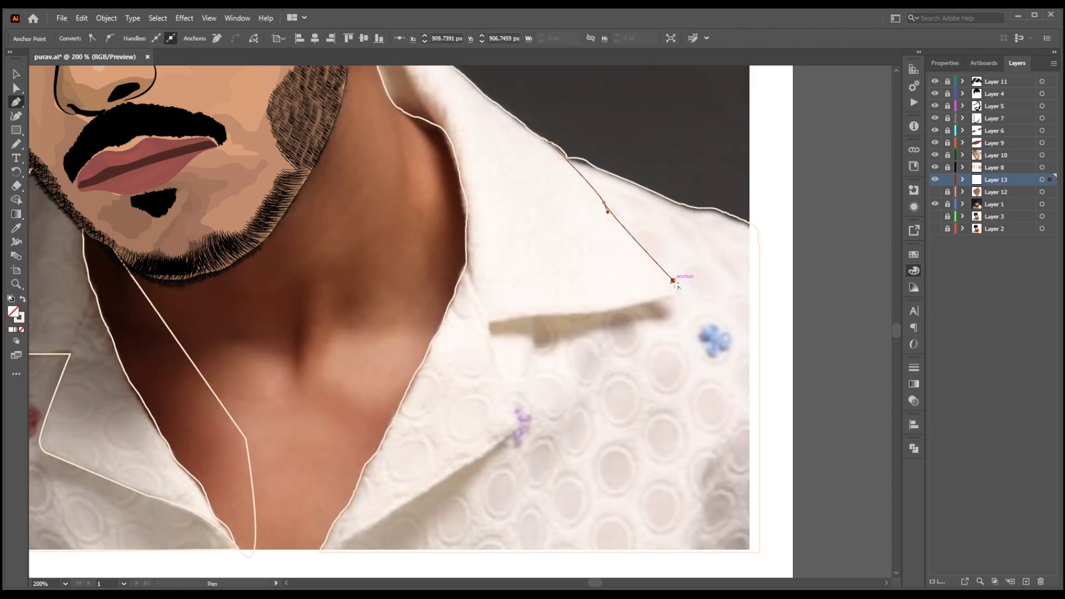
{"action": "left_click", "coordinate": [496, 319]}
{"action": "left_click", "coordinate": [490, 330]}
{"action": "left_click", "coordinate": [498, 374]}
{"action": "left_click", "coordinate": [517, 421]}
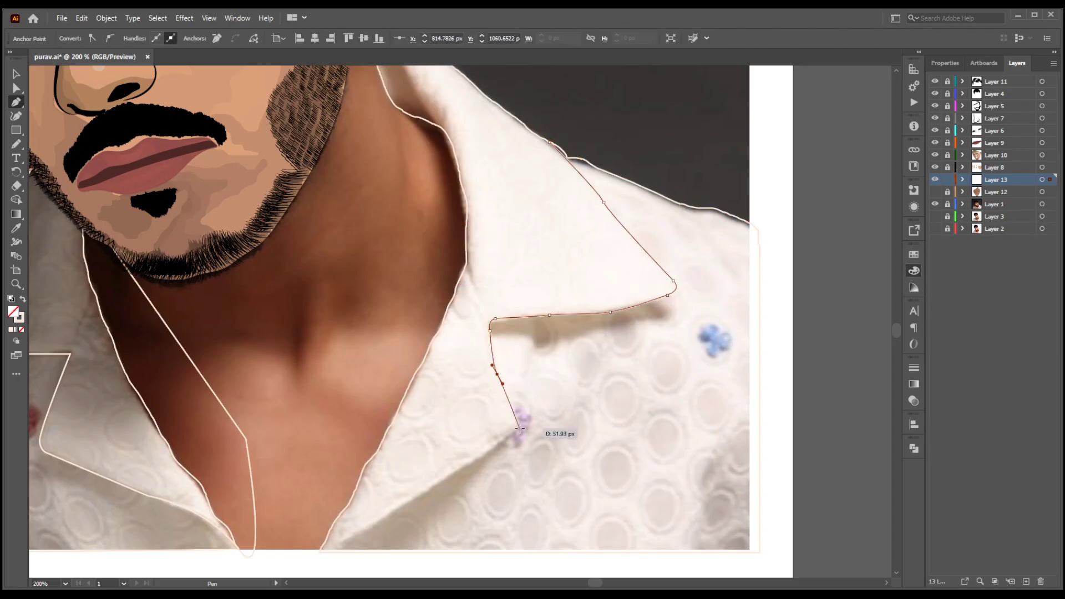
Continue the right collar path down the lapel, up across the neck and along the outer collar edge to close it.
{"action": "left_click", "coordinate": [512, 434]}
{"action": "left_click", "coordinate": [451, 475]}
{"action": "left_click_drag", "start_coordinate": [503, 498], "coordinate": [647, 327]}
{"action": "left_click", "coordinate": [461, 395]}
{"action": "left_click", "coordinate": [446, 396]}
{"action": "left_click_drag", "start_coordinate": [568, 106], "coordinate": [413, 413]}
{"action": "left_click", "coordinate": [412, 413]}
{"action": "left_click", "coordinate": [341, 142]}
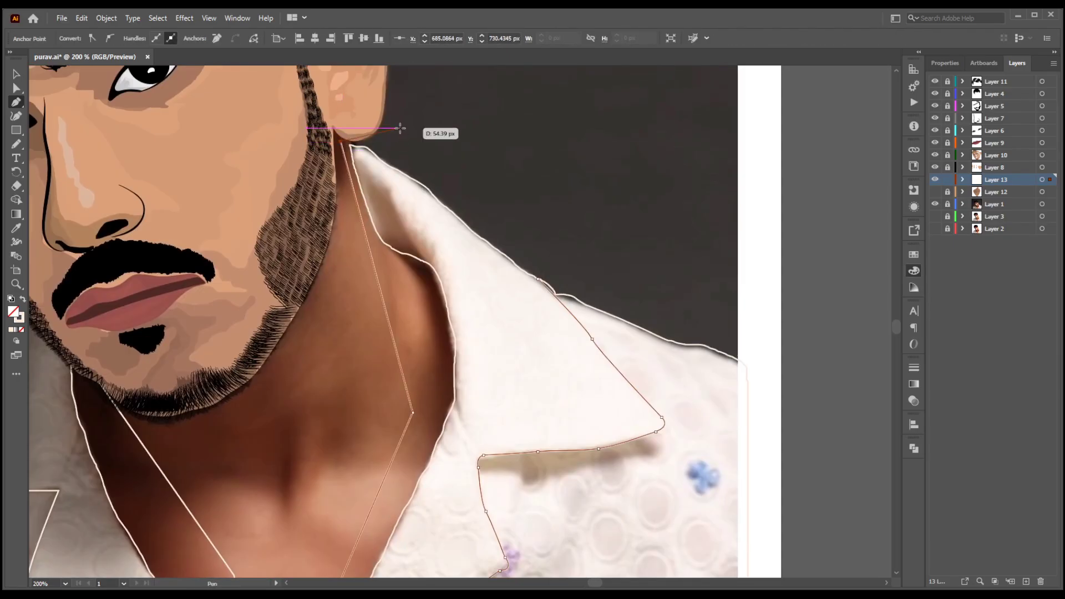
{"action": "left_click", "coordinate": [379, 165]}
{"action": "left_click", "coordinate": [537, 278]}
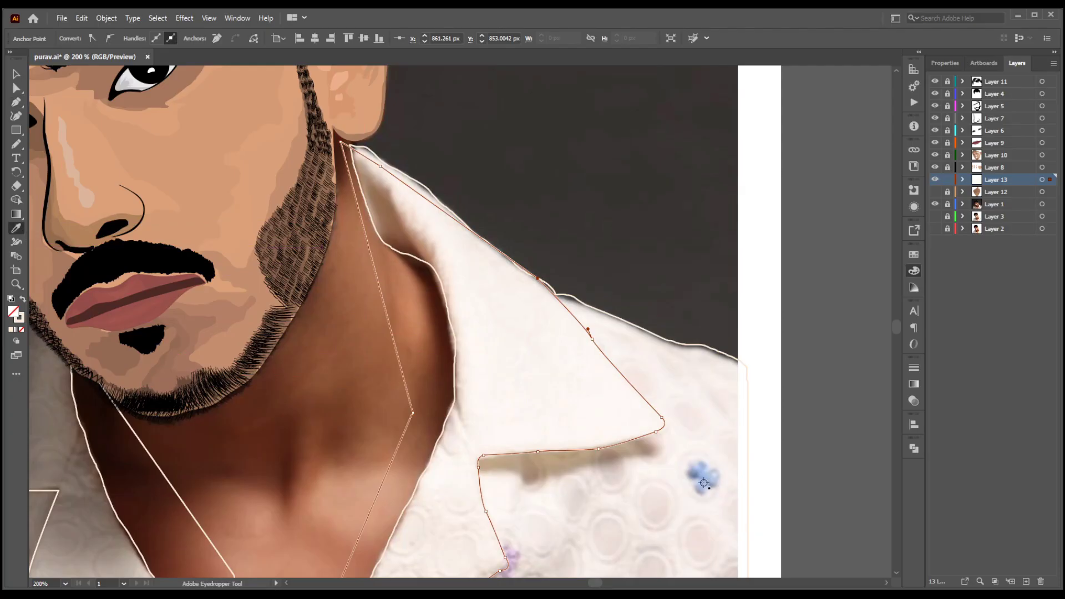
Fill both collar shapes with light blue sampled from the shirt's blue flower and show Layer 12 again.
{"action": "left_click", "coordinate": [703, 482]}
{"action": "key", "text": "ctrl+1"}
{"action": "left_click", "coordinate": [935, 192]}
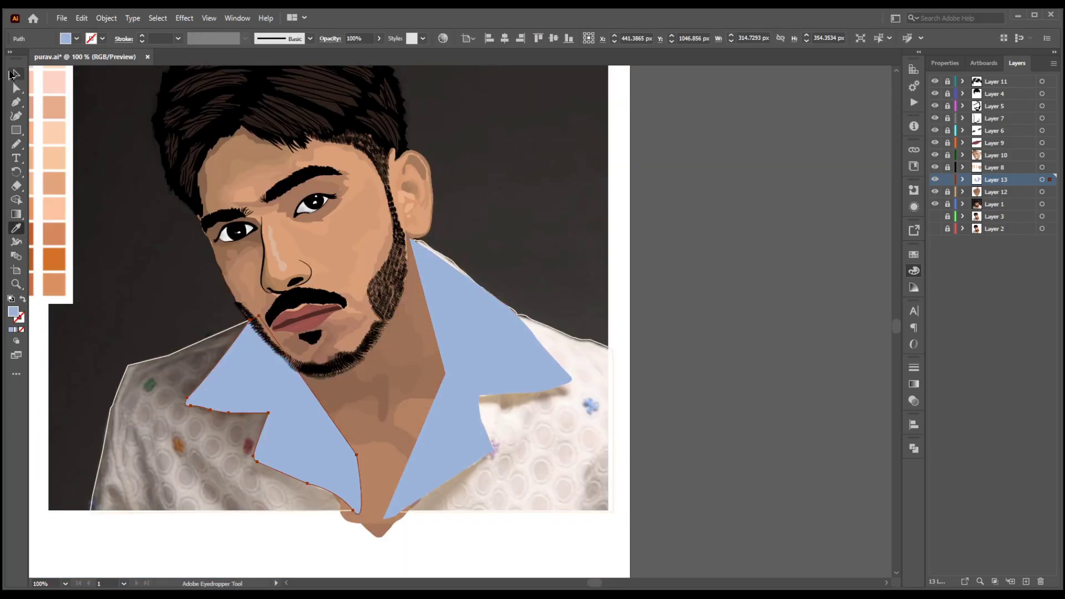
Bring both shirt half outlines in front of the collars and open Pathfinder.
{"action": "left_click", "coordinate": [15, 74]}
{"action": "left_click", "coordinate": [522, 316]}
{"action": "left_click", "coordinate": [173, 352], "text": "shift"}
{"action": "key", "text": "ctrl+shift+]"}
{"action": "key", "text": "ctrl+a"}
{"action": "left_click", "coordinate": [913, 448]}
{"action": "left_click", "coordinate": [639, 320]}
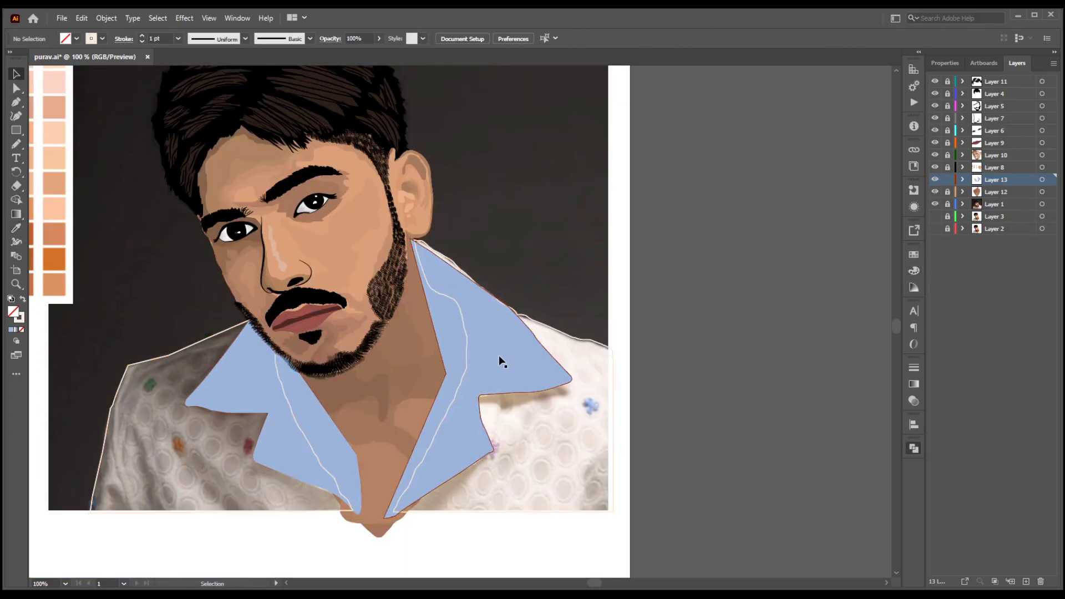
Trim the right collar to the right shirt outline and refill it with the flower's light blue.
{"action": "left_click", "coordinate": [498, 356]}
{"action": "left_click", "coordinate": [466, 355], "text": "shift"}
{"action": "left_click", "coordinate": [820, 478]}
{"action": "key", "text": "i"}
{"action": "left_click", "coordinate": [590, 405]}
Trim the left collar to the left shirt outline, about 300 by 340 px, and fill it with the same light blue.
{"action": "key", "text": "v"}
{"action": "left_click", "coordinate": [305, 400]}
{"action": "left_click", "coordinate": [280, 371], "text": "shift"}
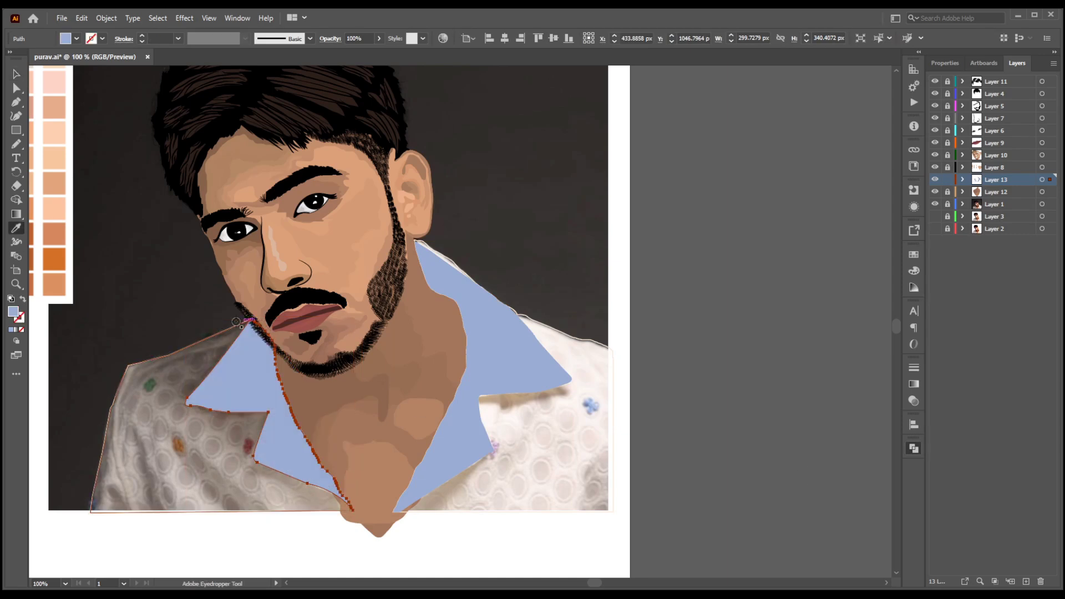
{"action": "key", "text": "v"}
{"action": "left_click", "coordinate": [710, 236]}
Turn the cream strokes of the left and right shirt halves into solid cream fills.
{"action": "left_click", "coordinate": [250, 511]}
{"action": "key", "text": "shift+x"}
{"action": "left_click", "coordinate": [612, 348]}
{"action": "key", "text": "shift+x"}
Reshape the right collar's outer edge and its top corner below the ear to cover the exposed cream strips.
{"action": "scroll", "coordinate": [482, 270], "scroll_direction": "up", "scroll_amount": 3}
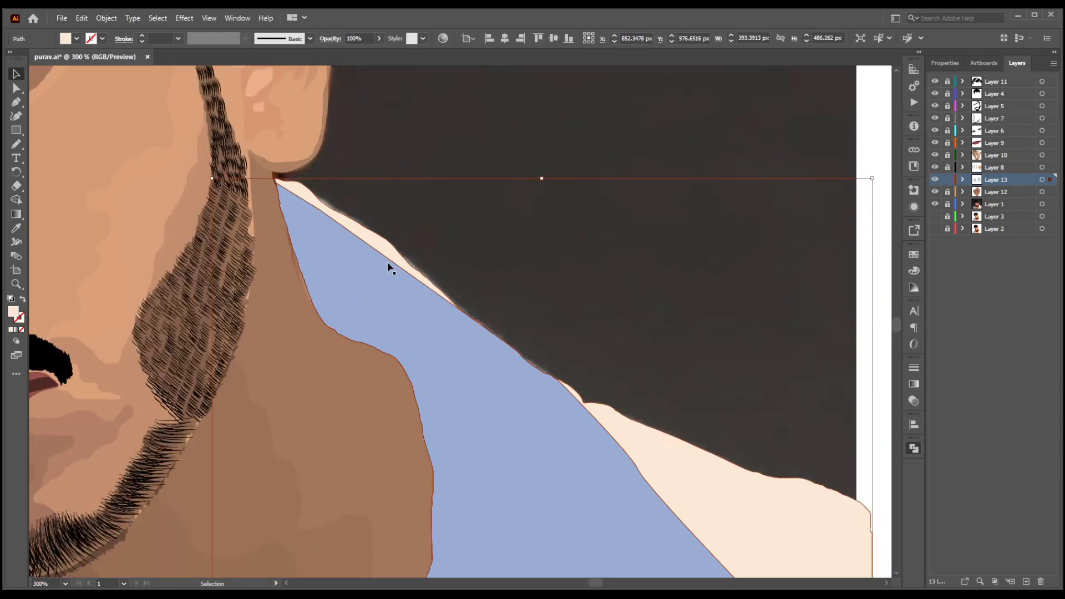
{"action": "left_click", "coordinate": [390, 269]}
{"action": "key", "text": "shift+grave"}
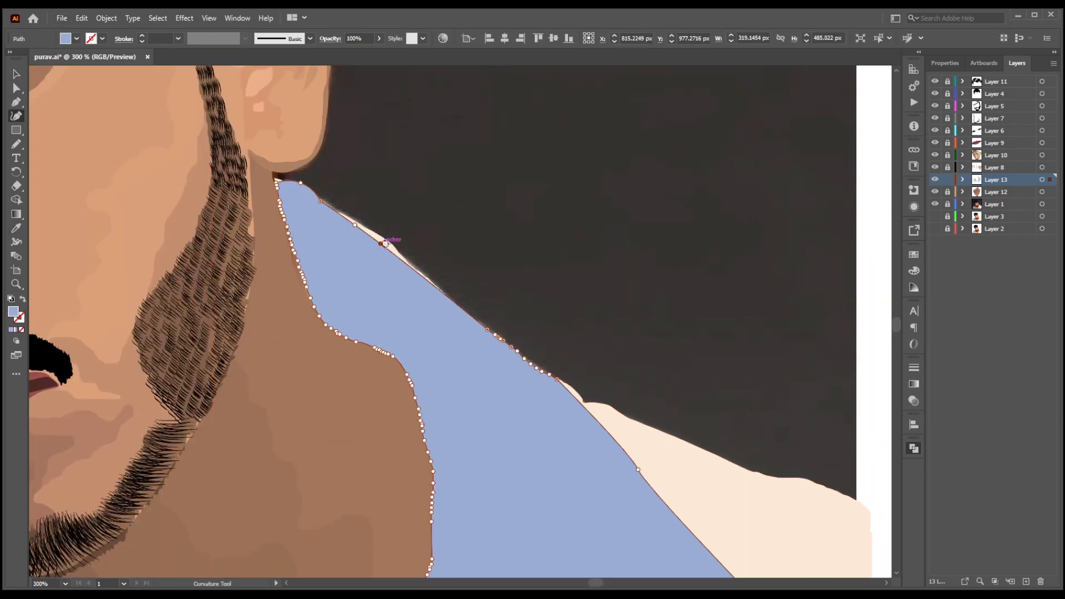
{"action": "scroll", "coordinate": [398, 257], "scroll_direction": "up", "scroll_amount": 4}
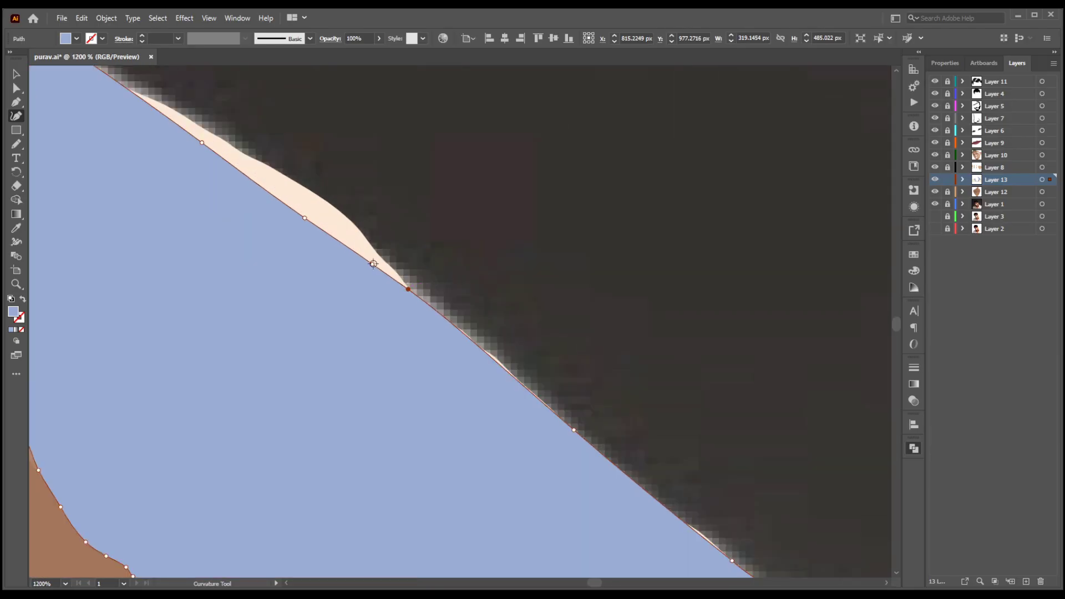
{"action": "left_click_drag", "start_coordinate": [470, 347], "coordinate": [476, 343]}
{"action": "left_click_drag", "start_coordinate": [304, 218], "coordinate": [319, 196]}
{"action": "left_click_drag", "start_coordinate": [201, 141], "coordinate": [419, 277]}
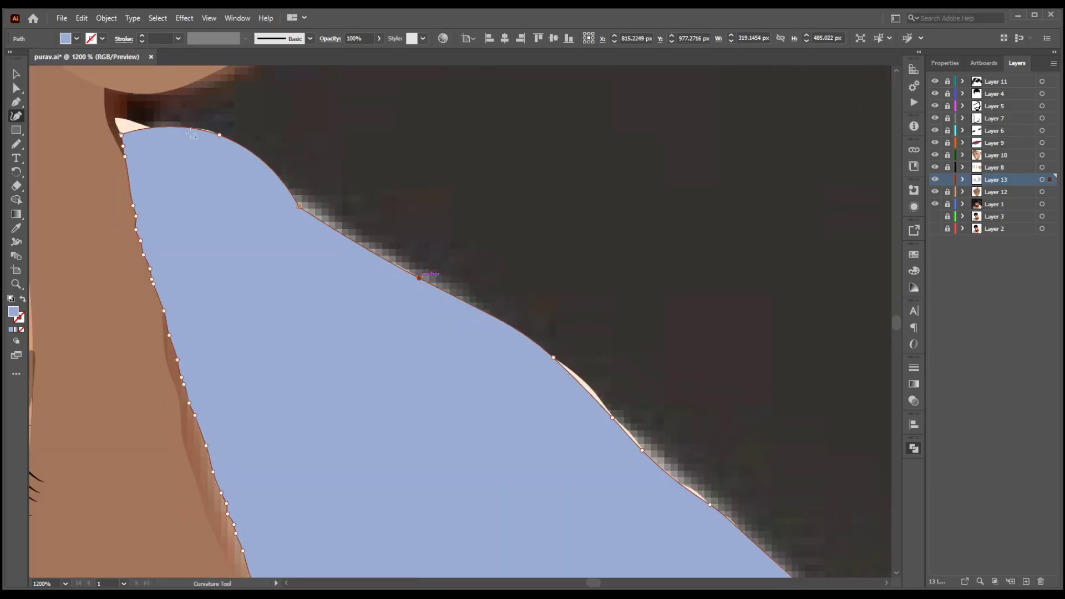
{"action": "key", "text": "a"}
{"action": "left_click_drag", "start_coordinate": [122, 134], "coordinate": [116, 119]}
{"action": "scroll", "coordinate": [566, 163], "scroll_direction": "down", "scroll_amount": 7}
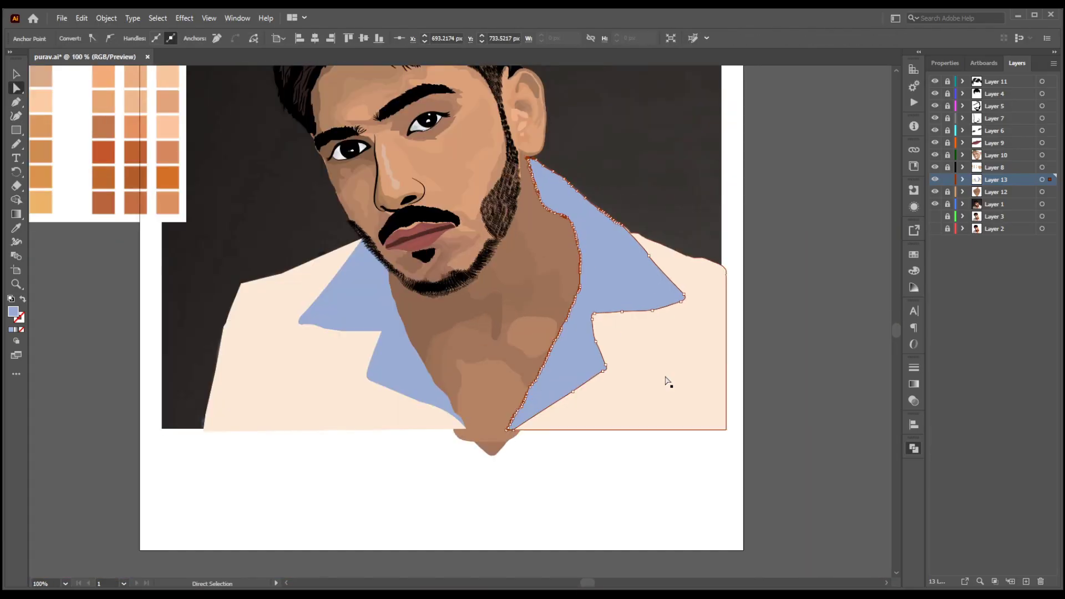
Switch the right collar and right shirt half to outlines only, and add a new layer above them.
{"action": "key", "text": "shift+x"}
{"action": "left_click", "coordinate": [666, 377]}
{"action": "key", "text": "shift+x"}
{"action": "left_click", "coordinate": [16, 145]}
{"action": "key", "text": "ctrl+shift+a"}
{"action": "key", "text": "ctrl+l"}
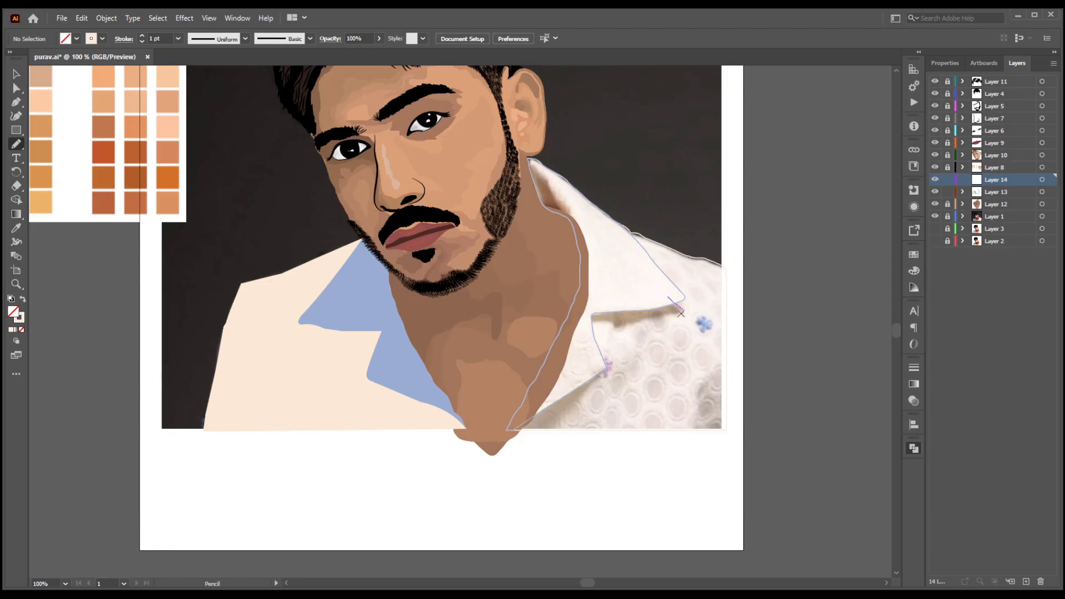
Trace the shadow beneath the right collar tip, about 171 by 54 px, and fill it with greyish beige.
{"action": "left_click_drag", "start_coordinate": [668, 296], "coordinate": [671, 299]}
{"action": "key", "text": "i"}
{"action": "left_click", "coordinate": [699, 275]}
{"action": "left_click", "coordinate": [914, 271]}
{"action": "left_click", "coordinate": [868, 257]}
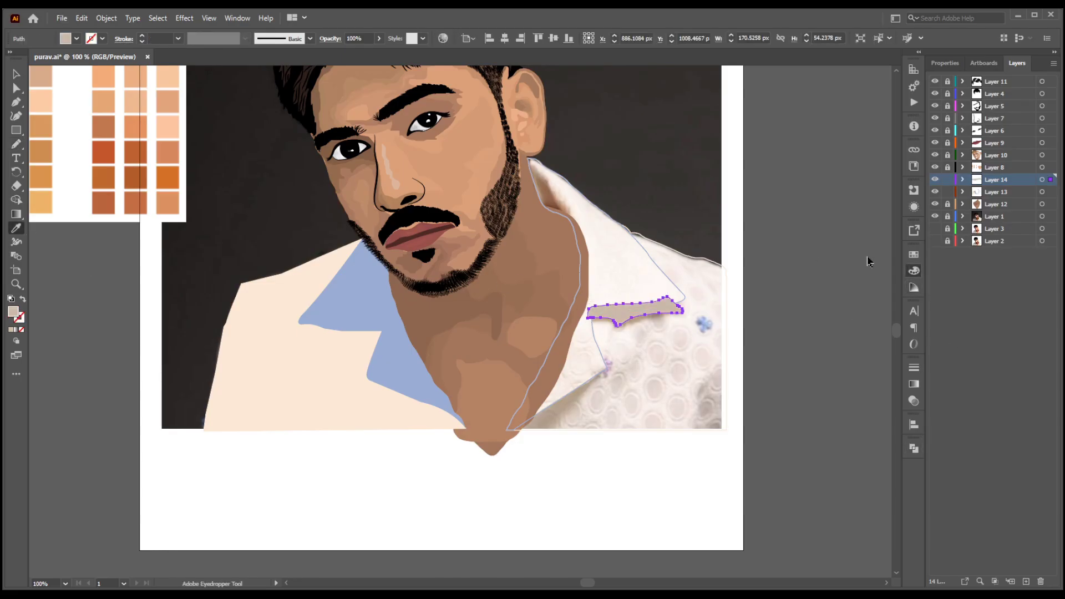
Switch the left shirt half and collar to outlines only, and trace a closed shade area around the upper left collar.
{"action": "key", "text": "v"}
{"action": "left_click", "coordinate": [275, 333]}
{"action": "key", "text": "shift+x"}
{"action": "key", "text": "shift+x"}
{"action": "left_click", "coordinate": [47, 286]}
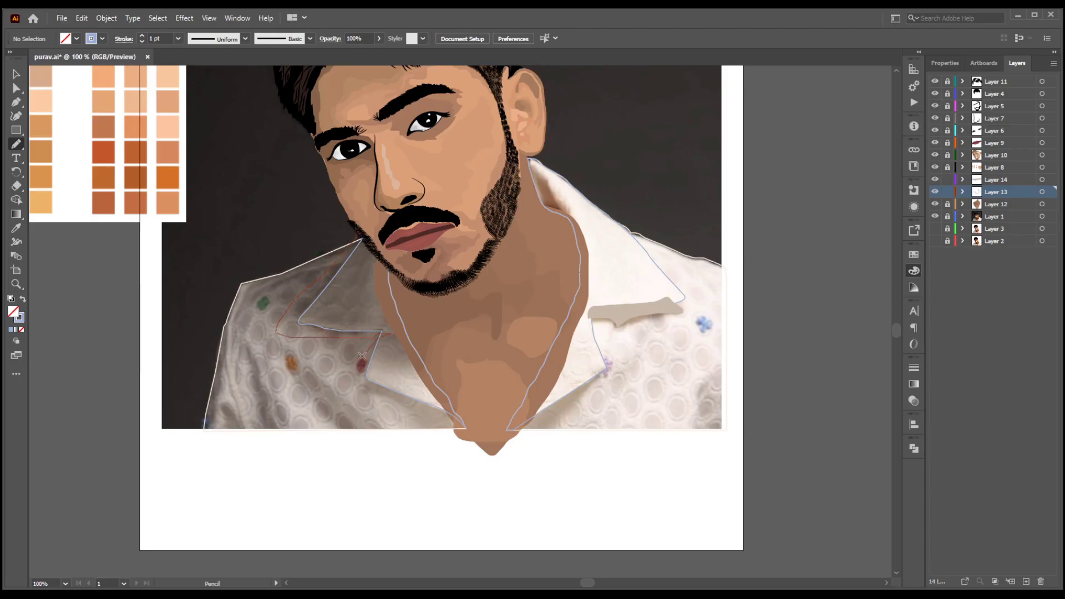
{"action": "left_click_drag", "start_coordinate": [362, 355], "coordinate": [360, 240]}
Duplicate the left collar in place and intersect the copy with the traced shade area, about 225 by 230 px.
{"action": "key", "text": "v"}
{"action": "left_click", "coordinate": [311, 303]}
{"action": "key", "text": "ctrl+c"}
{"action": "key", "text": "ctrl+f"}
{"action": "left_click", "coordinate": [295, 307], "text": "shift"}
{"action": "left_click", "coordinate": [914, 448]}
Fill the left collar's shade with a darker muted blue and restore the light blue fills of both collars.
{"action": "key", "text": "i"}
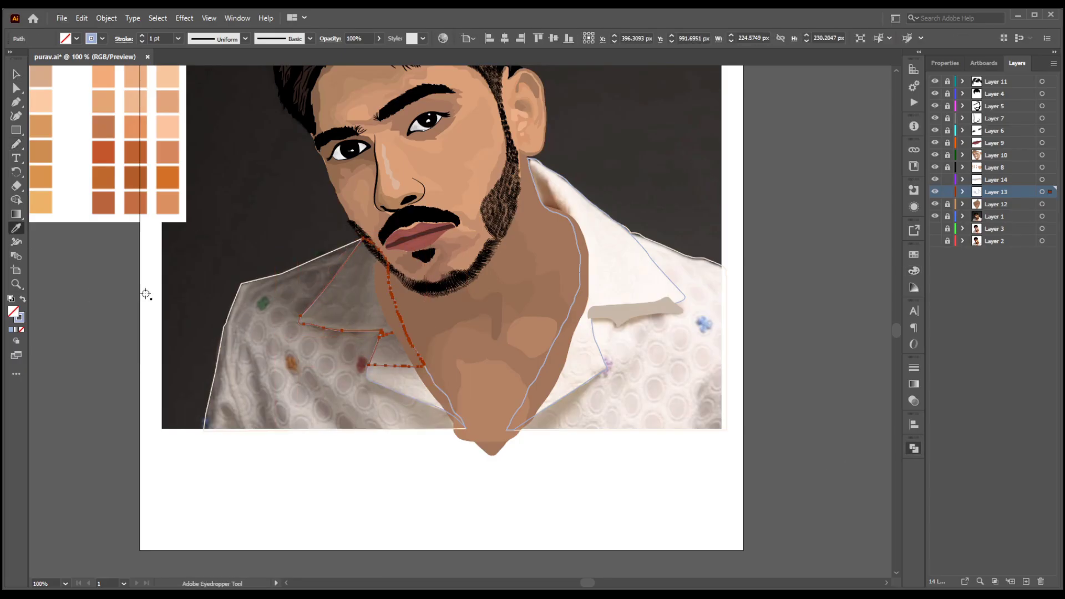
{"action": "key", "text": "shift+x"}
{"action": "key", "text": "v"}
{"action": "left_click", "coordinate": [453, 412]}
{"action": "key", "text": "shift+x"}
{"action": "left_click", "coordinate": [533, 383]}
{"action": "key", "text": "shift+x"}
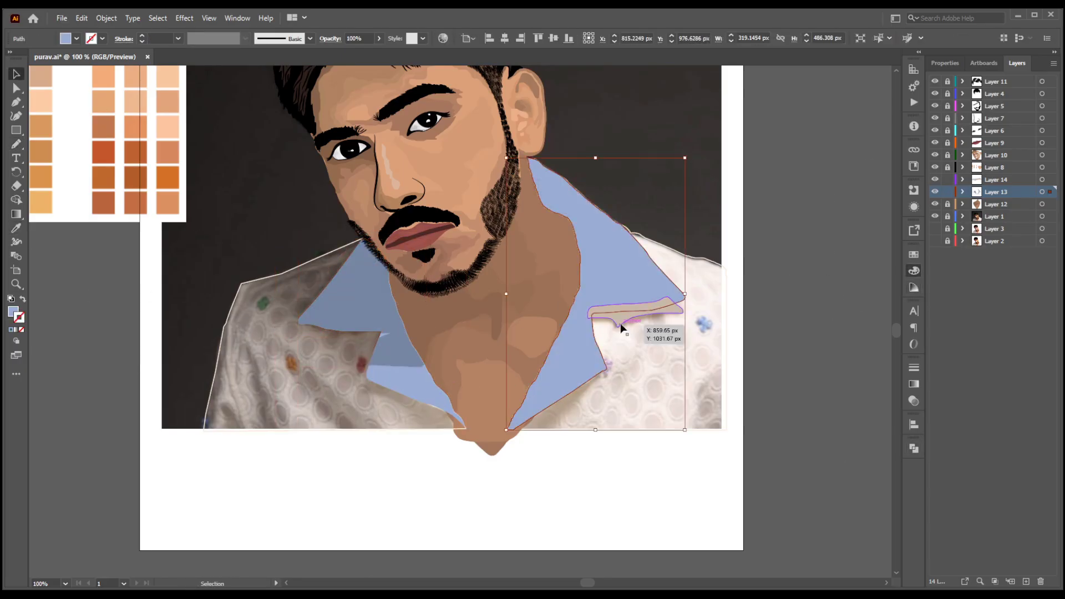
Recolour both collar halves light beige, sampled from the shirt in the photo.
{"action": "left_click", "coordinate": [621, 325]}
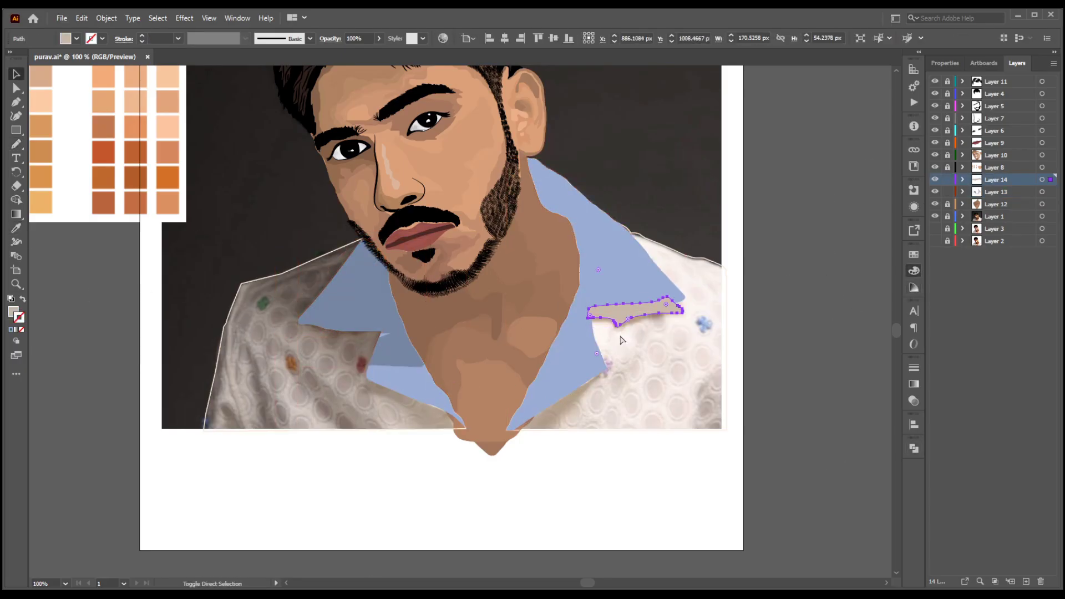
{"action": "left_click", "coordinate": [638, 291], "text": "shift"}
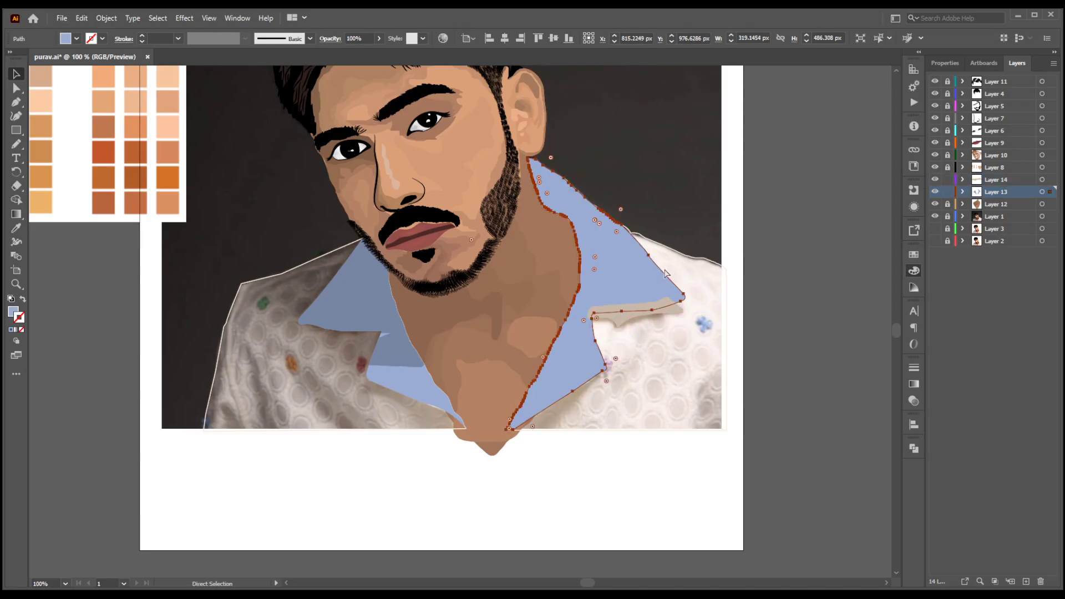
{"action": "left_click", "coordinate": [879, 508]}
{"action": "left_click", "coordinate": [788, 433]}
{"action": "left_click", "coordinate": [609, 288]}
{"action": "left_click", "coordinate": [411, 382], "text": "shift"}
{"action": "key", "text": "i"}
{"action": "key", "text": "v"}
{"action": "key", "text": "i"}
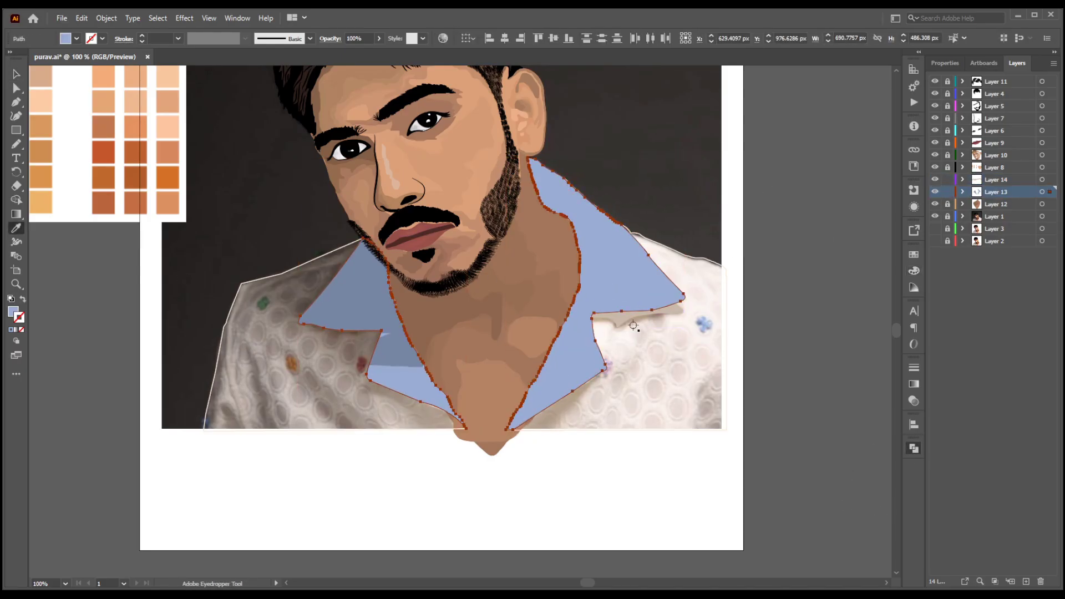
{"action": "left_click", "coordinate": [633, 326]}
{"action": "key", "text": "v"}
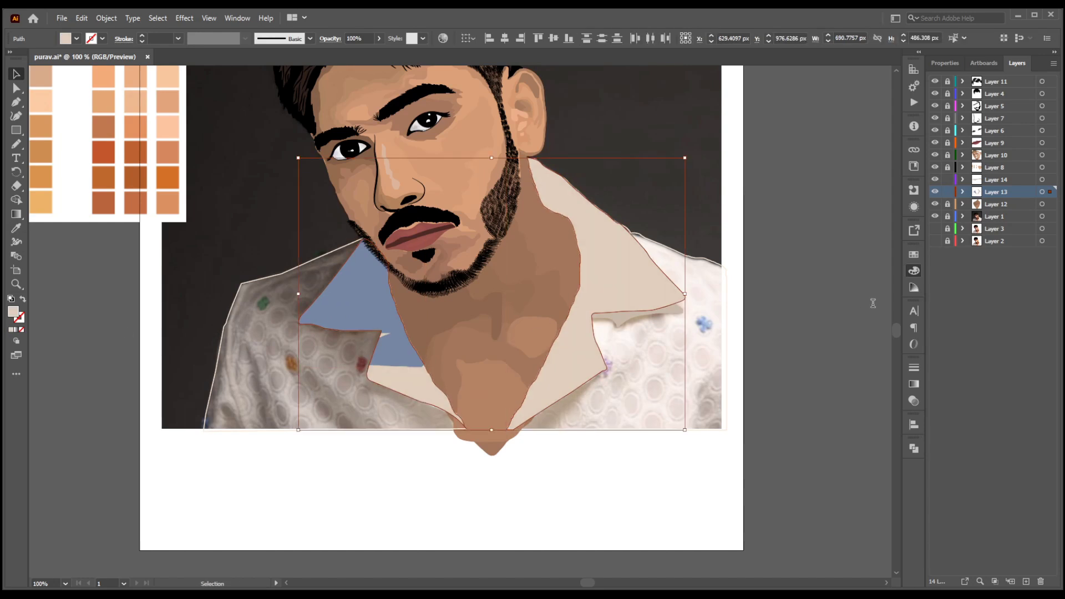
Recolour the left collar's shade greyish beige and fill the right shirt half with cream.
{"action": "key", "text": "Return"}
{"action": "left_click", "coordinate": [400, 349]}
{"action": "key", "text": "i"}
{"action": "left_click", "coordinate": [409, 380]}
{"action": "left_click", "coordinate": [632, 315]}
{"action": "key", "text": "v"}
Give the left shirt half the cream colour and switch it to an outline only.
{"action": "left_click", "coordinate": [261, 279]}
{"action": "key", "text": "shift+x"}
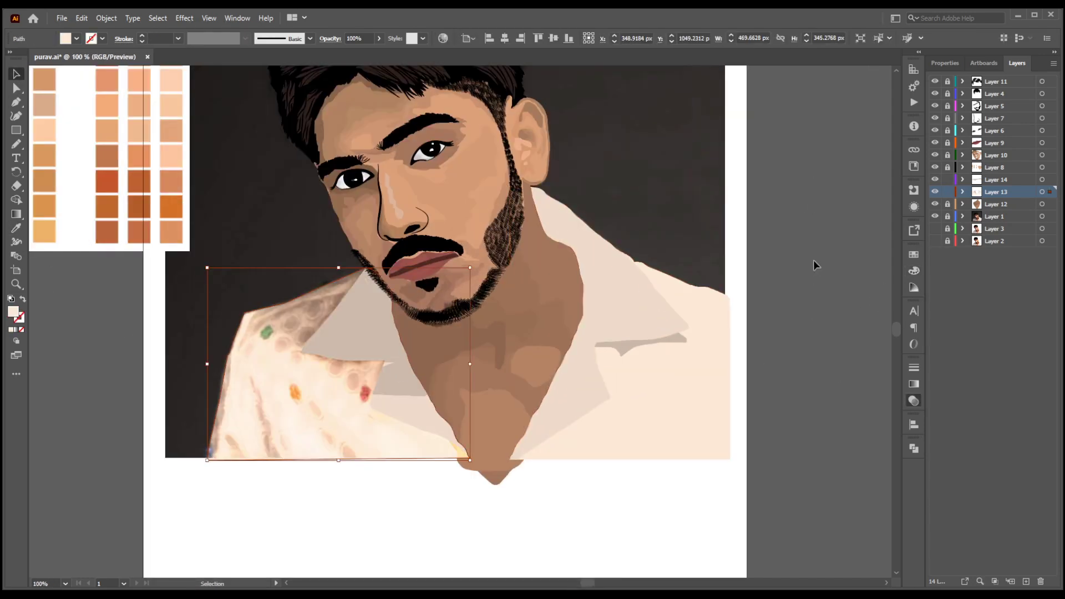
{"action": "key", "text": "shift+x"}
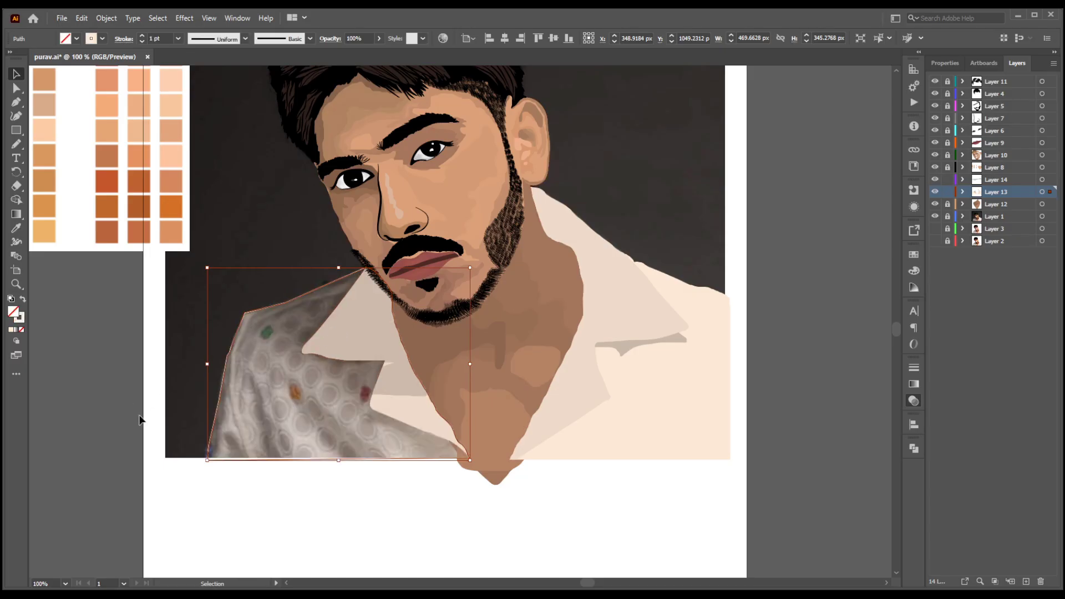
{"action": "left_click", "coordinate": [16, 145]}
{"action": "left_click_drag", "start_coordinate": [217, 440], "coordinate": [206, 456]}
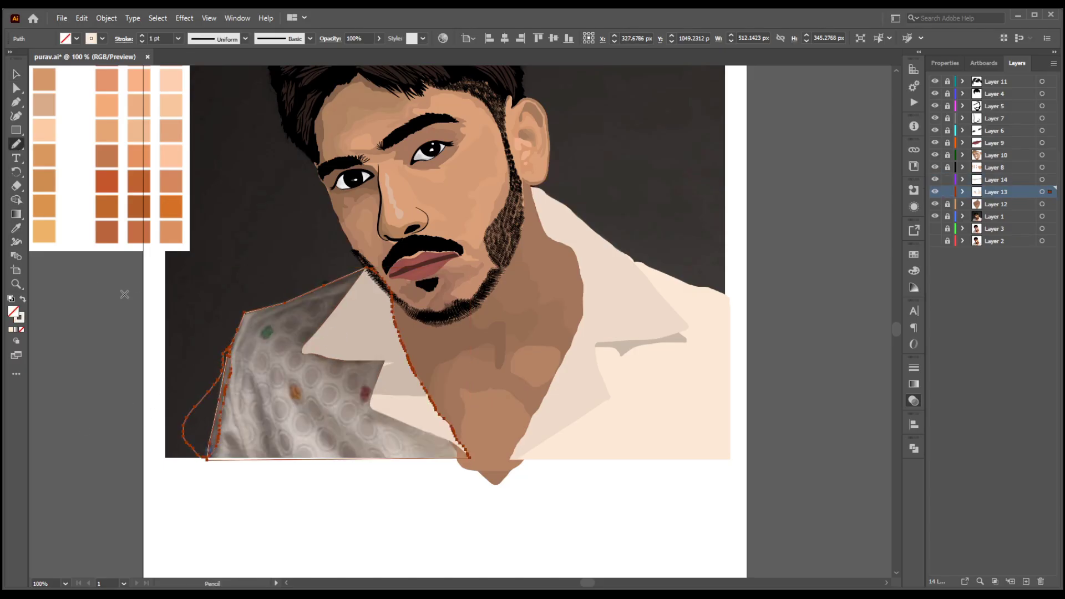
{"action": "key", "text": "v"}
{"action": "left_click", "coordinate": [265, 307]}
{"action": "left_click", "coordinate": [780, 402]}
{"action": "key", "text": "ctrl+z"}
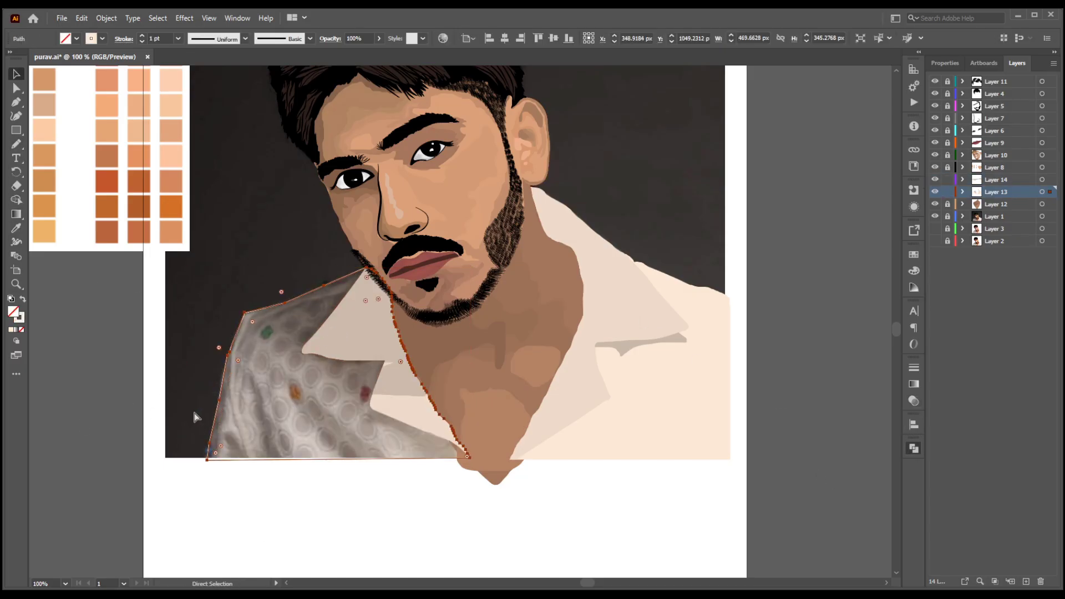
Copy the left shirt half's outline, lock Layer 13 and make Layer 14 the drawing layer.
{"action": "key", "text": "n"}
{"action": "key", "text": "v"}
{"action": "left_click", "coordinate": [320, 289]}
{"action": "left_click", "coordinate": [947, 191]}
{"action": "left_click", "coordinate": [996, 179]}
{"action": "key", "text": "n"}
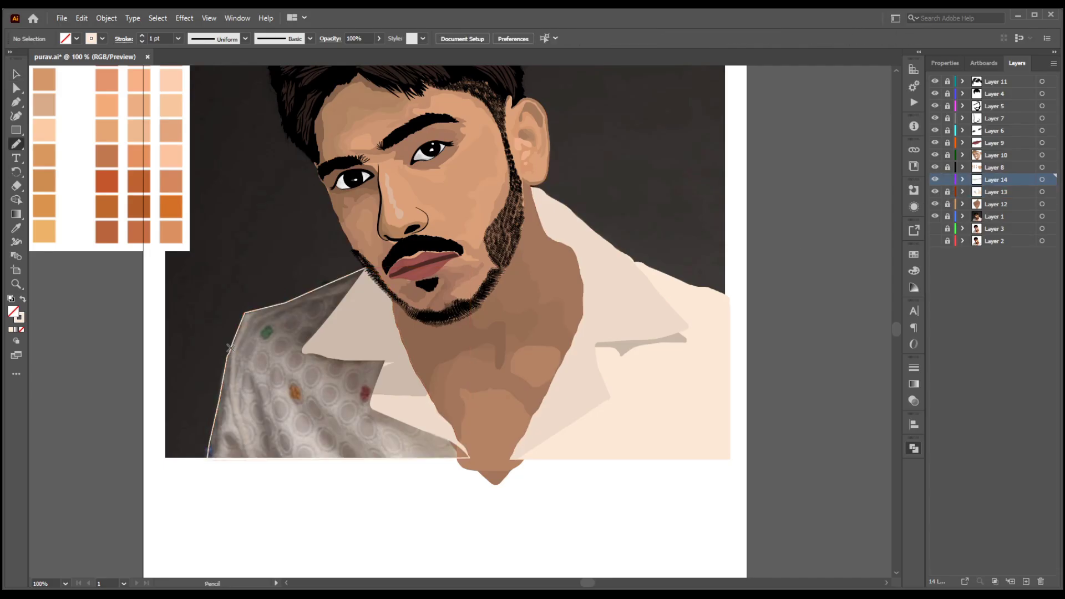
Trace a shade along the left sleeve's outer edge, intersect it with the shirt copy to about 43 by 197 px, and fill it greyish brown.
{"action": "left_click_drag", "start_coordinate": [217, 361], "coordinate": [231, 349]}
{"action": "key", "text": "v"}
{"action": "key", "text": "ctrl+f"}
{"action": "key", "text": "ctrl+a"}
{"action": "key", "text": "ctrl+4"}
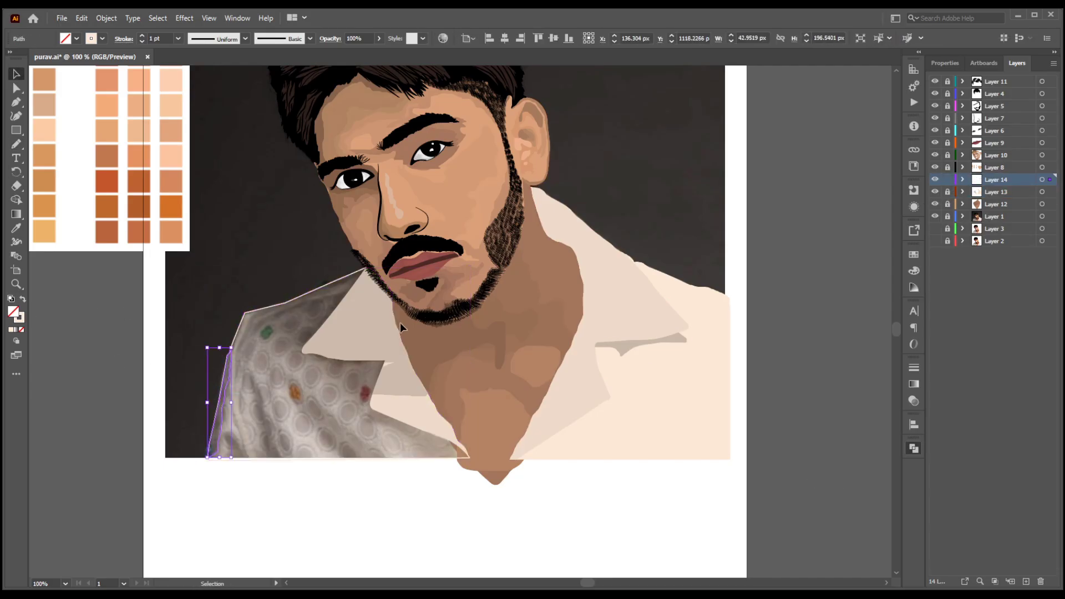
{"action": "key", "text": "shift+x"}
{"action": "left_click", "coordinate": [914, 270]}
{"action": "left_click_drag", "start_coordinate": [871, 309], "coordinate": [838, 309]}
Trace a fold shade on the left sleeve about 84 by 159 px, trim it to the shirt outline and fill it with the sleeve shade's colour.
{"action": "left_click", "coordinate": [119, 179]}
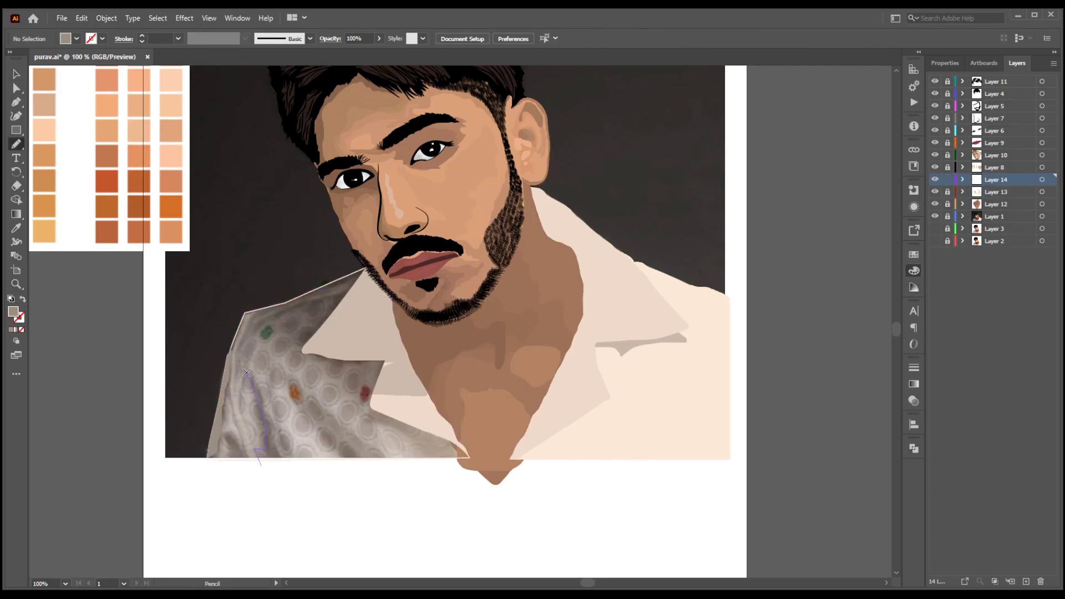
{"action": "key", "text": "v"}
{"action": "left_click", "coordinate": [109, 316]}
{"action": "key", "text": "ctrl+f"}
{"action": "left_click", "coordinate": [275, 426], "text": "shift"}
{"action": "key", "text": "ctrl+4"}
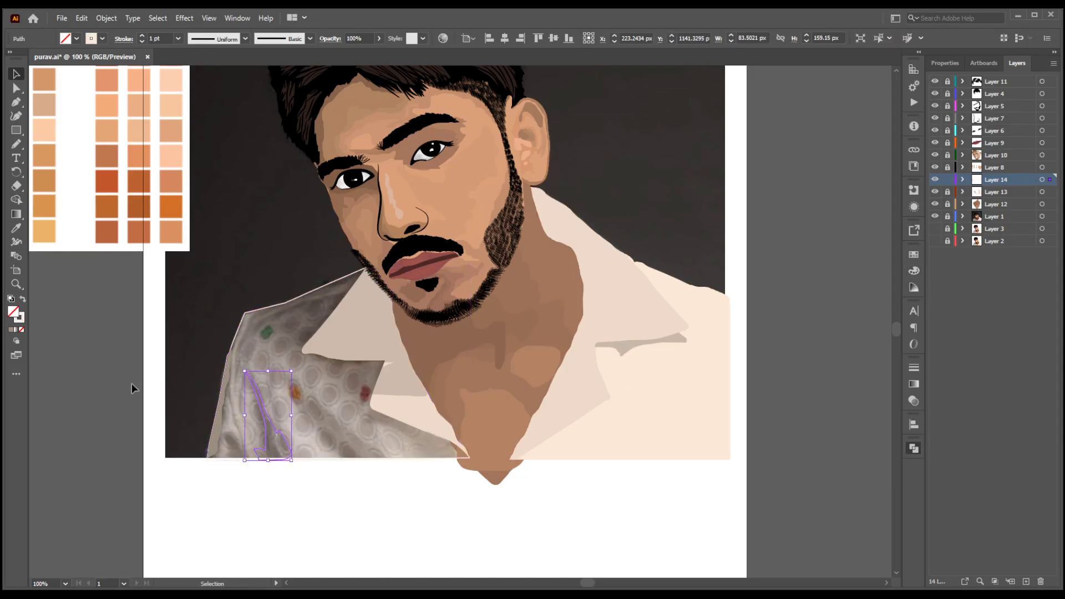
{"action": "key", "text": "i"}
{"action": "left_click", "coordinate": [219, 425]}
Trace a diagonal fold shade about 205 by 176 px below the left collar, trim it to the shirt outline and fill it greyish brown.
{"action": "left_click", "coordinate": [15, 145]}
{"action": "key", "text": "ctrl+shift+a"}
{"action": "left_click_drag", "start_coordinate": [392, 471], "coordinate": [281, 376]}
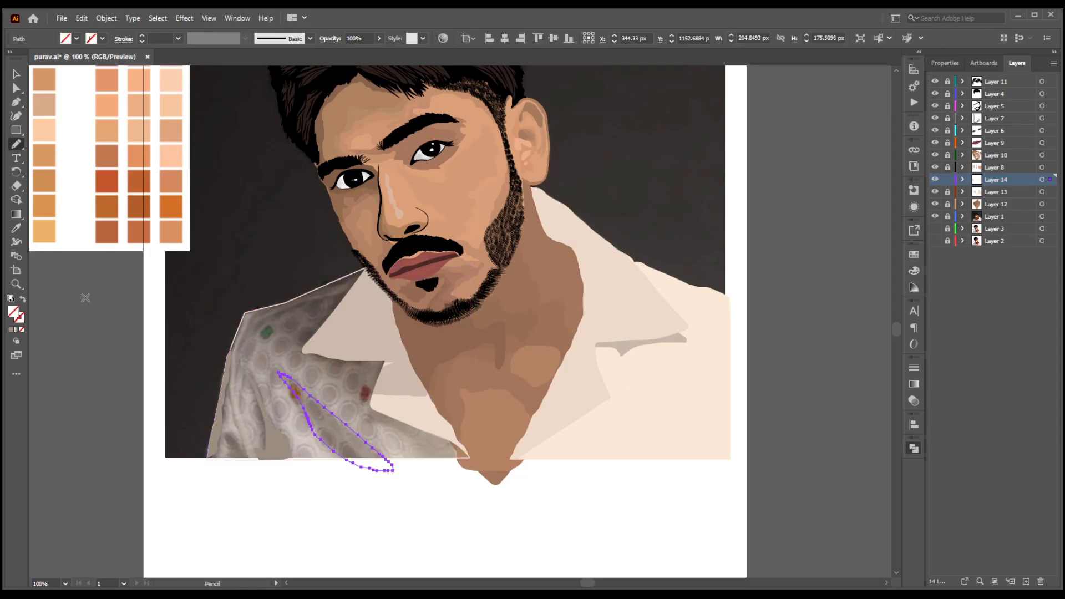
{"action": "key", "text": "v"}
{"action": "left_click", "coordinate": [85, 297]}
{"action": "key", "text": "ctrl+f"}
{"action": "left_click", "coordinate": [299, 403], "text": "shift"}
{"action": "key", "text": "ctrl+4"}
{"action": "key", "text": "i"}
{"action": "left_click", "coordinate": [254, 379]}
Trace a large shadow around the left collar and shoulder, intersect it with the shirt copy and fill it with the fold shade's greyish brown.
{"action": "key", "text": "n"}
{"action": "key", "text": "ctrl+shift+a"}
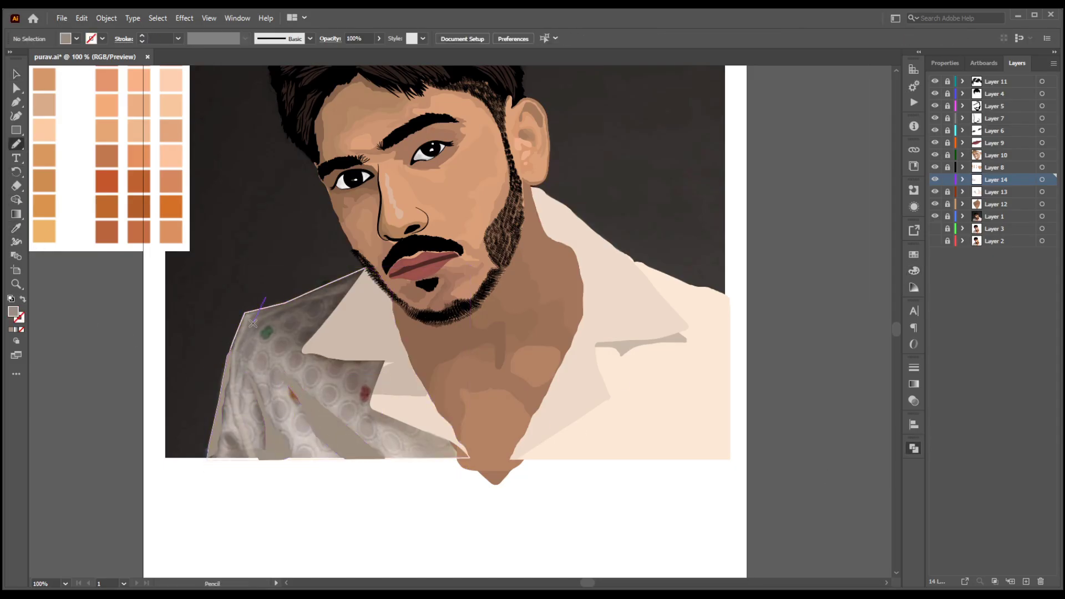
{"action": "left_click_drag", "start_coordinate": [271, 285], "coordinate": [266, 298]}
{"action": "key", "text": "v"}
{"action": "key", "text": "ctrl+f"}
{"action": "left_click", "coordinate": [488, 394], "text": "shift"}
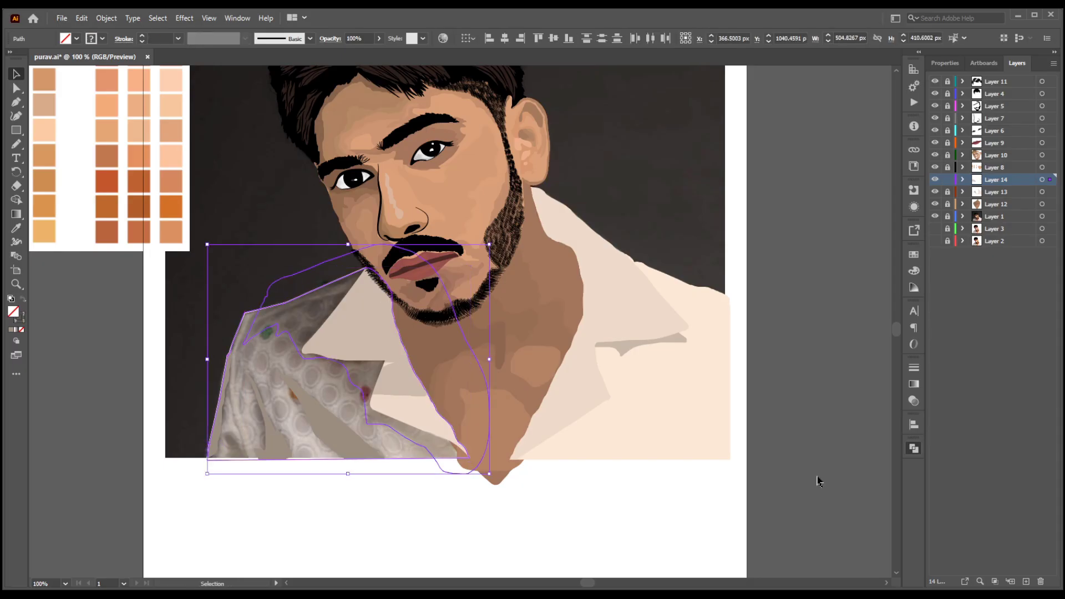
{"action": "key", "text": "ctrl+4"}
{"action": "key", "text": "i"}
{"action": "left_click", "coordinate": [334, 413]}
Fill the left shirt half with cream and move the large collar shadow into Layer 13 behind the collar.
{"action": "key", "text": "v"}
{"action": "key", "text": "ctrl+shift+a"}
{"action": "left_click", "coordinate": [947, 191]}
{"action": "left_click", "coordinate": [283, 303]}
{"action": "key", "text": "Delete"}
{"action": "key", "text": "ctrl+alt+3"}
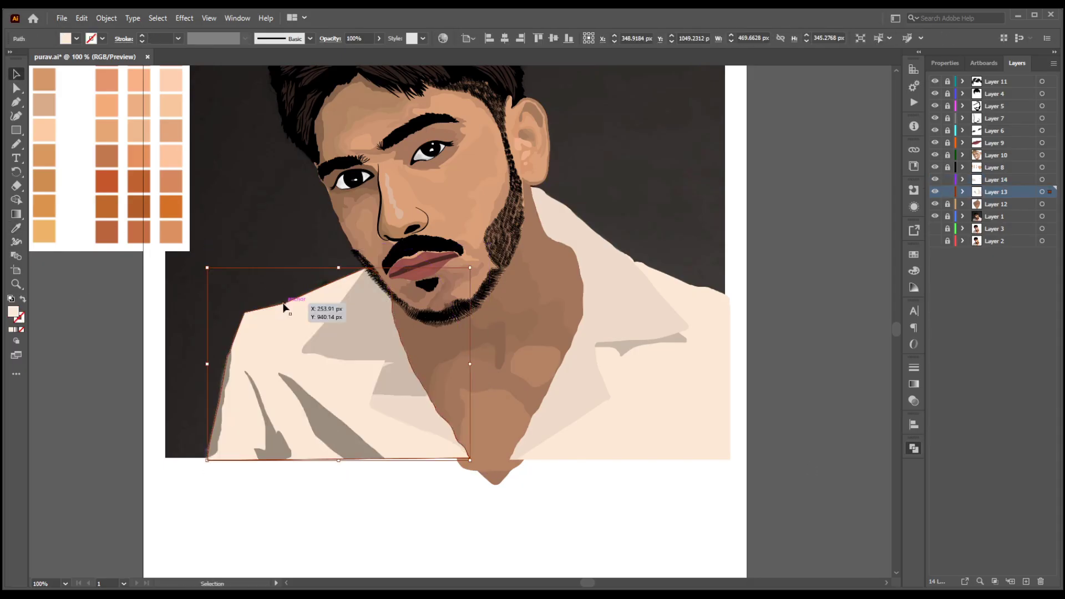
{"action": "key", "text": "ctrl+shift+a"}
{"action": "key", "text": "ctrl+f"}
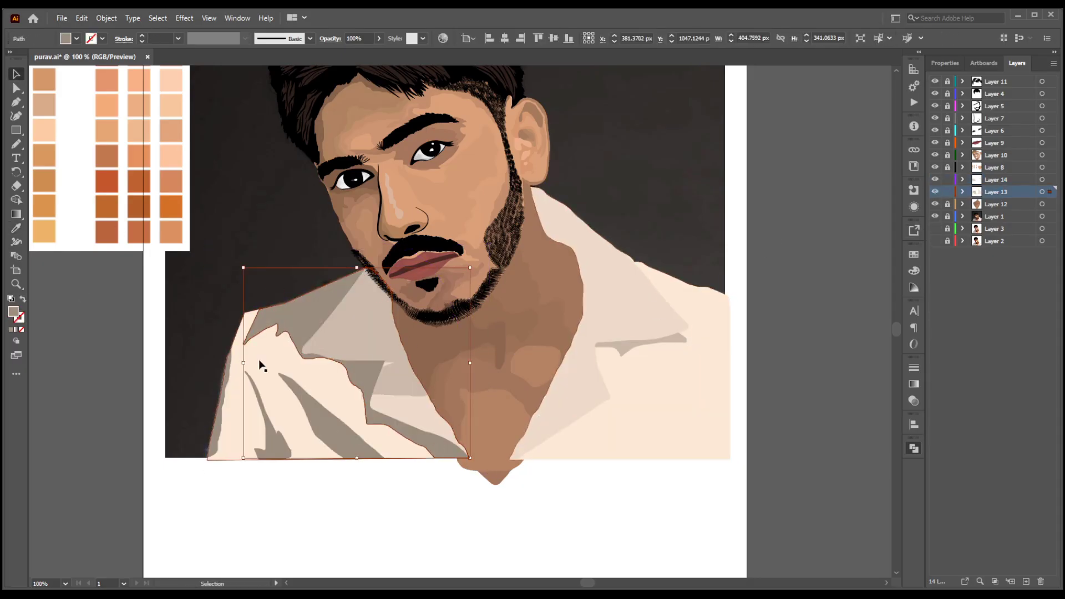
{"action": "left_click", "coordinate": [244, 403]}
{"action": "key", "text": "ctrl+z"}
{"action": "key", "text": "ctrl+shift+z"}
{"action": "key", "text": "ctrl+z"}
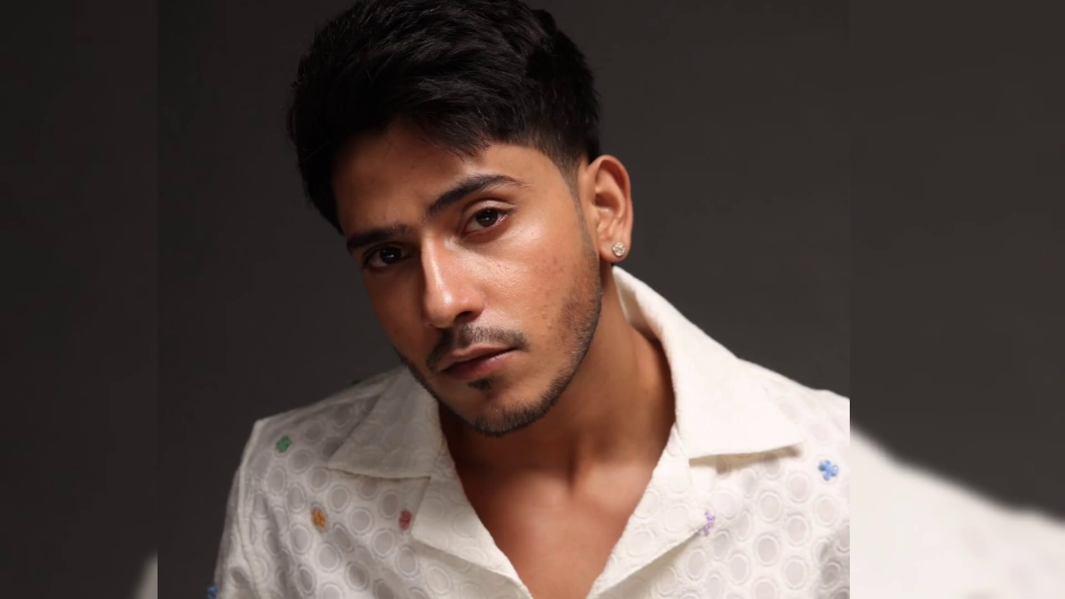